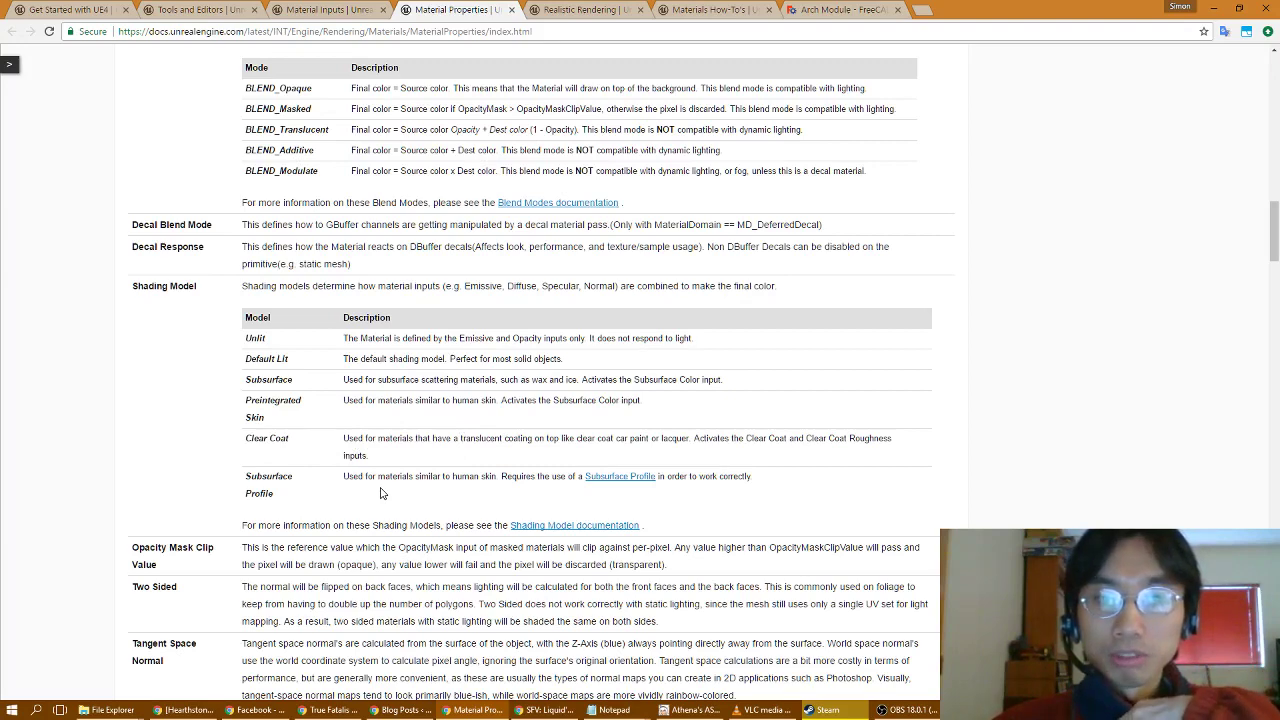
Step: Read the Material section of the Material Properties page, from the shading models and decal blend modes through Refraction Bias
{"action": "scroll", "coordinate": [380, 492], "scroll_direction": "down", "scroll_amount": 2}
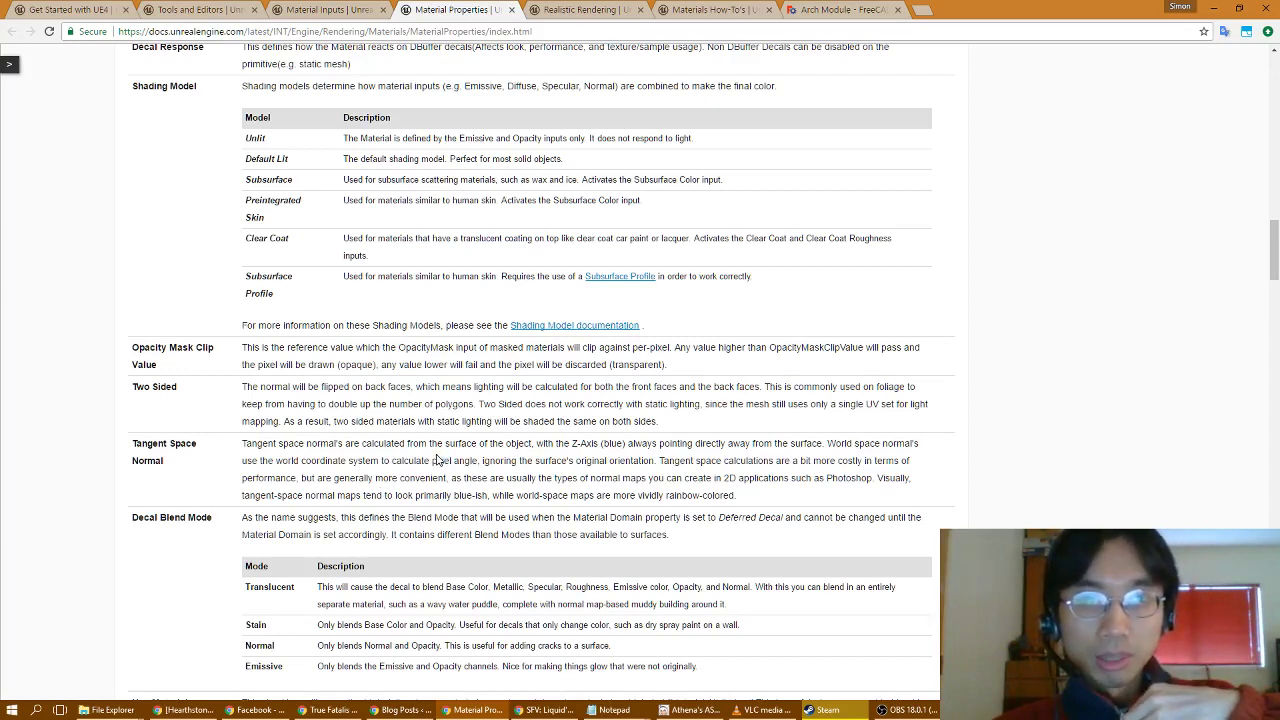
{"action": "scroll", "coordinate": [436, 459], "scroll_direction": "up", "scroll_amount": 1}
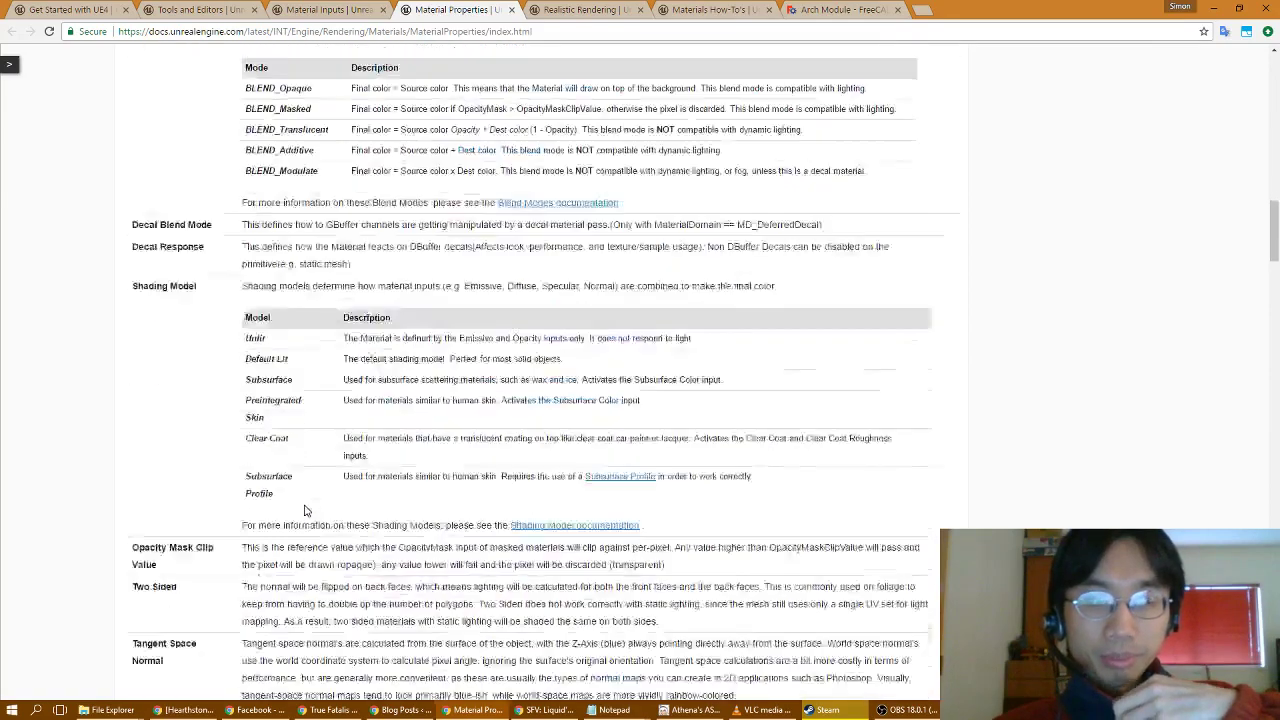
{"action": "scroll", "coordinate": [306, 505], "scroll_direction": "down", "scroll_amount": 1}
{"action": "scroll", "coordinate": [306, 505], "scroll_direction": "down", "scroll_amount": 1}
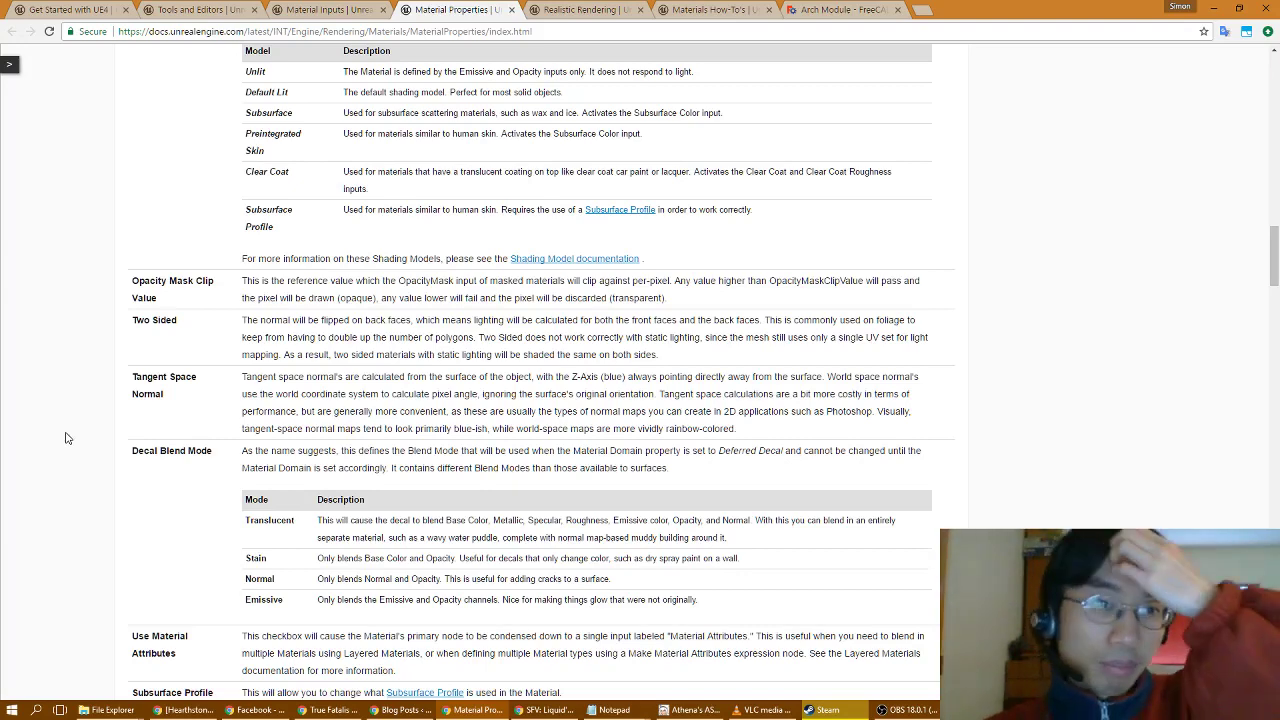
{"action": "scroll", "coordinate": [72, 421], "scroll_direction": "down", "scroll_amount": 2}
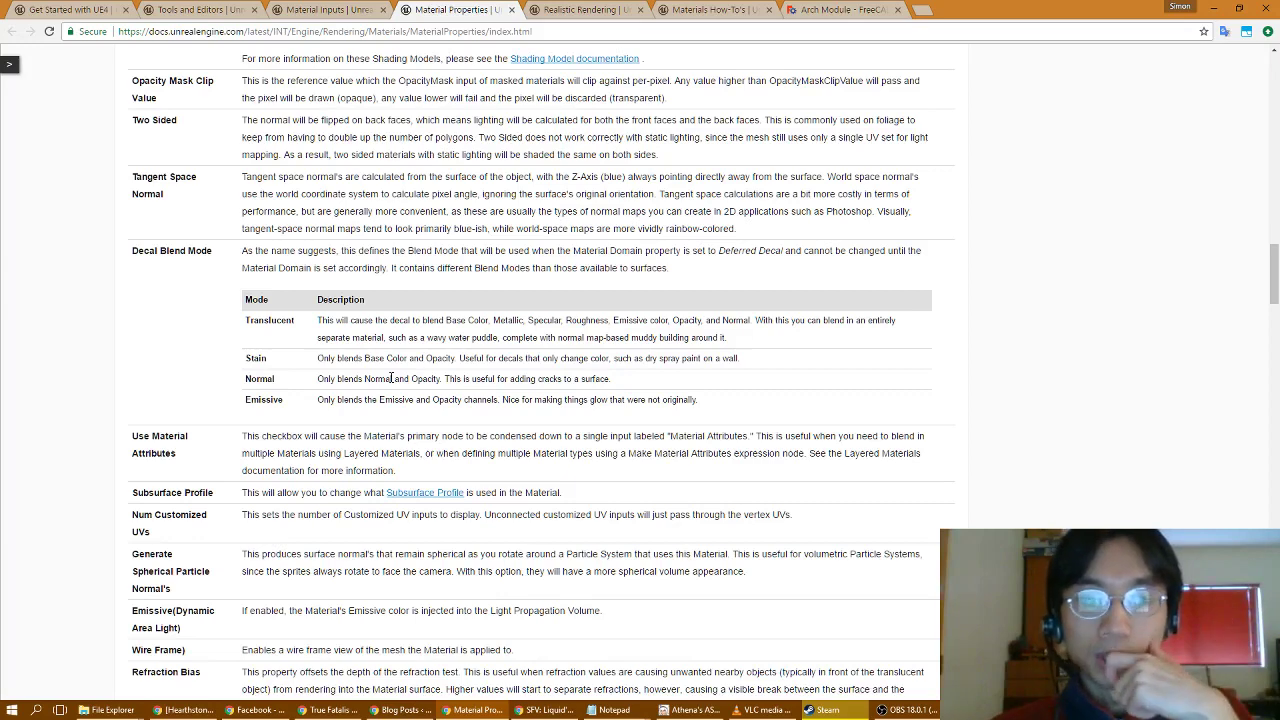
{"action": "scroll", "coordinate": [425, 420], "scroll_direction": "down", "scroll_amount": 2}
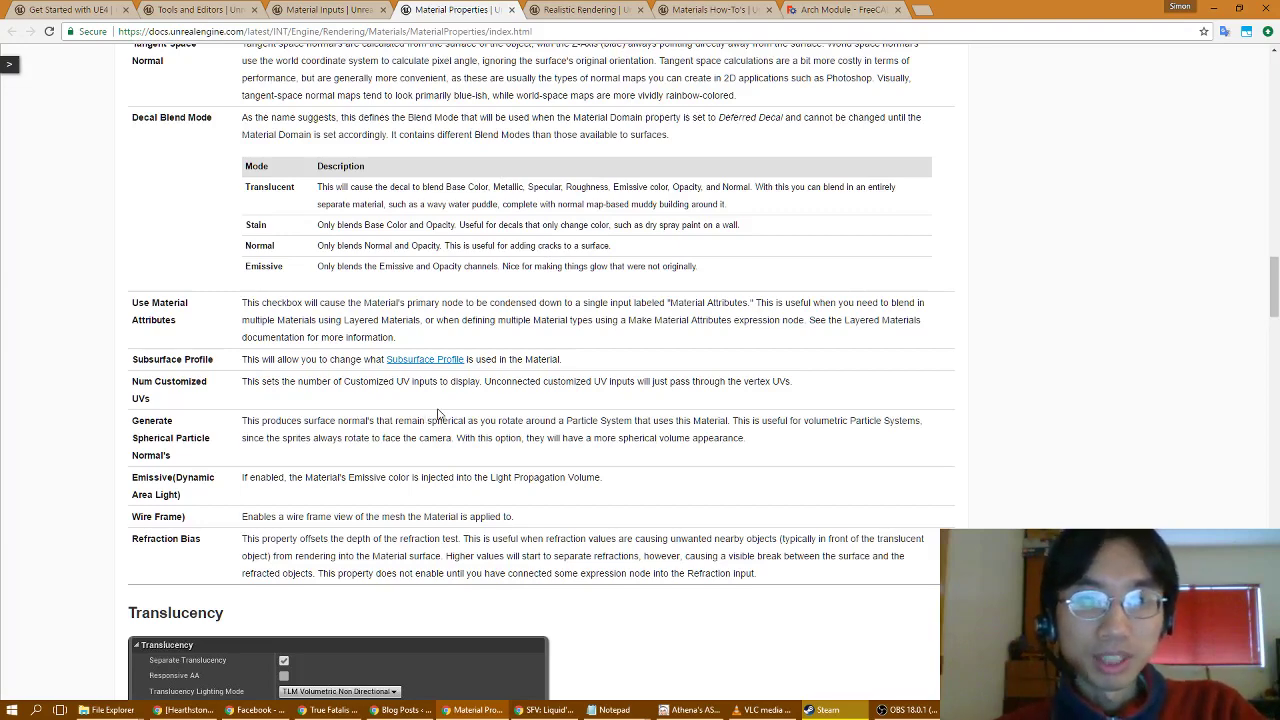
{"action": "scroll", "coordinate": [436, 418], "scroll_direction": "down", "scroll_amount": 2}
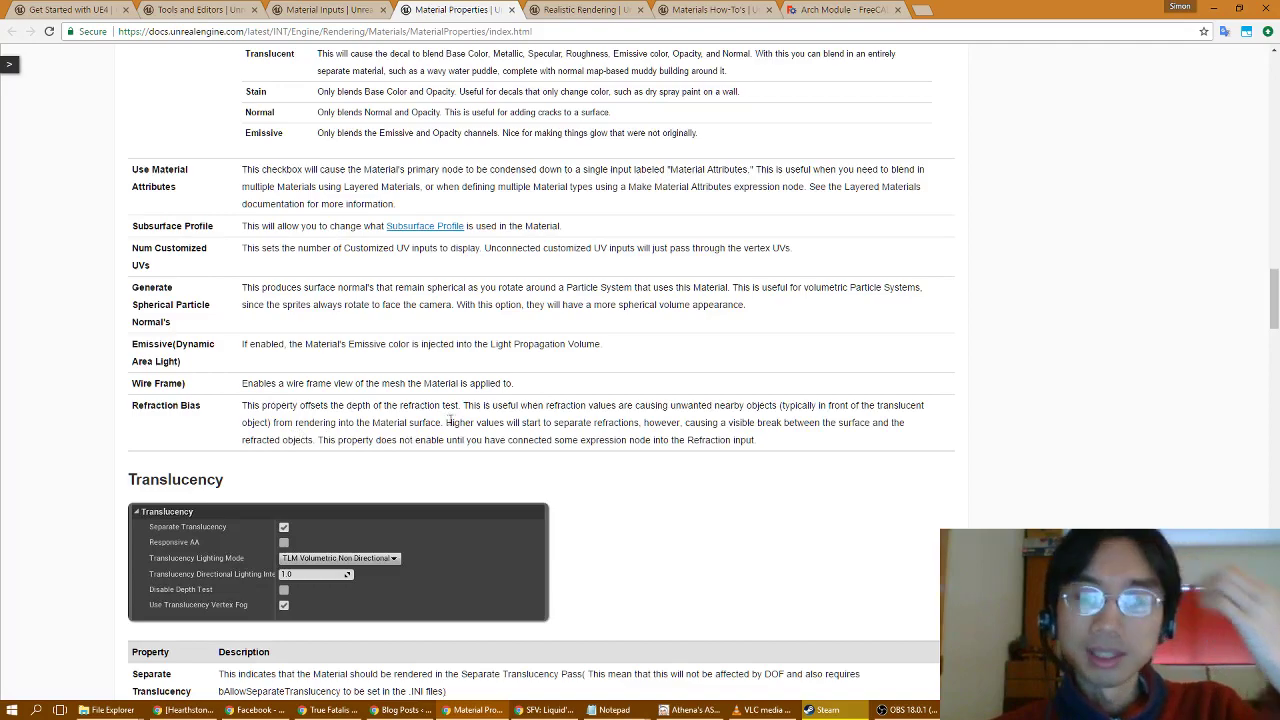
Step: Read the Translucency section, covering Separate Translucency, Responsive AA, the lighting modes, depth test and vertex fog
{"action": "scroll", "coordinate": [462, 446], "scroll_direction": "down", "scroll_amount": 3}
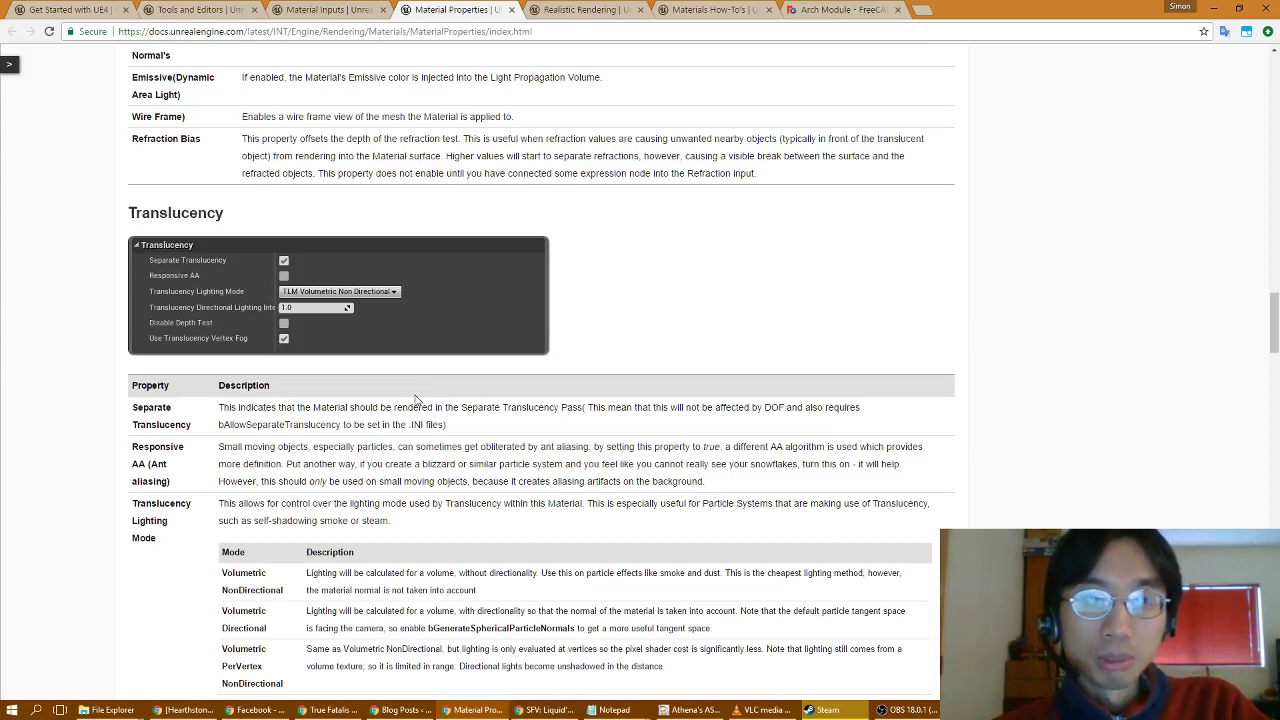
{"action": "scroll", "coordinate": [416, 400], "scroll_direction": "down", "scroll_amount": 1}
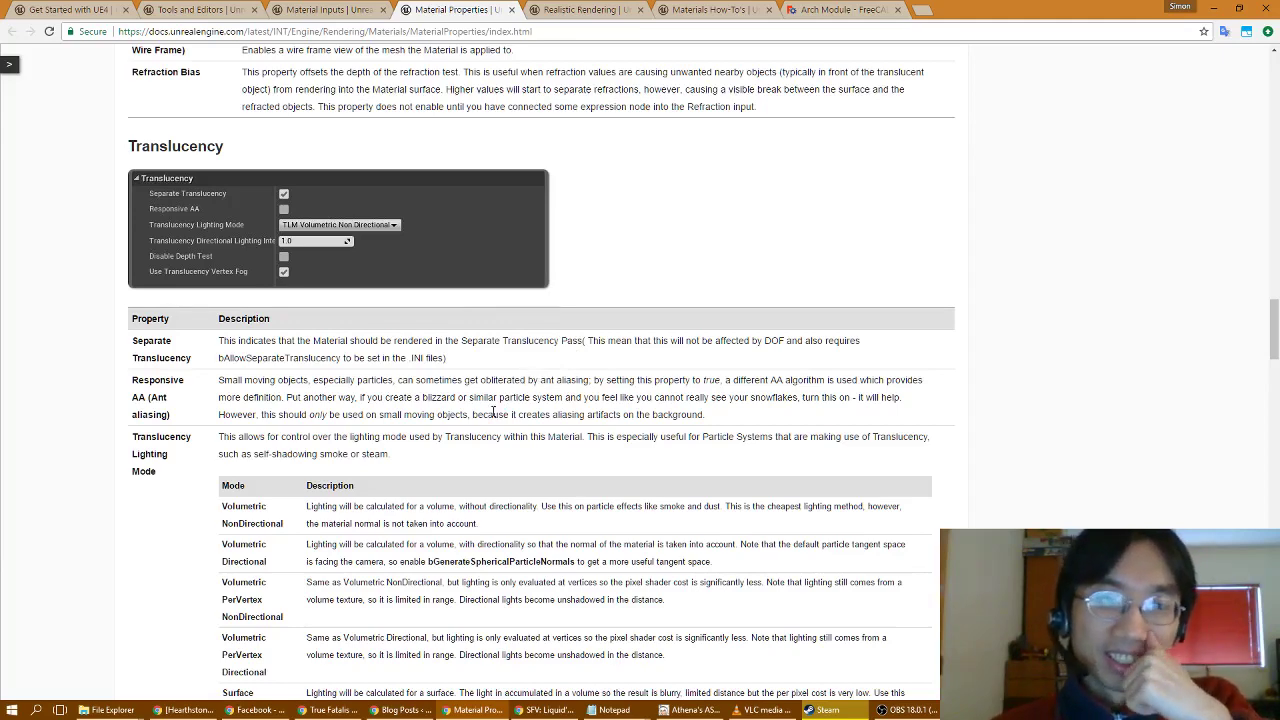
{"action": "scroll", "coordinate": [495, 412], "scroll_direction": "down", "scroll_amount": 1}
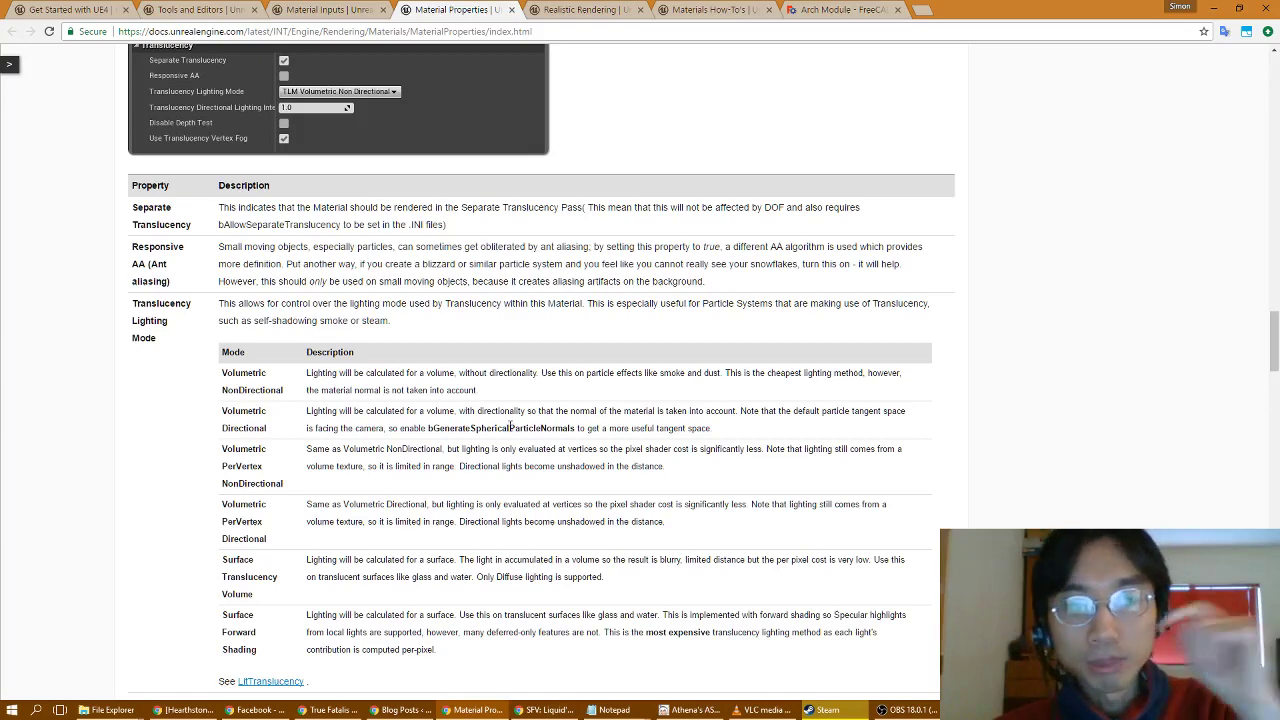
{"action": "scroll", "coordinate": [510, 427], "scroll_direction": "down", "scroll_amount": 2}
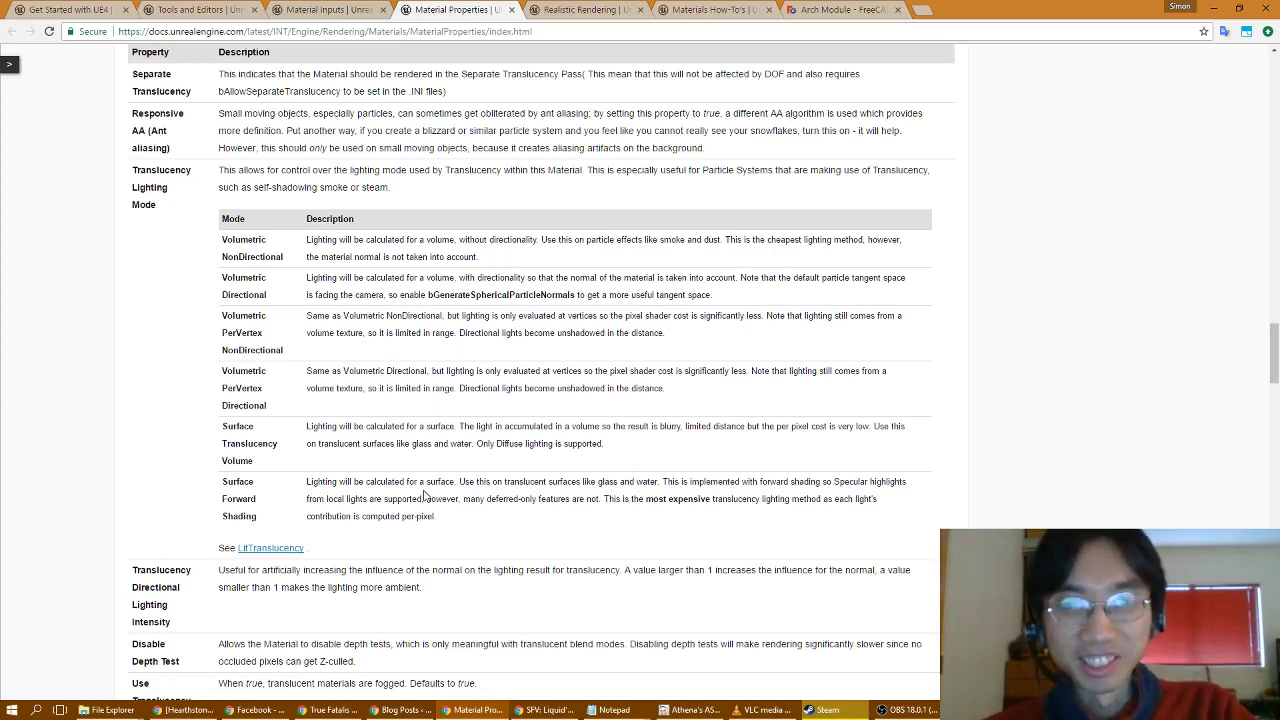
{"action": "scroll", "coordinate": [455, 528], "scroll_direction": "down", "scroll_amount": 2}
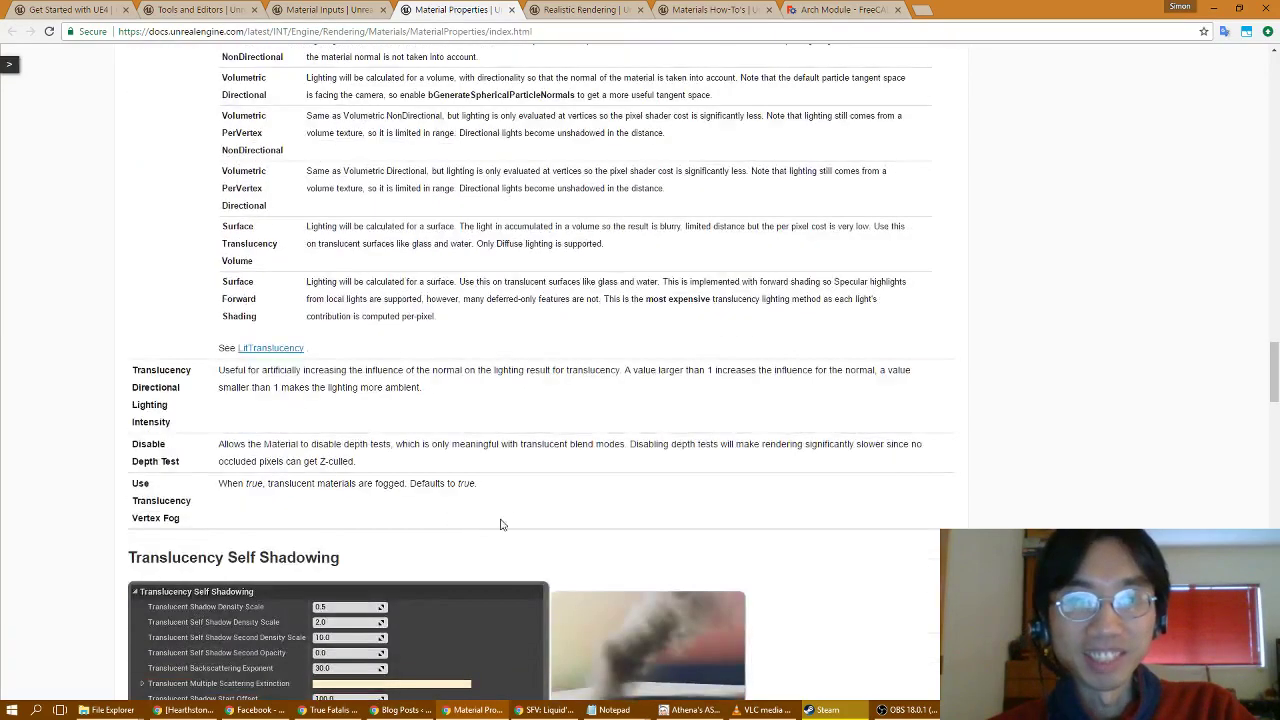
{"action": "scroll", "coordinate": [545, 510], "scroll_direction": "down", "scroll_amount": 1}
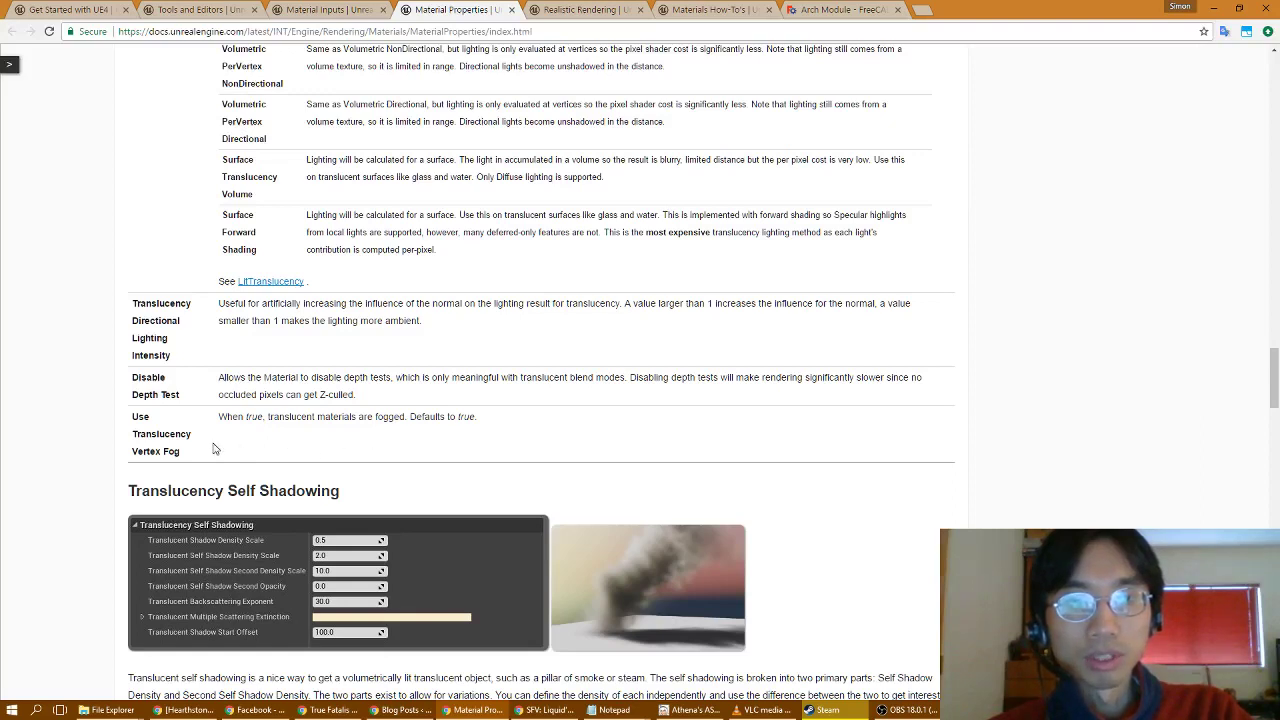
Step: Review the Translucency Self Shadowing and Usage sections, and highlight part of the Mobile section's heading
{"action": "scroll", "coordinate": [213, 449], "scroll_direction": "down", "scroll_amount": 3}
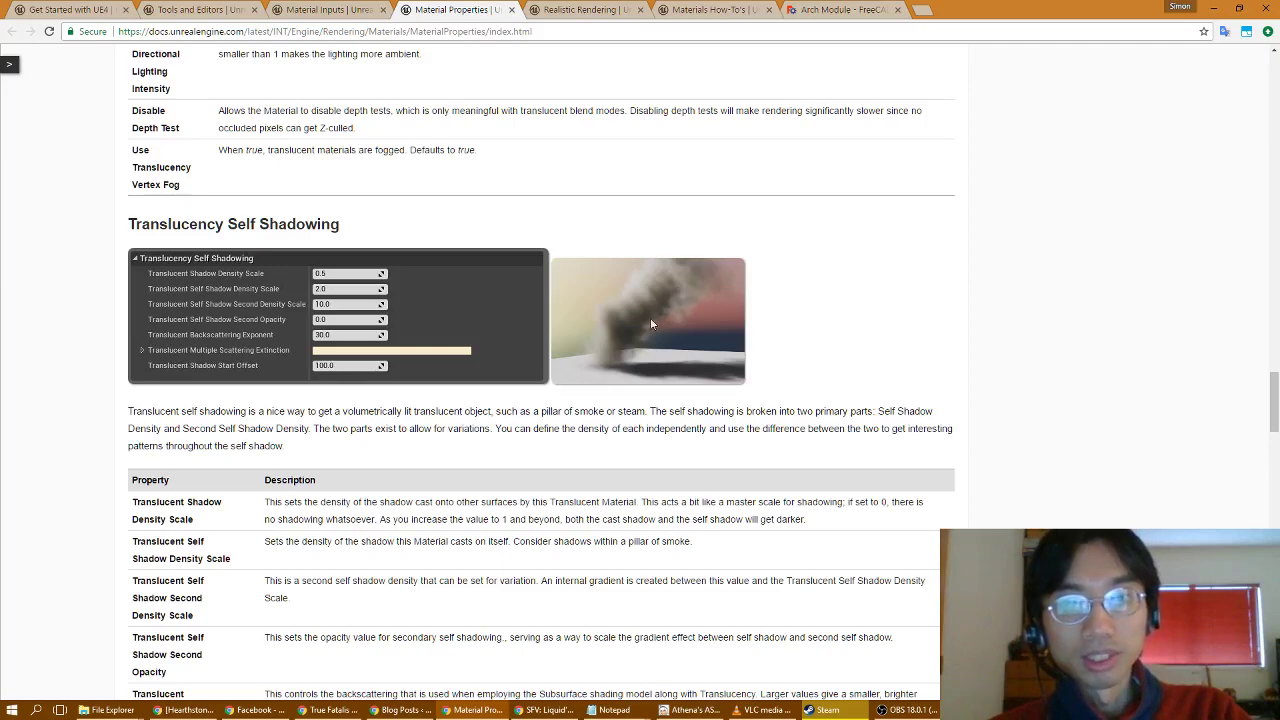
{"action": "scroll", "coordinate": [430, 490], "scroll_direction": "down", "scroll_amount": 2}
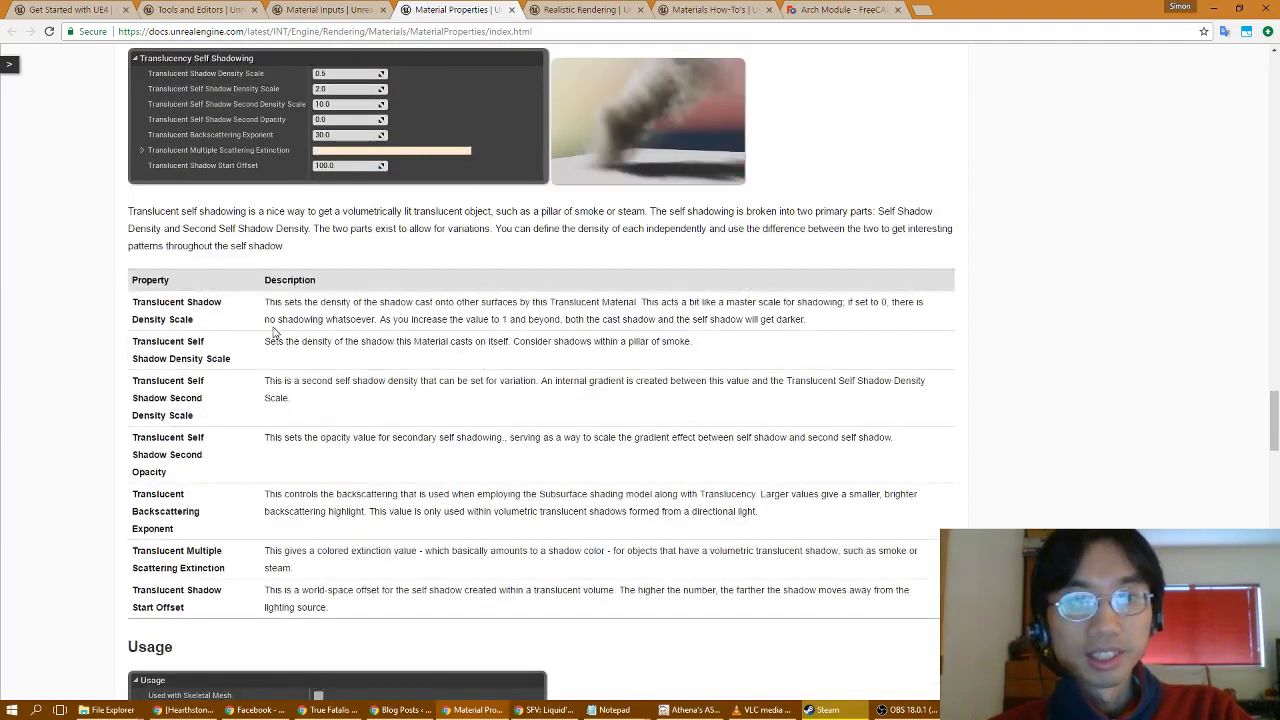
{"action": "scroll", "coordinate": [345, 418], "scroll_direction": "down", "scroll_amount": 3}
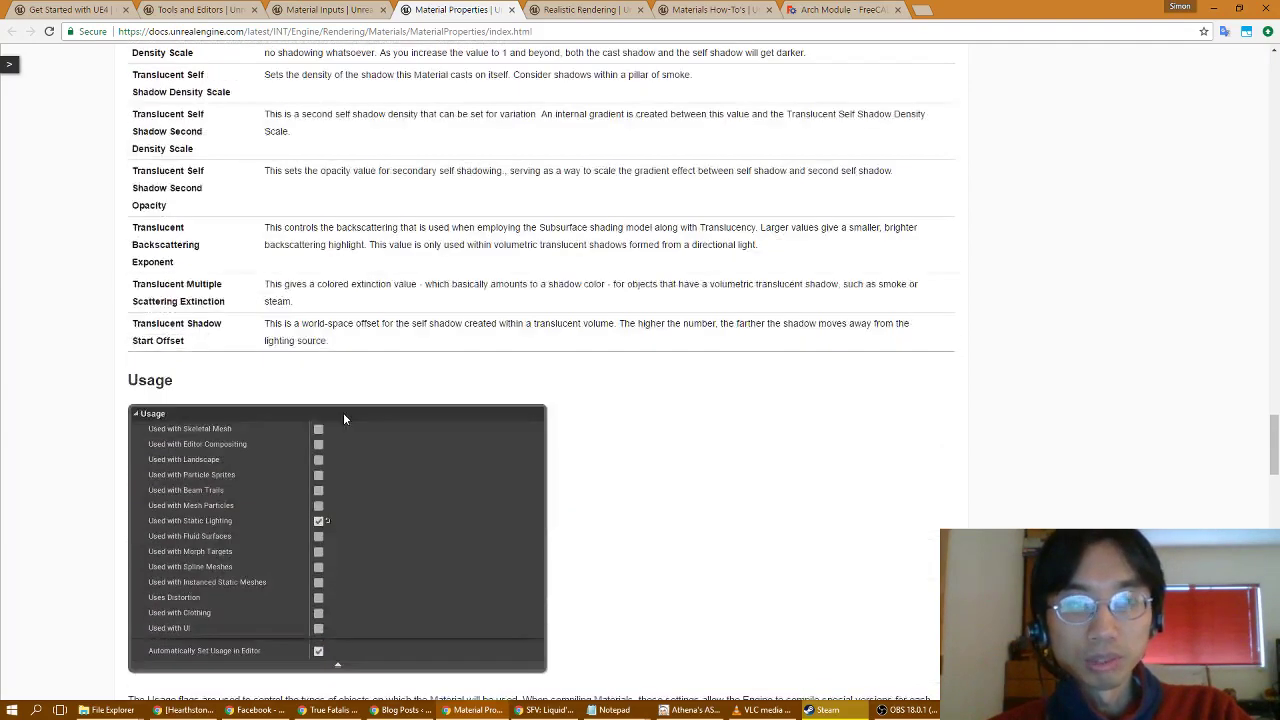
{"action": "scroll", "coordinate": [268, 470], "scroll_direction": "down", "scroll_amount": 3}
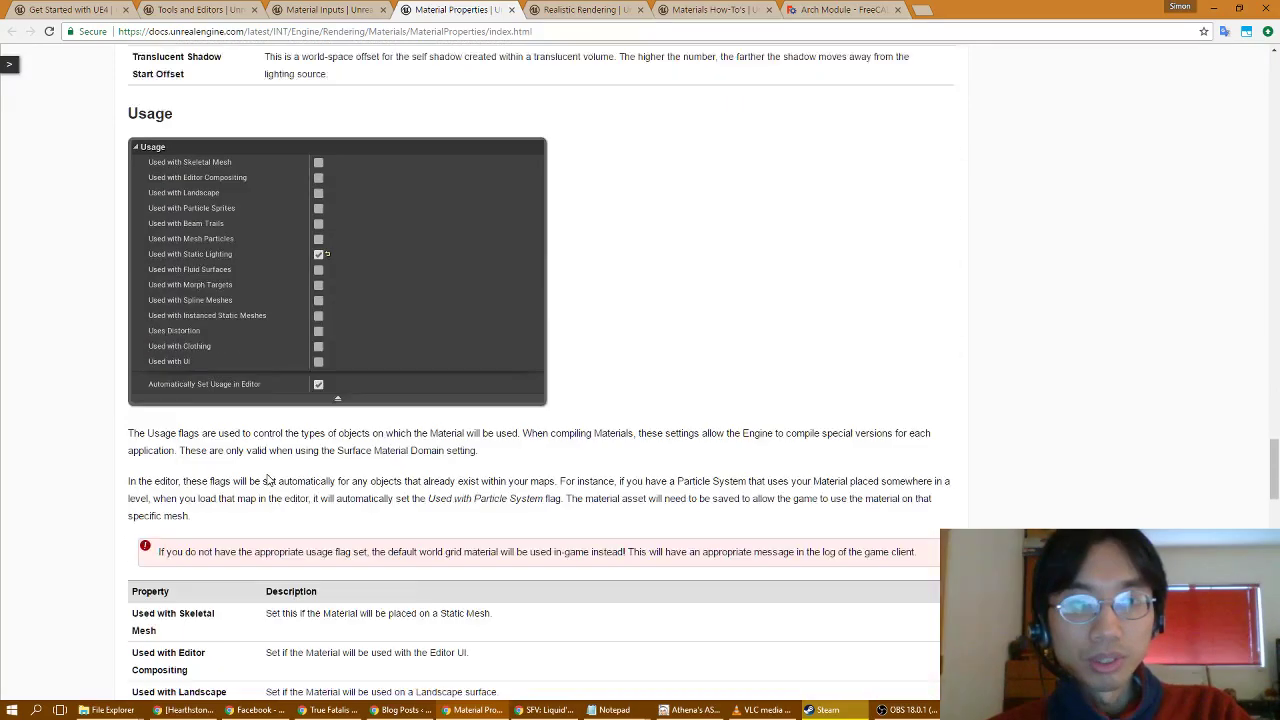
{"action": "scroll", "coordinate": [268, 478], "scroll_direction": "down", "scroll_amount": 3}
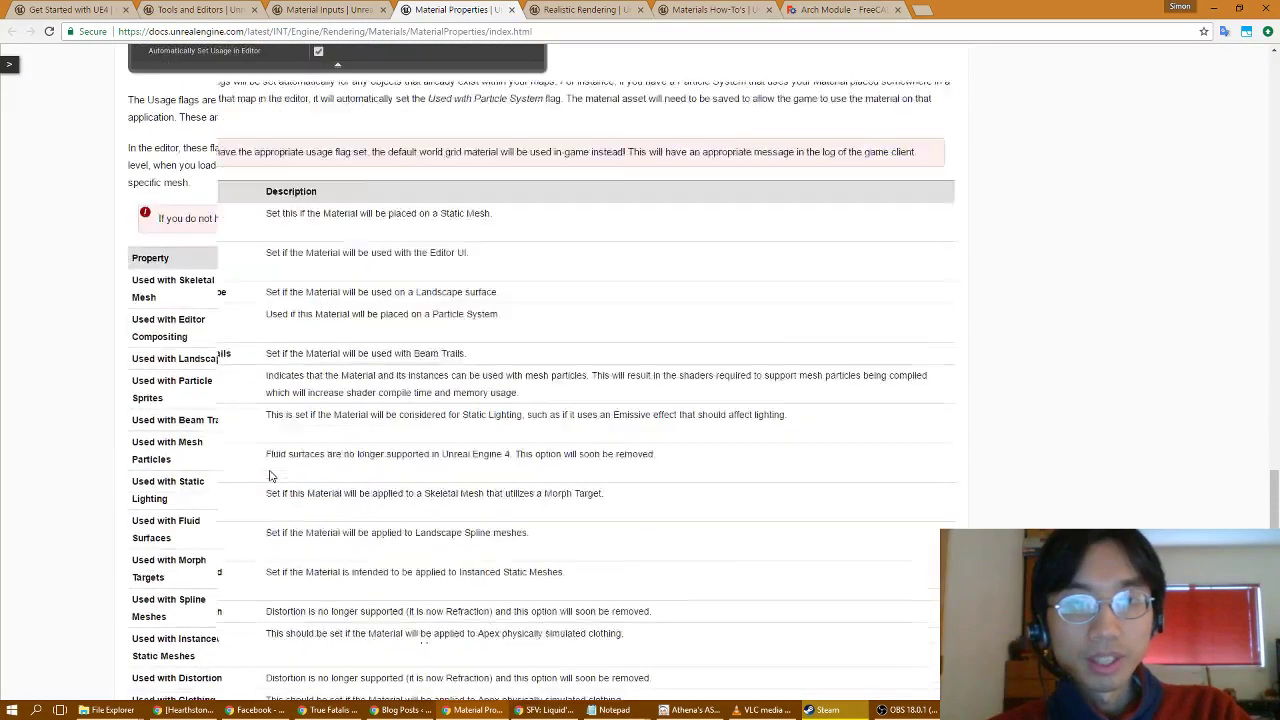
{"action": "scroll", "coordinate": [268, 477], "scroll_direction": "down", "scroll_amount": 2}
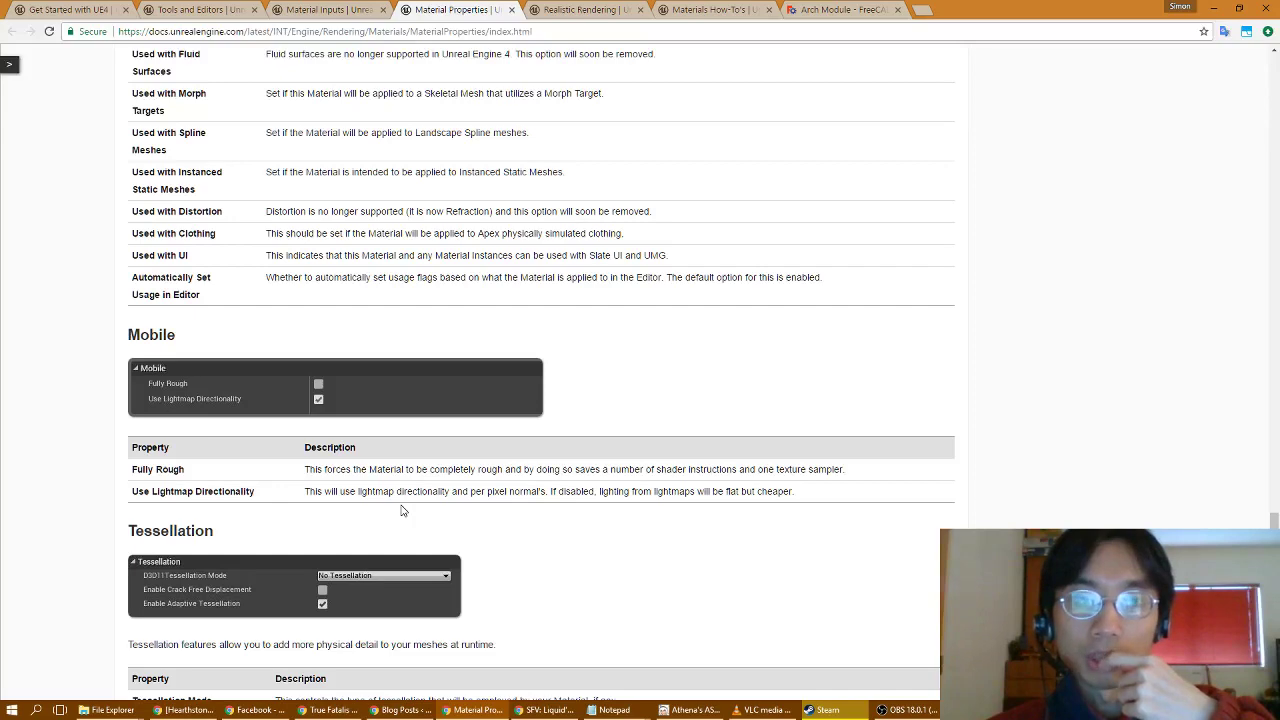
{"action": "left_click_drag", "start_coordinate": [138, 335], "coordinate": [257, 367]}
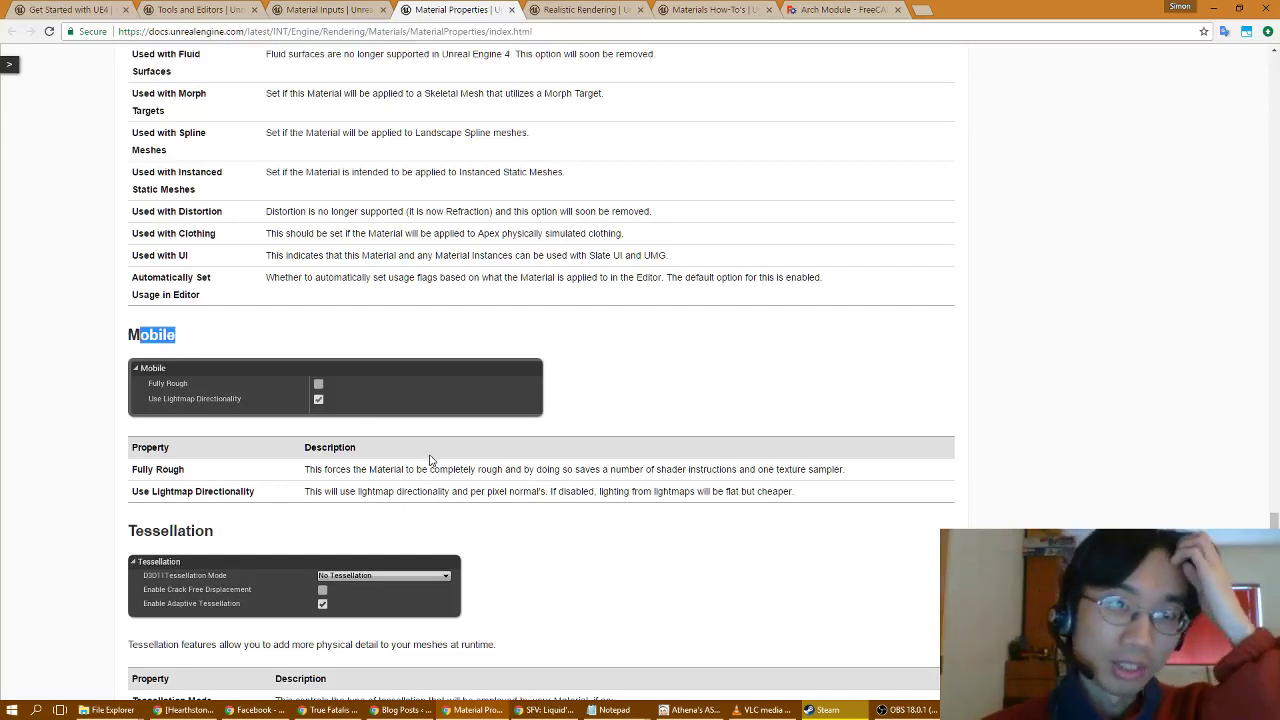
Step: Examine the Mobile properties and the Tessellation section's modes, crack free displacement and adaptive tessellation
{"action": "scroll", "coordinate": [430, 460], "scroll_direction": "down", "scroll_amount": 2}
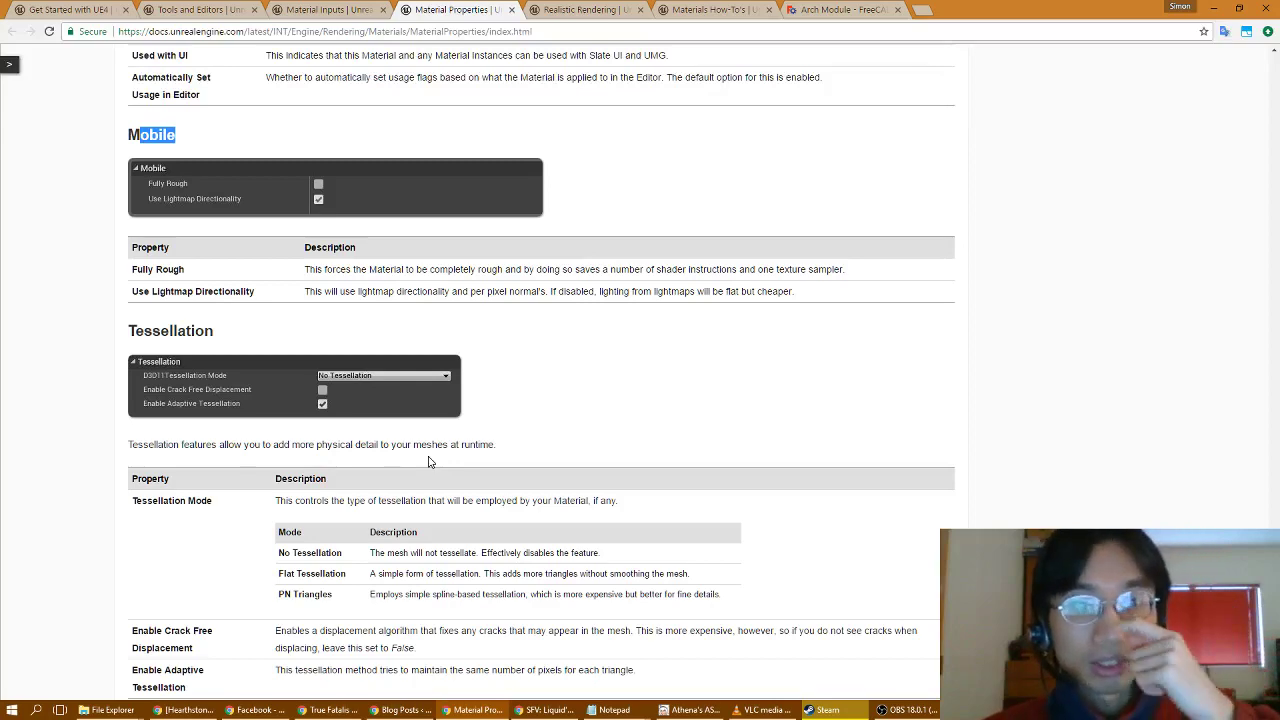
{"action": "scroll", "coordinate": [430, 461], "scroll_direction": "down", "scroll_amount": 2}
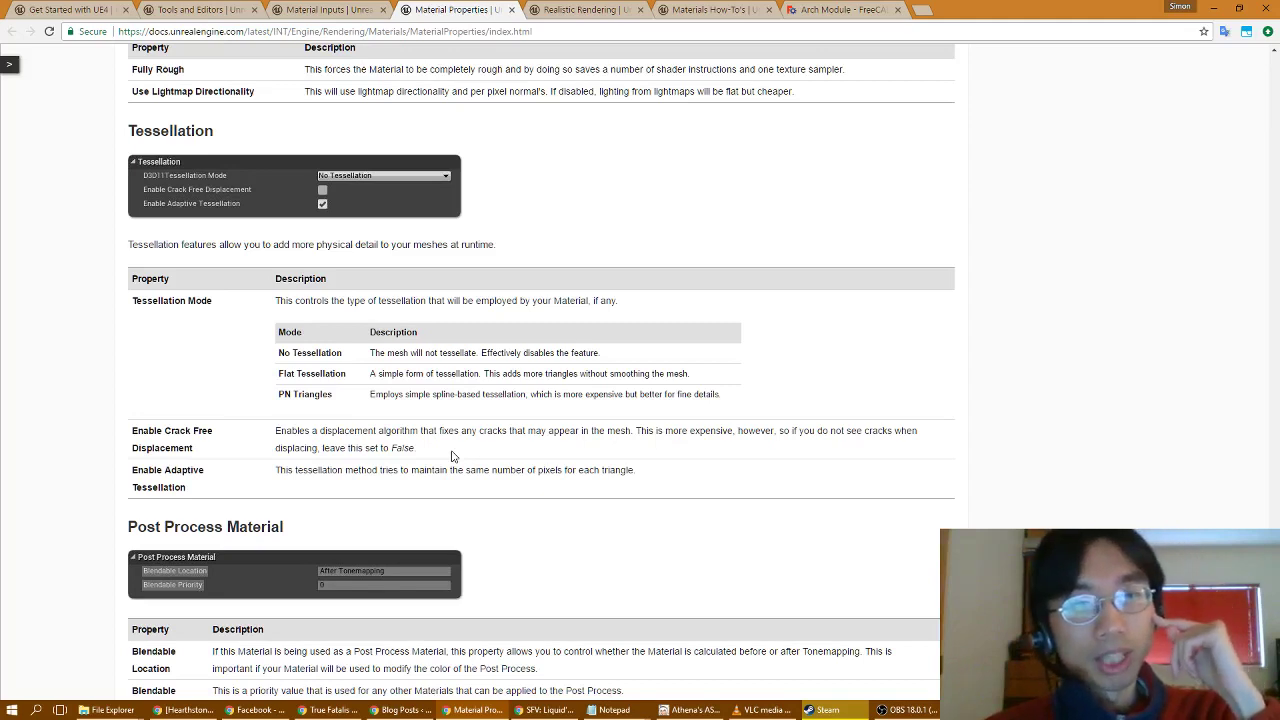
{"action": "scroll", "coordinate": [458, 484], "scroll_direction": "down", "scroll_amount": 1}
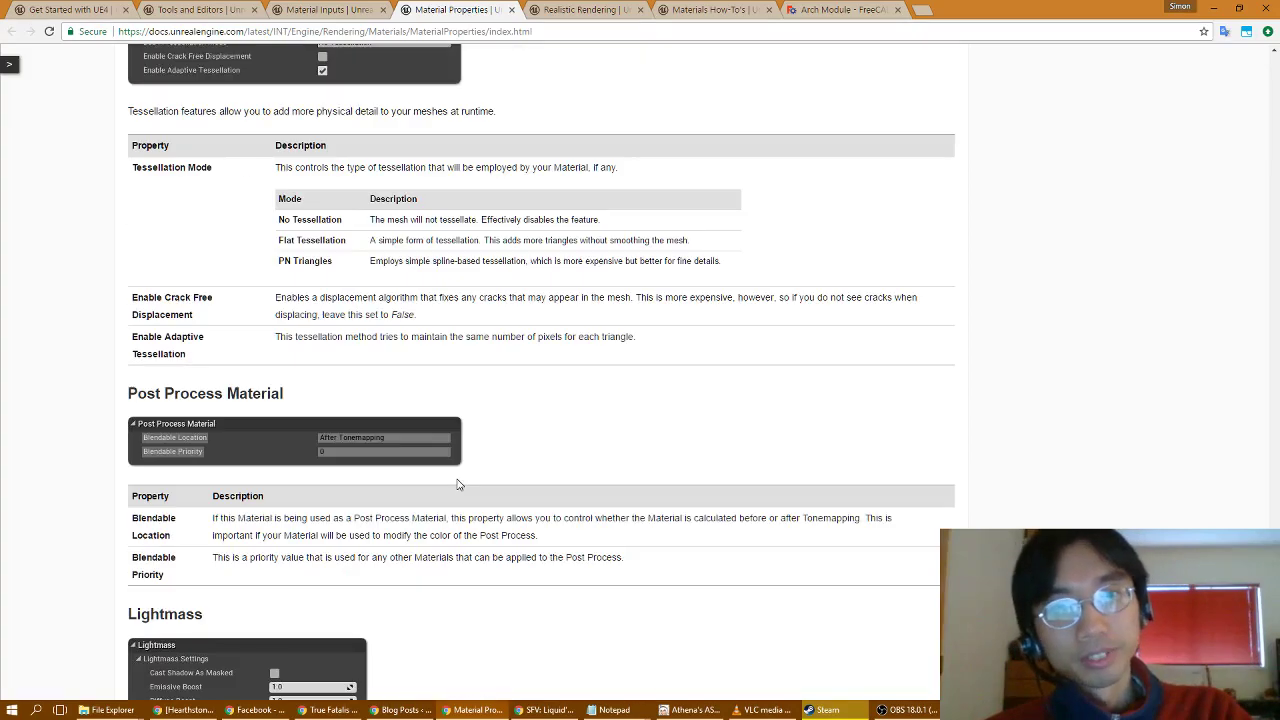
{"action": "scroll", "coordinate": [457, 488], "scroll_direction": "down", "scroll_amount": 2}
{"action": "scroll", "coordinate": [451, 490], "scroll_direction": "up", "scroll_amount": 2}
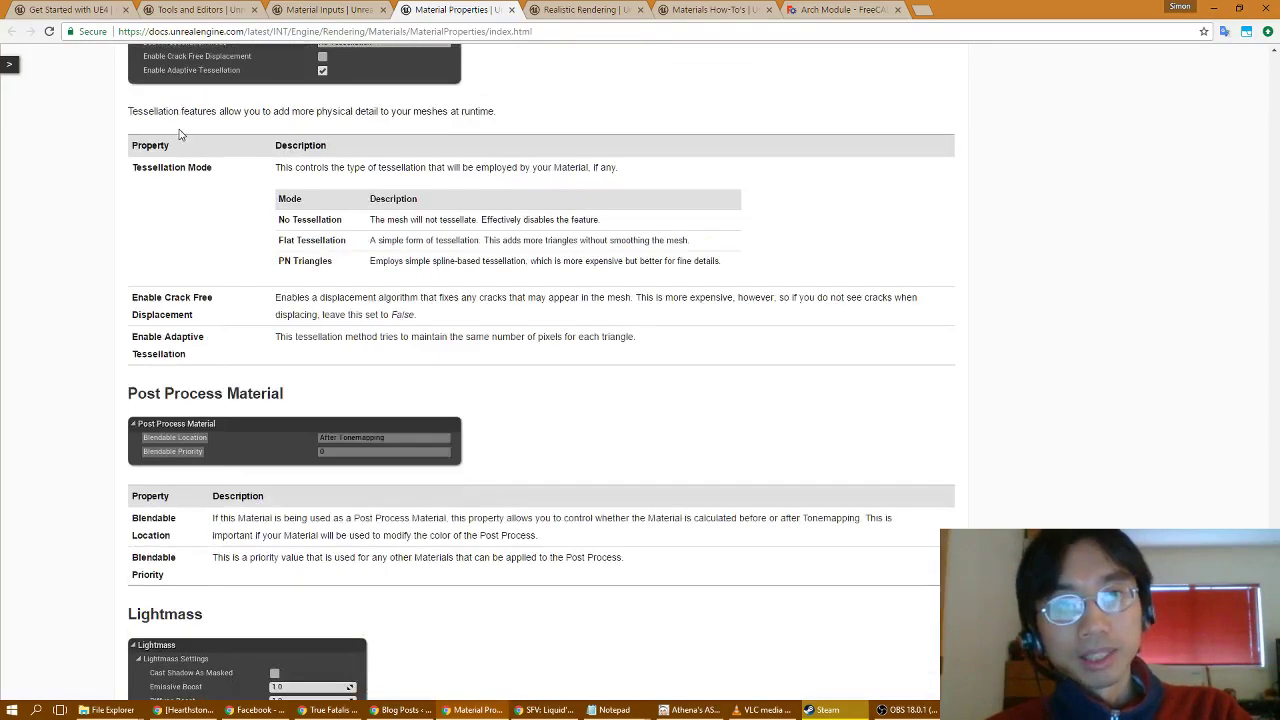
{"action": "scroll", "coordinate": [203, 155], "scroll_direction": "up", "scroll_amount": 1}
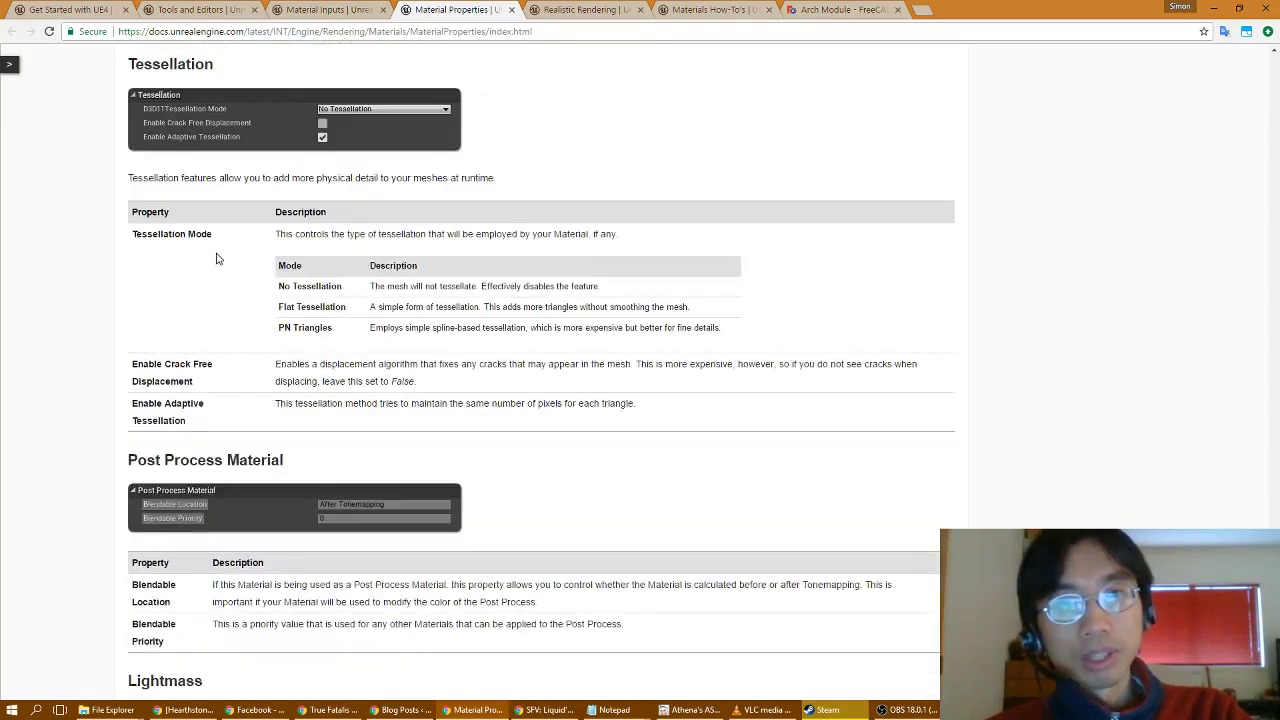
{"action": "scroll", "coordinate": [215, 262], "scroll_direction": "down", "scroll_amount": 2}
{"action": "scroll", "coordinate": [216, 266], "scroll_direction": "up", "scroll_amount": 2}
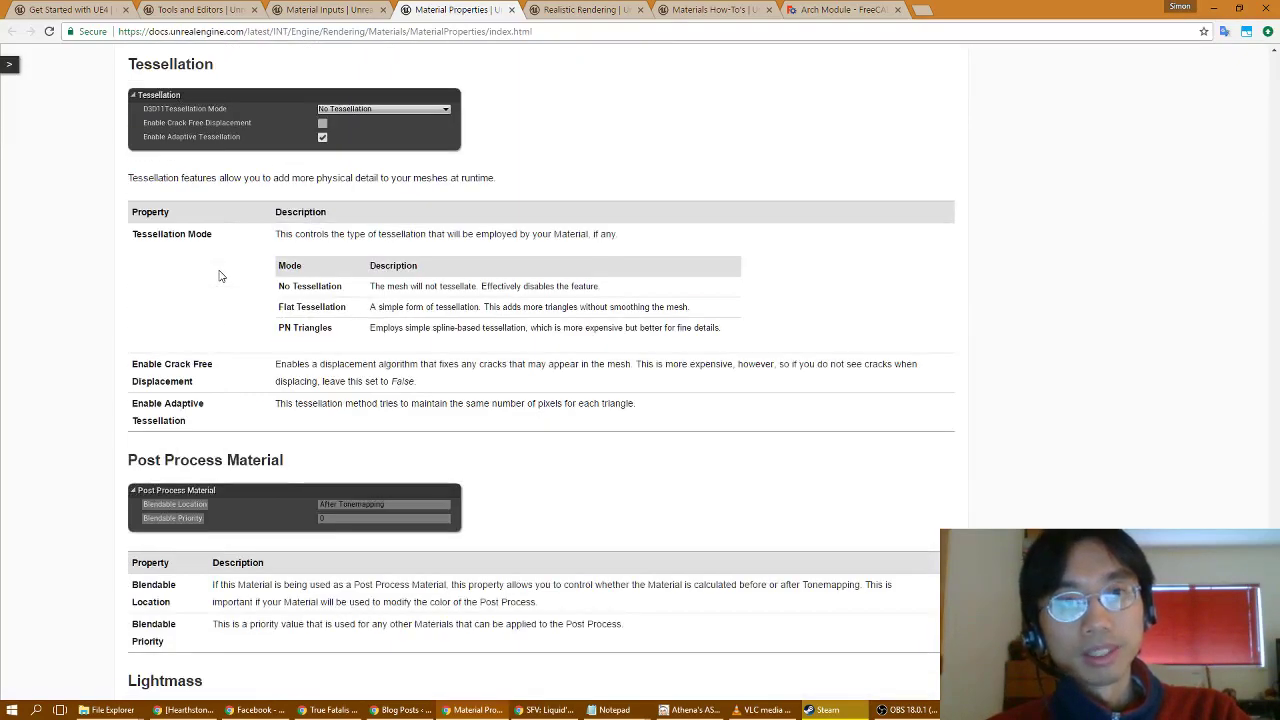
Step: Review the Post Process Material, Lightmass, Material Interface and Thumbnail sections, and return to the beginning of the page
{"action": "scroll", "coordinate": [221, 276], "scroll_direction": "down", "scroll_amount": 3}
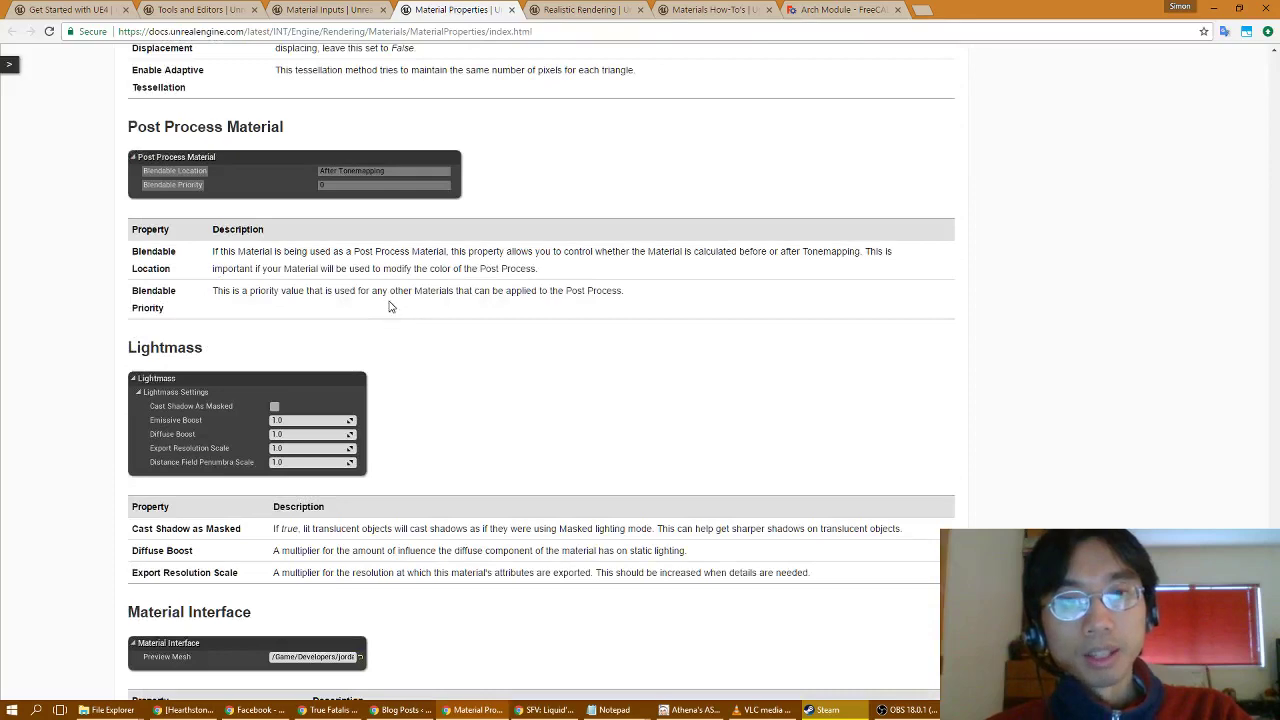
{"action": "scroll", "coordinate": [208, 345], "scroll_direction": "down", "scroll_amount": 1}
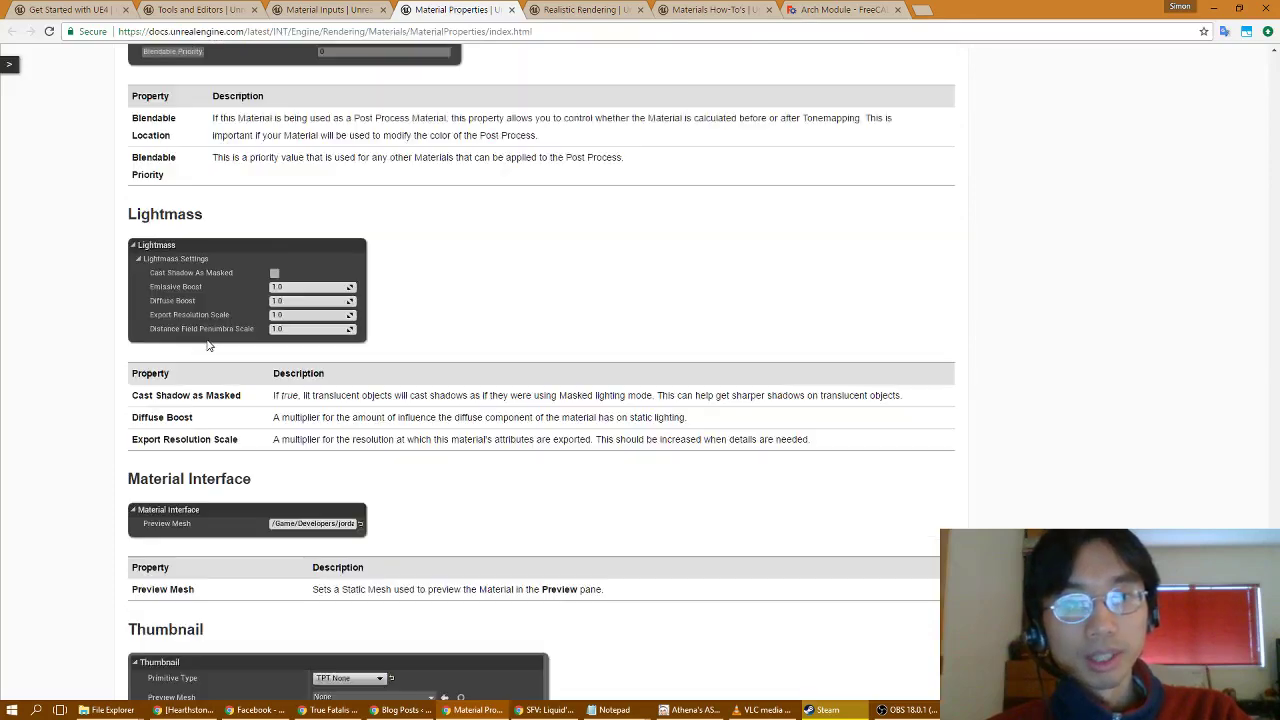
{"action": "scroll", "coordinate": [208, 345], "scroll_direction": "down", "scroll_amount": 1}
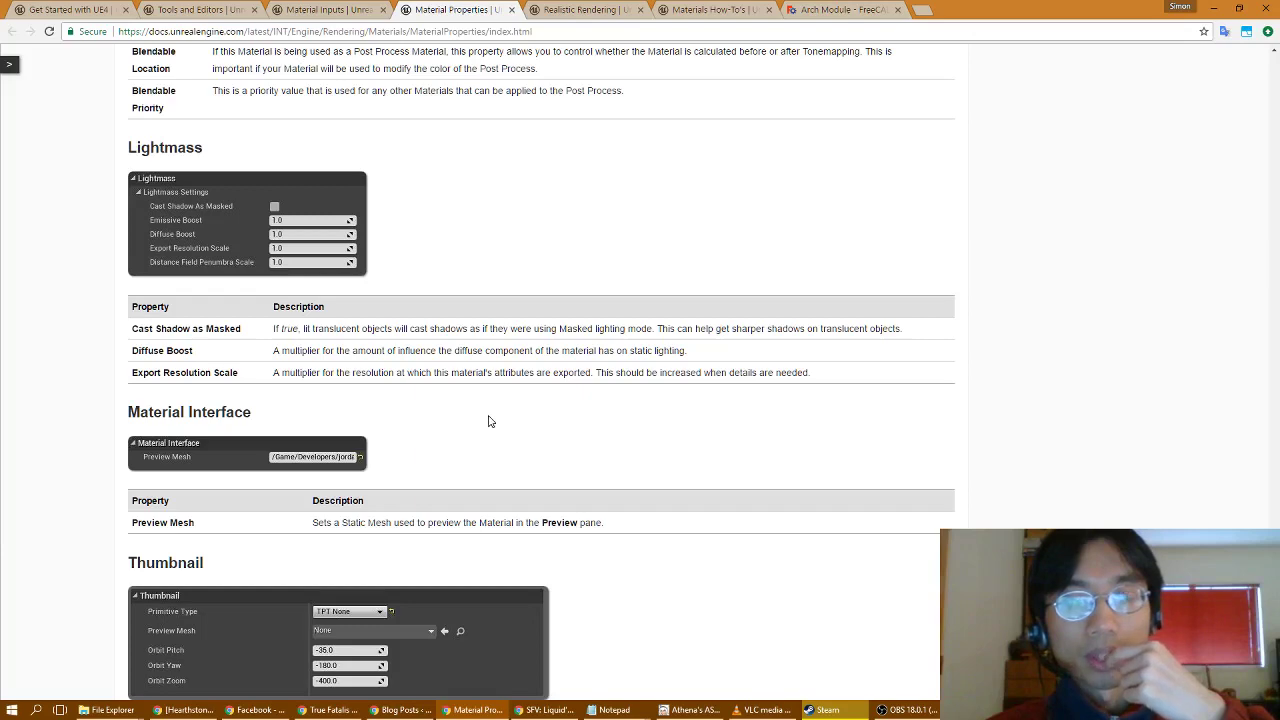
{"action": "scroll", "coordinate": [489, 421], "scroll_direction": "down", "scroll_amount": 3}
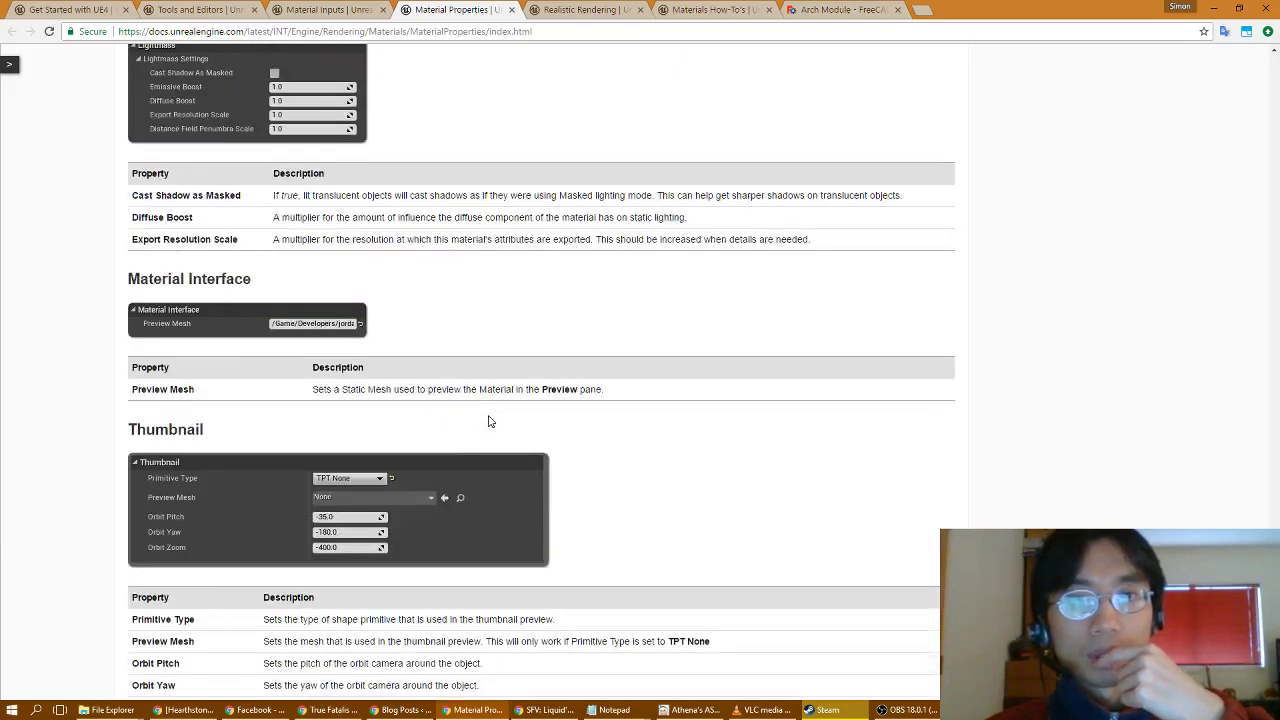
{"action": "scroll", "coordinate": [568, 447], "scroll_direction": "down", "scroll_amount": 3}
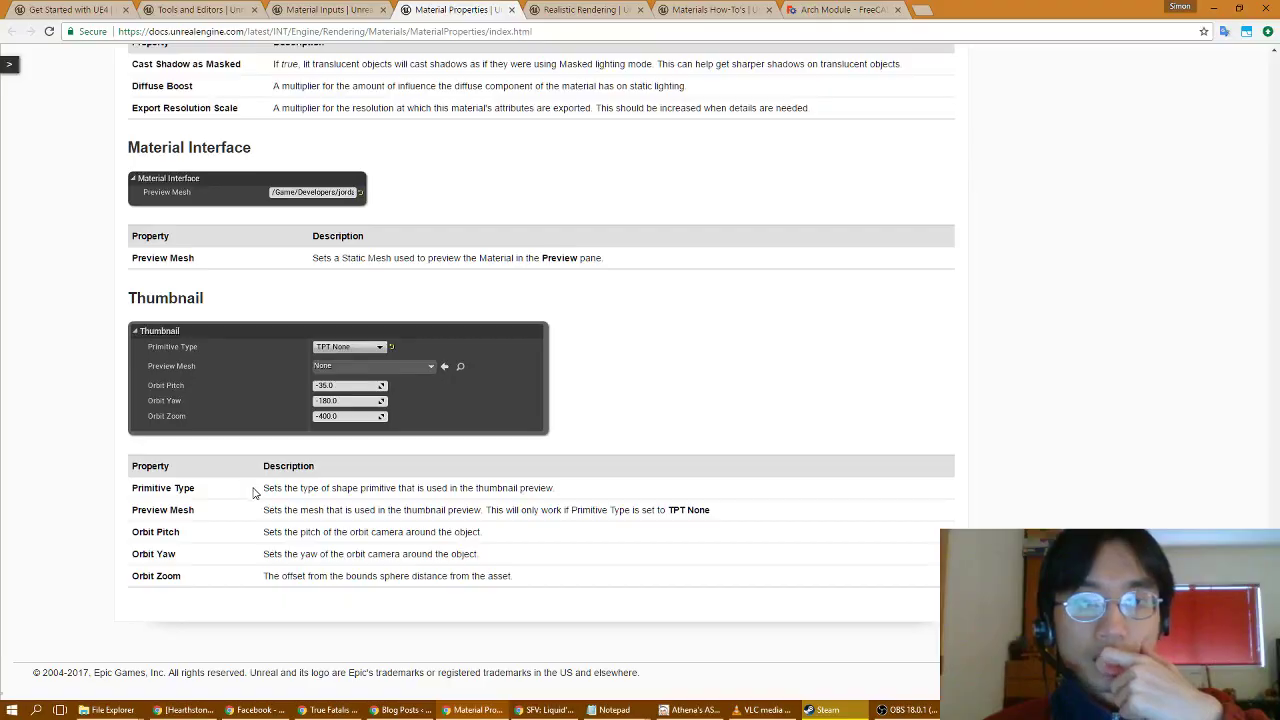
{"action": "scroll", "coordinate": [1211, 314], "scroll_direction": "up", "scroll_amount": 20}
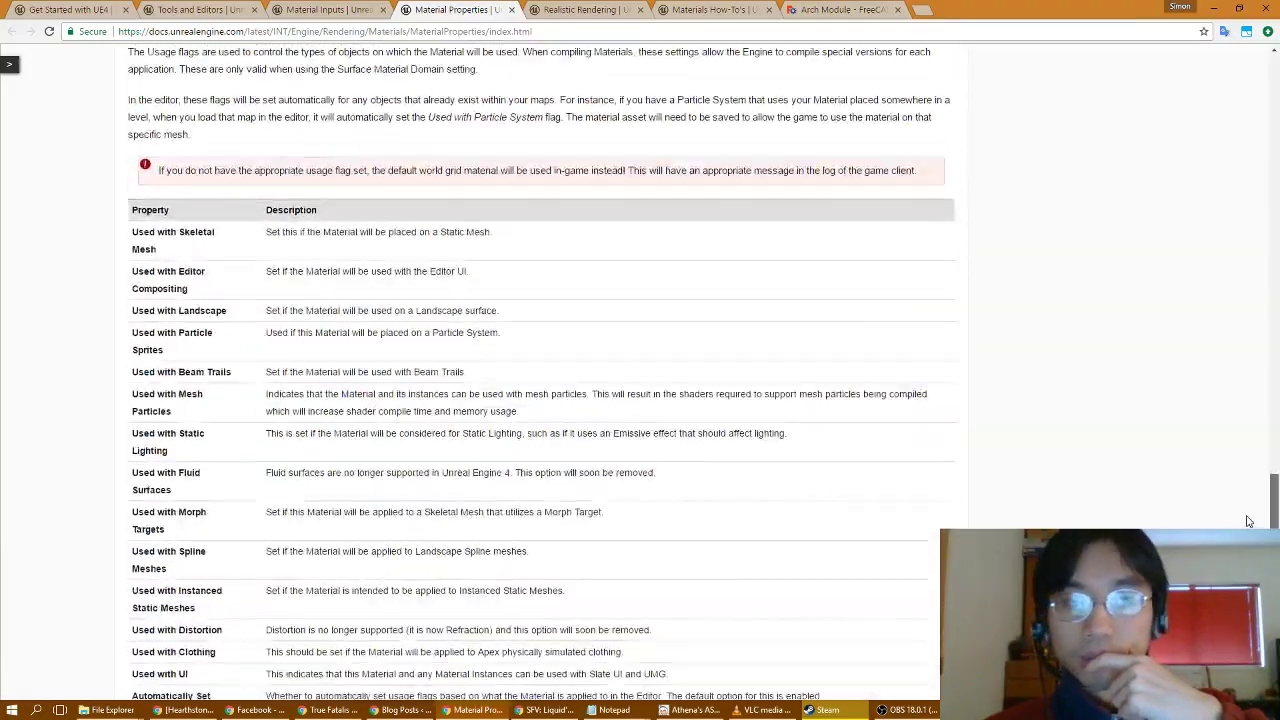
{"action": "scroll", "coordinate": [1211, 314], "scroll_direction": "up", "scroll_amount": 20}
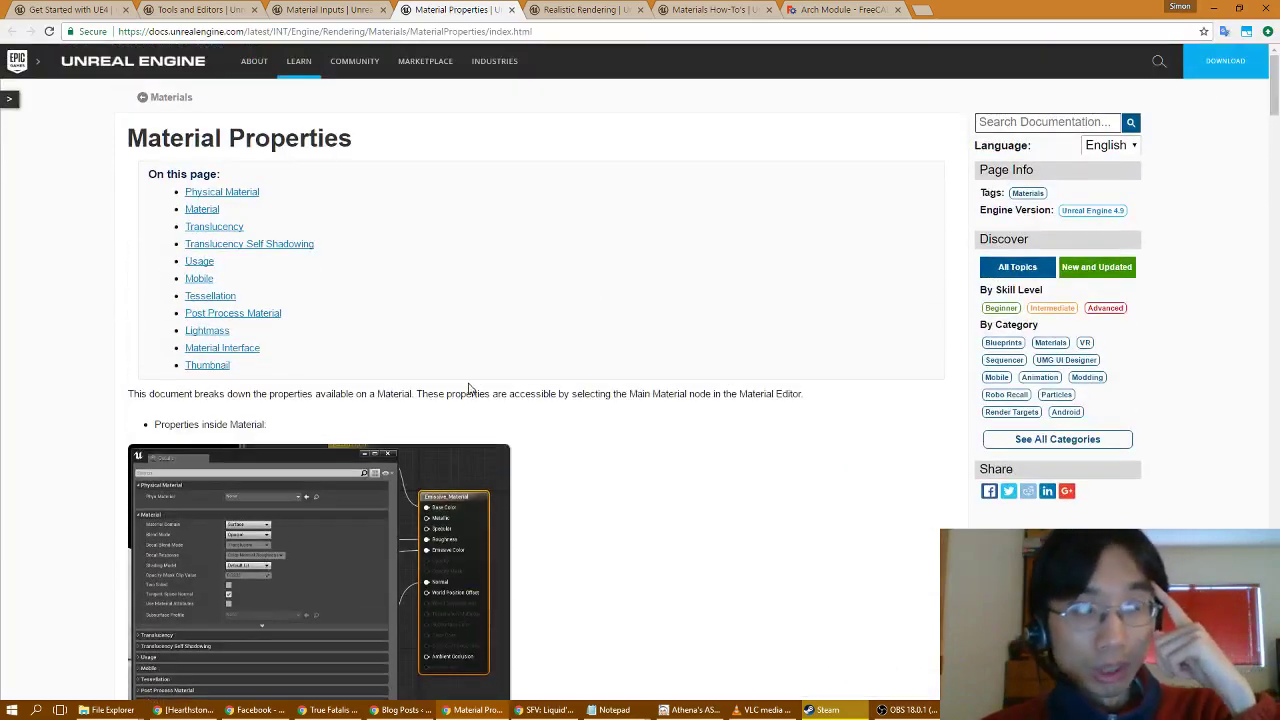
Step: View the introduction of the already open Realistic Rendering documentation page and switch to the RealisticRendering project in Unreal Editor
{"action": "left_click", "coordinate": [588, 12]}
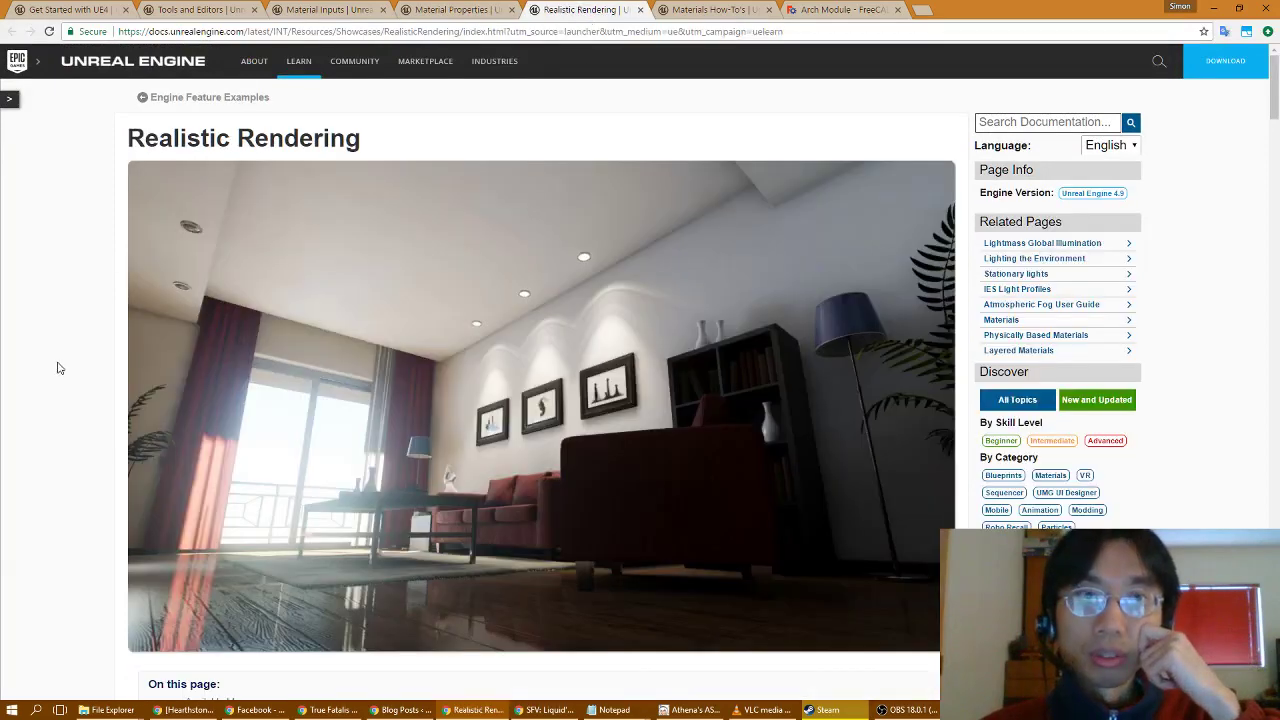
{"action": "scroll", "coordinate": [60, 383], "scroll_direction": "down", "scroll_amount": 3}
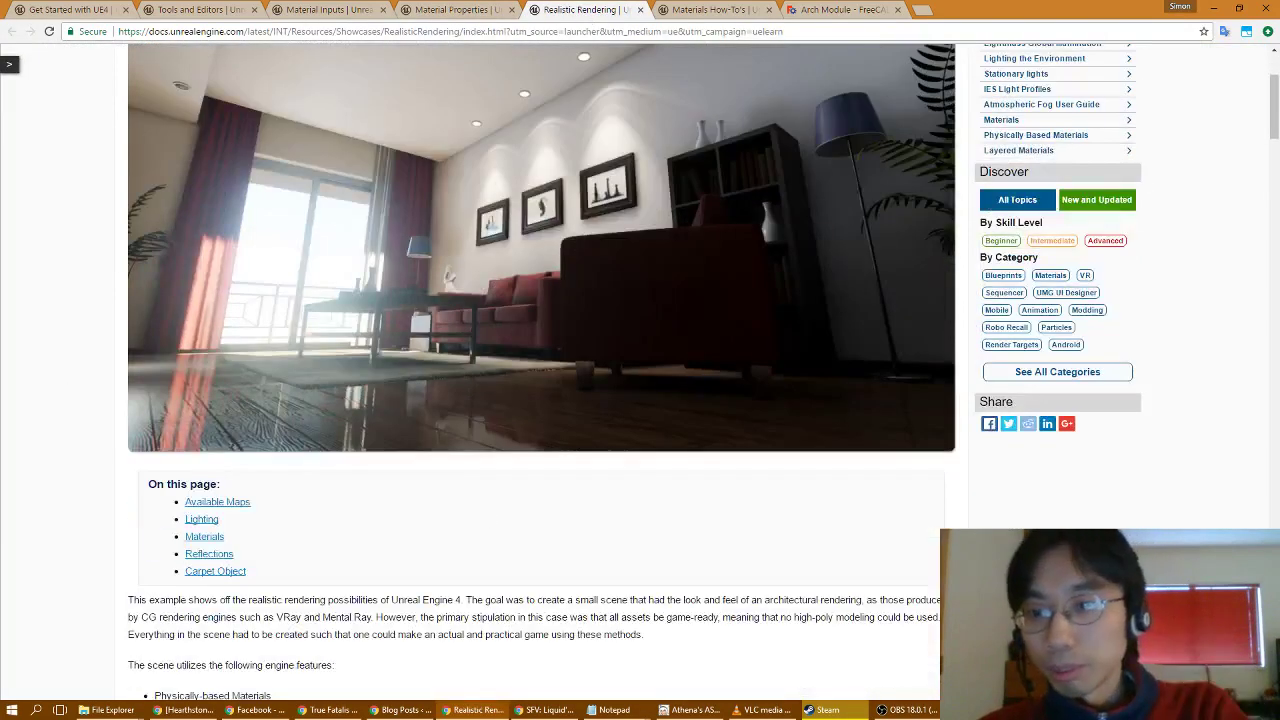
{"action": "key", "text": "alt+Tab"}
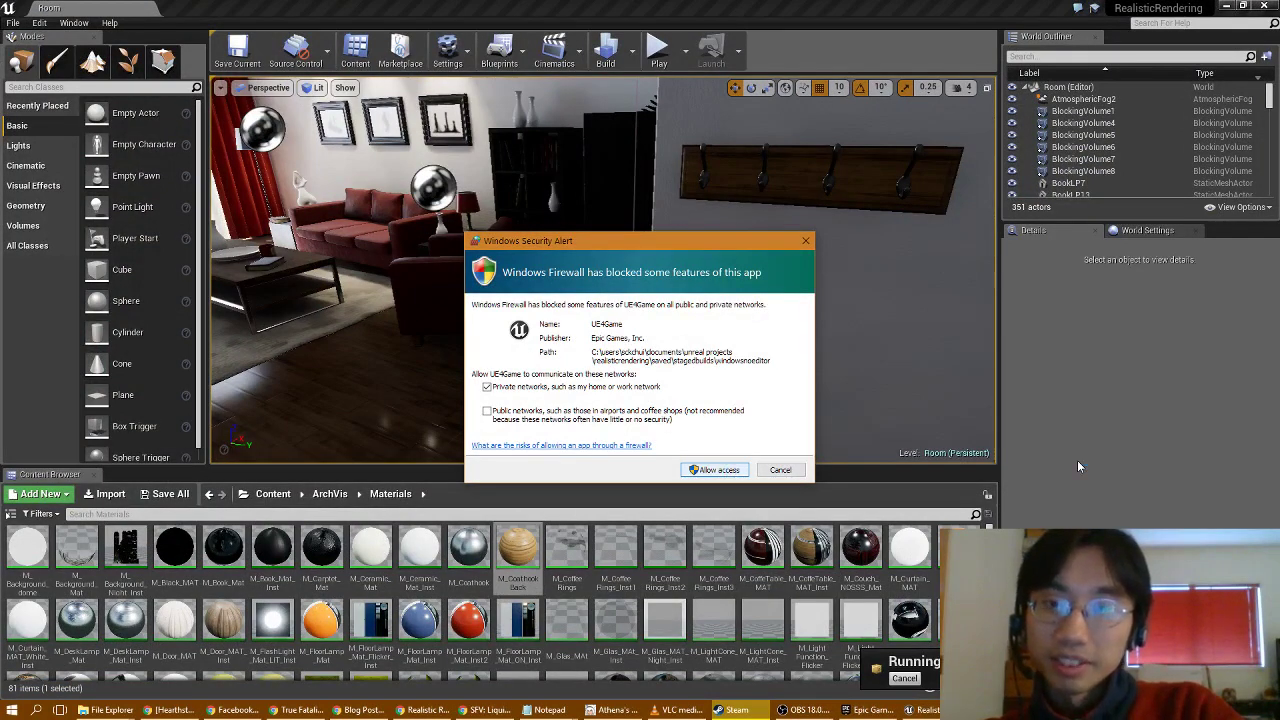
Step: Allow UE4Game to communicate on private networks, open the Volume Mixer, and return to the running RealisticRendering game
{"action": "key", "text": "Return"}
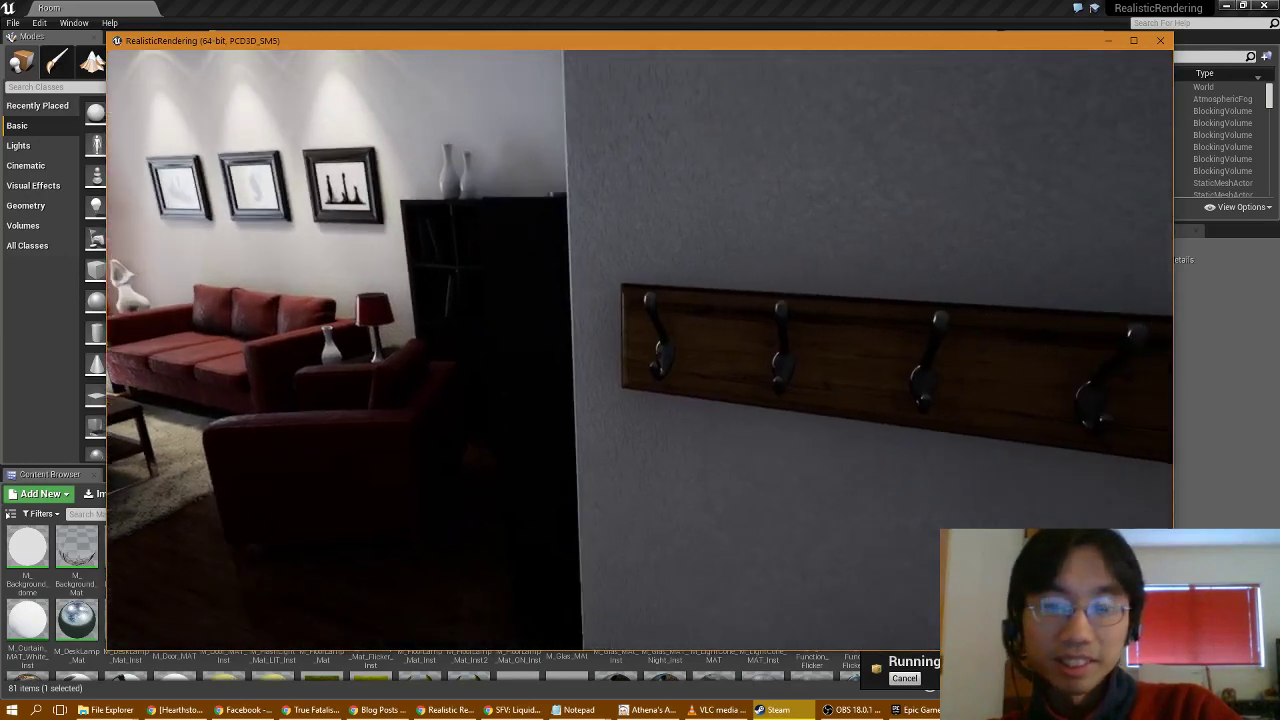
{"action": "key", "text": "Escape"}
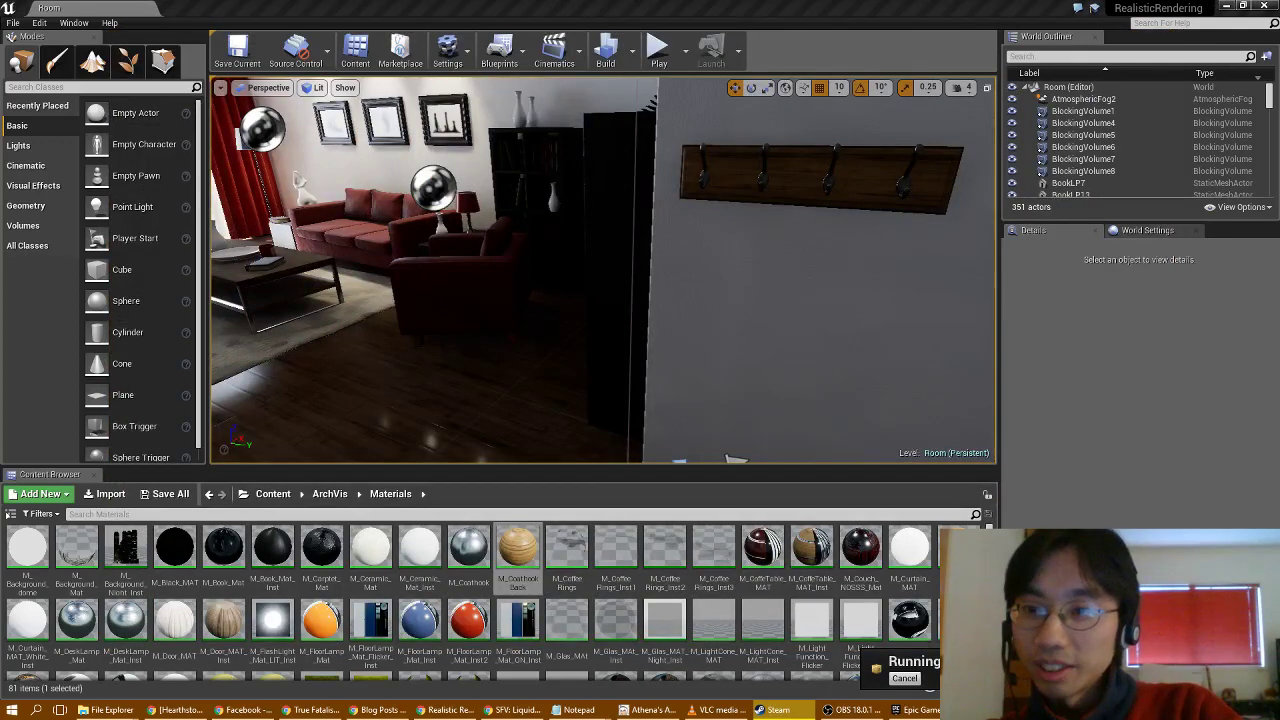
{"action": "left_click", "coordinate": [1150, 640]}
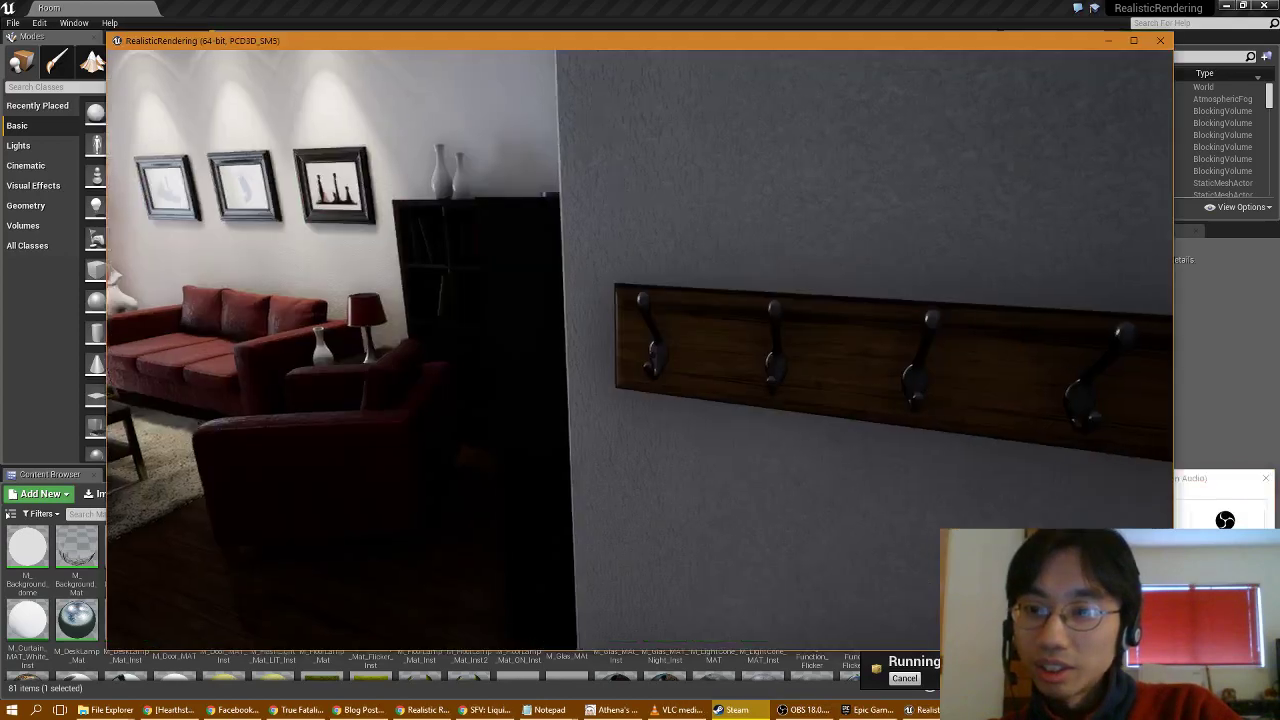
{"action": "key", "text": "alt+Tab"}
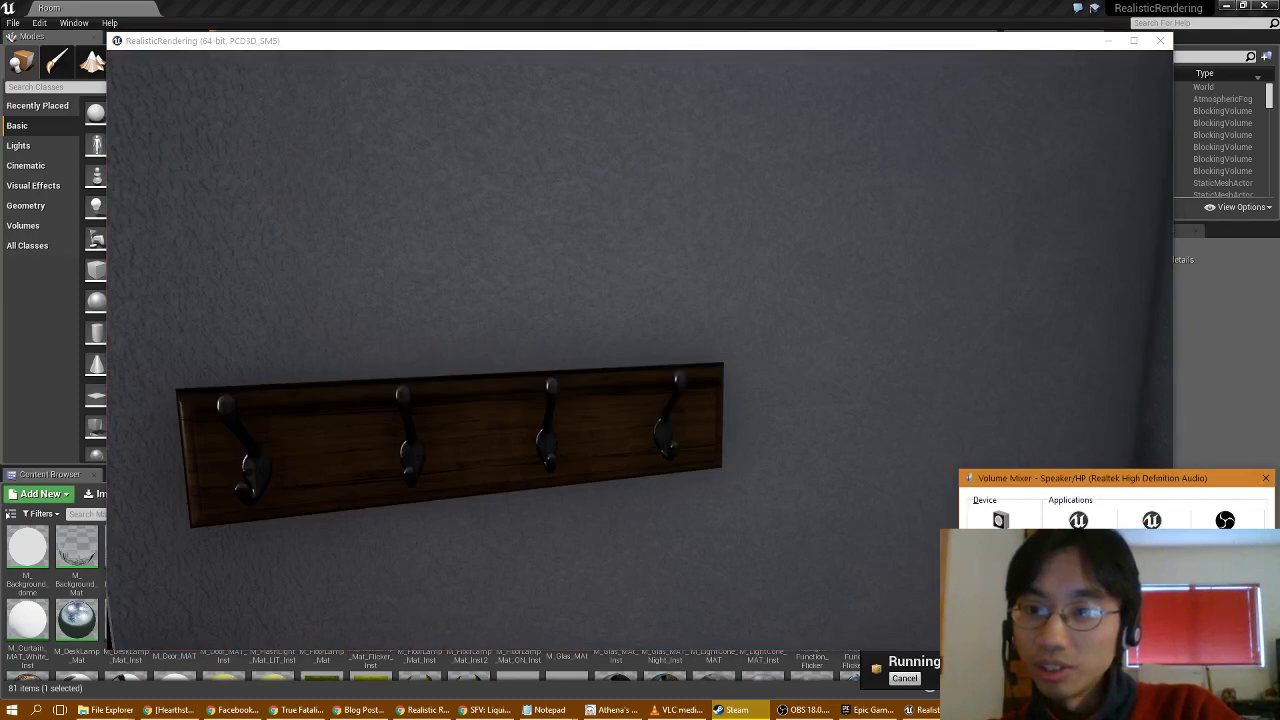
{"action": "key", "text": "alt+Tab"}
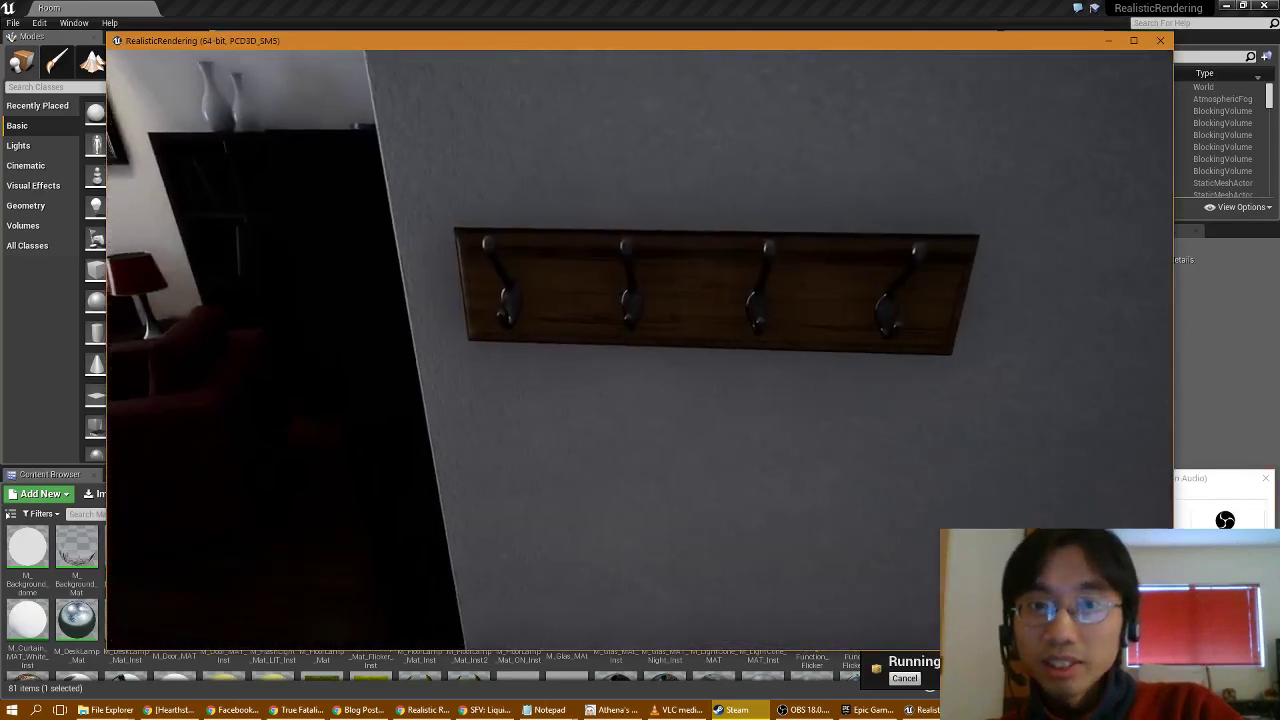
Step: Examine the wooden coat hook rack from several sides and approach the entrance door in the running game
{"action": "key", "text": "w"}
{"action": "key", "text": "d"}
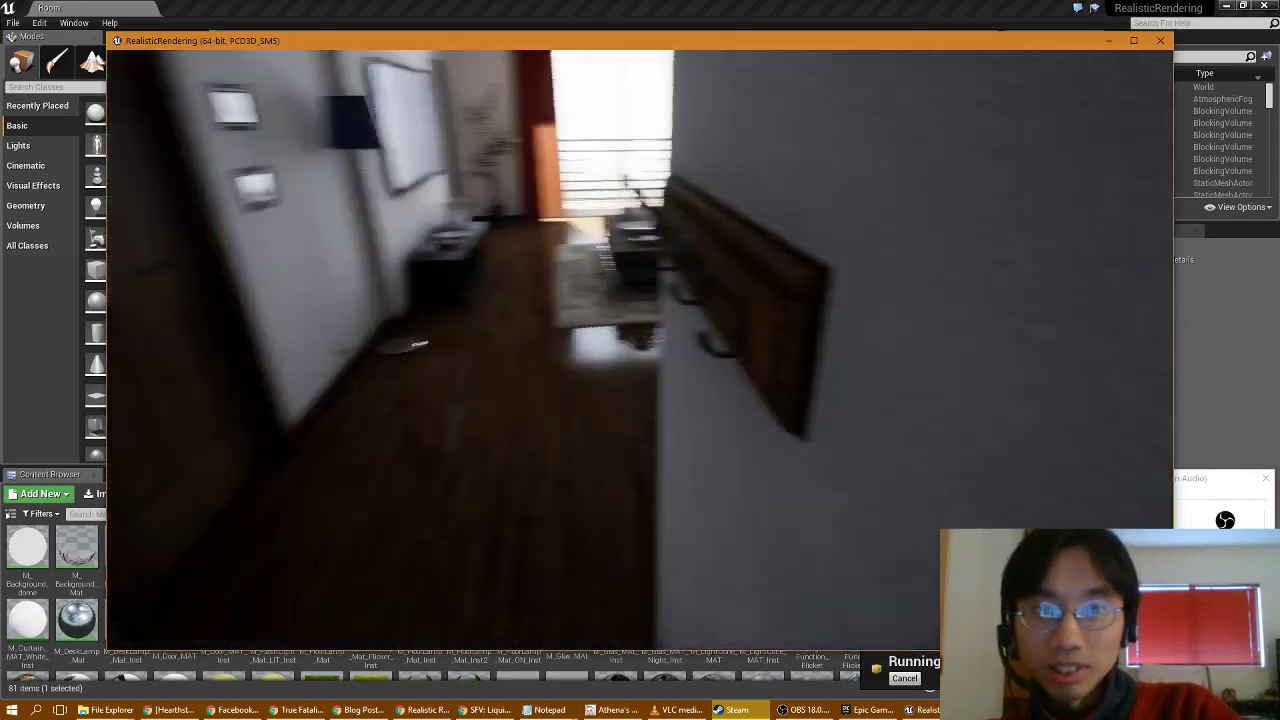
{"action": "key", "text": "w"}
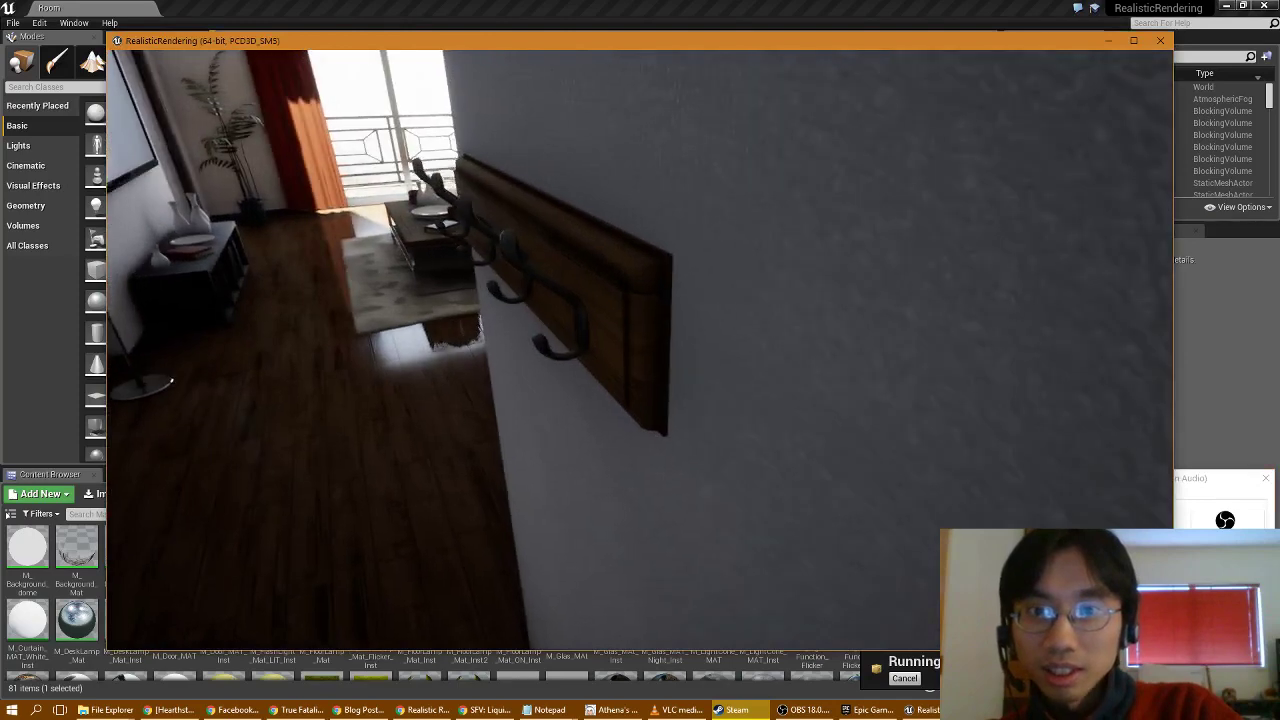
{"action": "key", "text": "w"}
{"action": "key", "text": "w"}
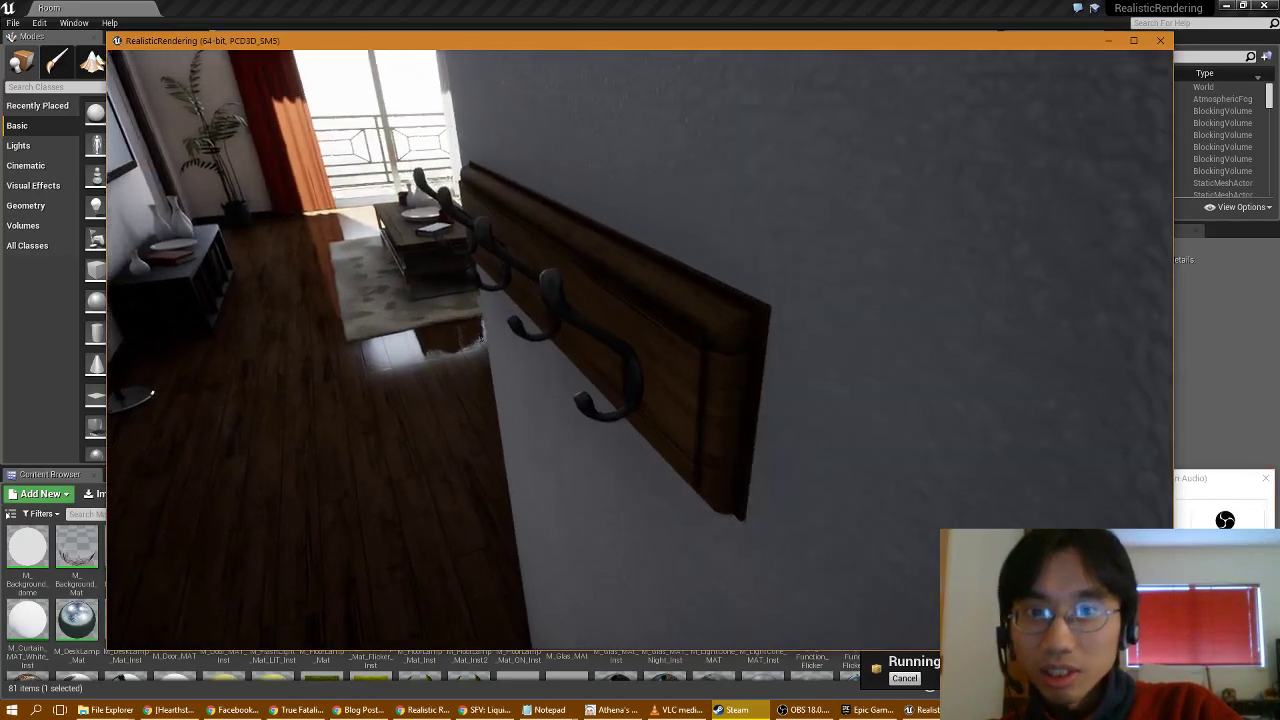
{"action": "key", "text": "a"}
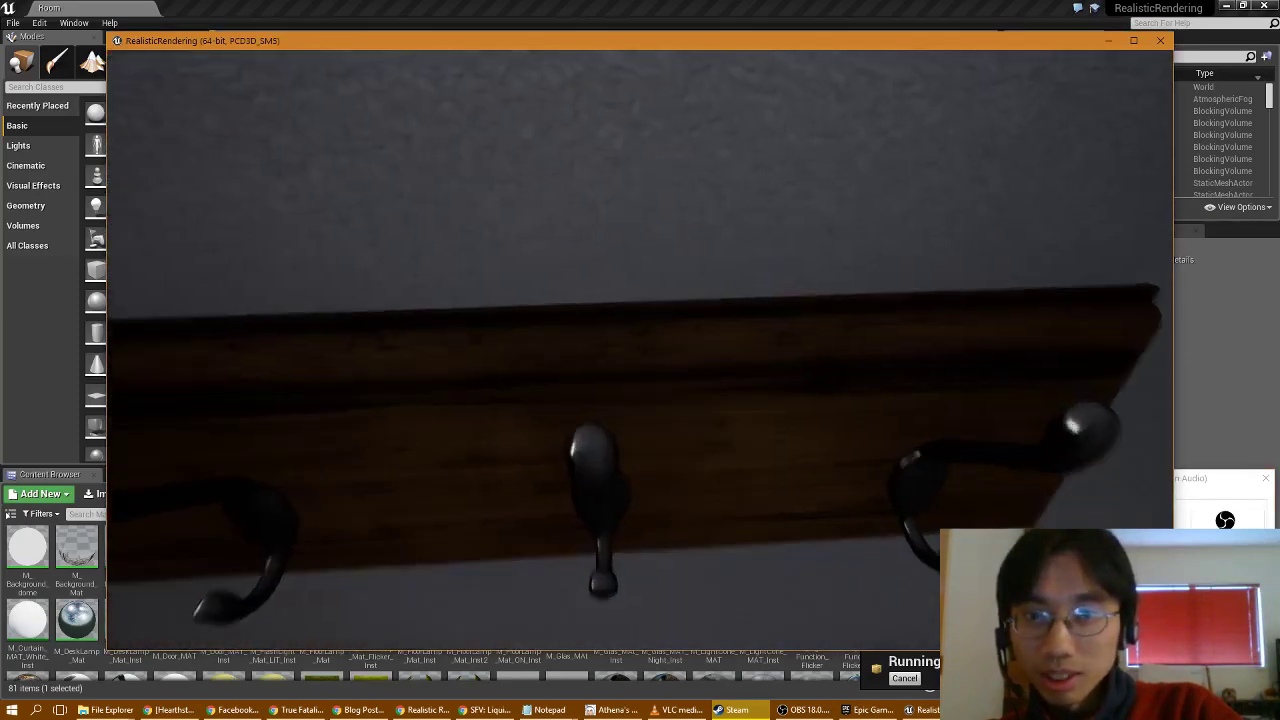
{"action": "key", "text": "s"}
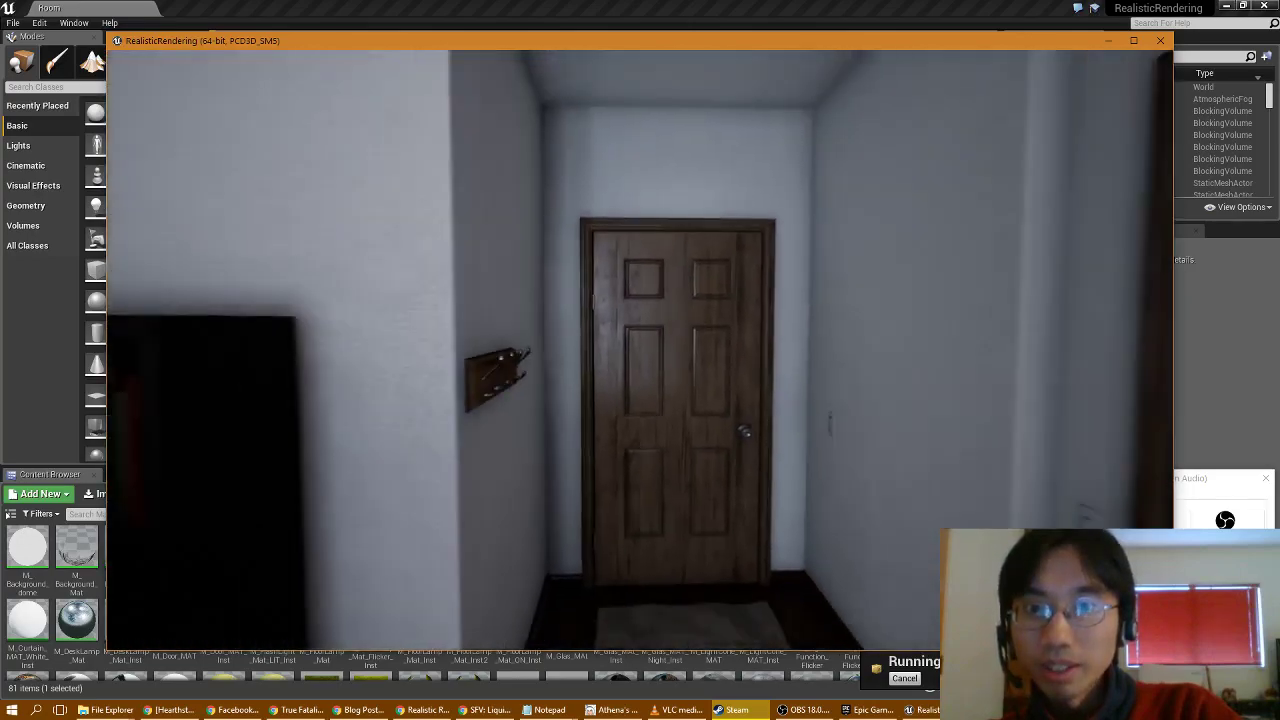
{"action": "key", "text": "w"}
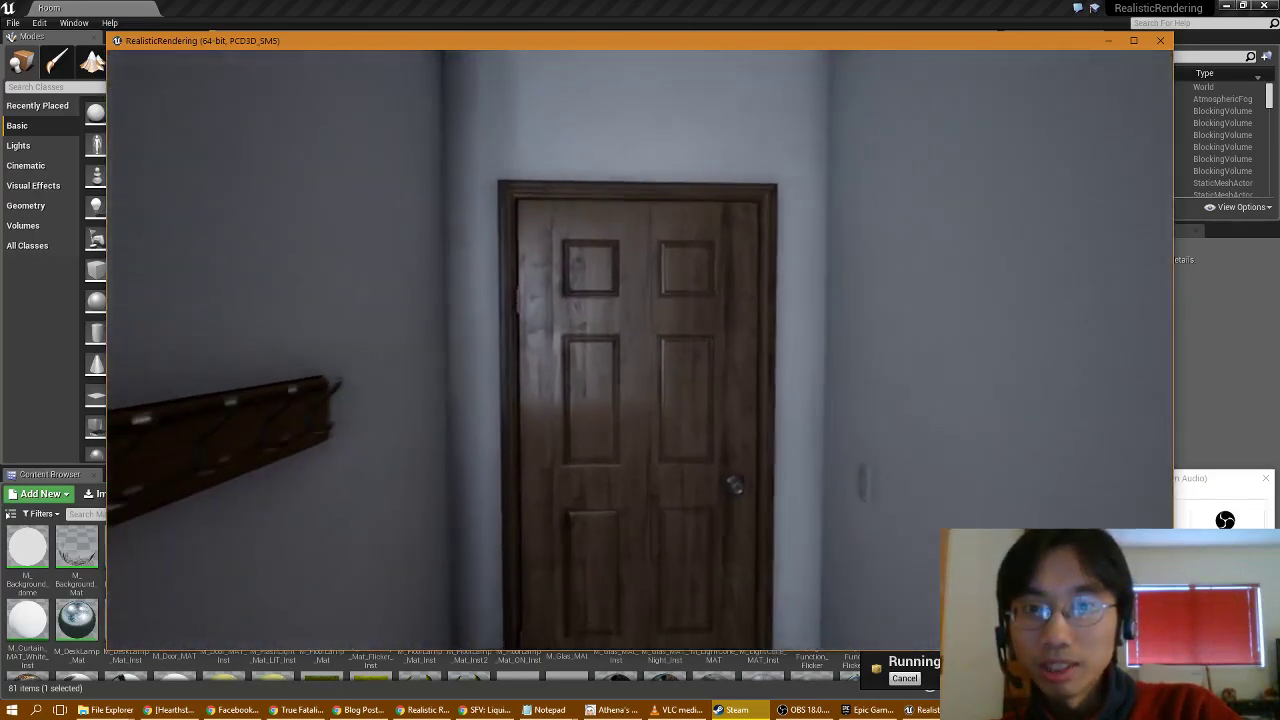
Step: Explore the living room in the running game, examining the floor reflections, balcony, ceiling spotlights and television wall
{"action": "key", "text": "w"}
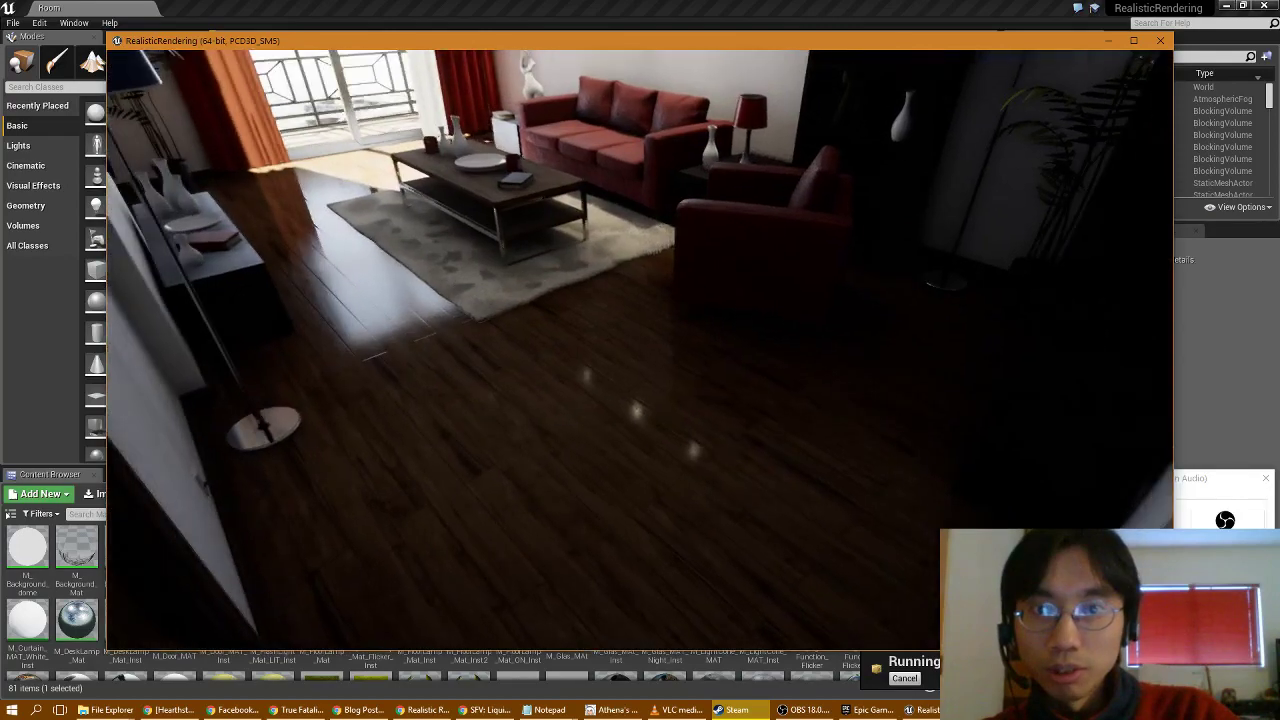
{"action": "key", "text": "s"}
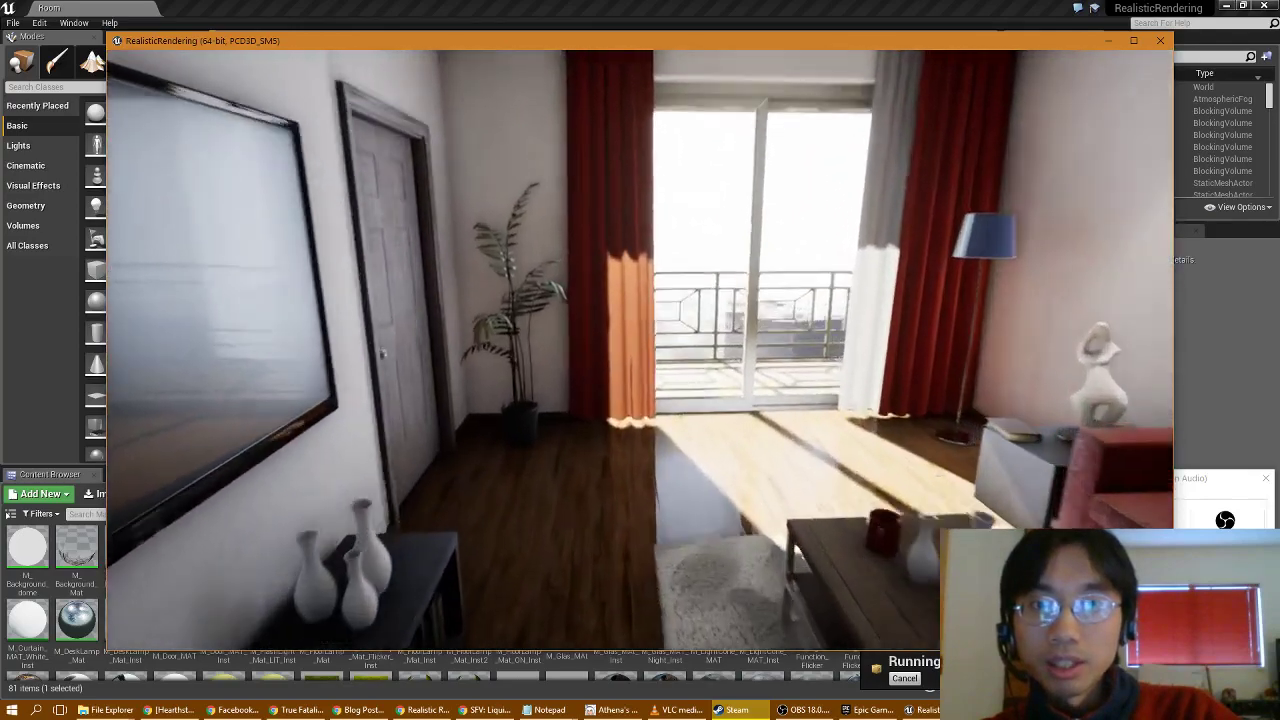
{"action": "key", "text": "w"}
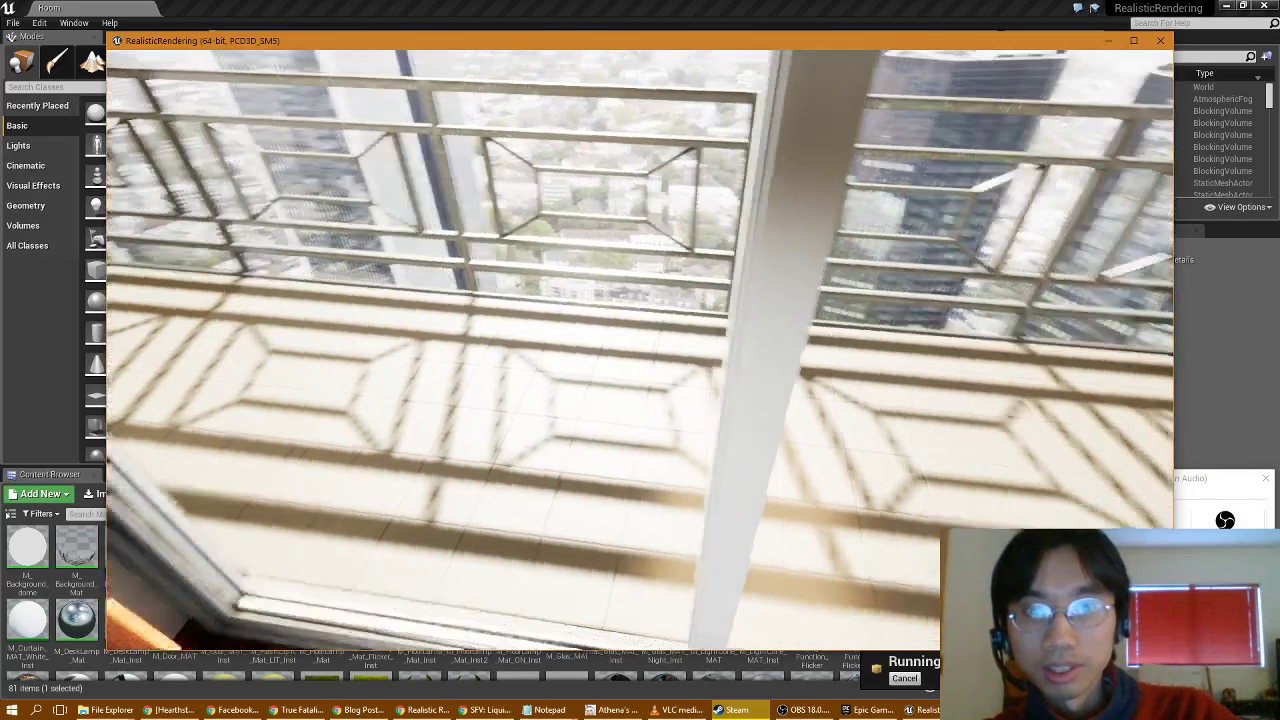
{"action": "key", "text": "w"}
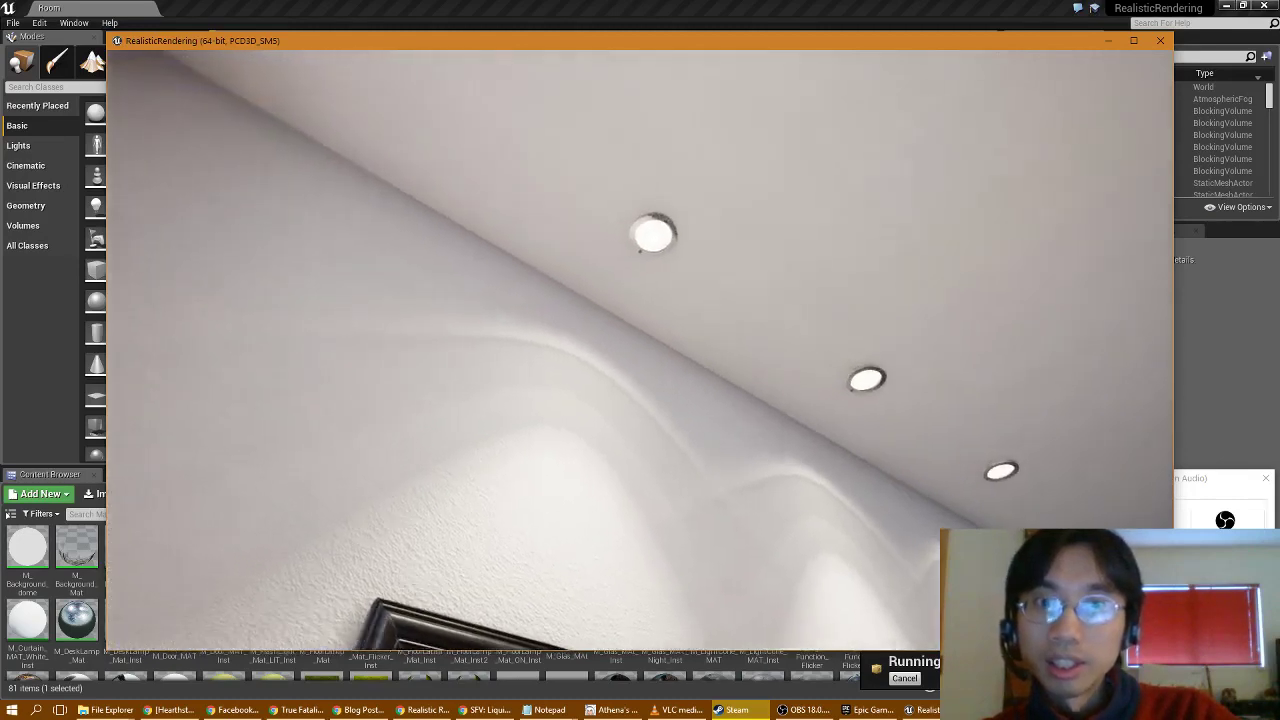
{"action": "key", "text": "a"}
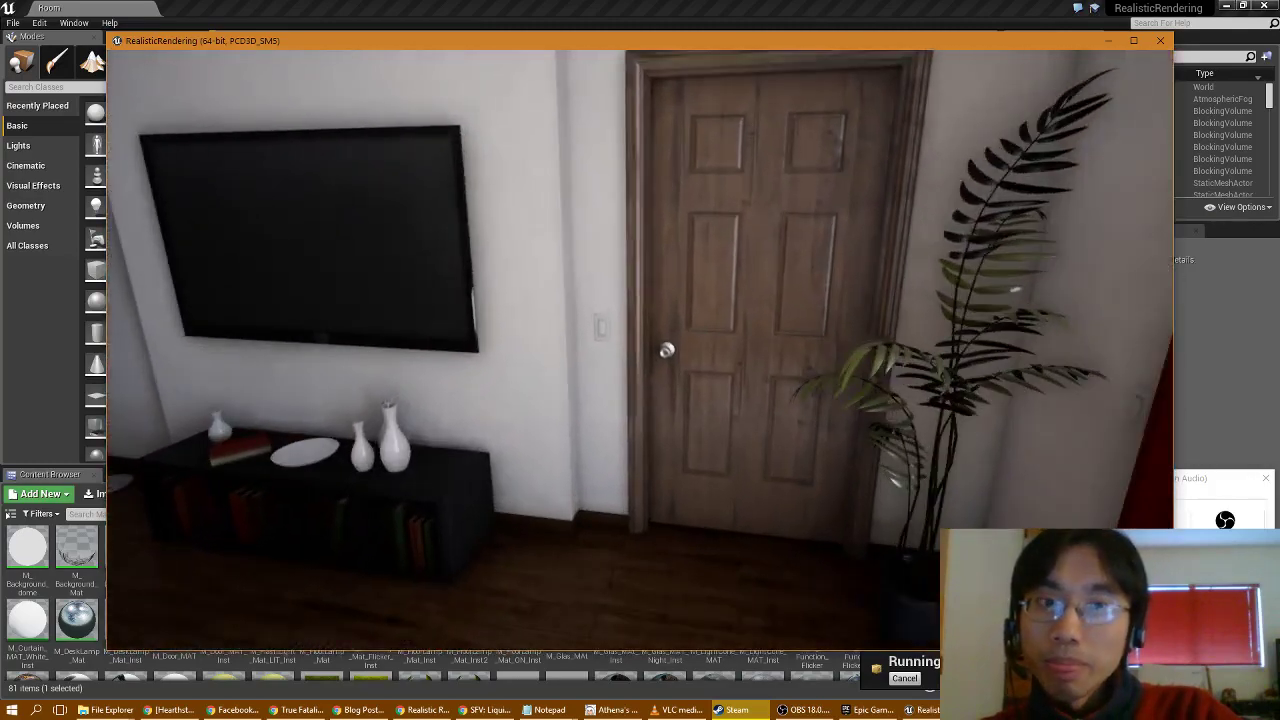
Step: Compare the daylight room from the hallway and up close, ending at the balcony window and the blue floor lamp
{"action": "key", "text": "s"}
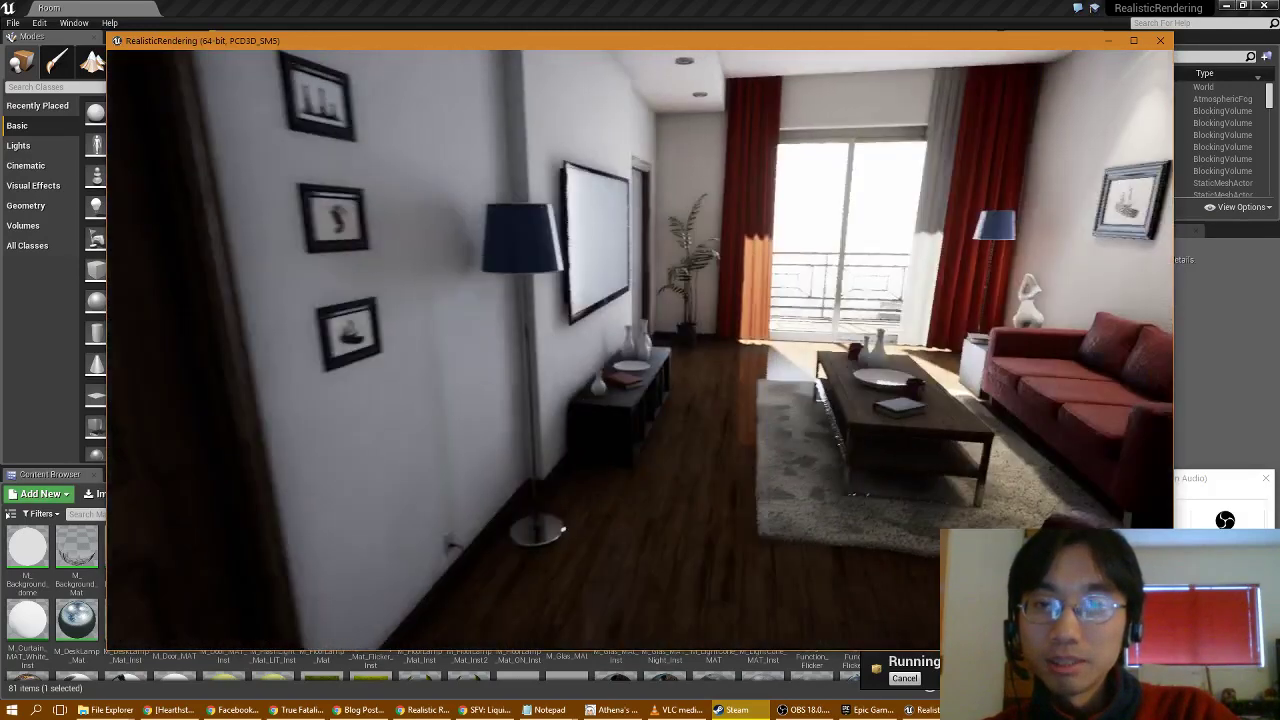
{"action": "key", "text": "w"}
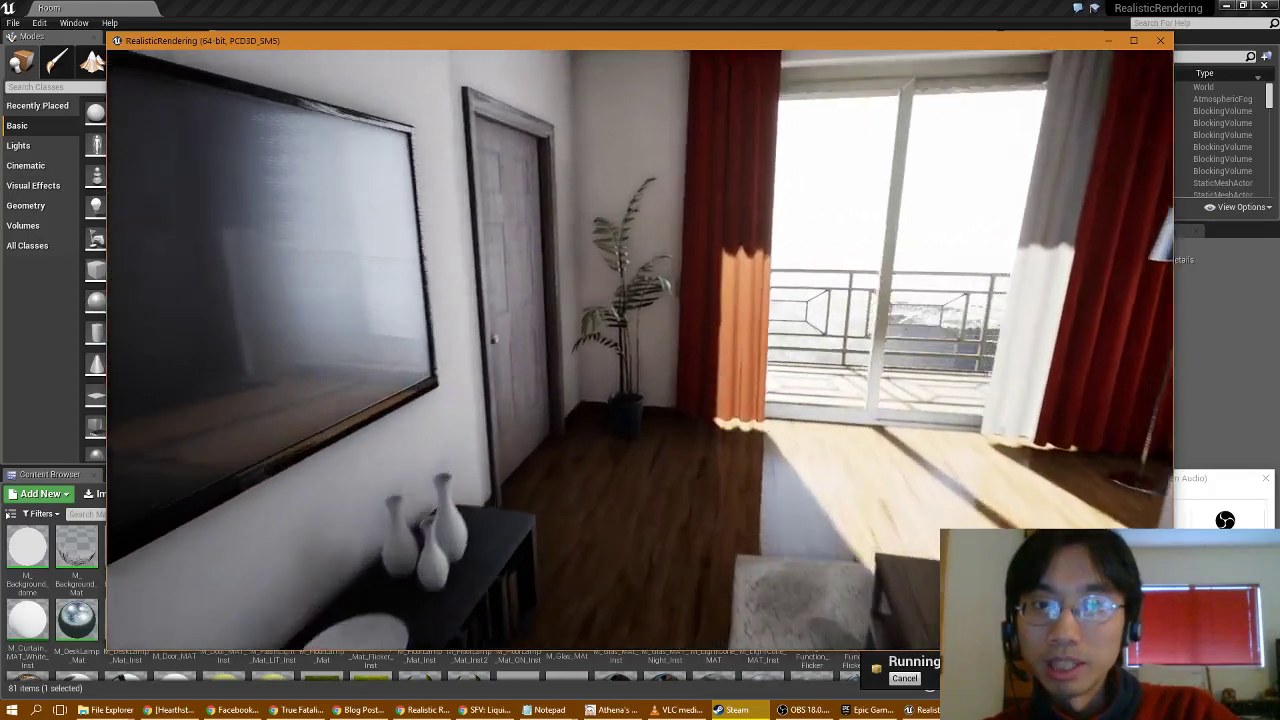
{"action": "key", "text": "w"}
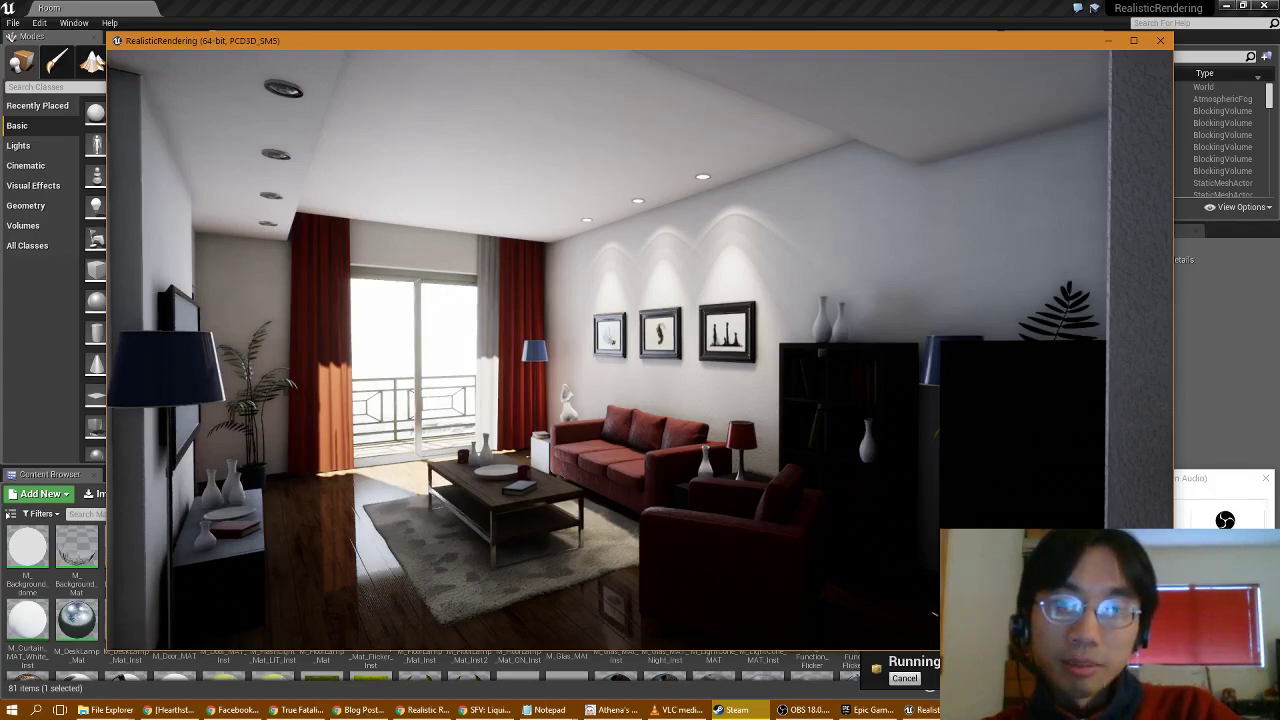
{"action": "key", "text": "s"}
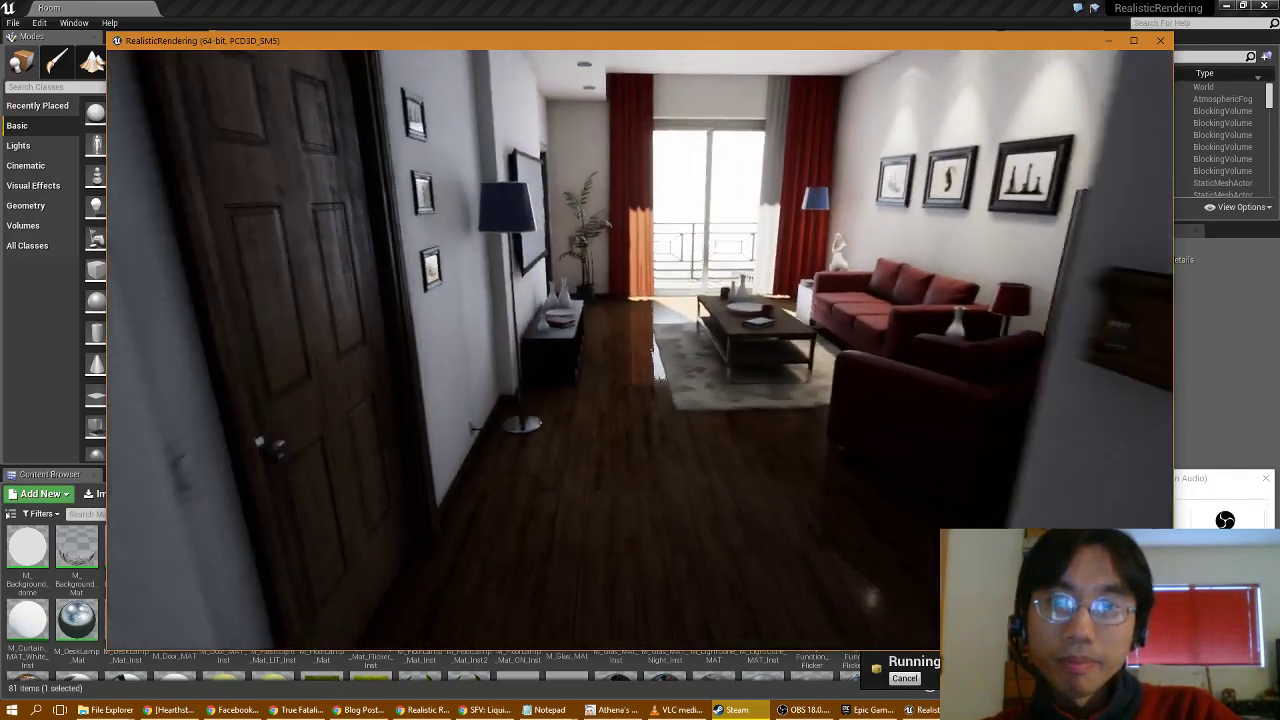
{"action": "key", "text": "w"}
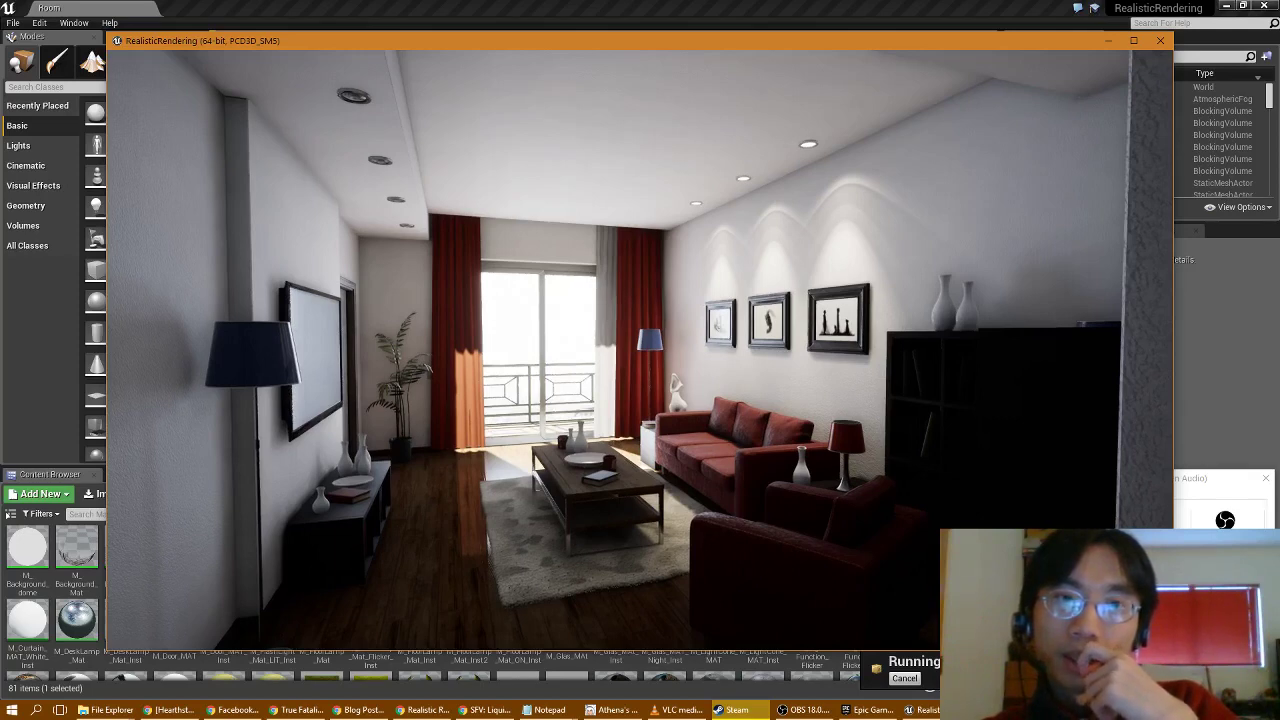
{"action": "key", "text": "w"}
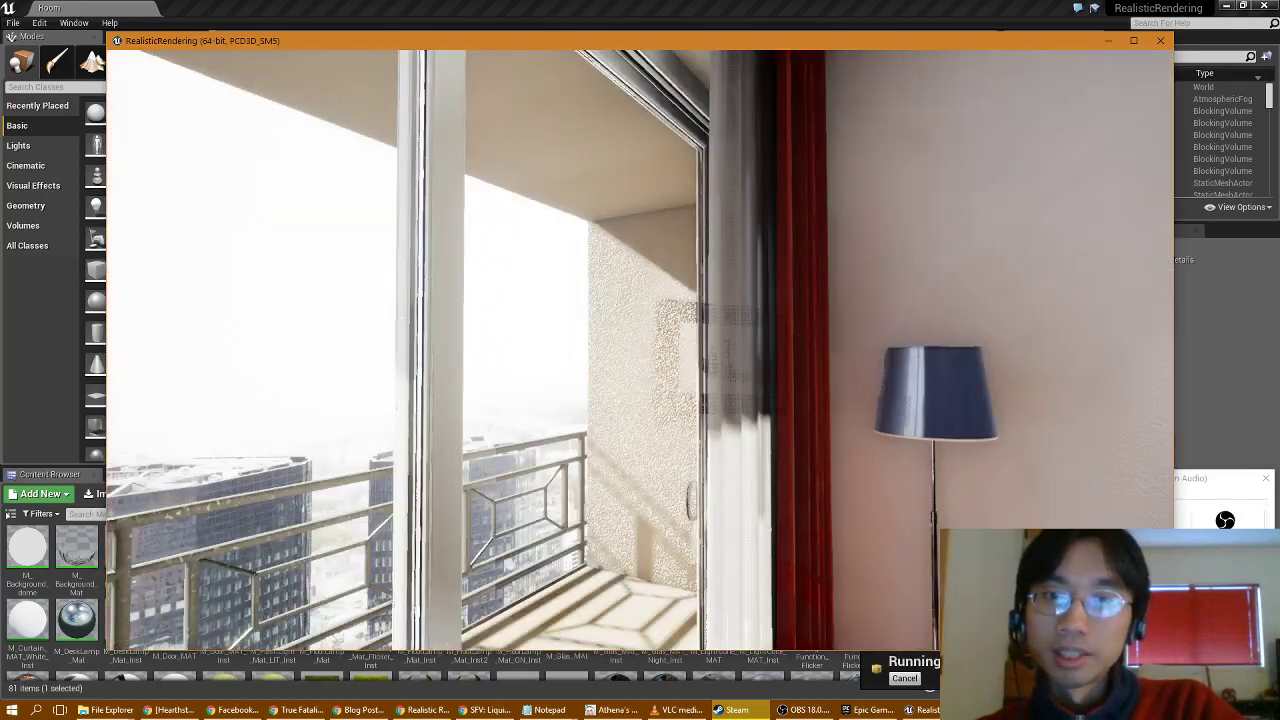
Step: Close the Volume Mixer and exit the running game to return to the editor
{"action": "key", "text": "alt+Tab"}
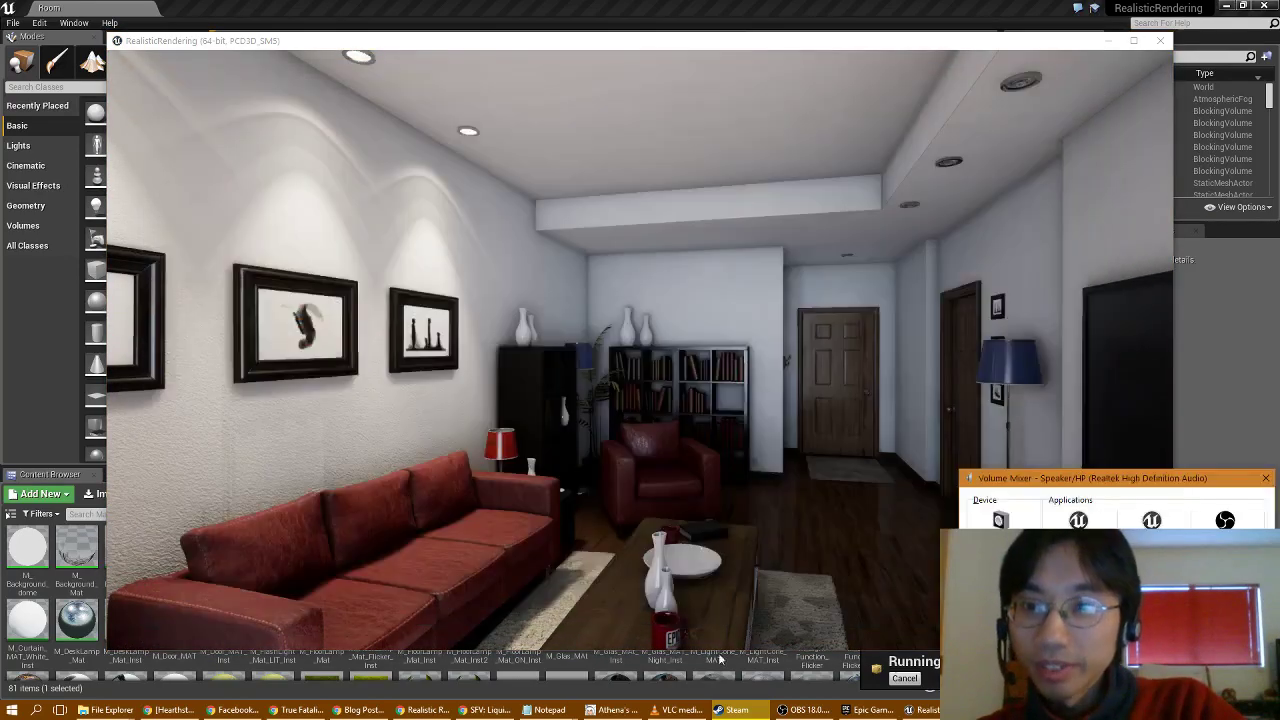
{"action": "left_click", "coordinate": [1268, 481]}
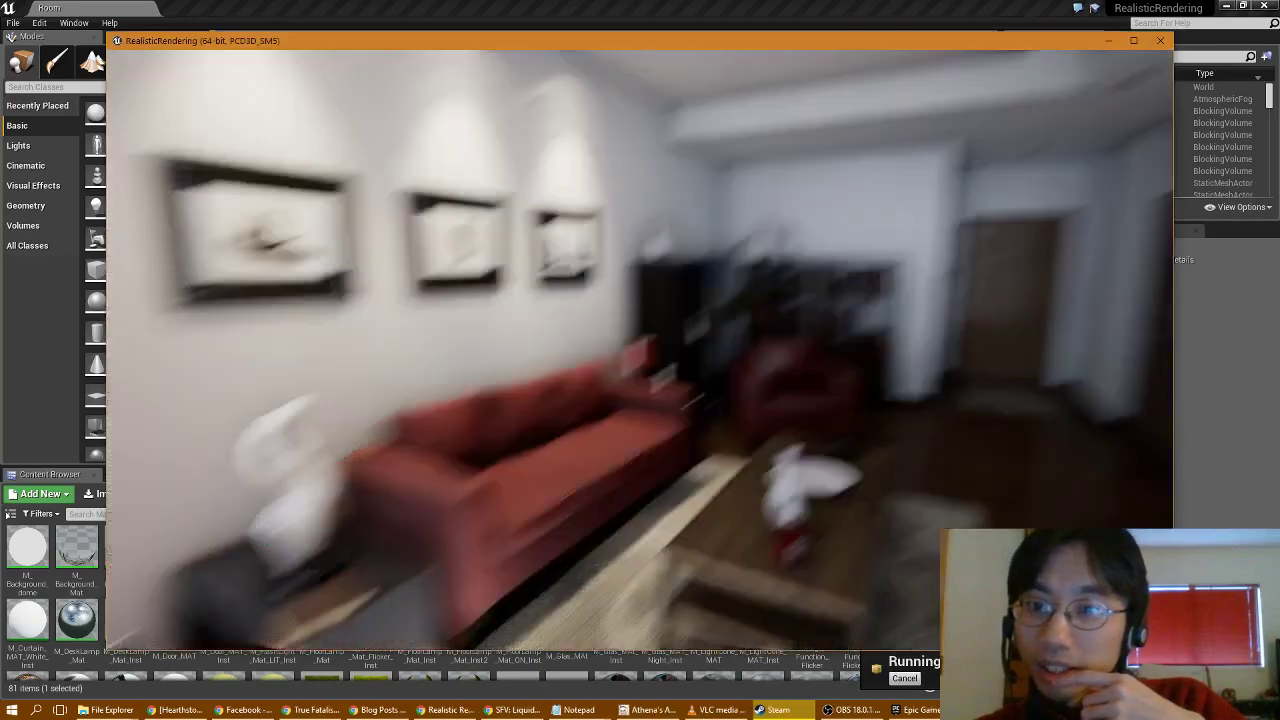
{"action": "key", "text": "Escape"}
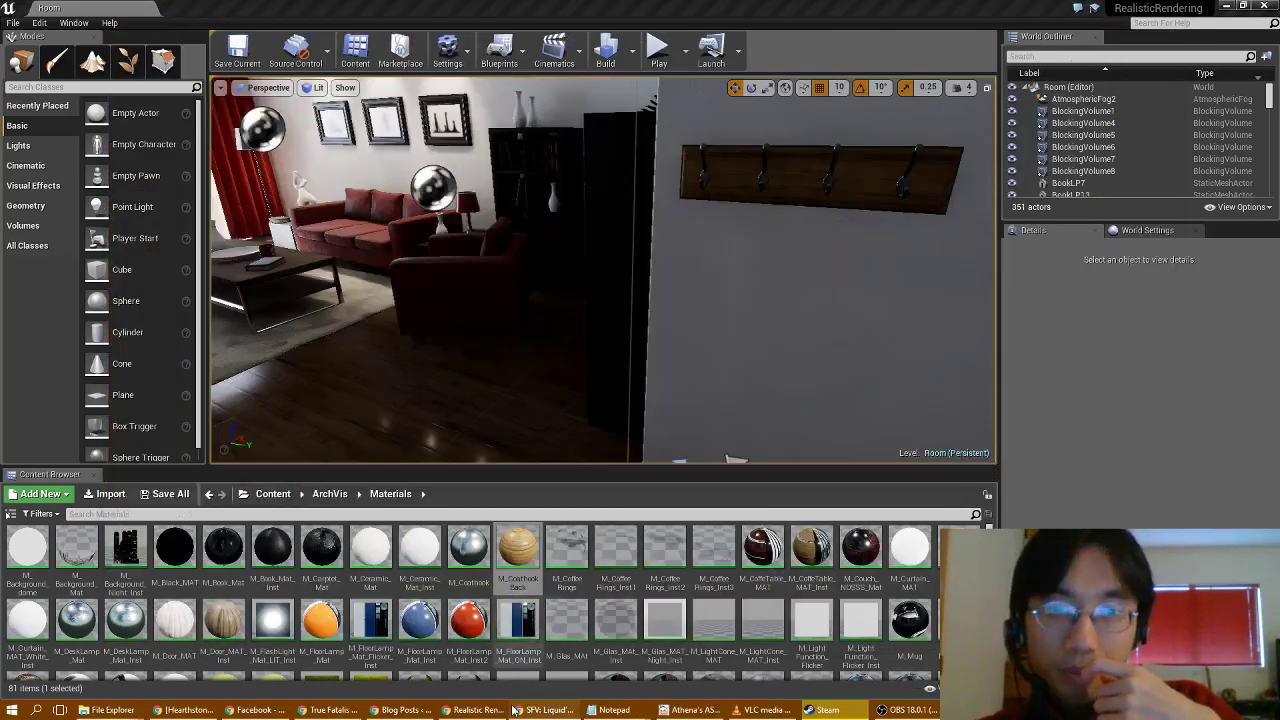
Step: Switch to the Realistic Rendering documentation page in the browser and read its introduction and list of engine features
{"action": "left_click", "coordinate": [476, 710]}
{"action": "scroll", "coordinate": [458, 584], "scroll_direction": "down", "scroll_amount": 2}
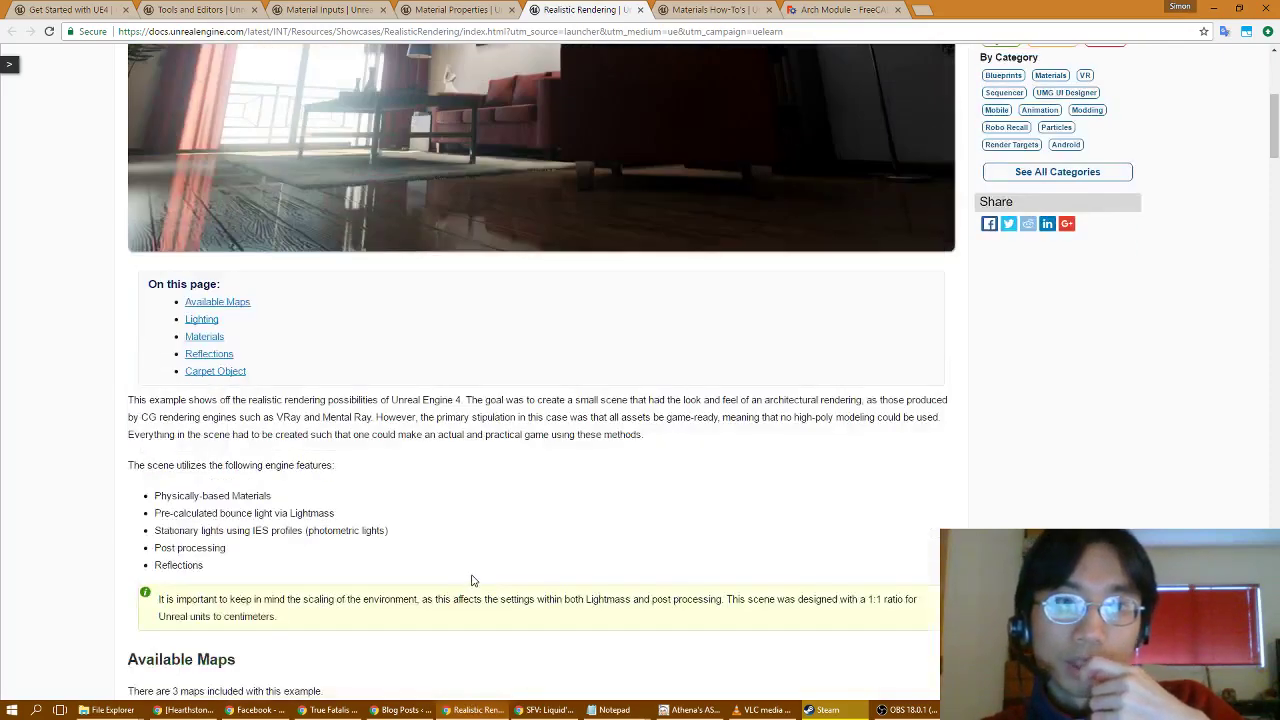
{"action": "scroll", "coordinate": [340, 495], "scroll_direction": "up", "scroll_amount": 1}
{"action": "scroll", "coordinate": [264, 451], "scroll_direction": "up", "scroll_amount": 2}
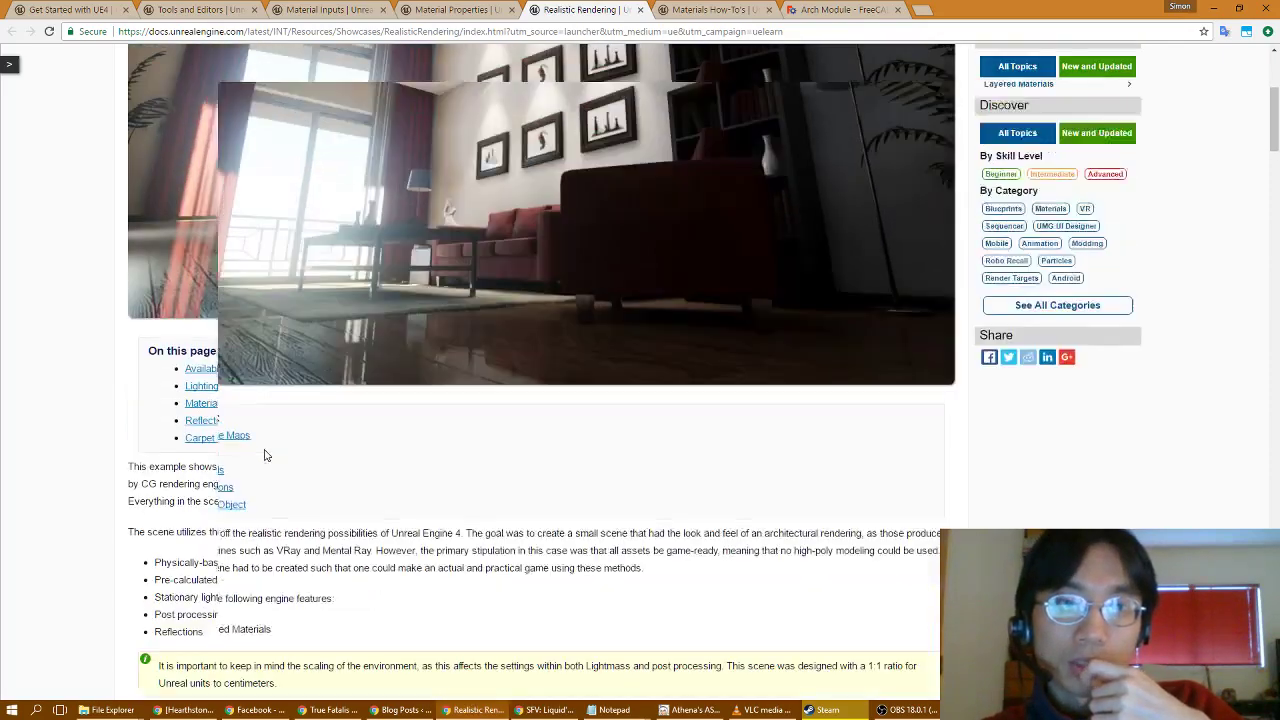
{"action": "scroll", "coordinate": [264, 455], "scroll_direction": "up", "scroll_amount": 1}
{"action": "scroll", "coordinate": [300, 455], "scroll_direction": "down", "scroll_amount": 4}
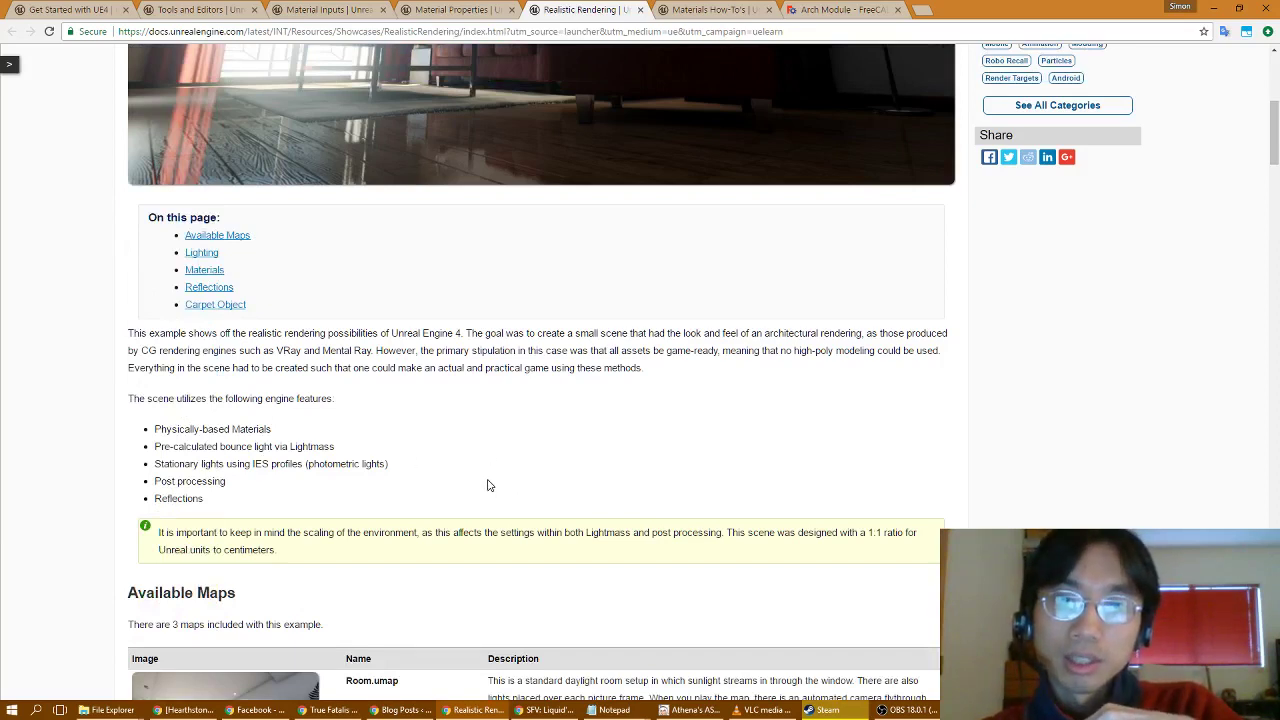
{"action": "scroll", "coordinate": [488, 485], "scroll_direction": "up", "scroll_amount": 2}
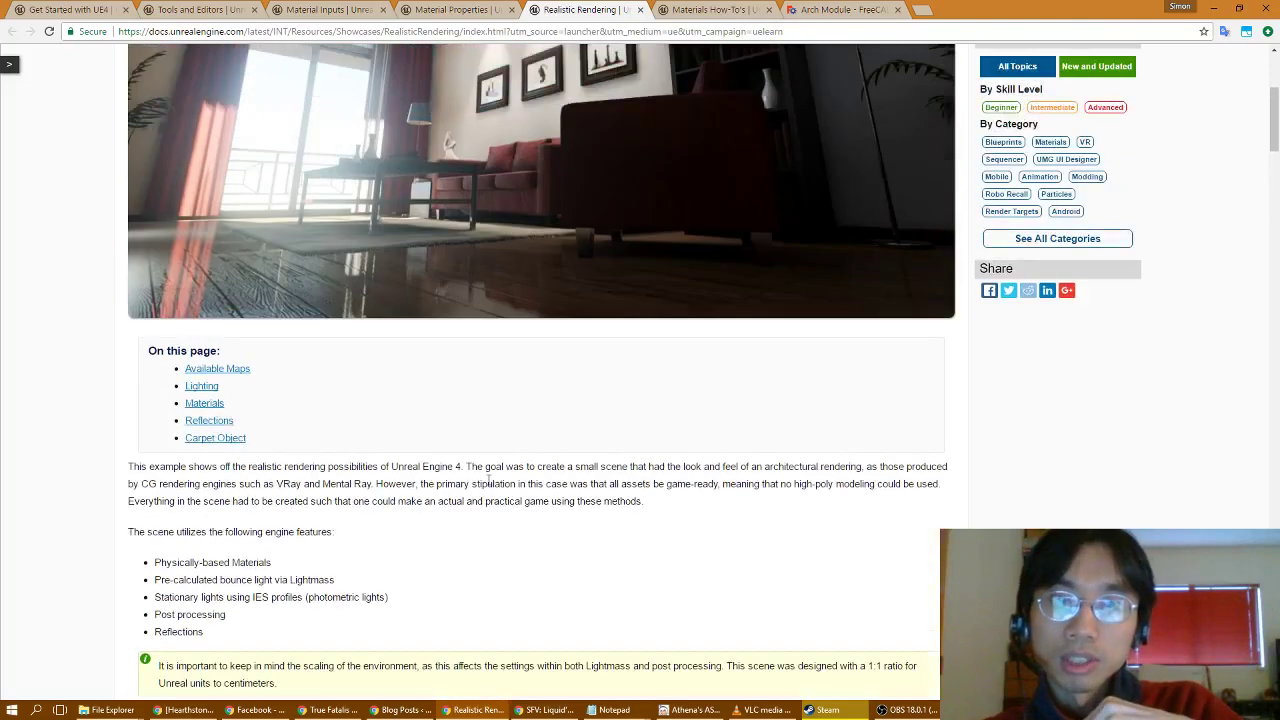
{"action": "scroll", "coordinate": [488, 485], "scroll_direction": "down", "scroll_amount": 1}
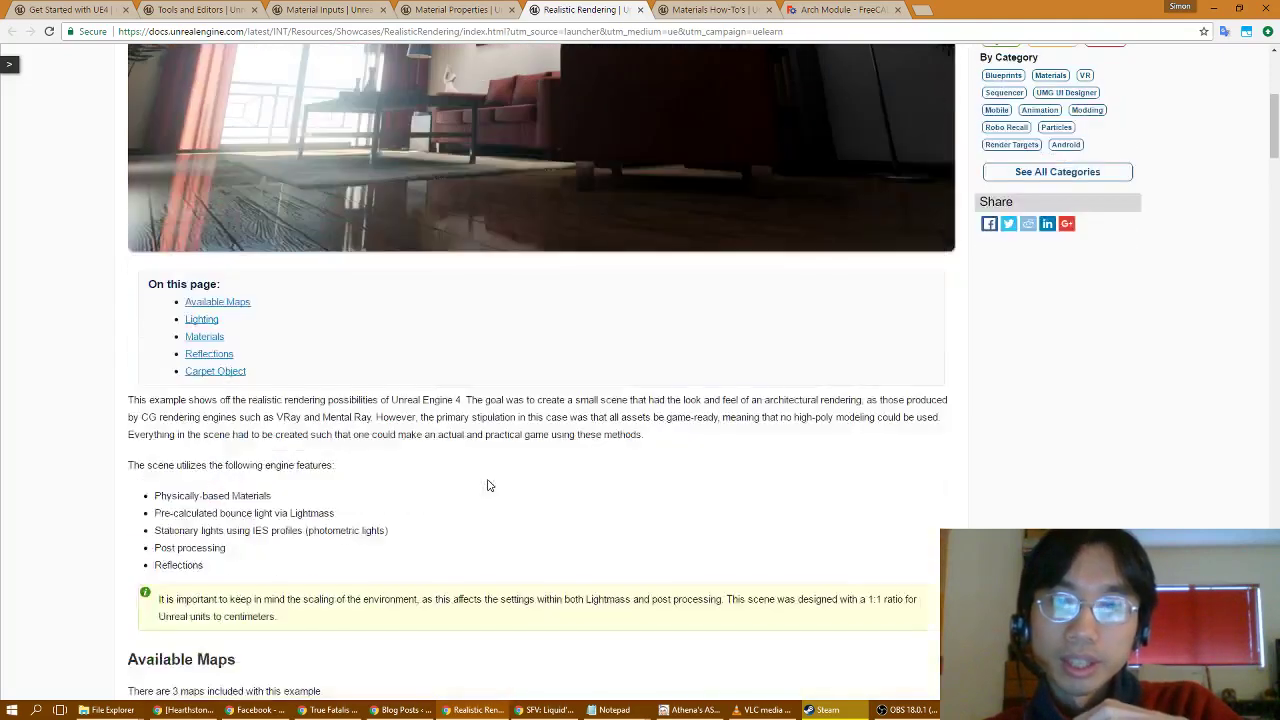
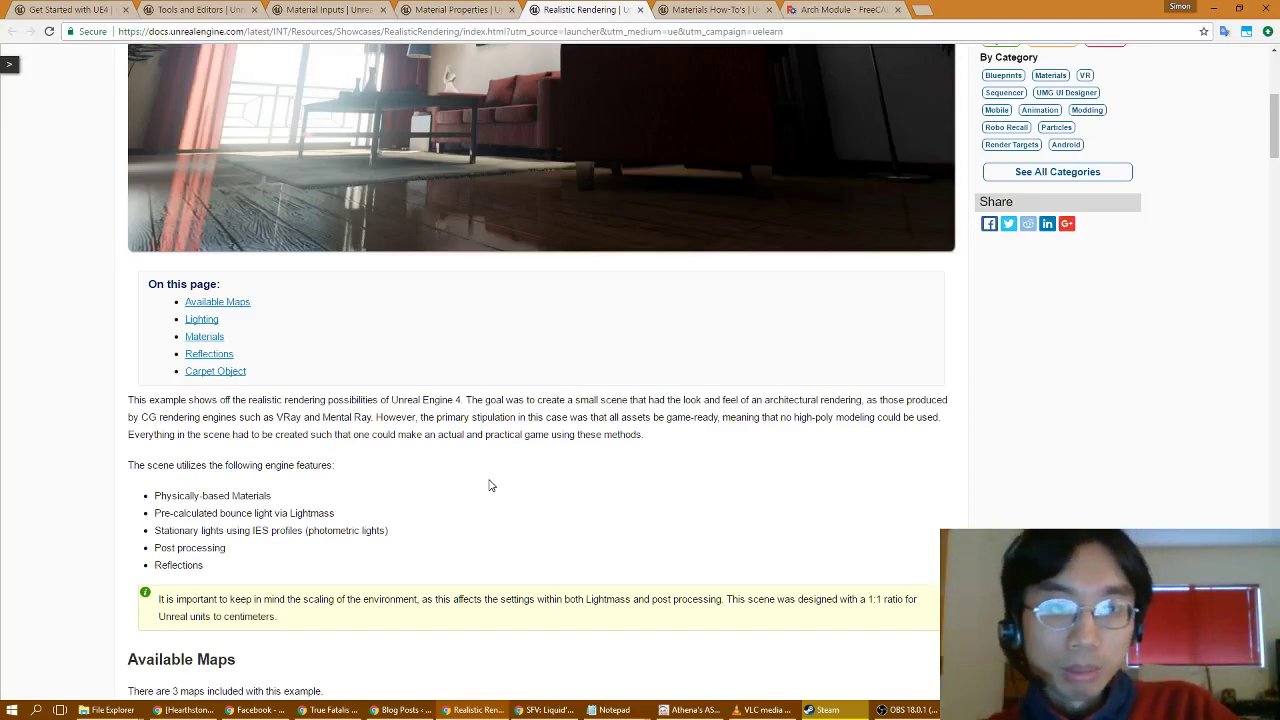
Step: Read the scaling note and the Available Maps descriptions for Room, RoomNight and RoomNightNoLights
{"action": "scroll", "coordinate": [489, 486], "scroll_direction": "down", "scroll_amount": 1}
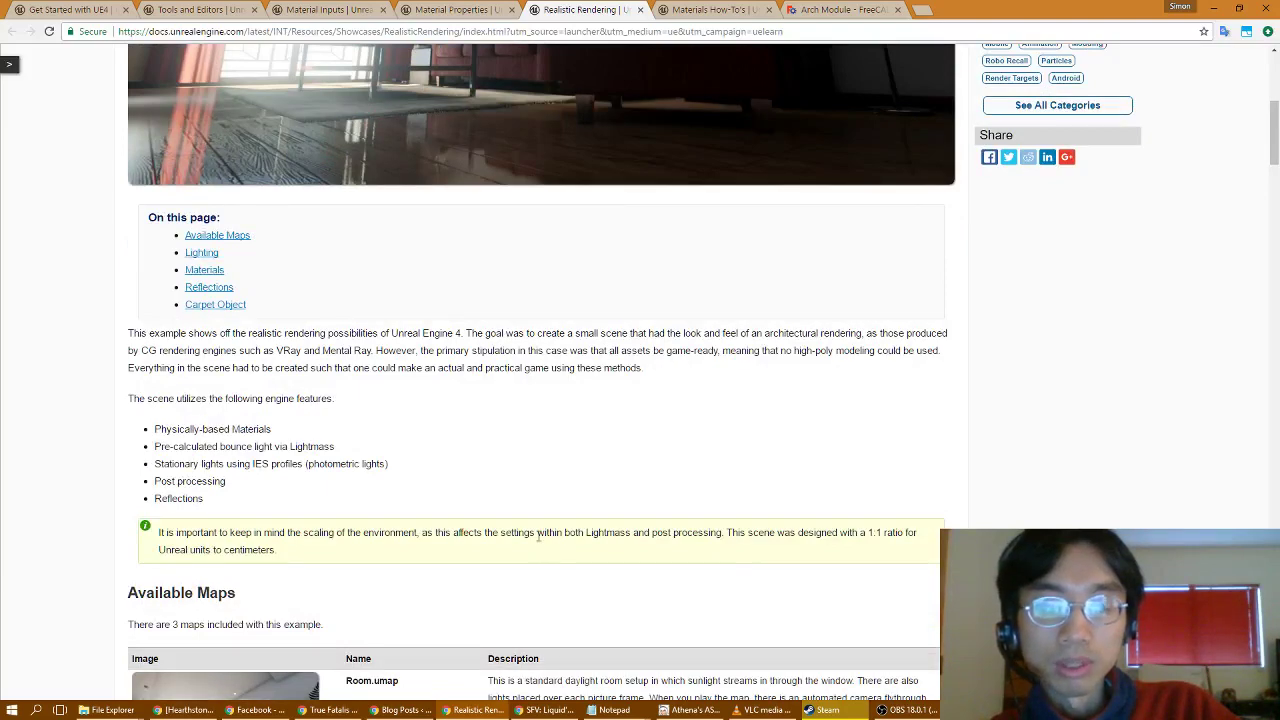
{"action": "scroll", "coordinate": [538, 537], "scroll_direction": "down", "scroll_amount": 4}
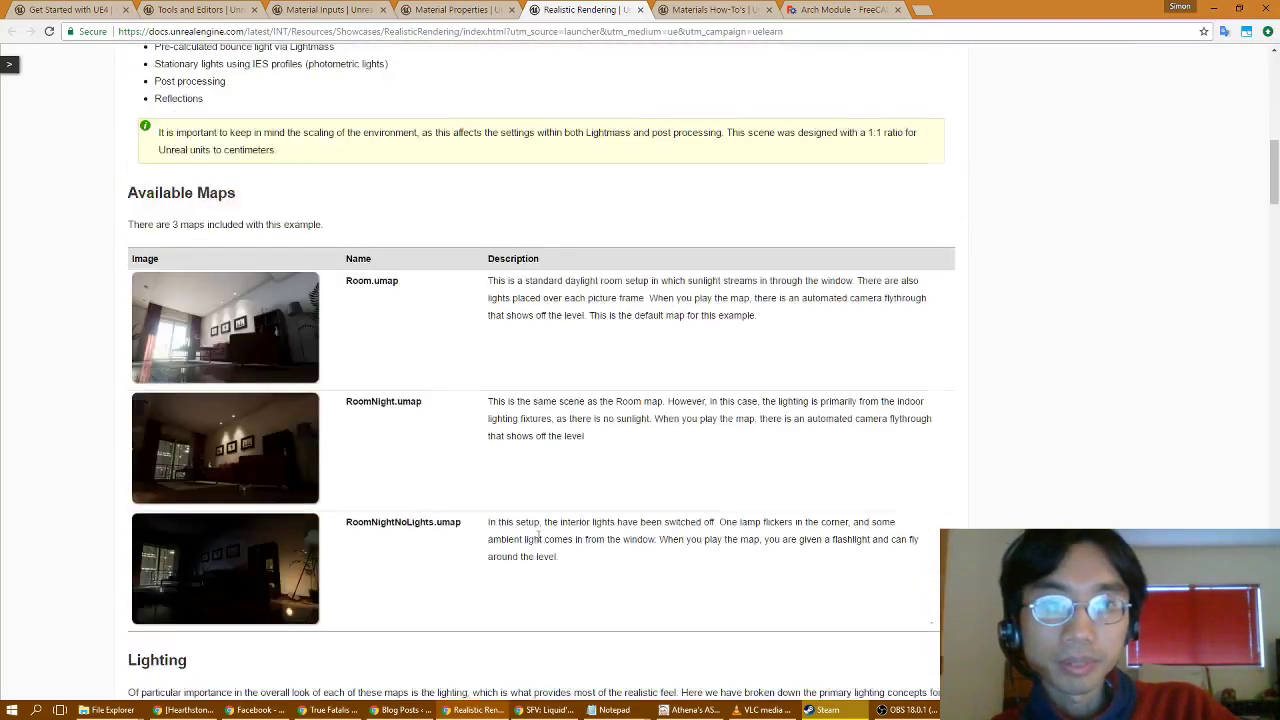
{"action": "scroll", "coordinate": [538, 537], "scroll_direction": "down", "scroll_amount": 1}
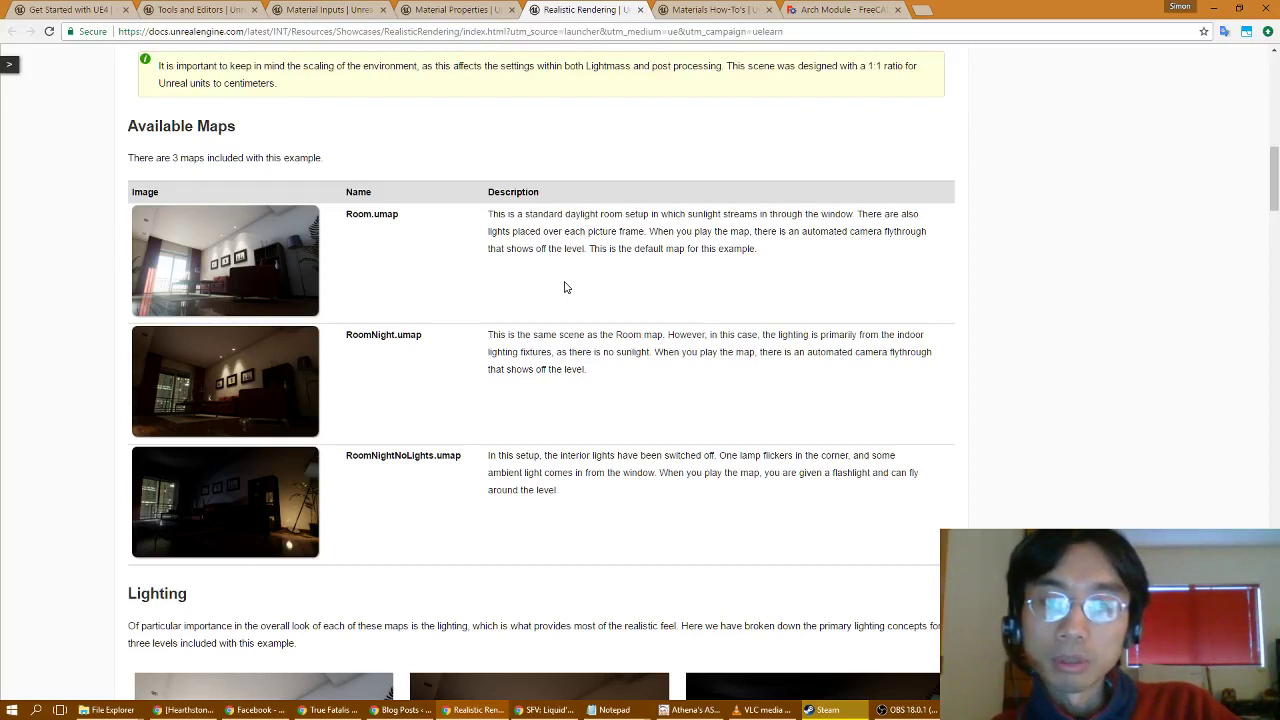
{"action": "scroll", "coordinate": [598, 398], "scroll_direction": "down", "scroll_amount": 1}
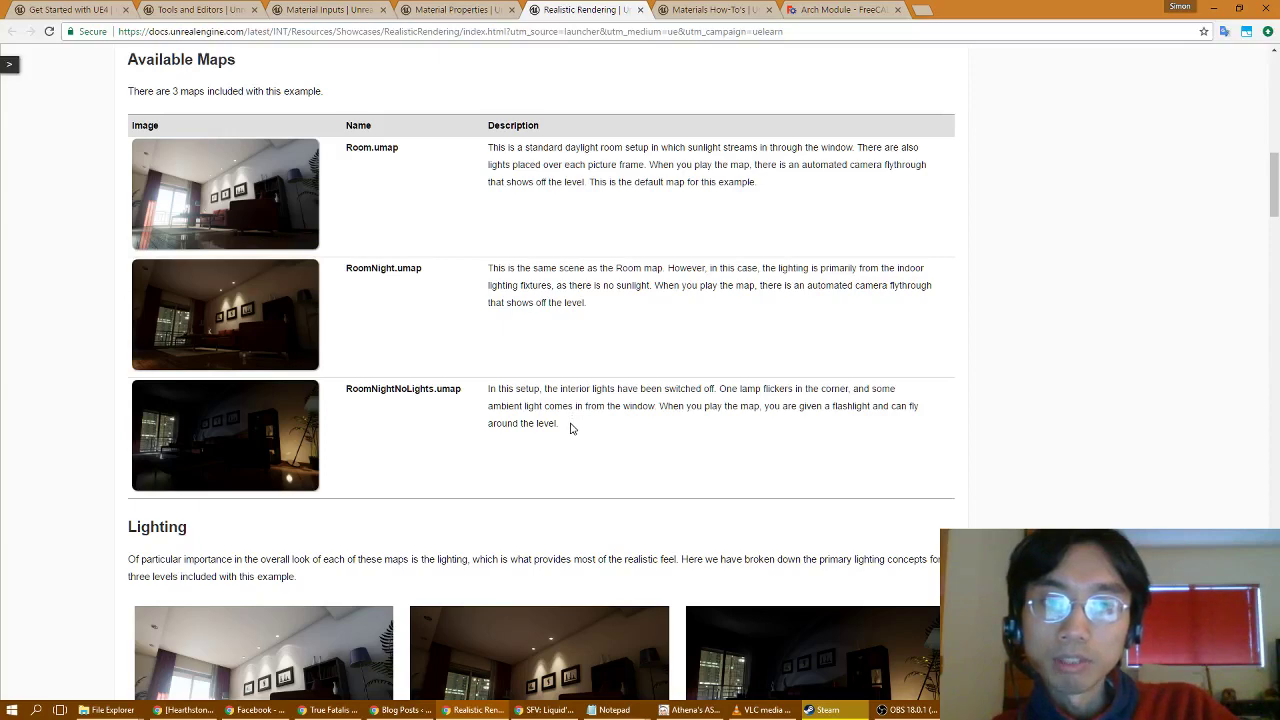
Step: Switch to the Unreal editor, collapse the Room actor list in the World Outliner, and check the World Settings
{"action": "scroll", "coordinate": [572, 428], "scroll_direction": "down", "scroll_amount": 3}
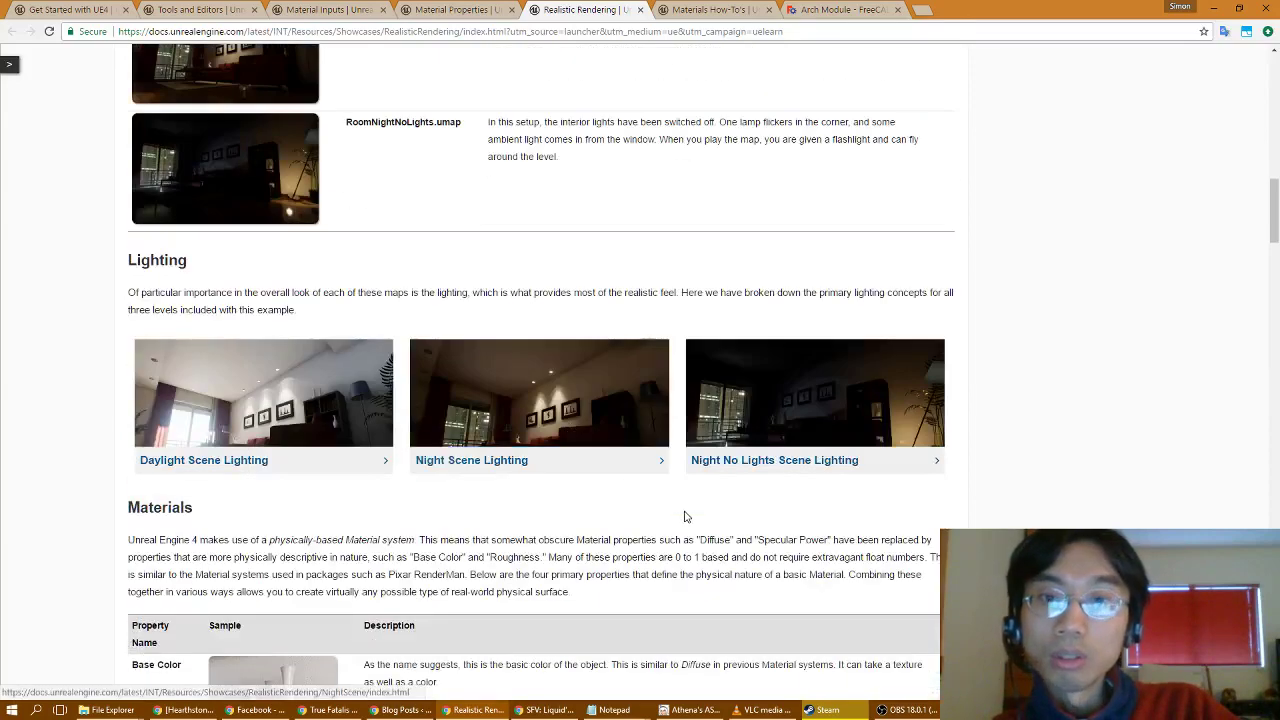
{"action": "left_click", "coordinate": [975, 710]}
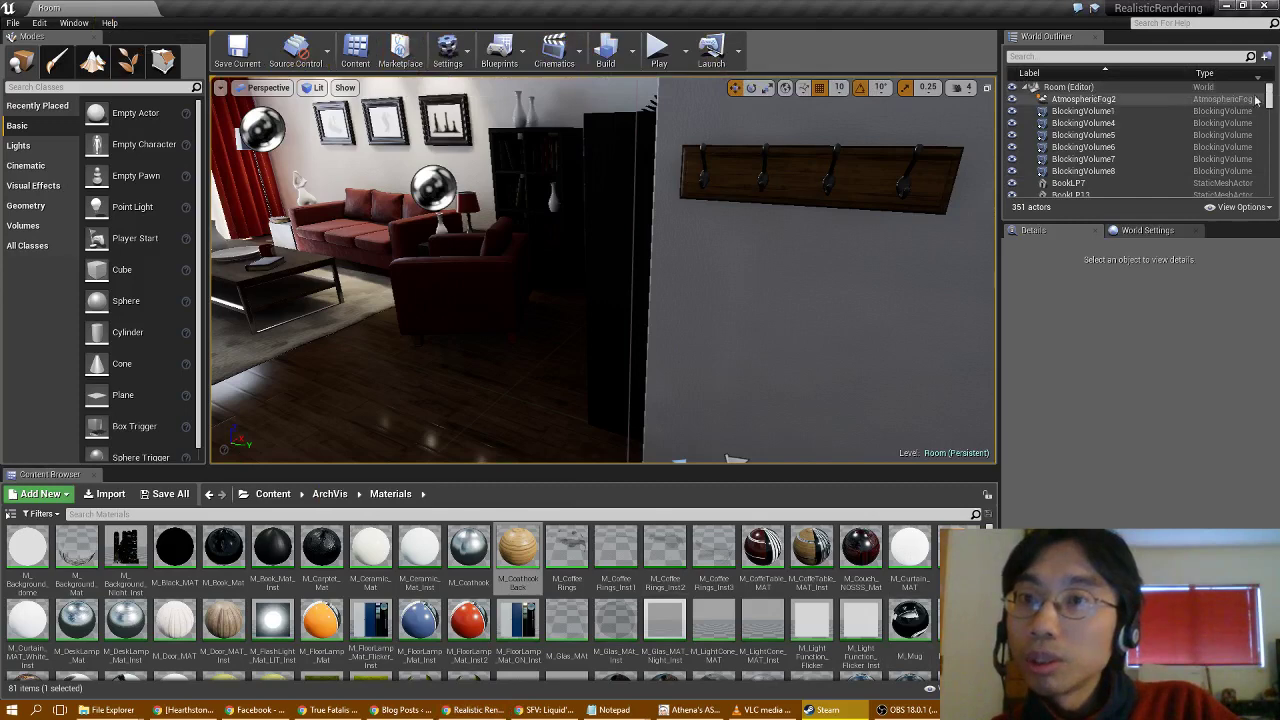
{"action": "left_click_drag", "start_coordinate": [1270, 93], "coordinate": [1122, 93]}
{"action": "left_click", "coordinate": [1024, 87]}
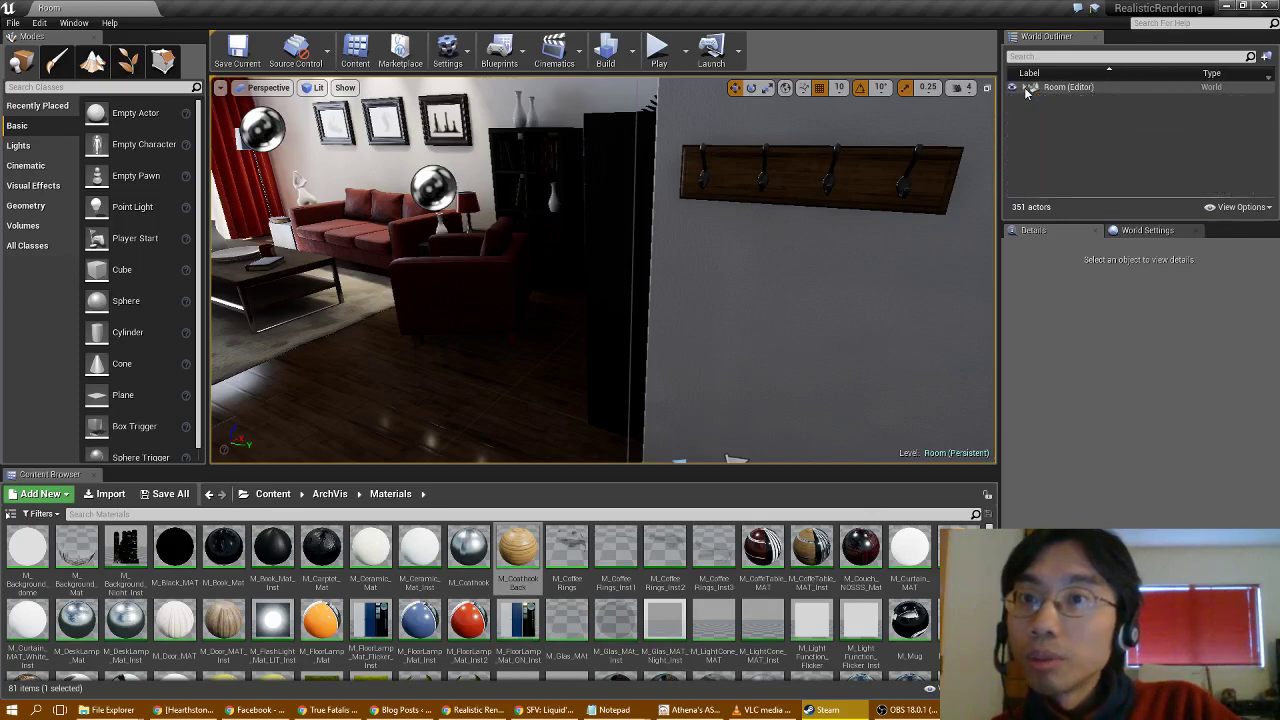
{"action": "left_click", "coordinate": [1140, 232]}
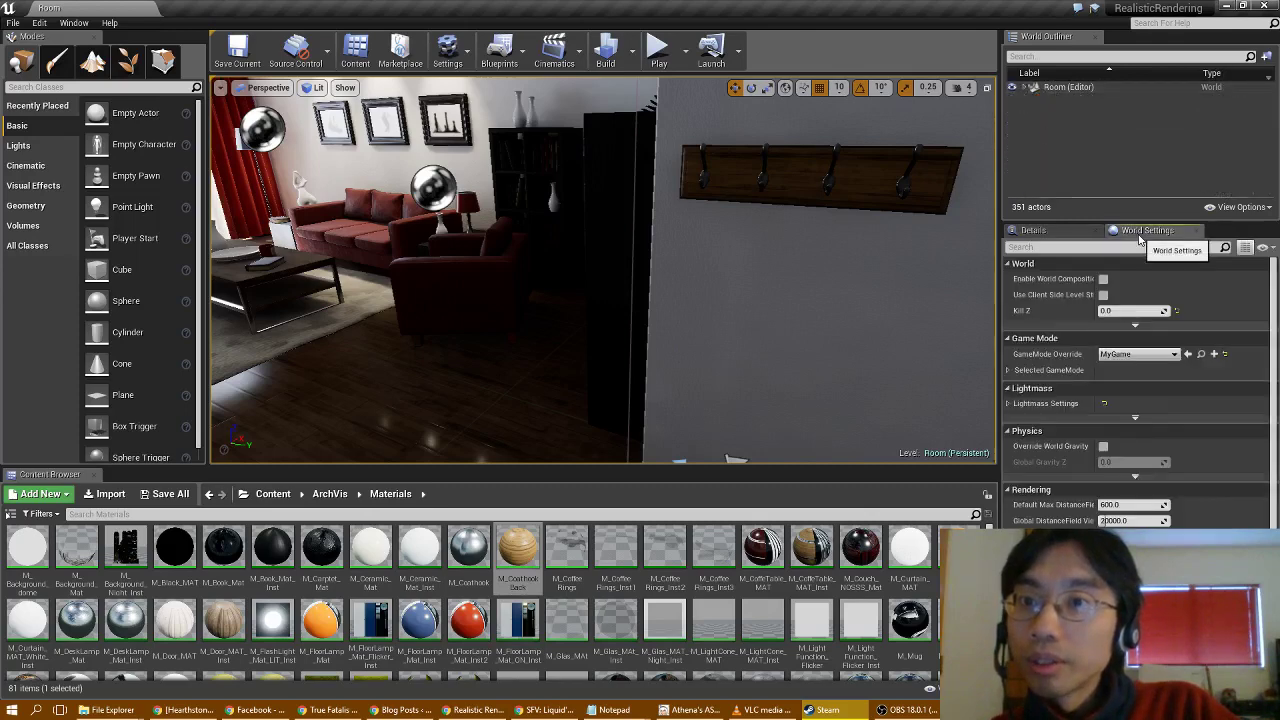
{"action": "left_click", "coordinate": [1030, 231]}
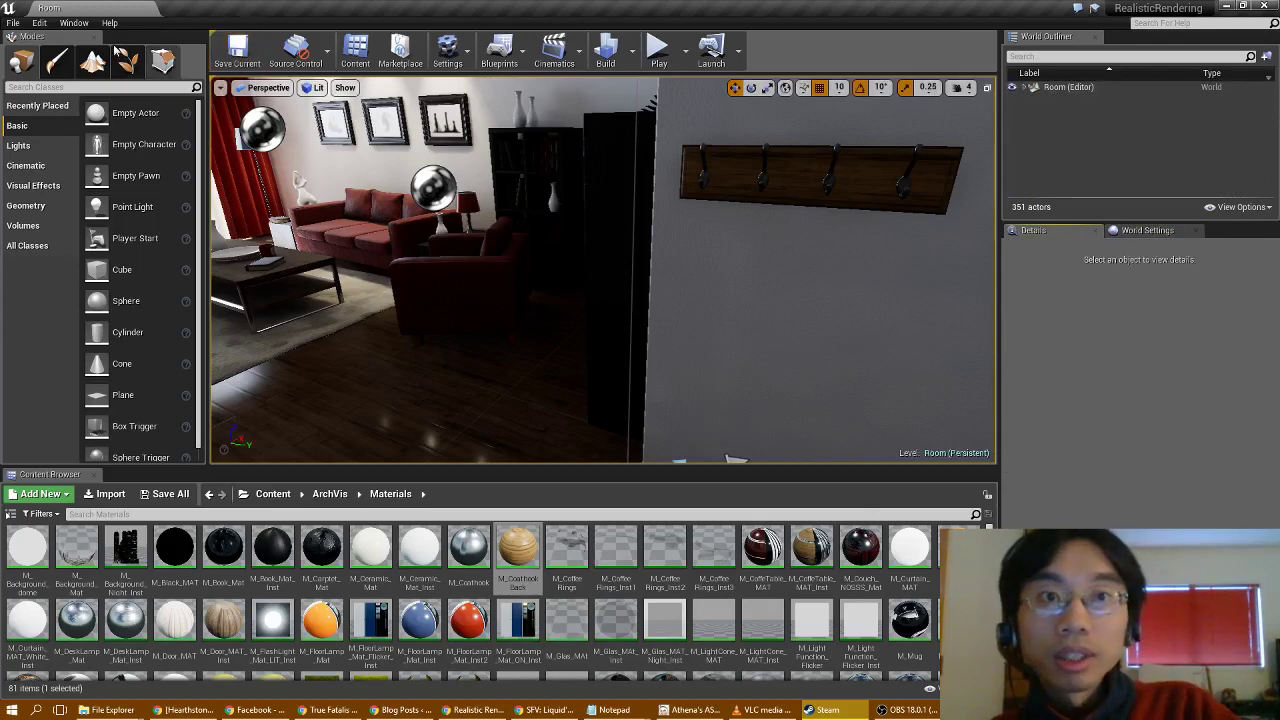
Step: Open the RoomNightNoLights level from the project's Maps folder
{"action": "left_click", "coordinate": [10, 23]}
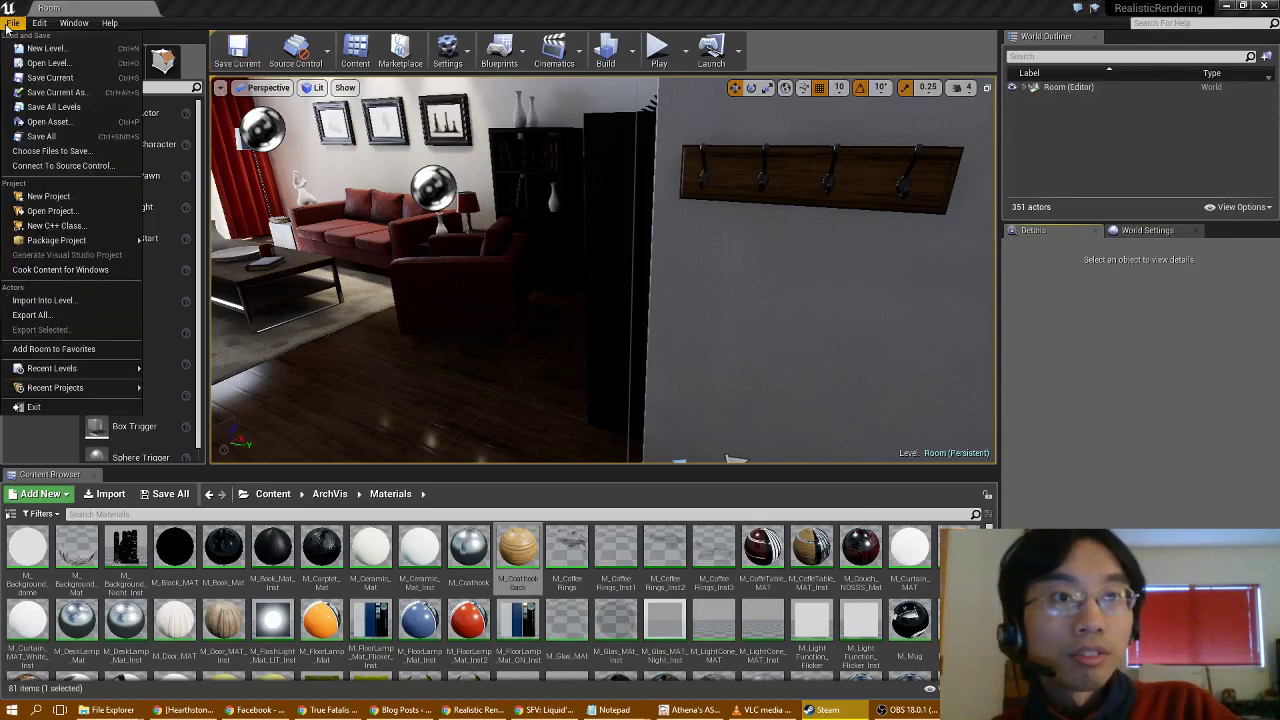
{"action": "left_click", "coordinate": [47, 62]}
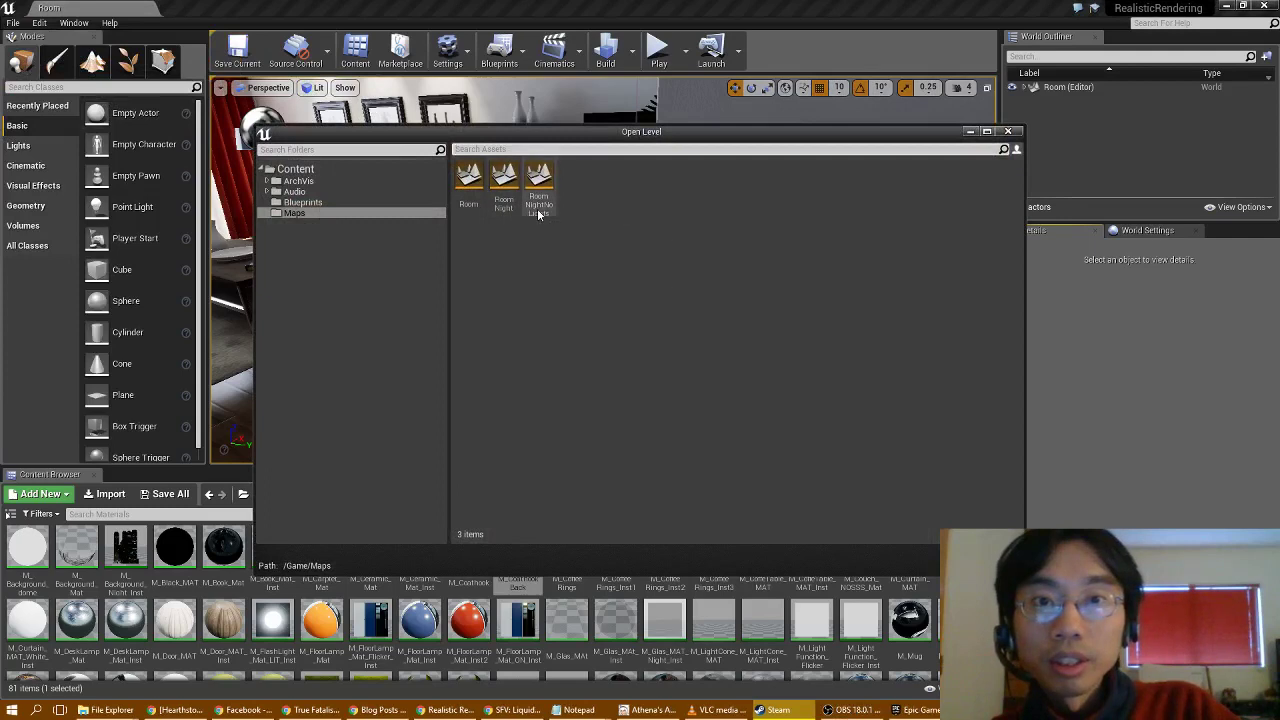
{"action": "double_click", "coordinate": [538, 190]}
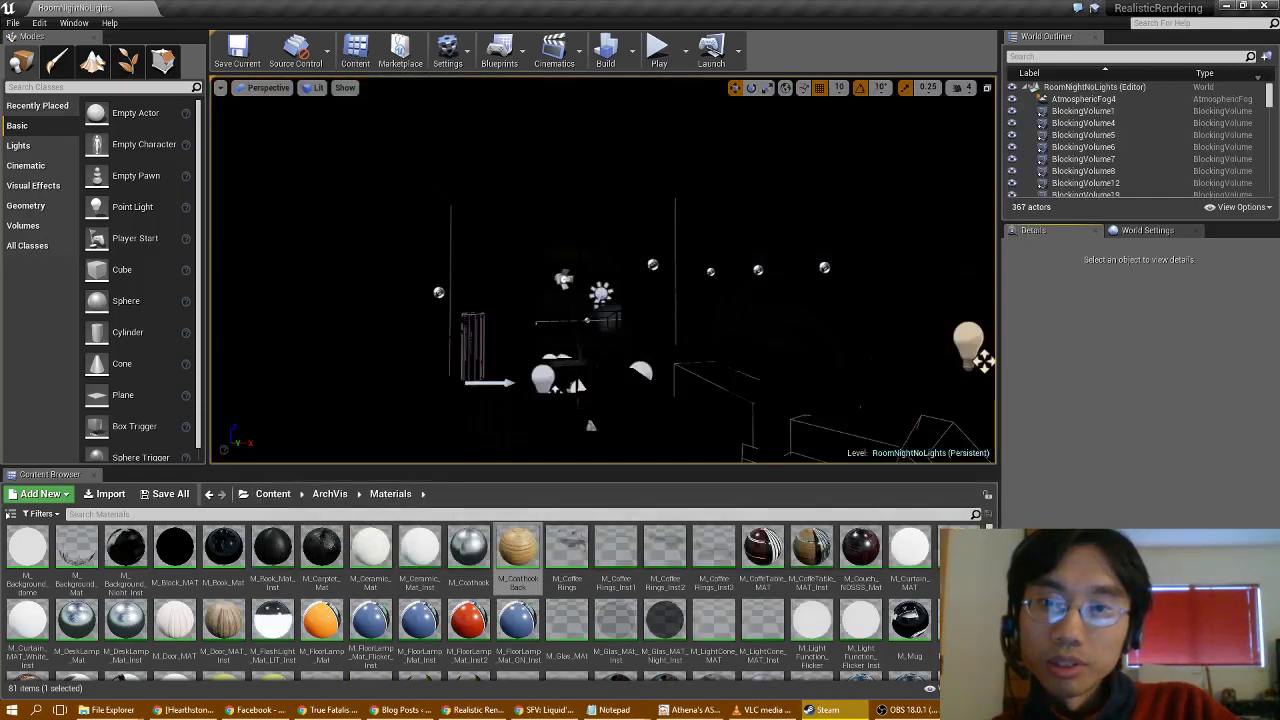
Step: Look around the dark room and display it in Wireframe view to inspect the bookshelf, door and light positions
{"action": "right_click_drag", "start_coordinate": [604, 270], "coordinate": [695, 258]}
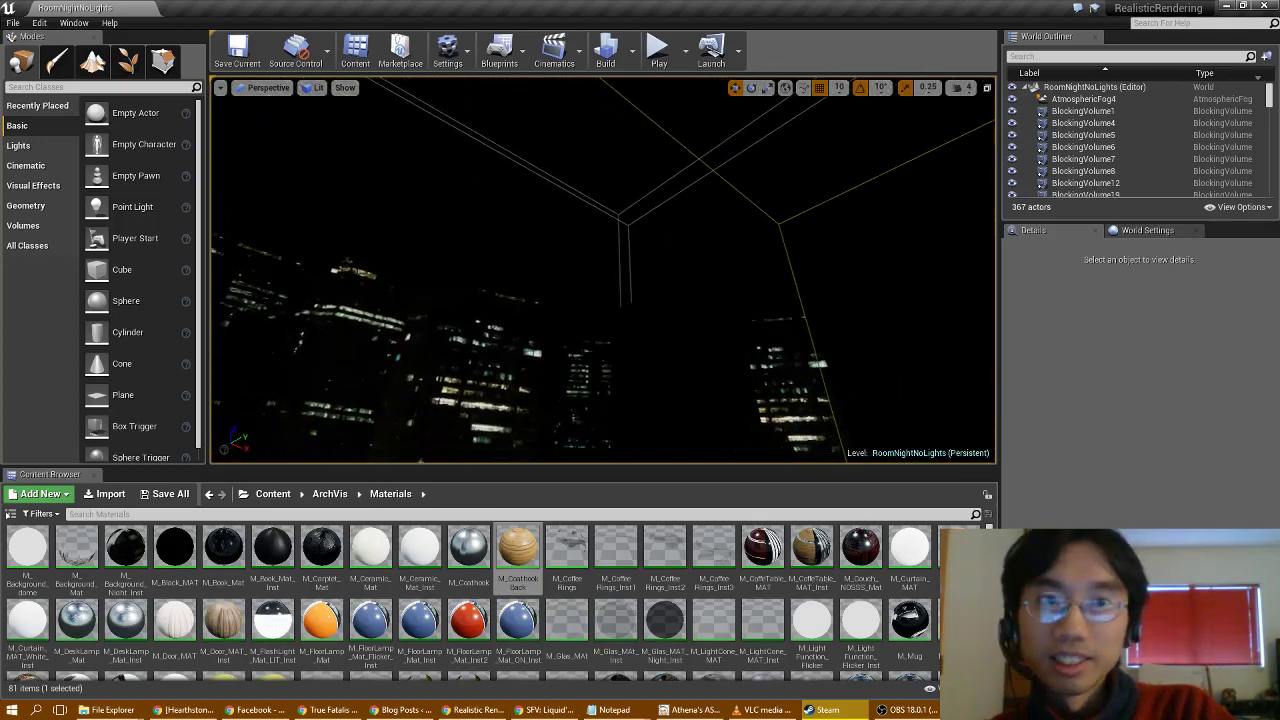
{"action": "left_click", "coordinate": [315, 88]}
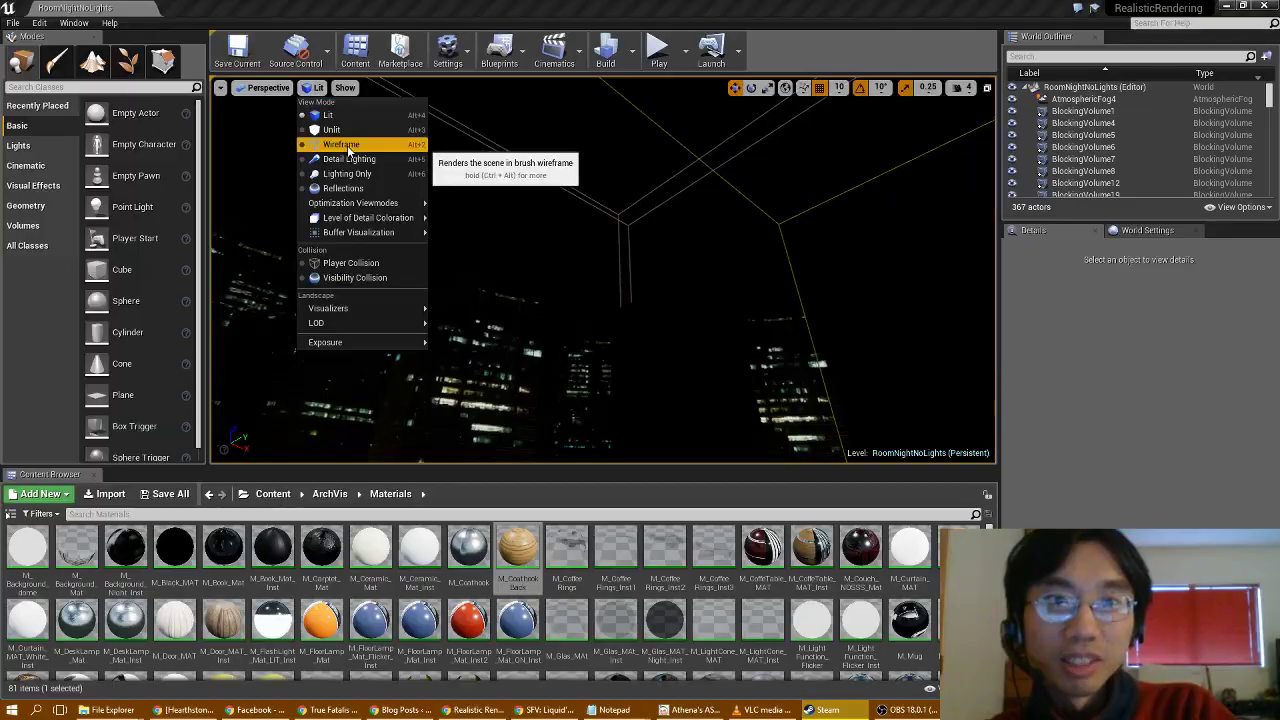
{"action": "left_click", "coordinate": [345, 146]}
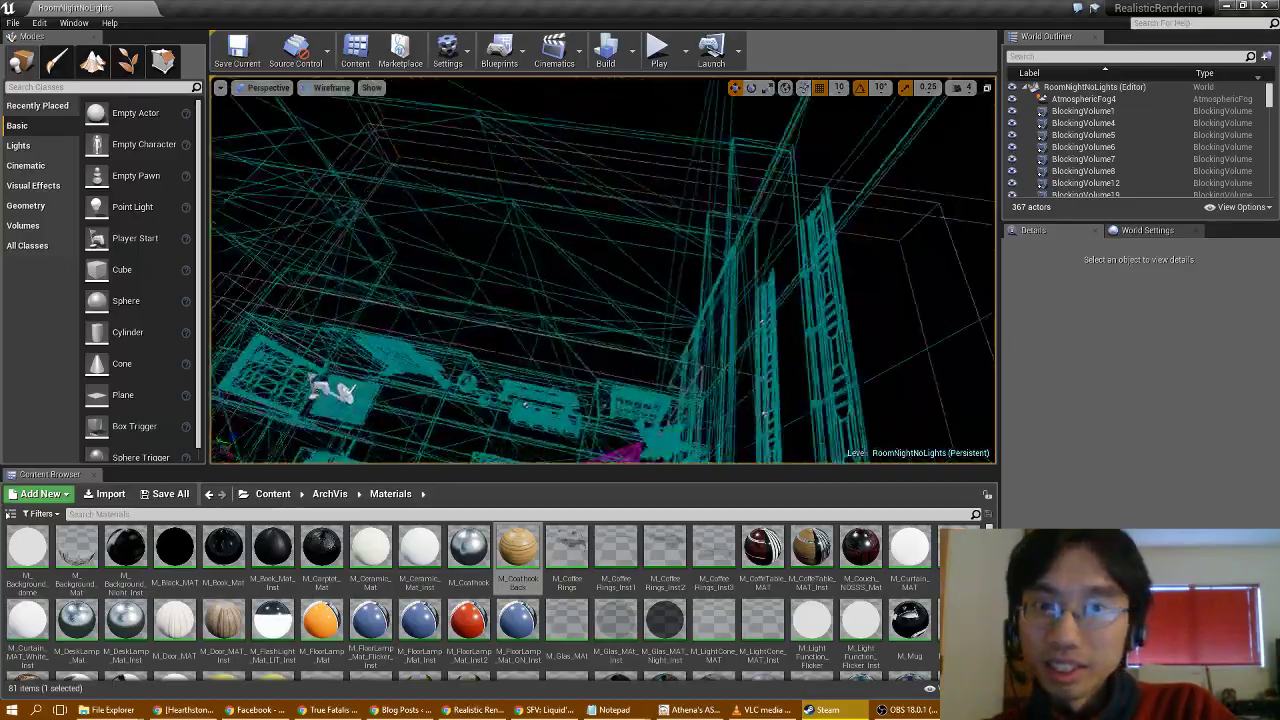
{"action": "left_click_drag", "start_coordinate": [603, 270], "coordinate": [540, 230], "text": "alt"}
{"action": "right_click_drag", "start_coordinate": [603, 270], "coordinate": [475, 295]}
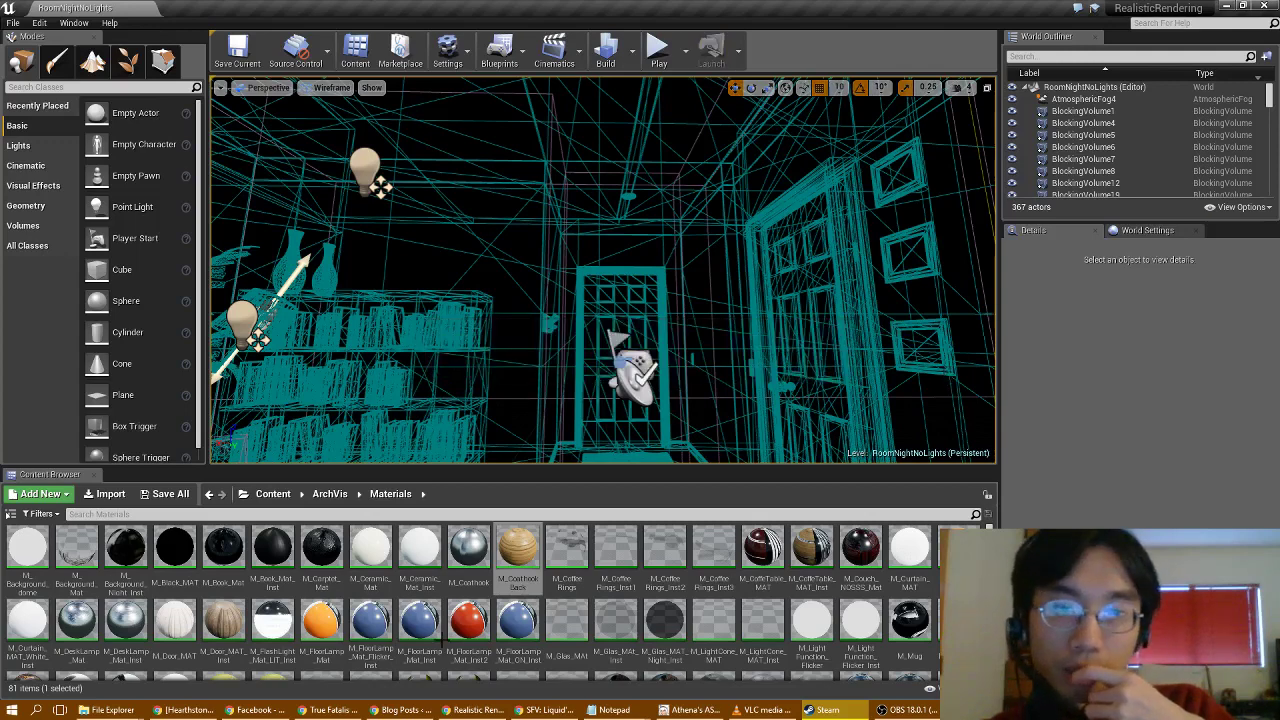
Step: Switch to the Realistic Rendering documentation in the browser, open Night No Lights Scene Lighting, and read its light types and setup considerations
{"action": "mouse_move", "coordinate": [487, 712]}
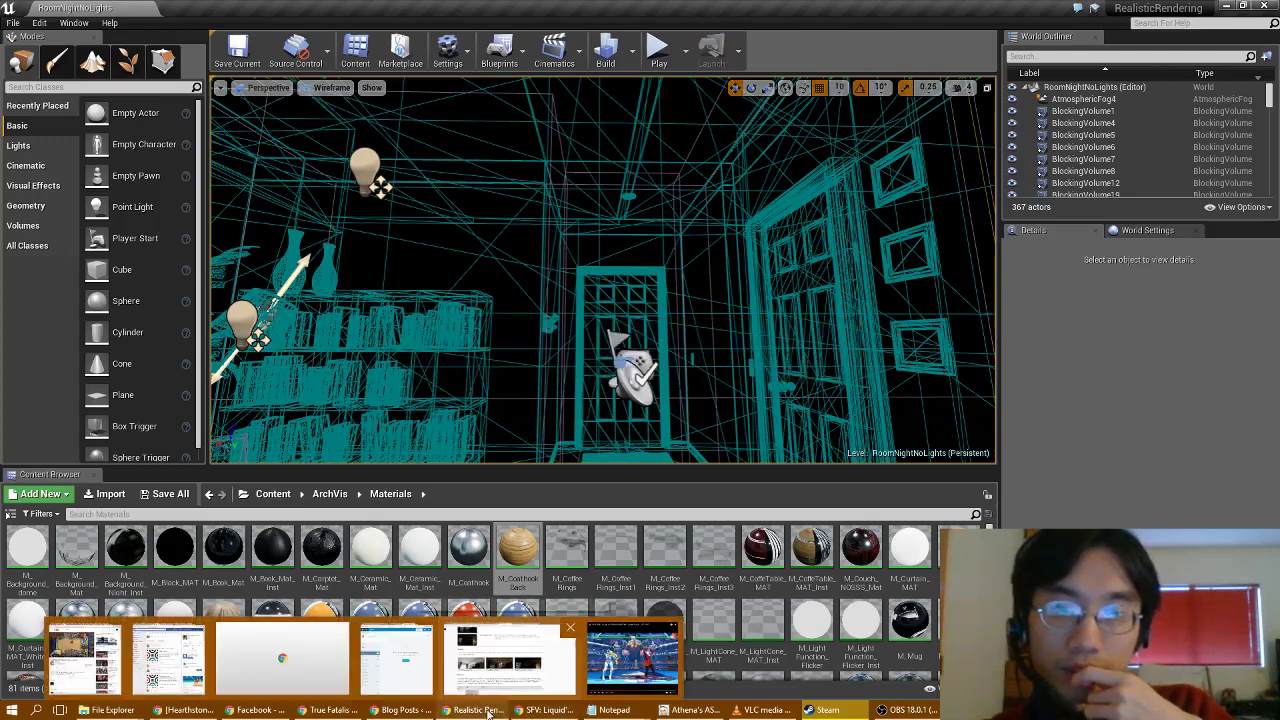
{"action": "left_click", "coordinate": [500, 660]}
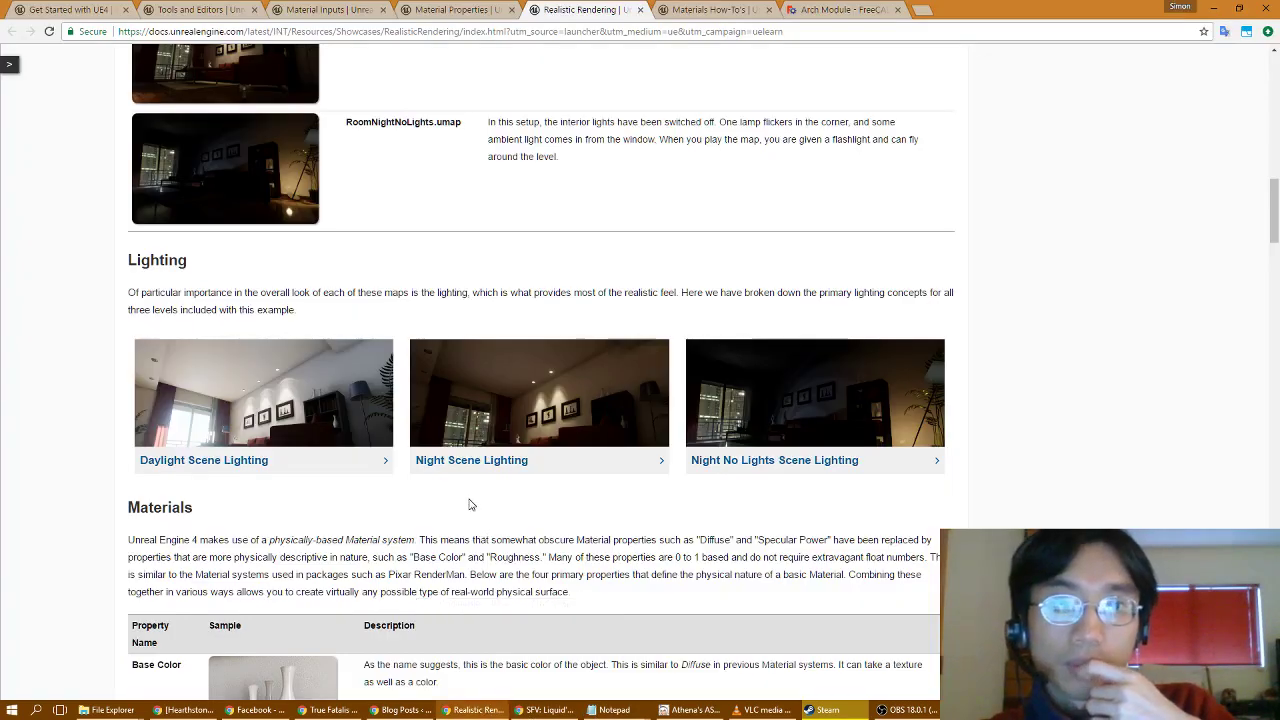
{"action": "scroll", "coordinate": [380, 460], "scroll_direction": "down", "scroll_amount": 1}
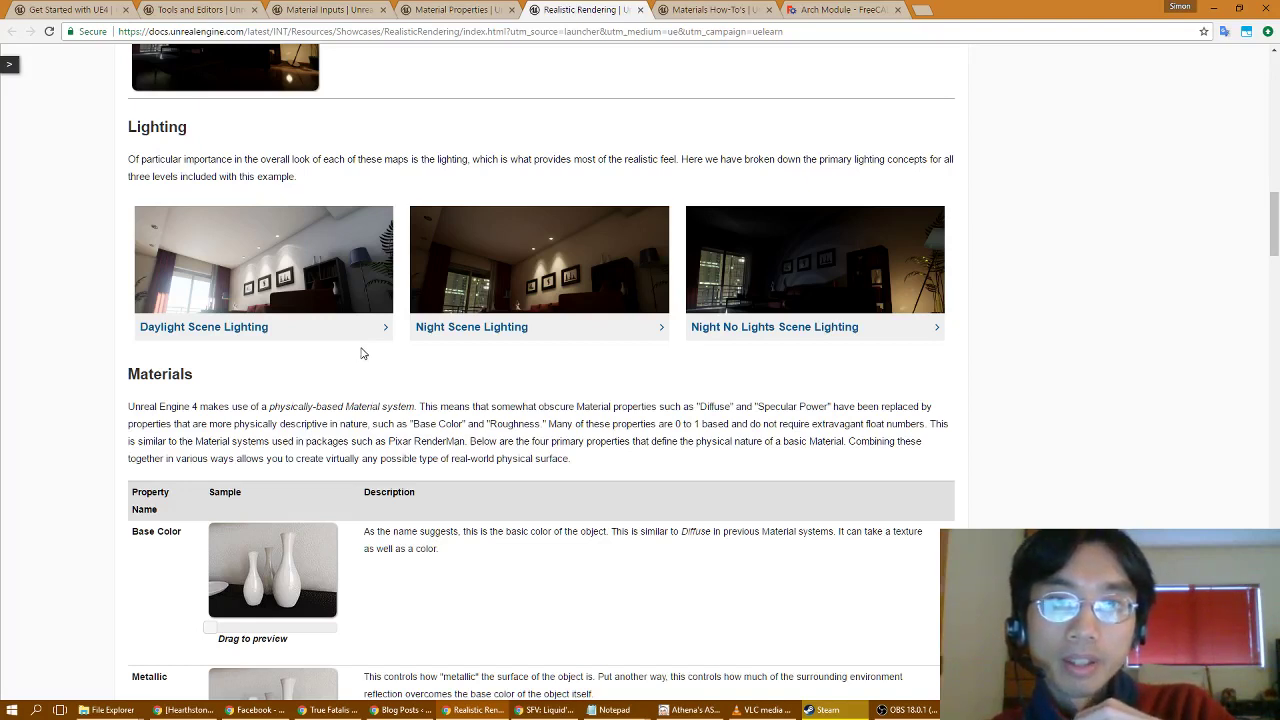
{"action": "left_click", "coordinate": [706, 337]}
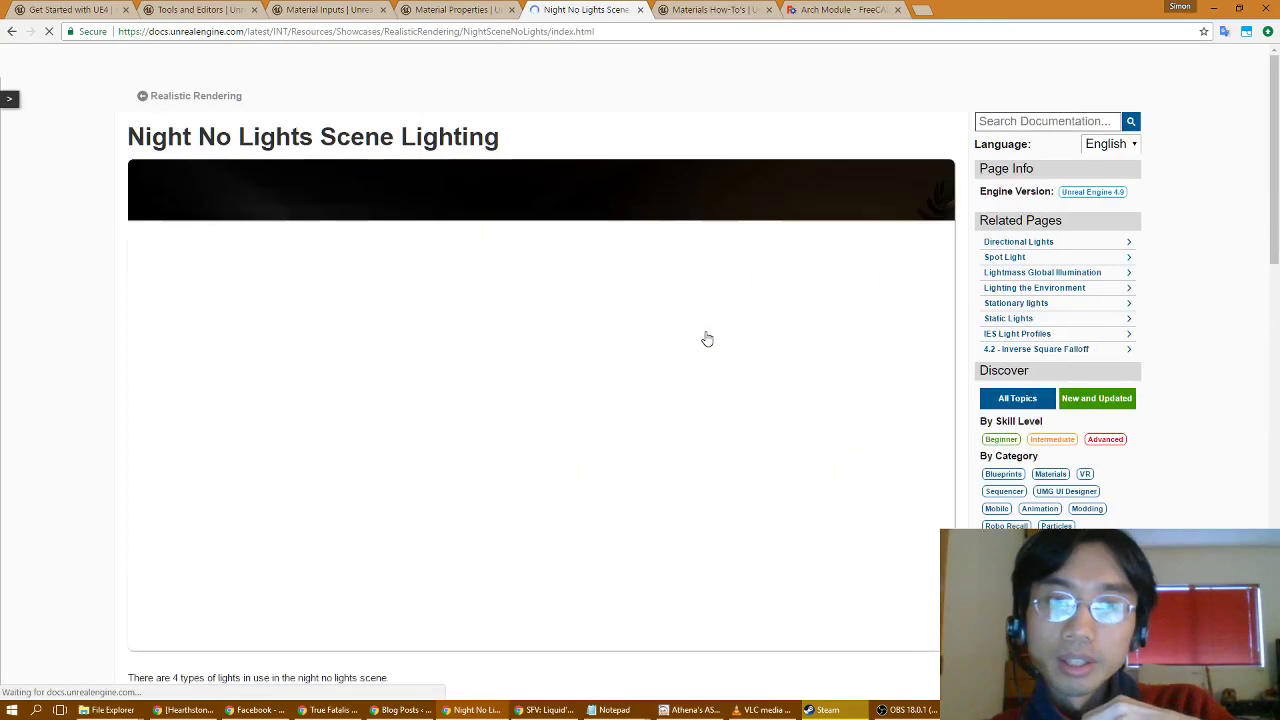
{"action": "scroll", "coordinate": [705, 337], "scroll_direction": "down", "scroll_amount": 6}
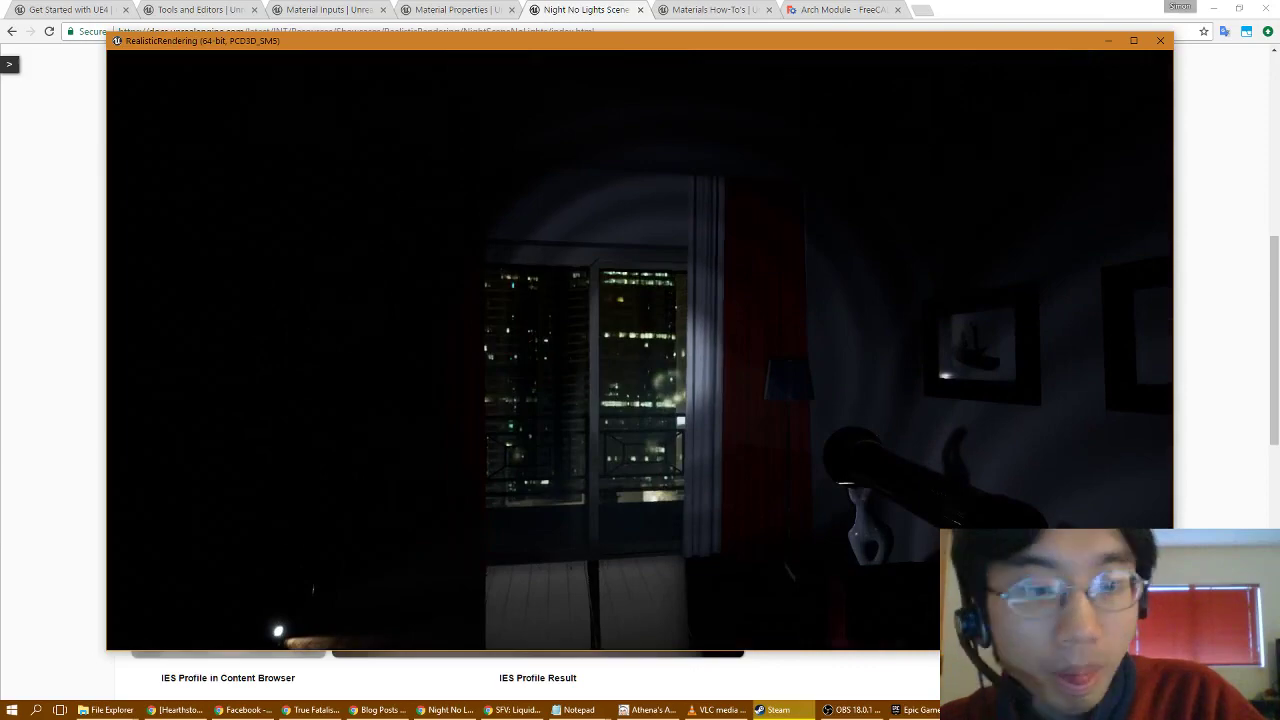
Step: Exit the running game, return to the Unreal editor, and open the RoomNight level
{"action": "key", "text": "Escape"}
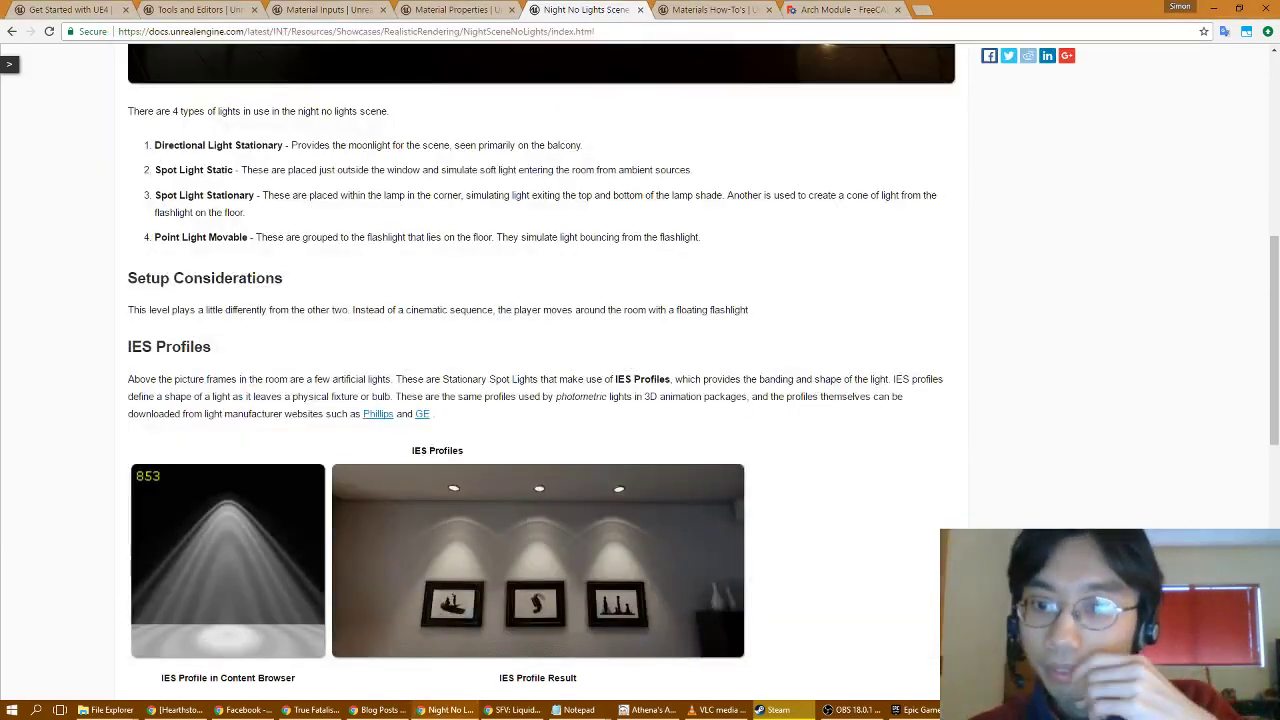
{"action": "key", "text": "alt+Tab"}
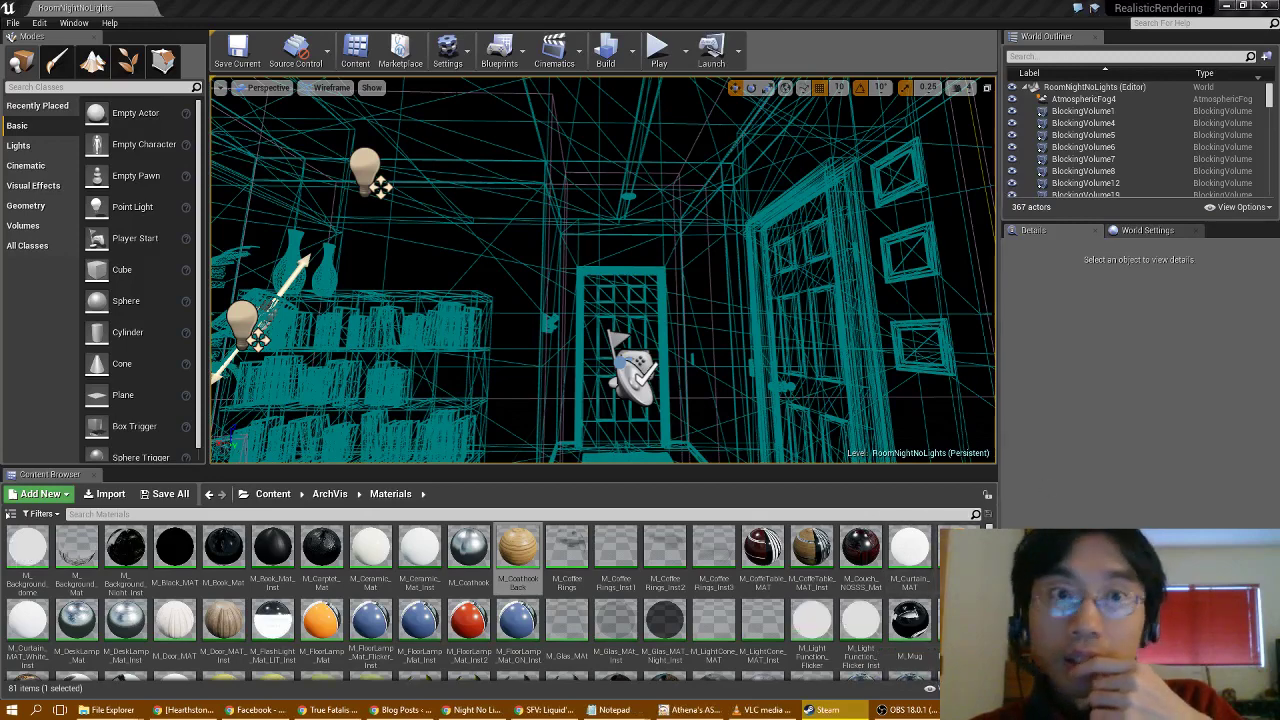
{"action": "left_click", "coordinate": [13, 22]}
{"action": "left_click", "coordinate": [47, 63]}
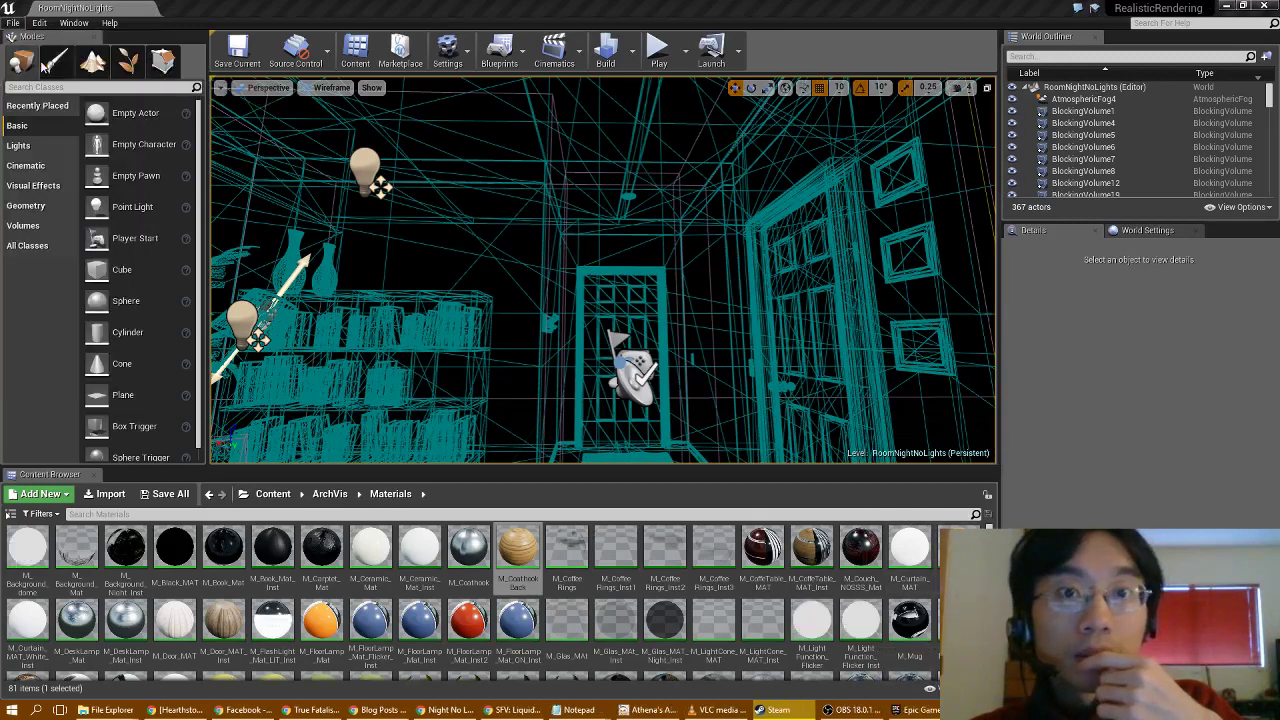
{"action": "double_click", "coordinate": [503, 188]}
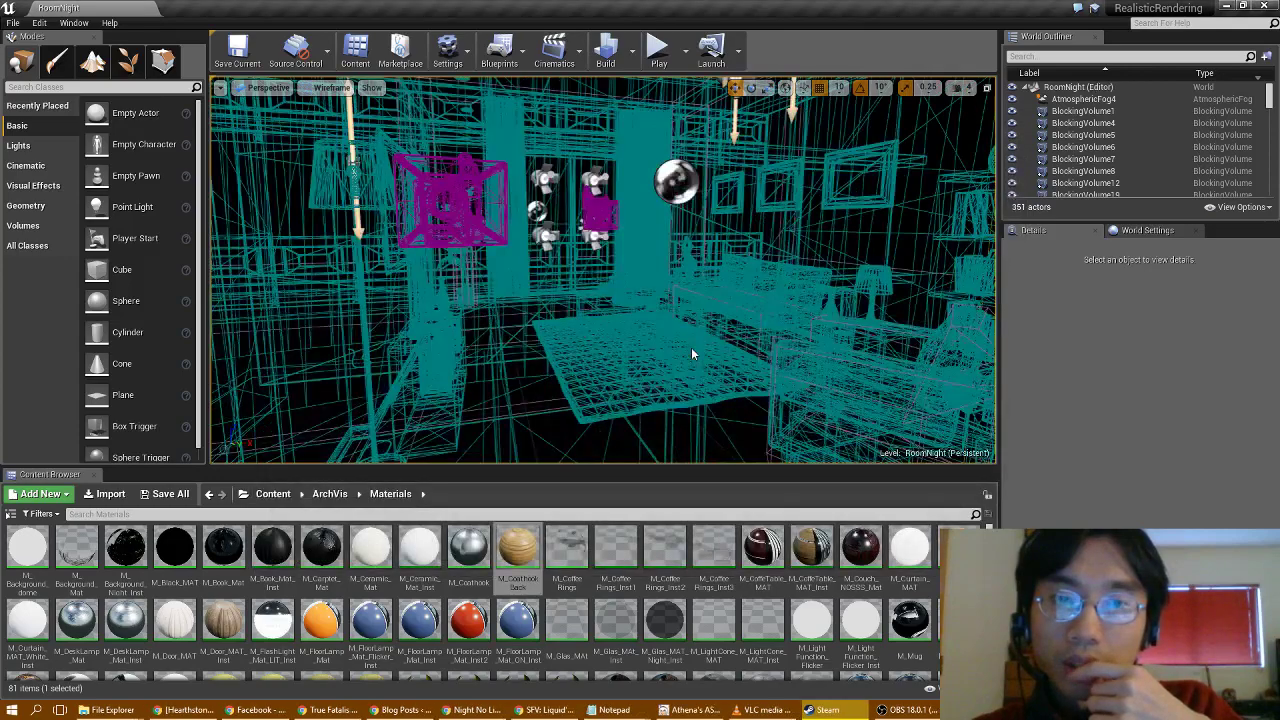
Step: Set the viewport's view mode to Lit and move the camera to view the spotlit picture frames
{"action": "left_click", "coordinate": [331, 87]}
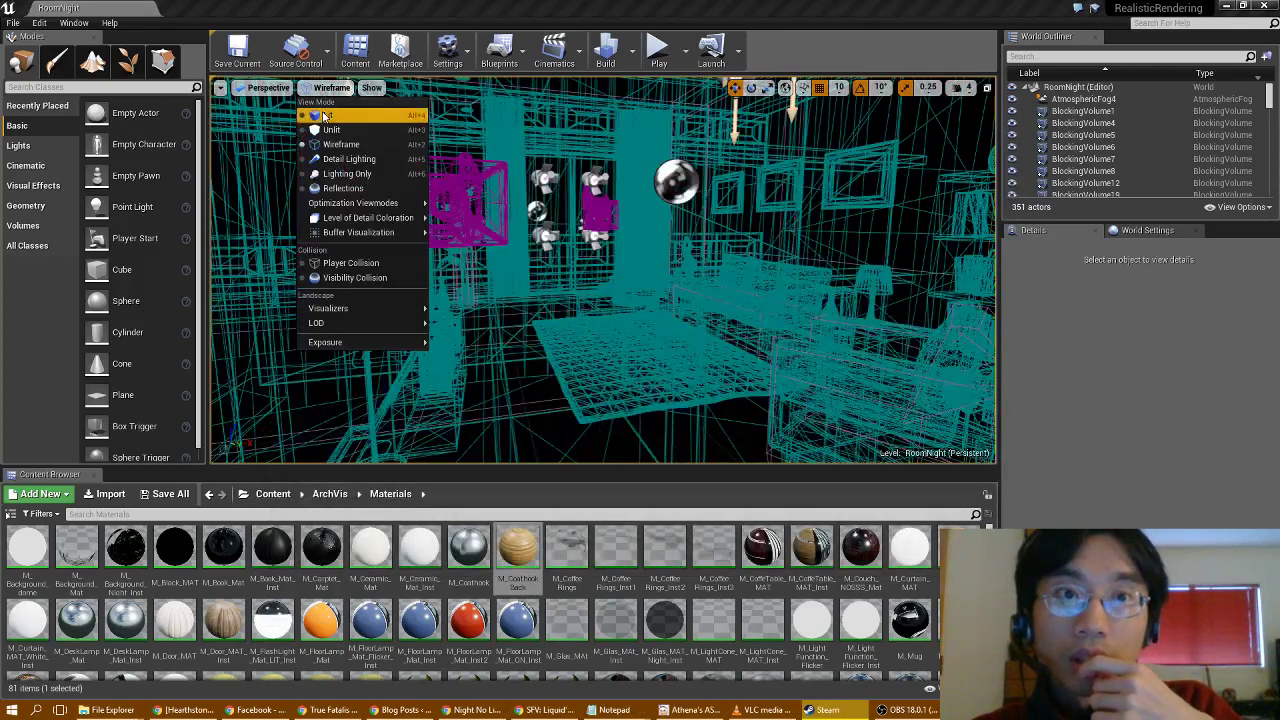
{"action": "left_click", "coordinate": [325, 112]}
{"action": "mouse_move", "coordinate": [603, 270]}
{"action": "right_mouse_down"}
{"action": "mouse_move", "coordinate": [890, 310]}
{"action": "mouse_move", "coordinate": [580, 272]}
{"action": "mouse_move", "coordinate": [660, 280]}
{"action": "mouse_move", "coordinate": [590, 262]}
{"action": "mouse_move", "coordinate": [665, 265]}
{"action": "mouse_move", "coordinate": [590, 268]}
{"action": "mouse_move", "coordinate": [610, 265]}
{"action": "right_mouse_up"}
{"action": "key", "text": "w"}
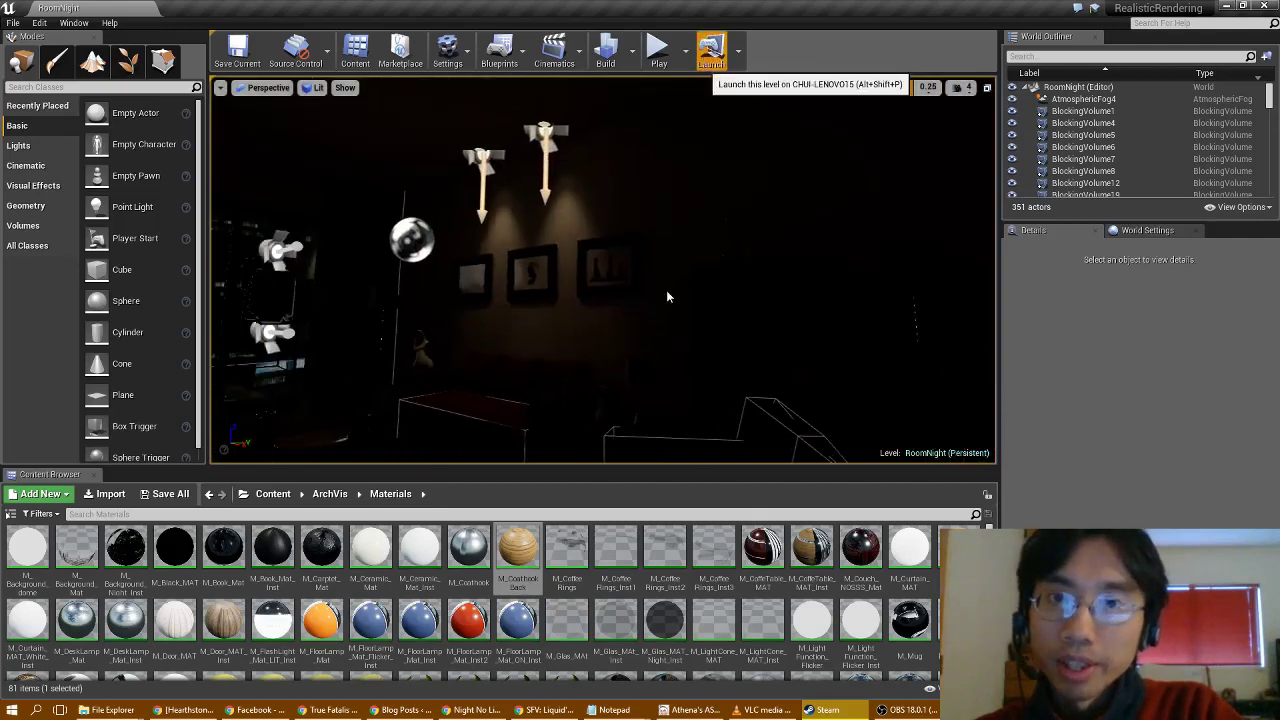
Step: Switch to the Night No Lights Scene Lighting page in the browser and read its IES Profiles and Inverse Squared Falloff sections
{"action": "left_click", "coordinate": [472, 710]}
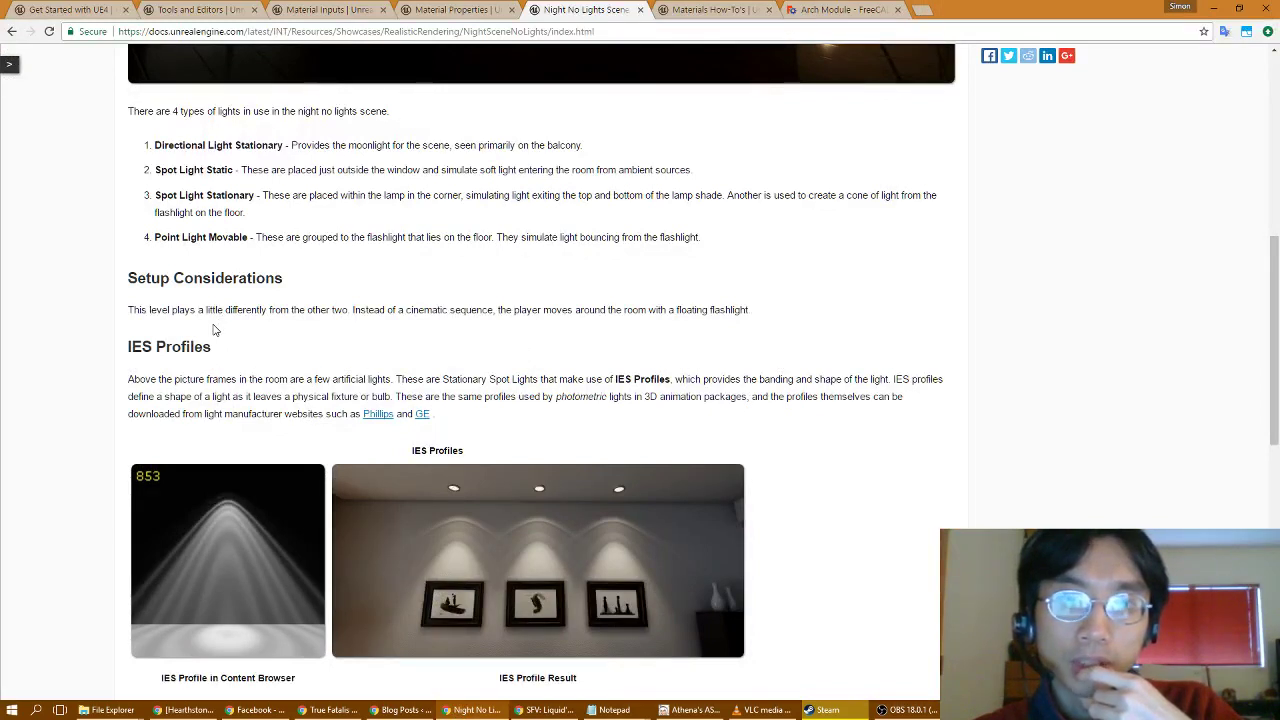
{"action": "scroll", "coordinate": [157, 346], "scroll_direction": "down", "scroll_amount": 1}
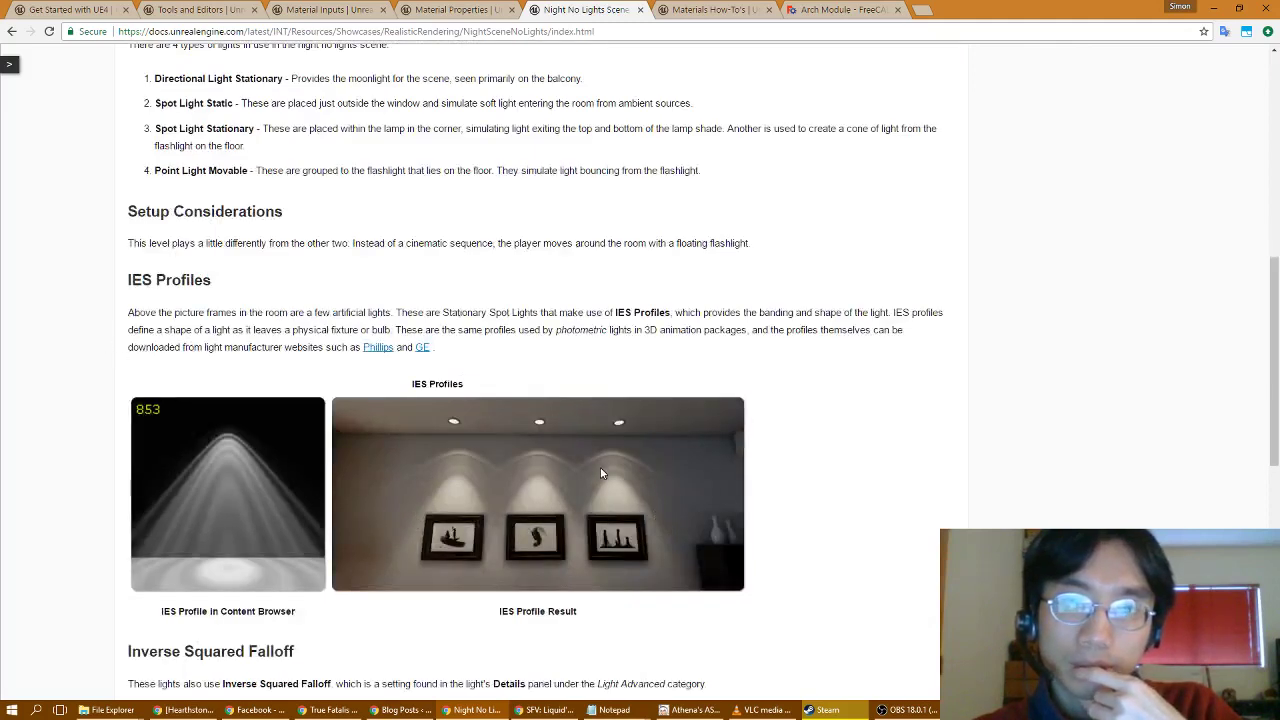
{"action": "scroll", "coordinate": [129, 434], "scroll_direction": "down", "scroll_amount": 5}
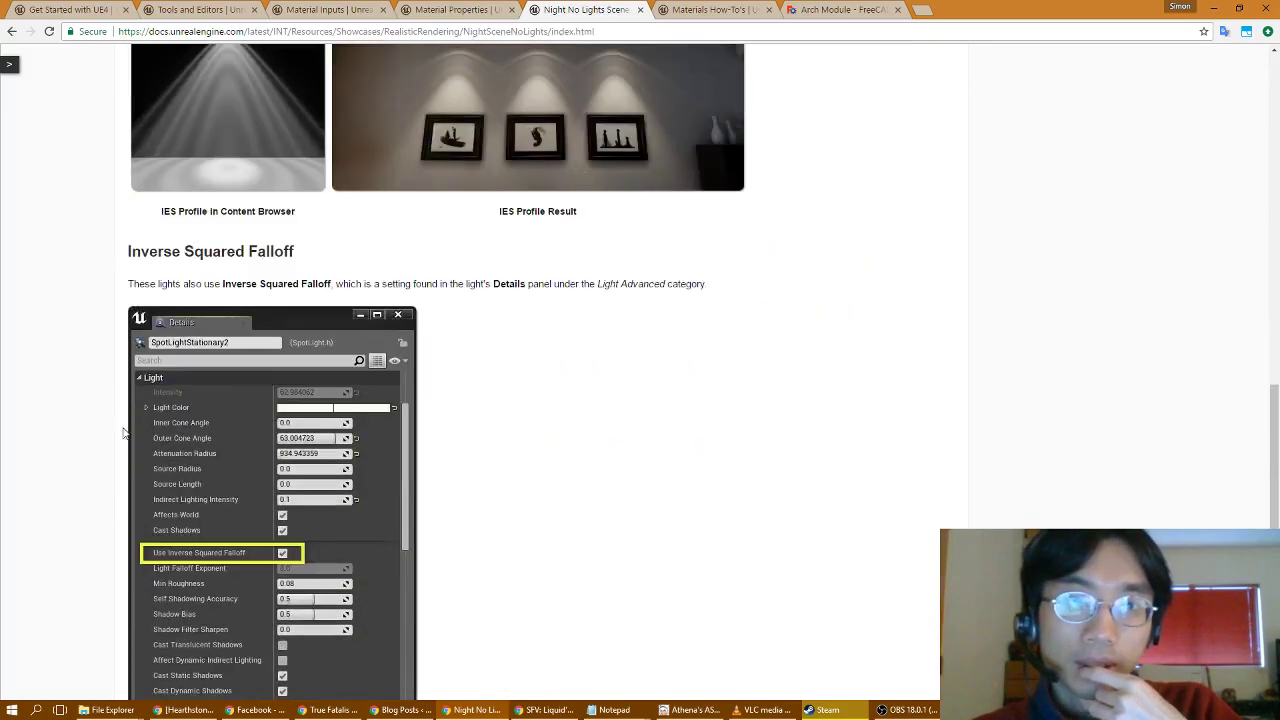
{"action": "scroll", "coordinate": [49, 425], "scroll_direction": "down", "scroll_amount": 3}
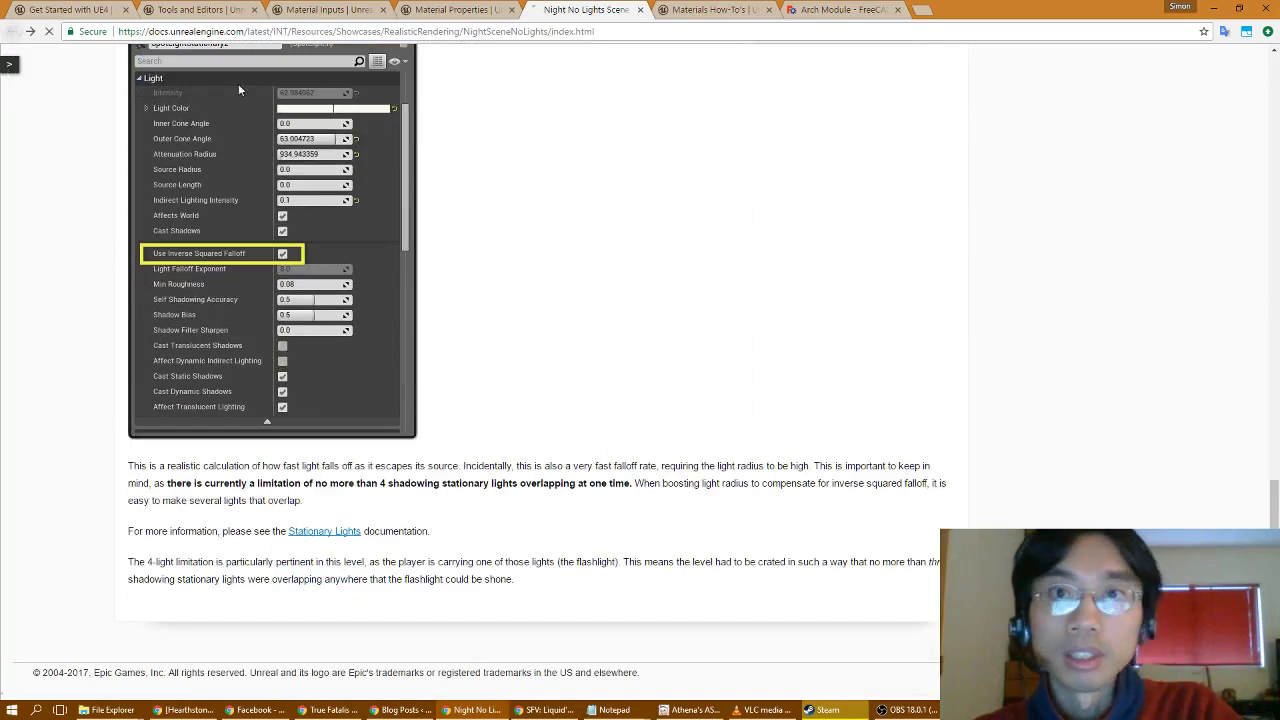
Step: Open the Daylight Scene Lighting page from the Realistic Rendering overview, read its lights, setup and falloff sections, and return to the overview
{"action": "key", "text": "alt+Left"}
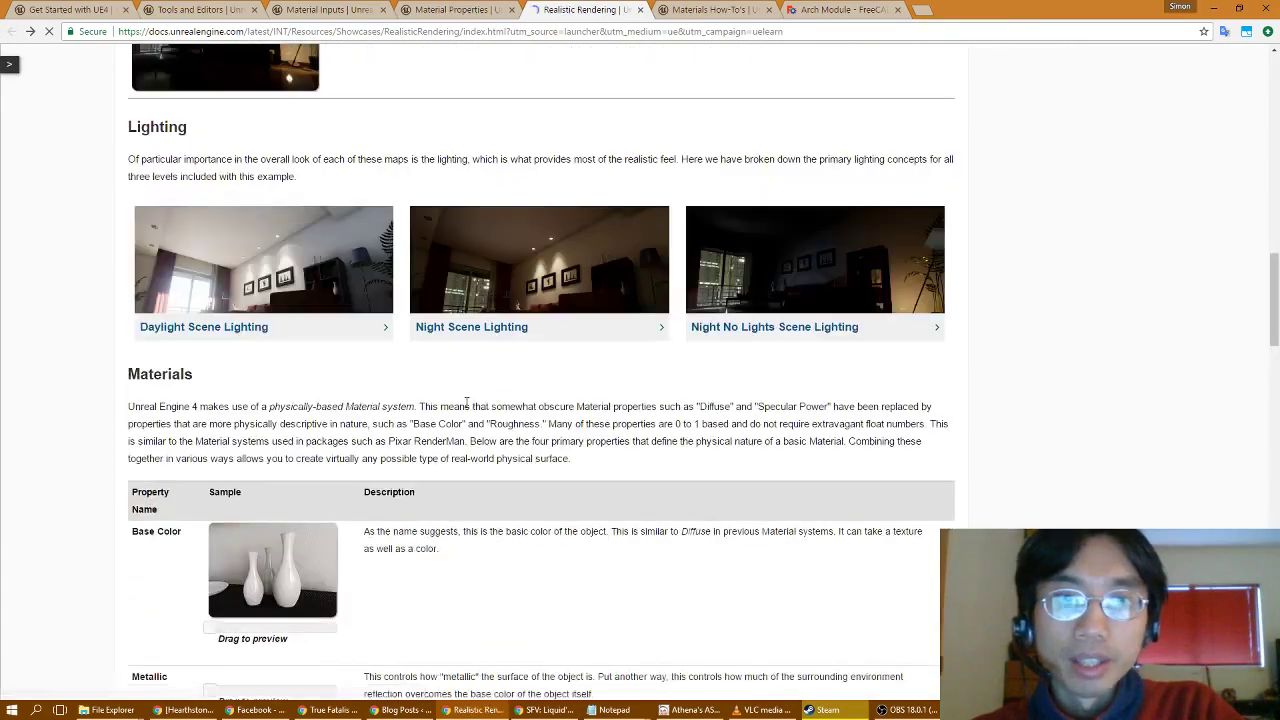
{"action": "left_click", "coordinate": [285, 324]}
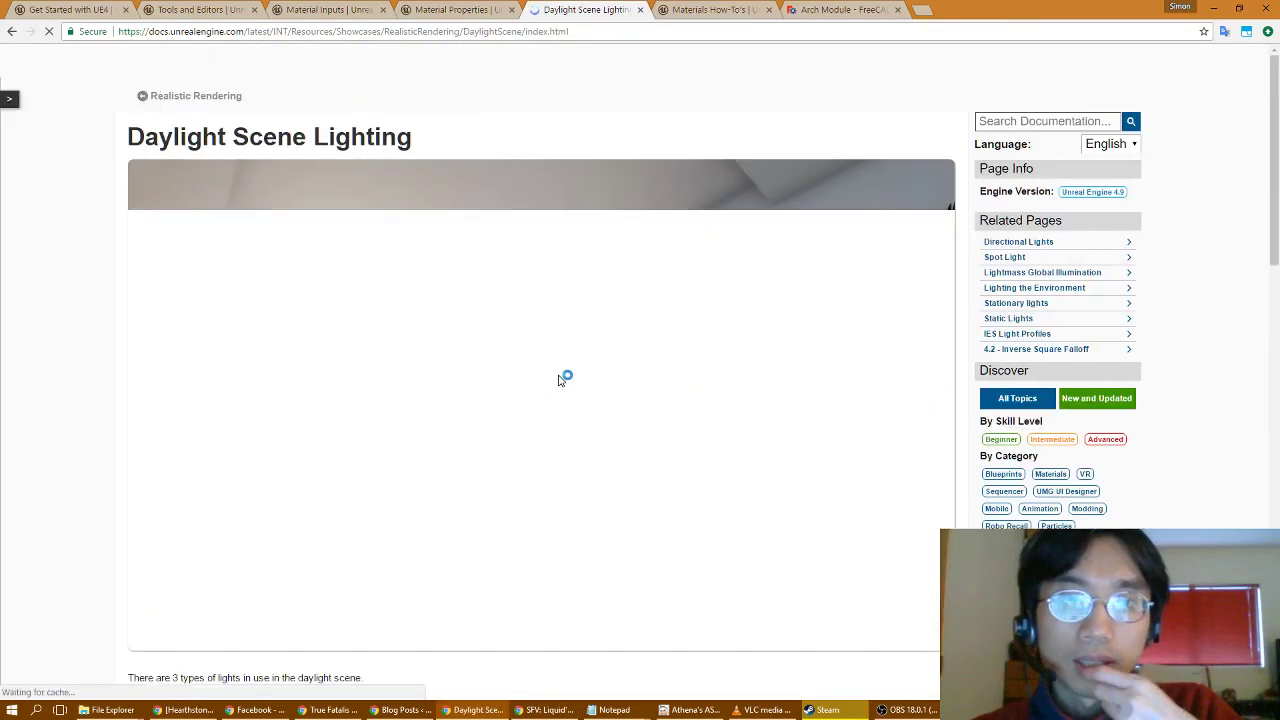
{"action": "scroll", "coordinate": [526, 404], "scroll_direction": "down", "scroll_amount": 3}
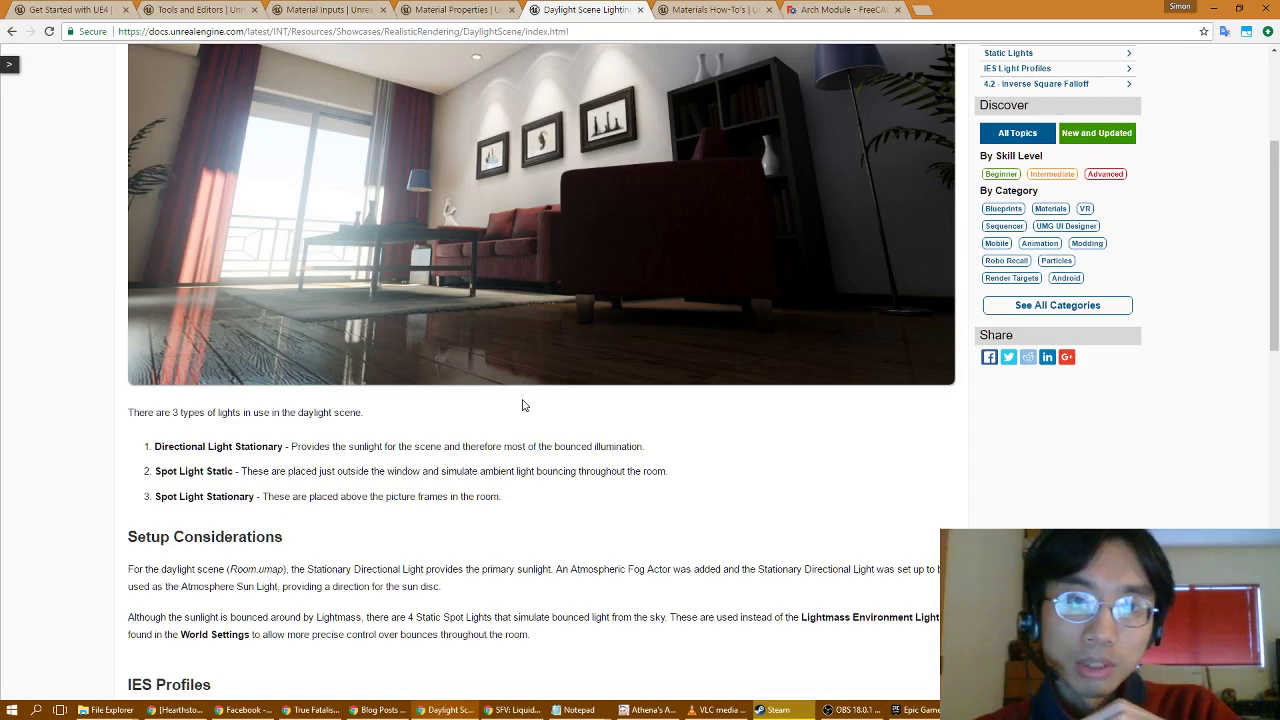
{"action": "scroll", "coordinate": [549, 99], "scroll_direction": "up", "scroll_amount": 1}
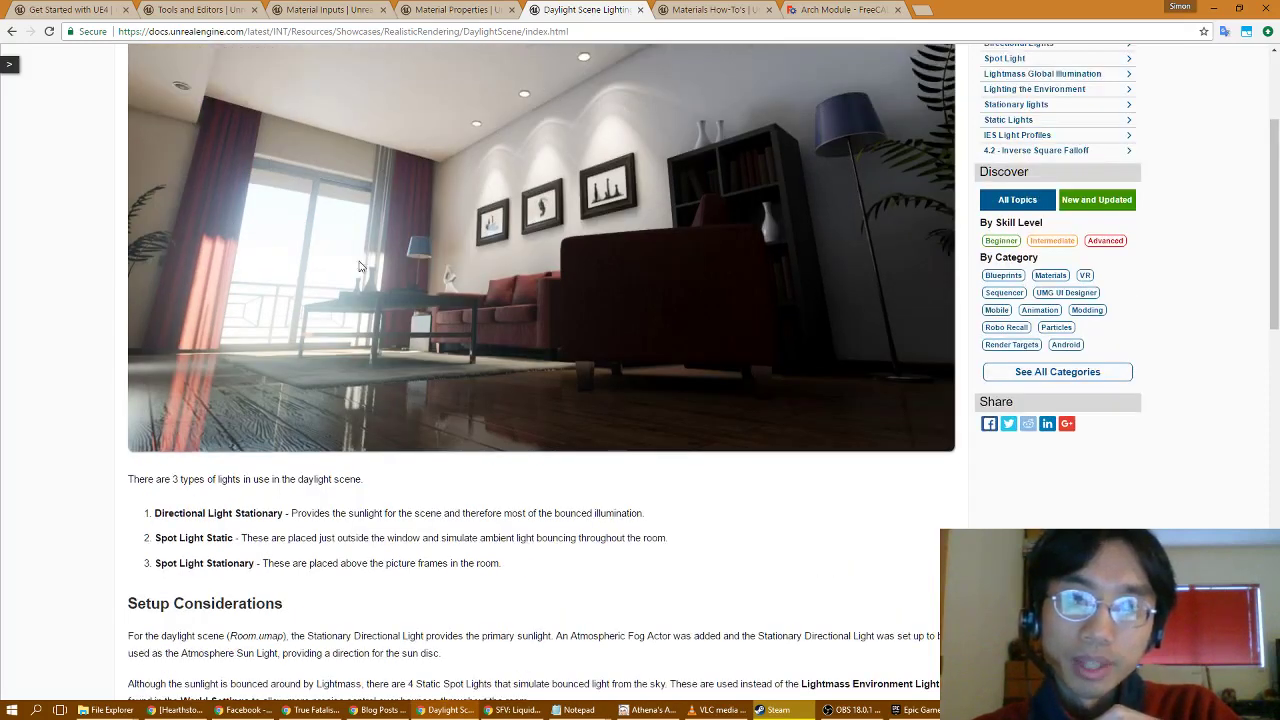
{"action": "scroll", "coordinate": [443, 344], "scroll_direction": "down", "scroll_amount": 5}
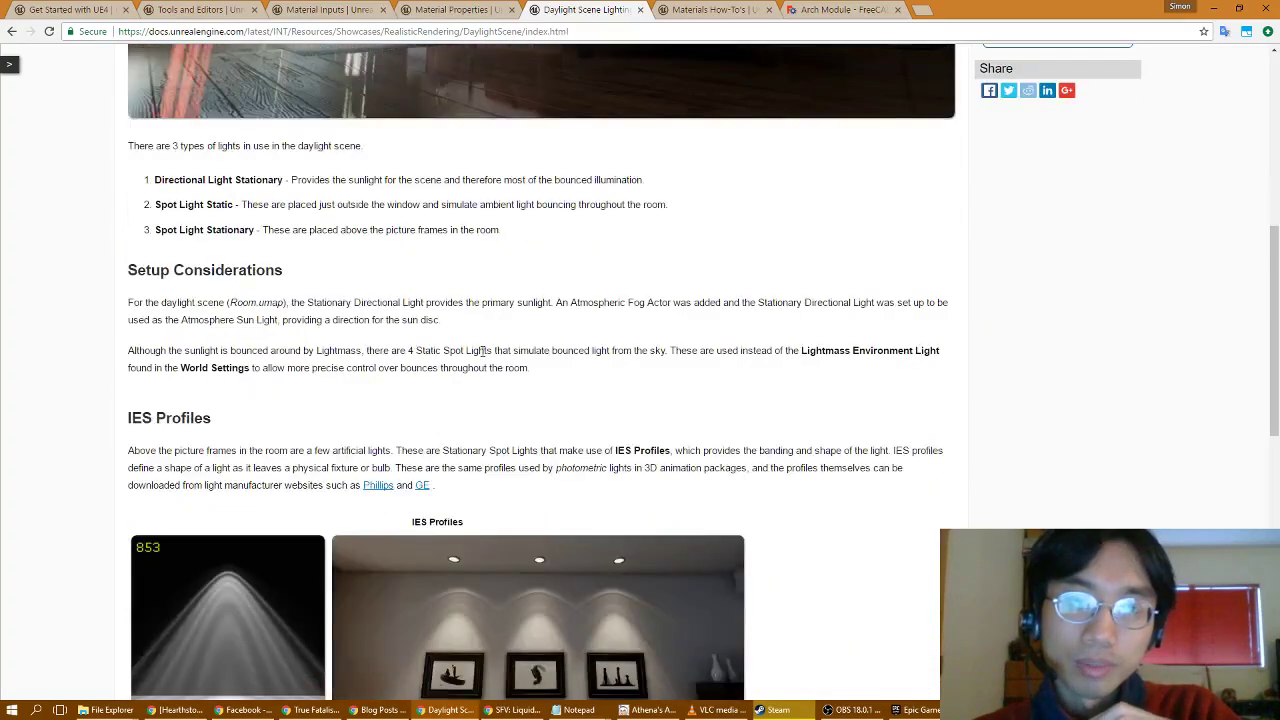
{"action": "scroll", "coordinate": [483, 352], "scroll_direction": "down", "scroll_amount": 12}
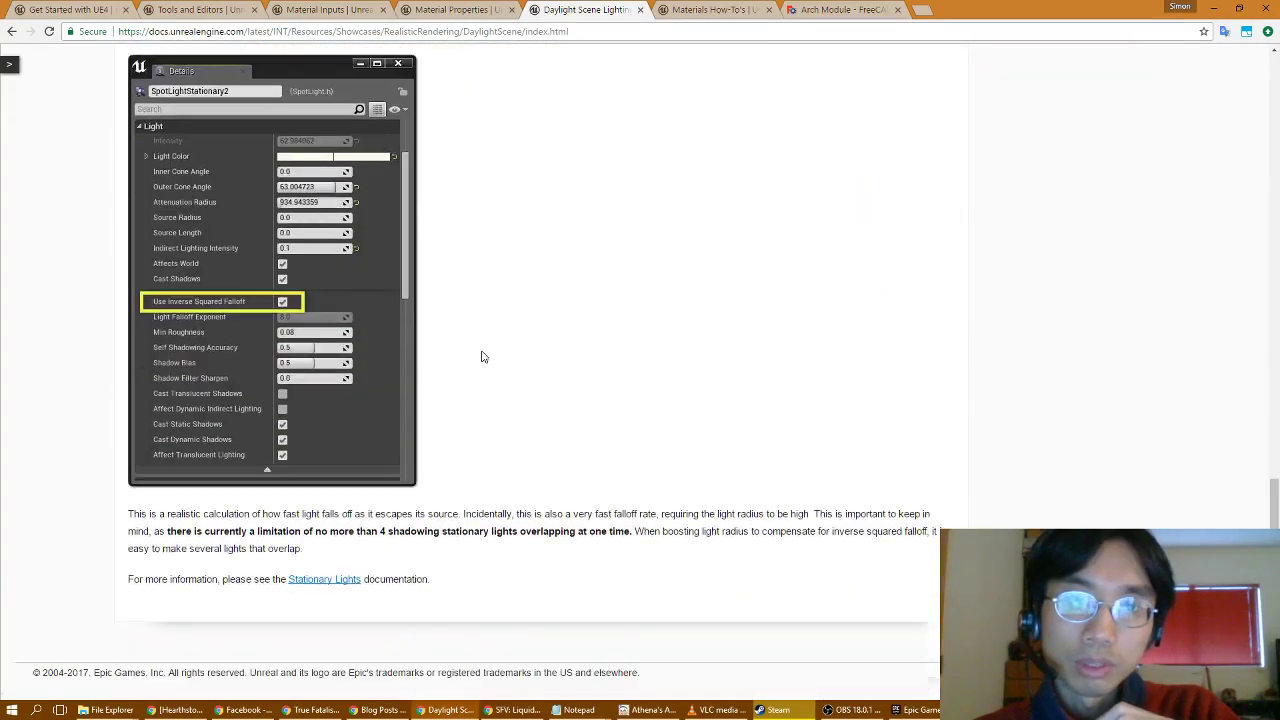
{"action": "scroll", "coordinate": [481, 355], "scroll_direction": "up", "scroll_amount": 20}
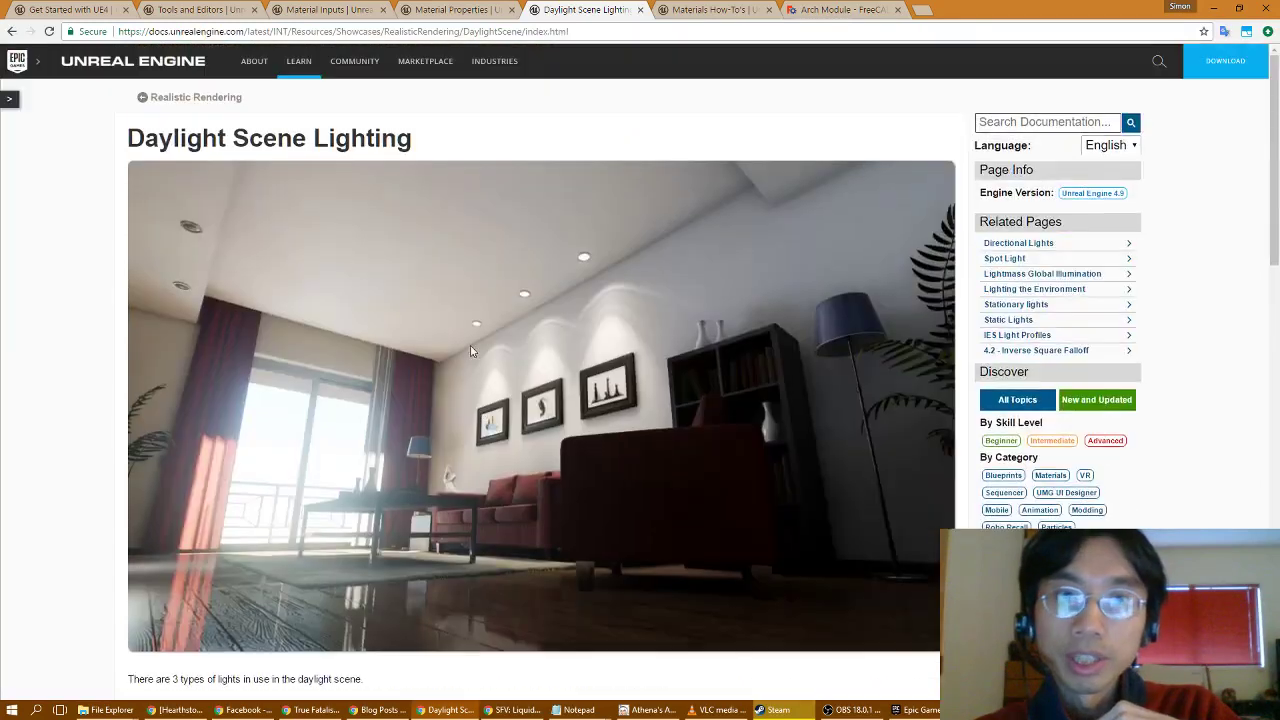
{"action": "left_click", "coordinate": [14, 33]}
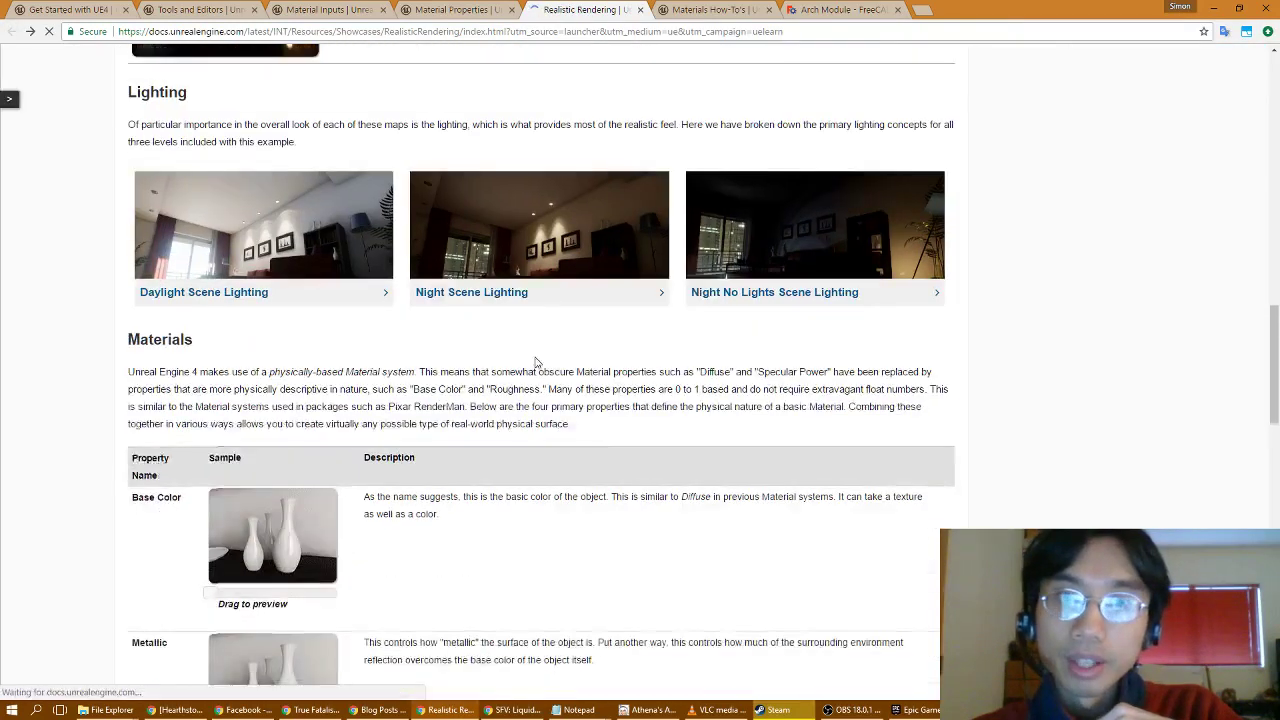
Step: Open the Night Scene Lighting page, read its light types, setup, IES Profiles and Inverse Squared Falloff sections, and return to the overview
{"action": "left_click", "coordinate": [560, 327]}
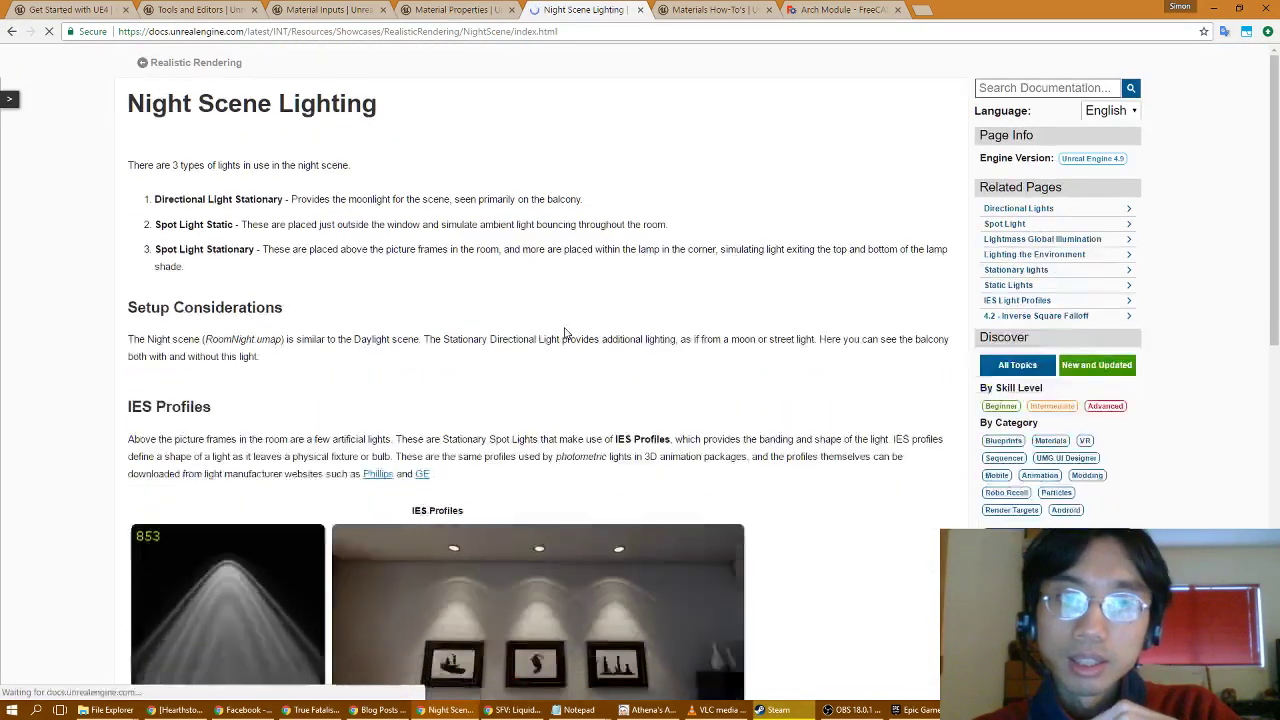
{"action": "scroll", "coordinate": [568, 340], "scroll_direction": "down", "scroll_amount": 1}
{"action": "scroll", "coordinate": [568, 346], "scroll_direction": "down", "scroll_amount": 2}
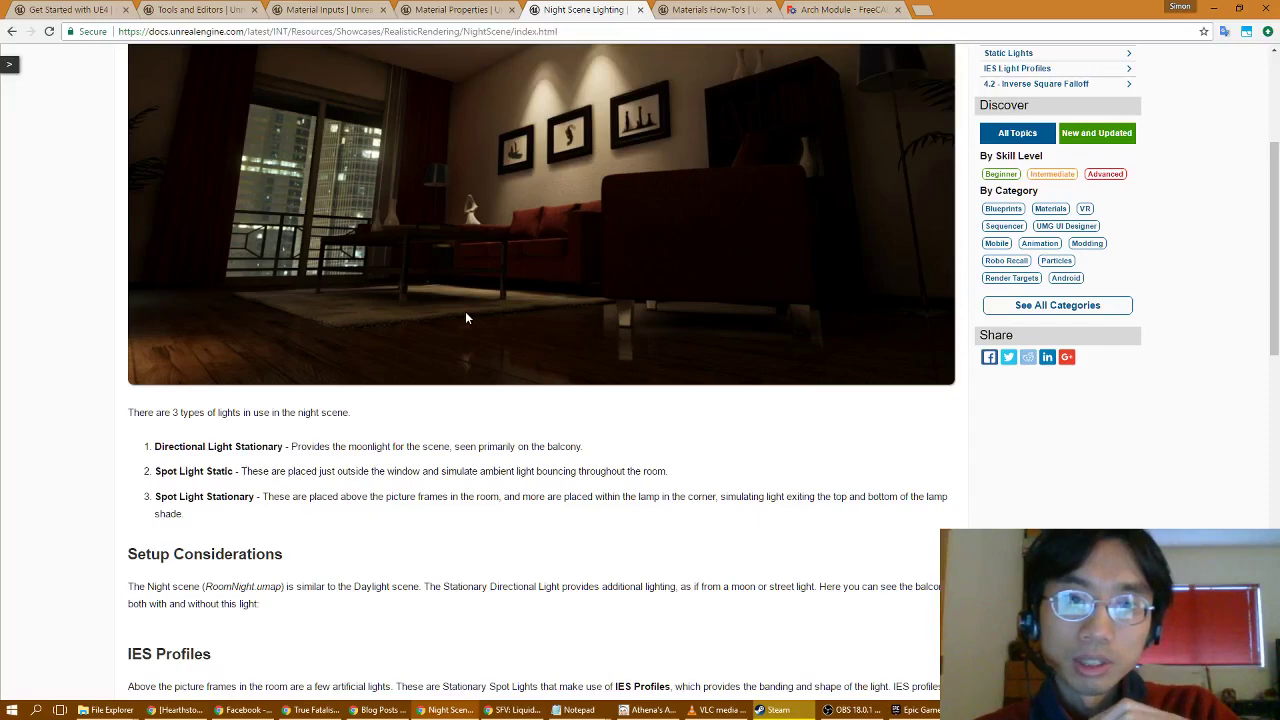
{"action": "scroll", "coordinate": [539, 166], "scroll_direction": "up", "scroll_amount": 1}
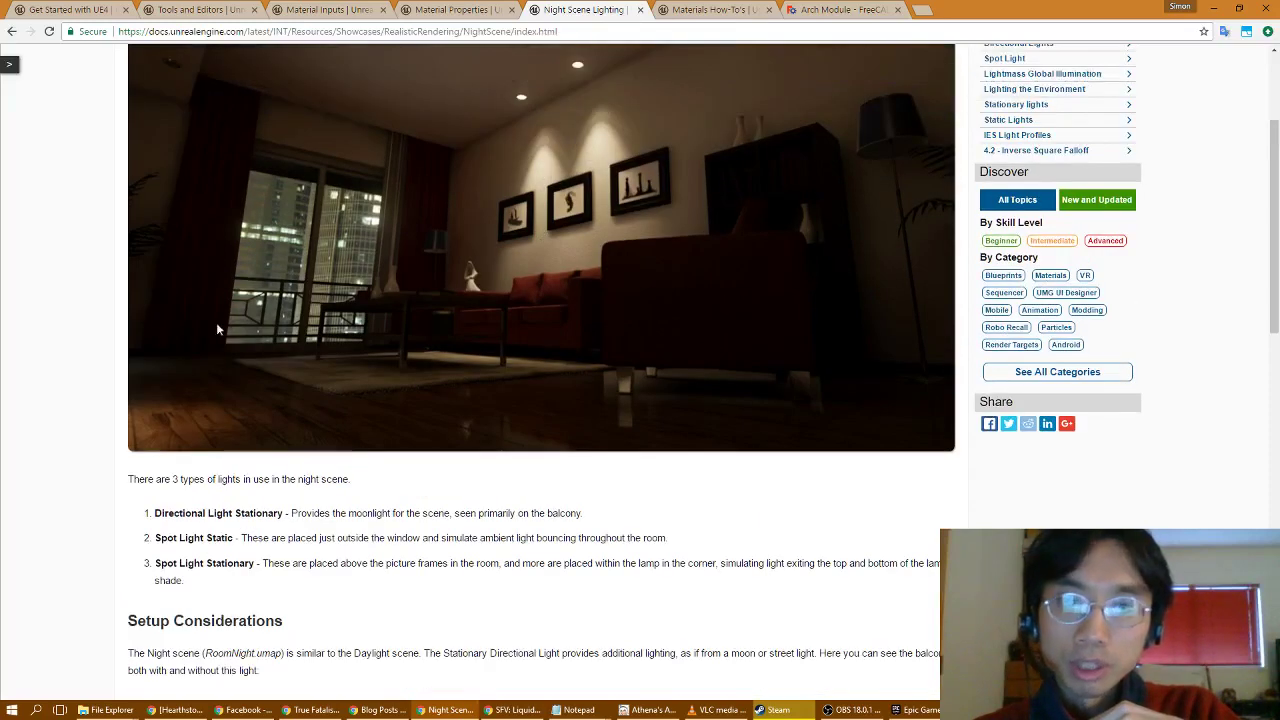
{"action": "scroll", "coordinate": [217, 327], "scroll_direction": "down", "scroll_amount": 1}
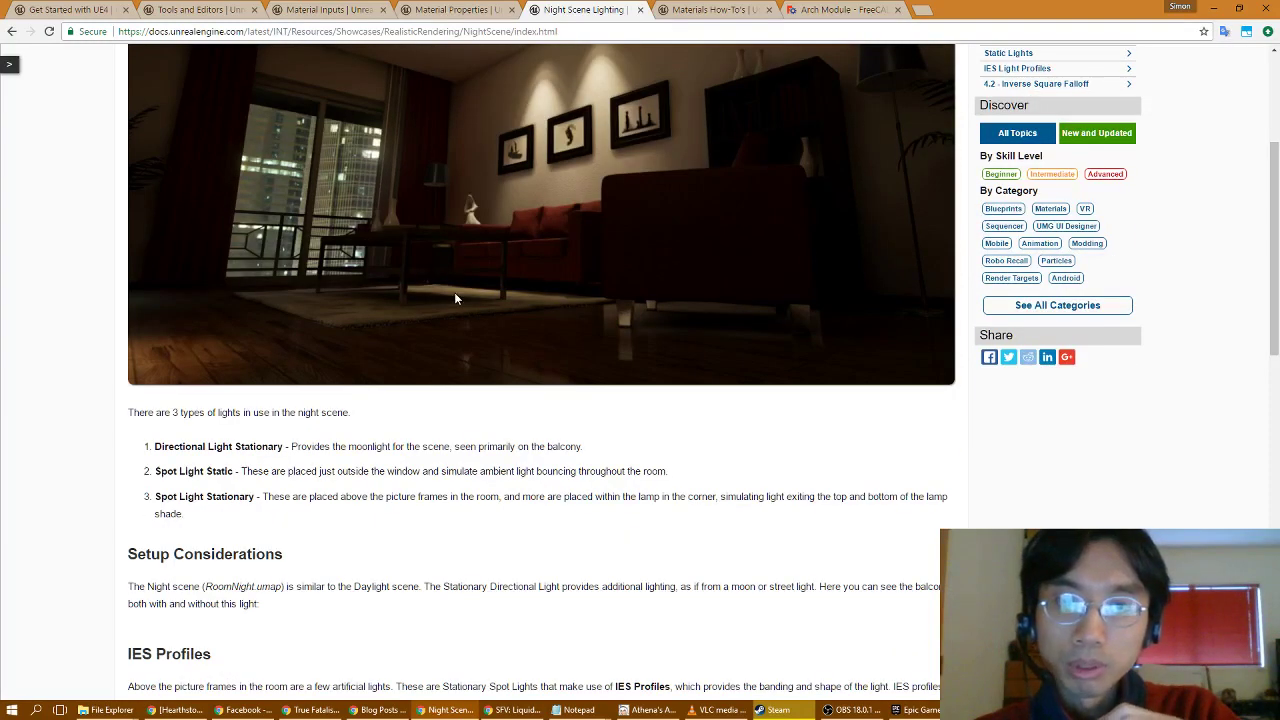
{"action": "scroll", "coordinate": [455, 298], "scroll_direction": "down", "scroll_amount": 4}
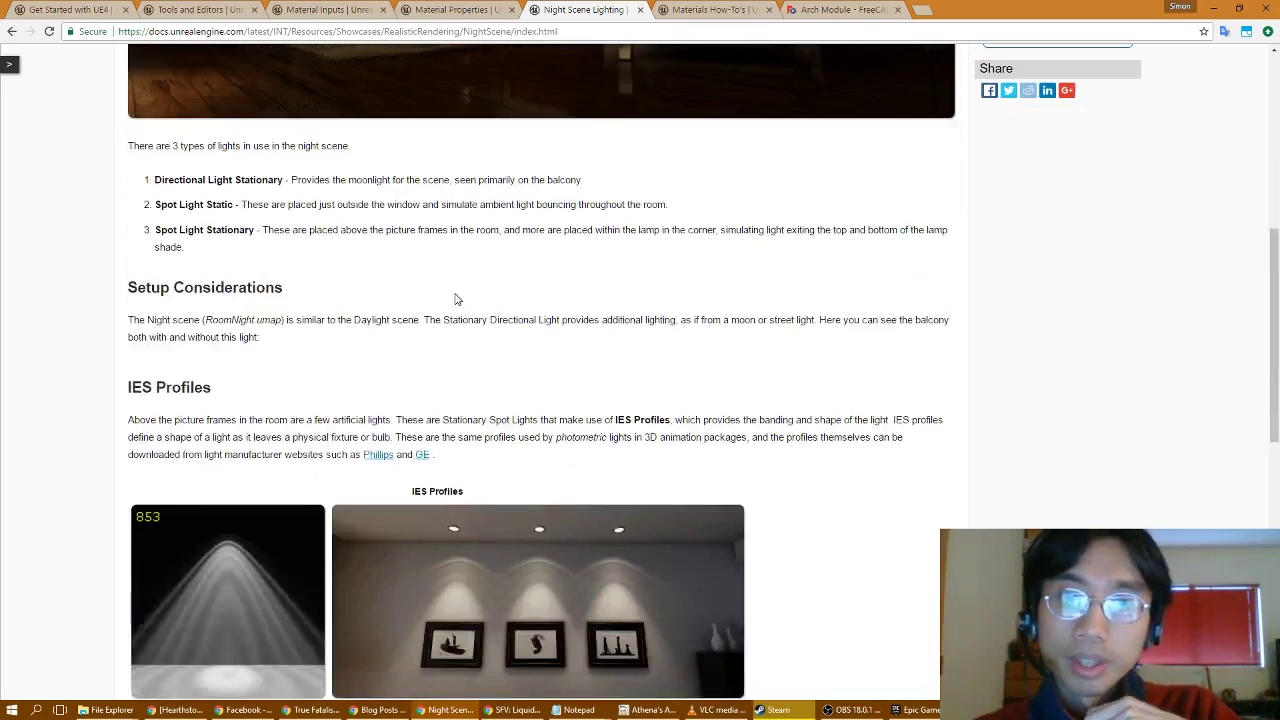
{"action": "scroll", "coordinate": [456, 298], "scroll_direction": "down", "scroll_amount": 12}
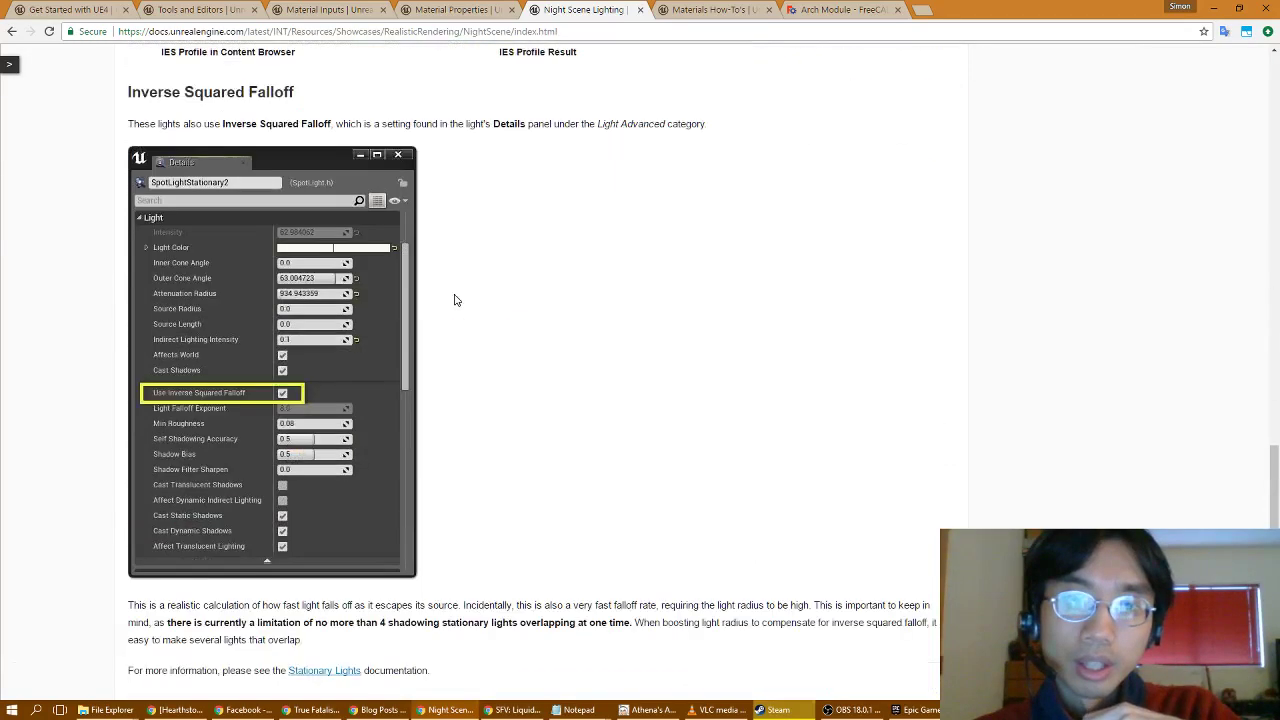
{"action": "left_click", "coordinate": [13, 31]}
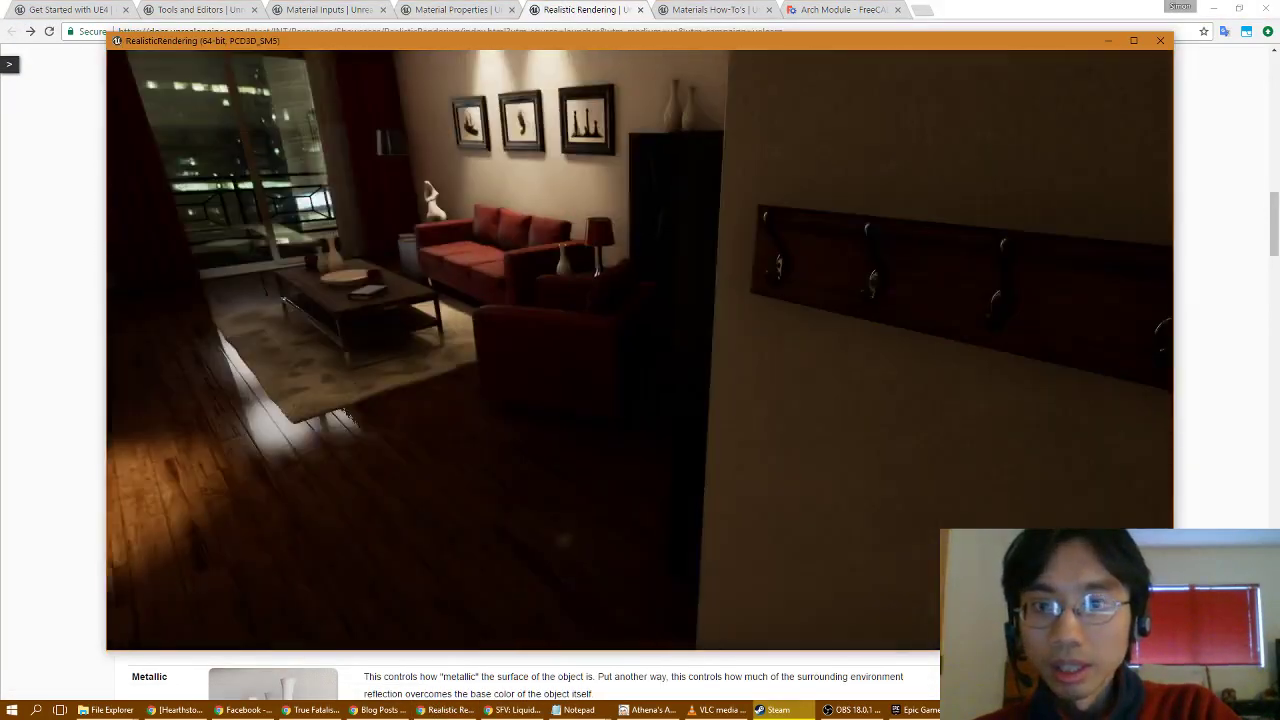
Step: Walk through the running night room to examine the lighting on the ceiling corner, door, floor lamp and picture frames, then exit the game
{"action": "key", "text": "s"}
{"action": "key", "text": "s"}
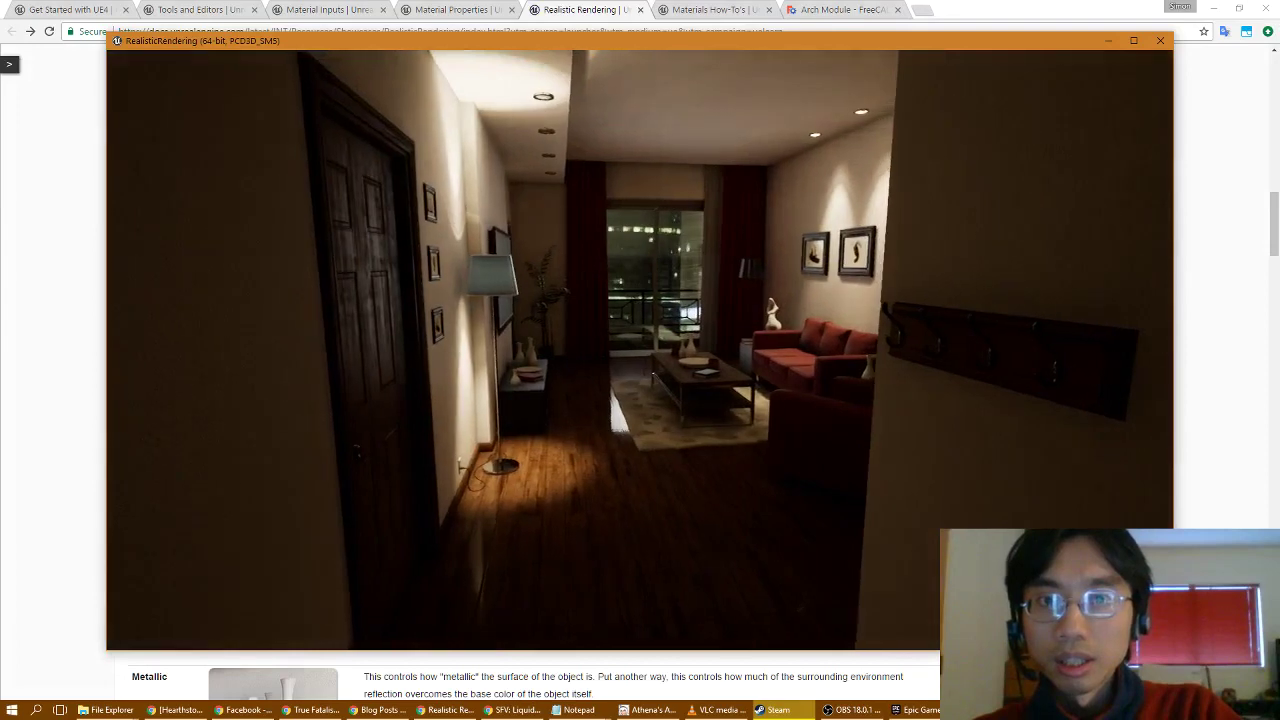
{"action": "key", "text": "w"}
{"action": "key", "text": "w"}
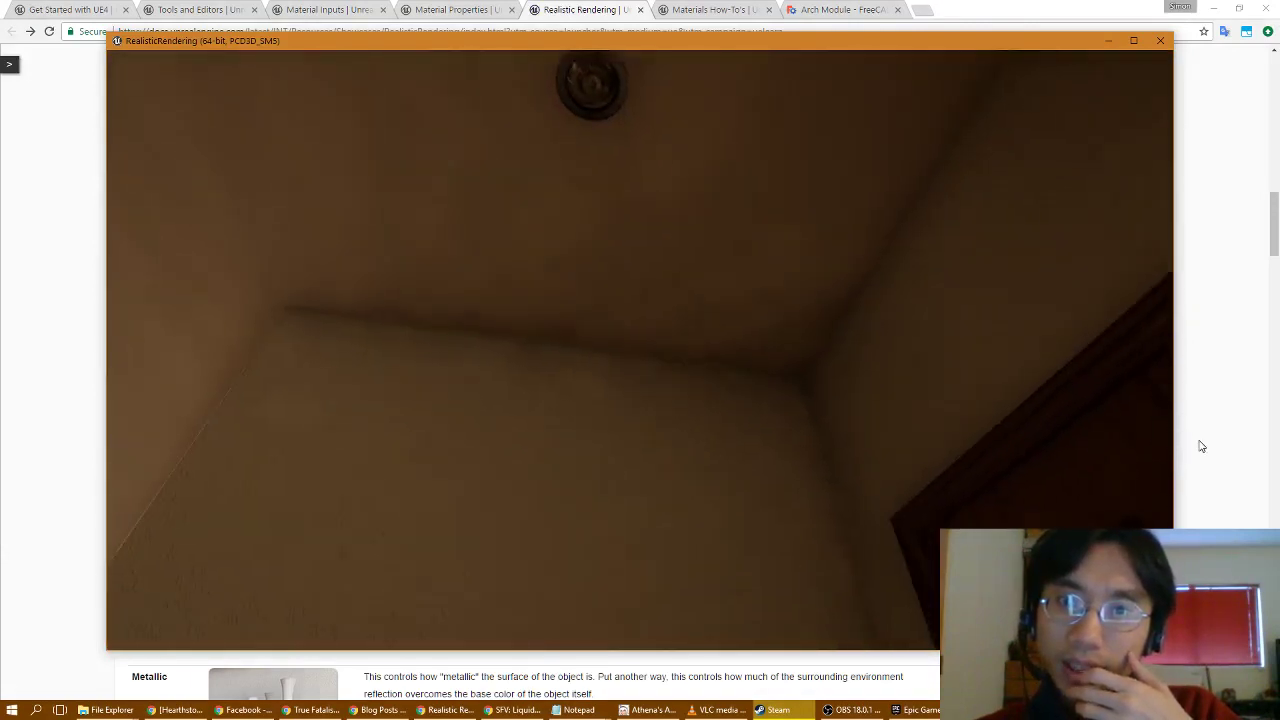
{"action": "left_click_drag", "start_coordinate": [1201, 446], "coordinate": [1238, 527]}
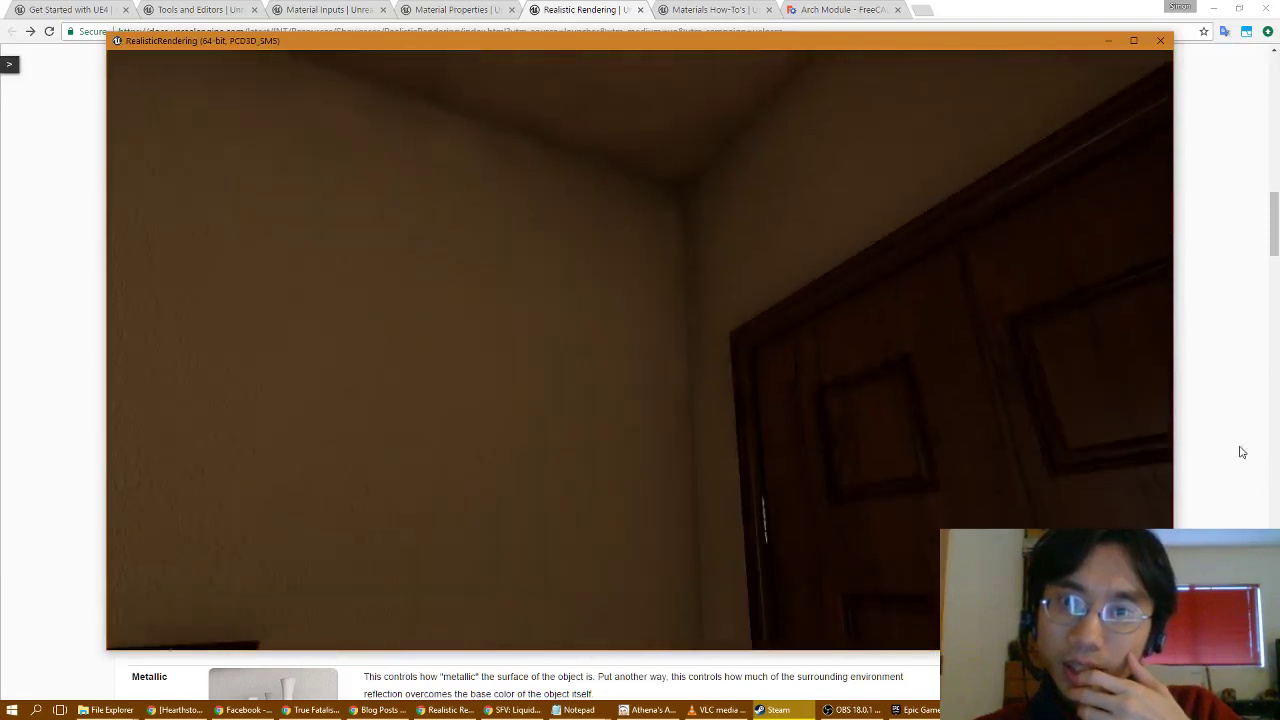
{"action": "left_click_drag", "start_coordinate": [1241, 452], "coordinate": [1278, 337]}
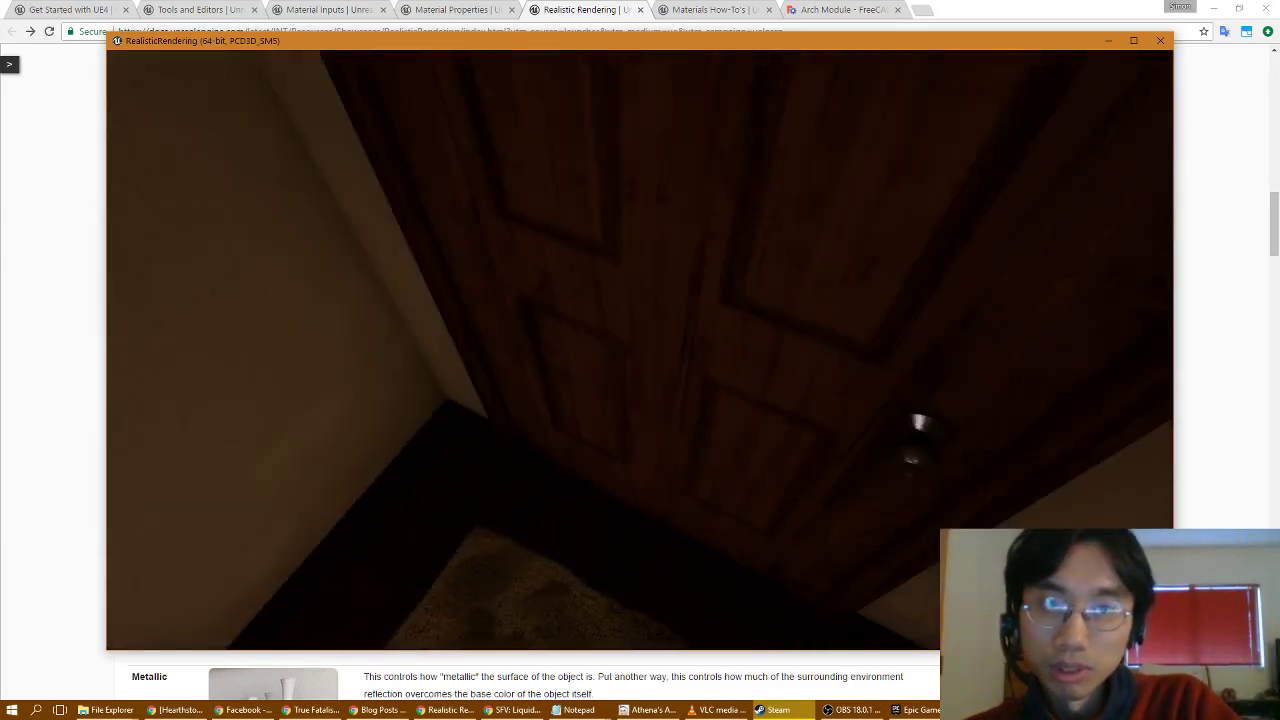
{"action": "key", "text": "w"}
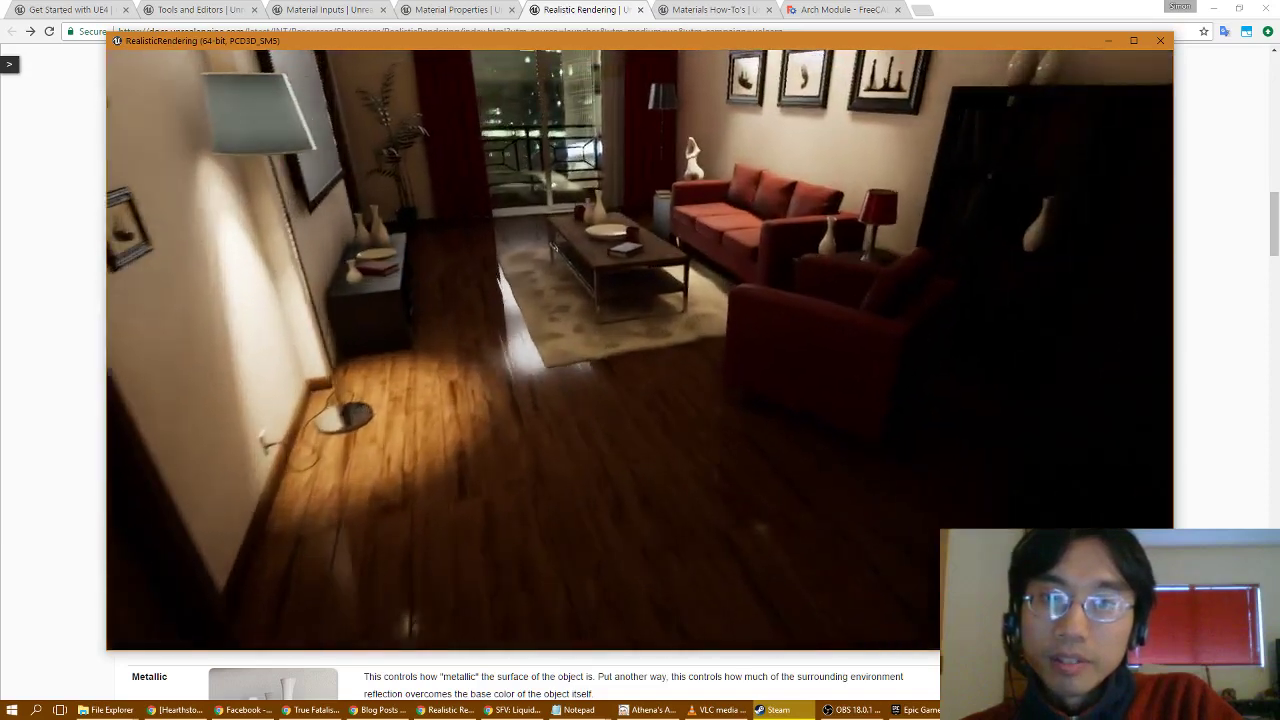
{"action": "key", "text": "w"}
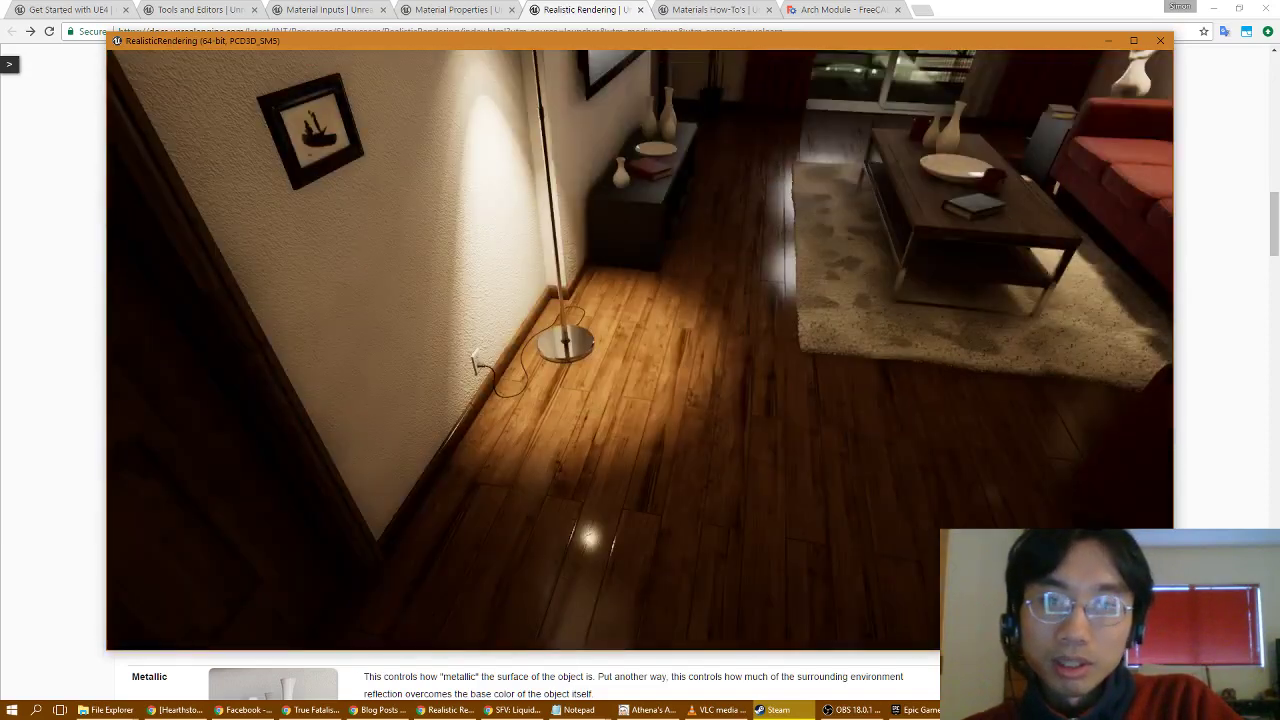
{"action": "key", "text": "w"}
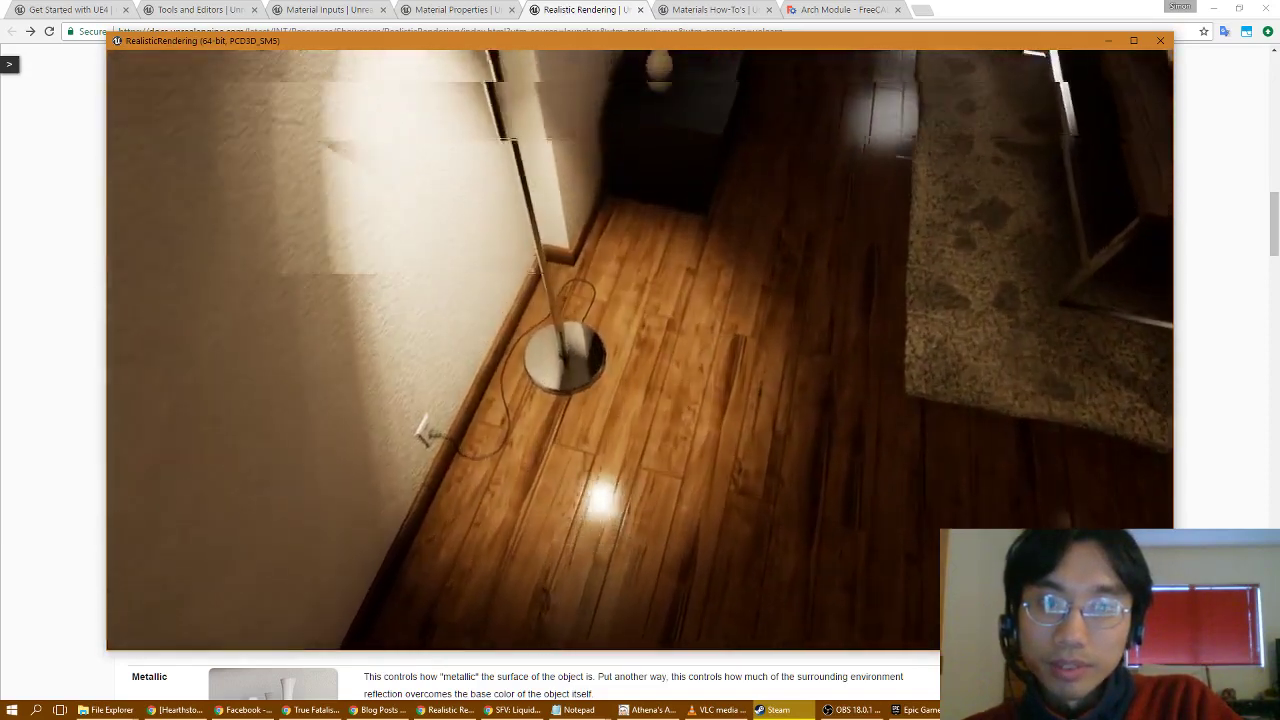
{"action": "key", "text": "d"}
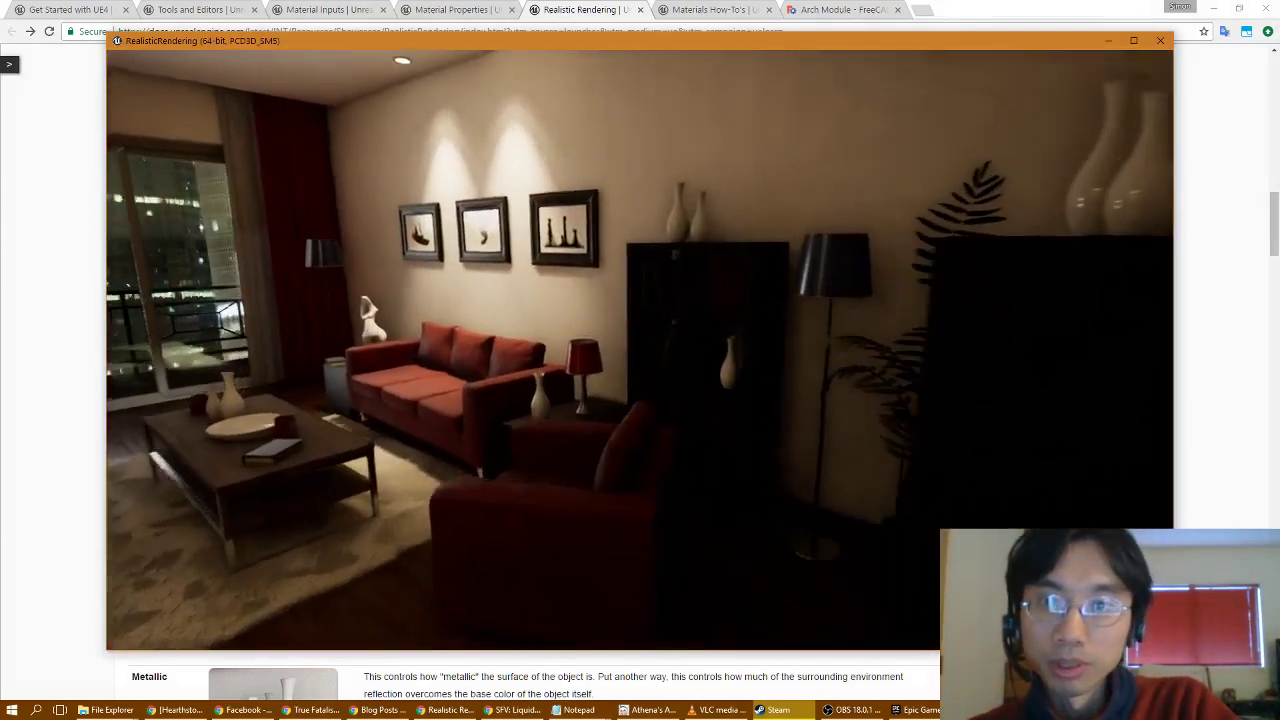
{"action": "key", "text": "Escape"}
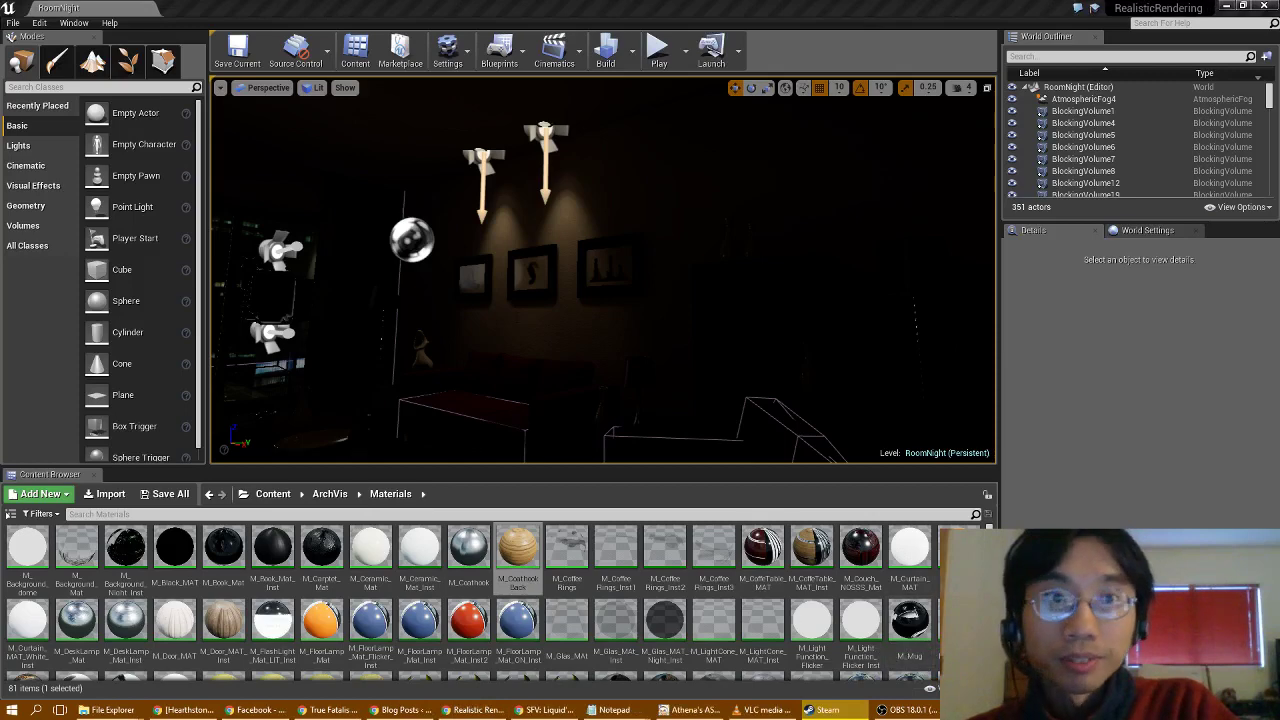
Step: Compare the RoomNight level in the Unlit and Lit view modes while looking around
{"action": "left_click", "coordinate": [313, 87]}
{"action": "left_click", "coordinate": [335, 124]}
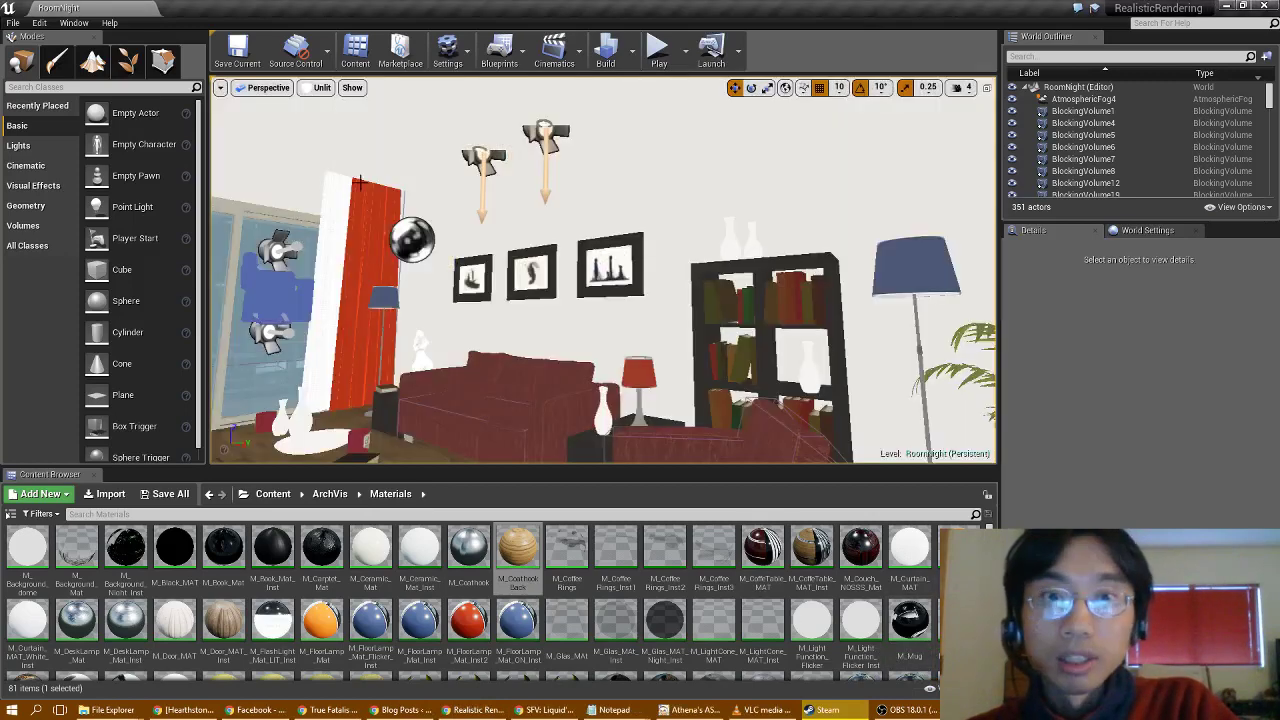
{"action": "right_click_drag", "start_coordinate": [491, 328], "coordinate": [530, 340]}
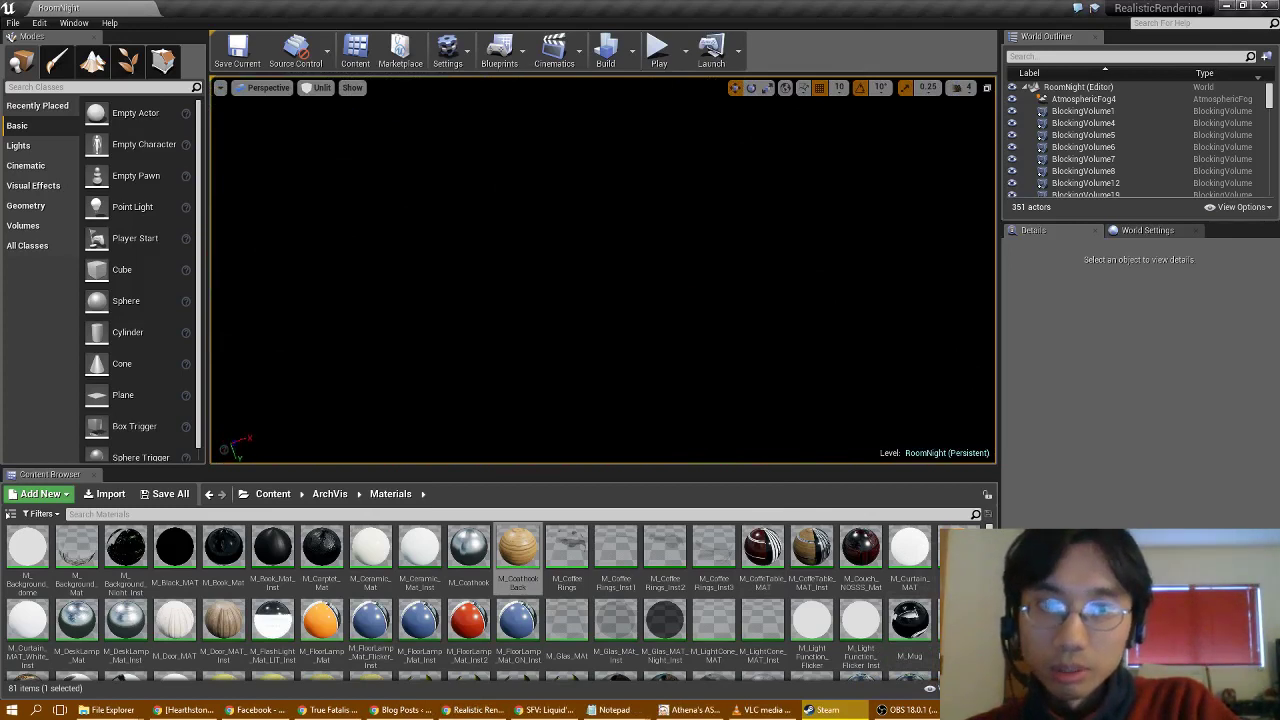
{"action": "left_click", "coordinate": [316, 87]}
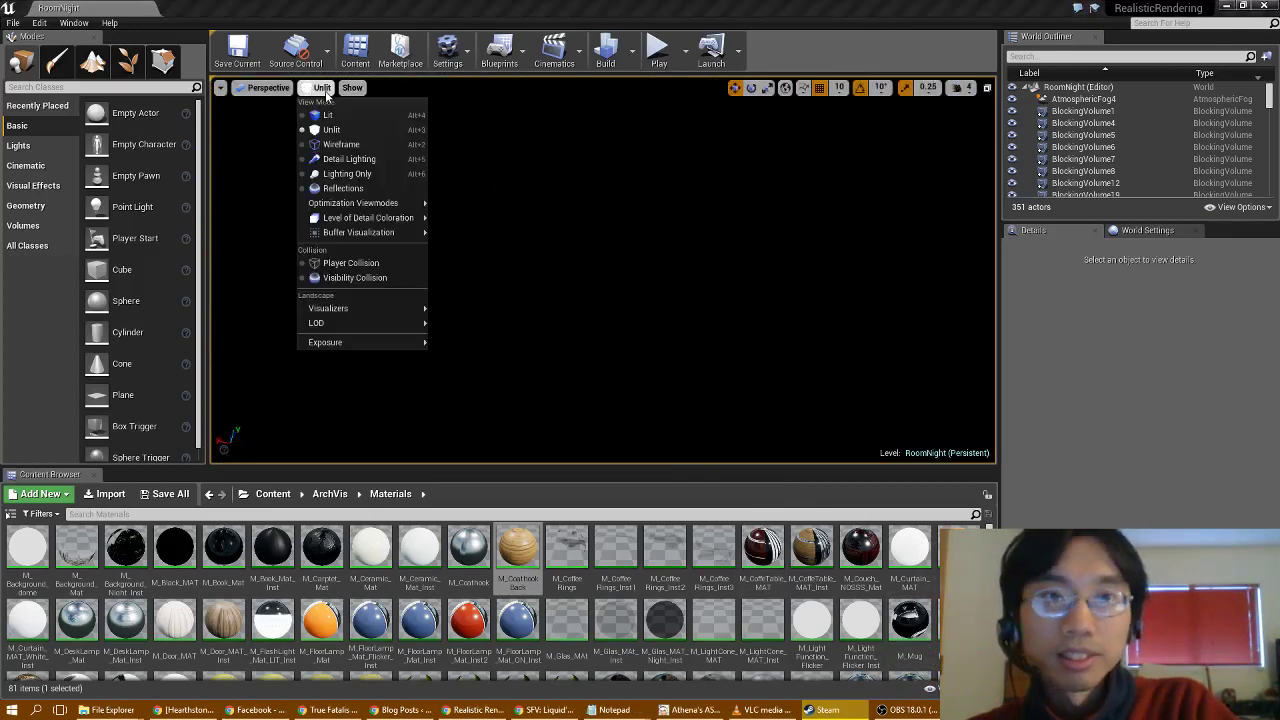
{"action": "left_click", "coordinate": [330, 111]}
{"action": "right_click_drag", "start_coordinate": [480, 260], "coordinate": [530, 260]}
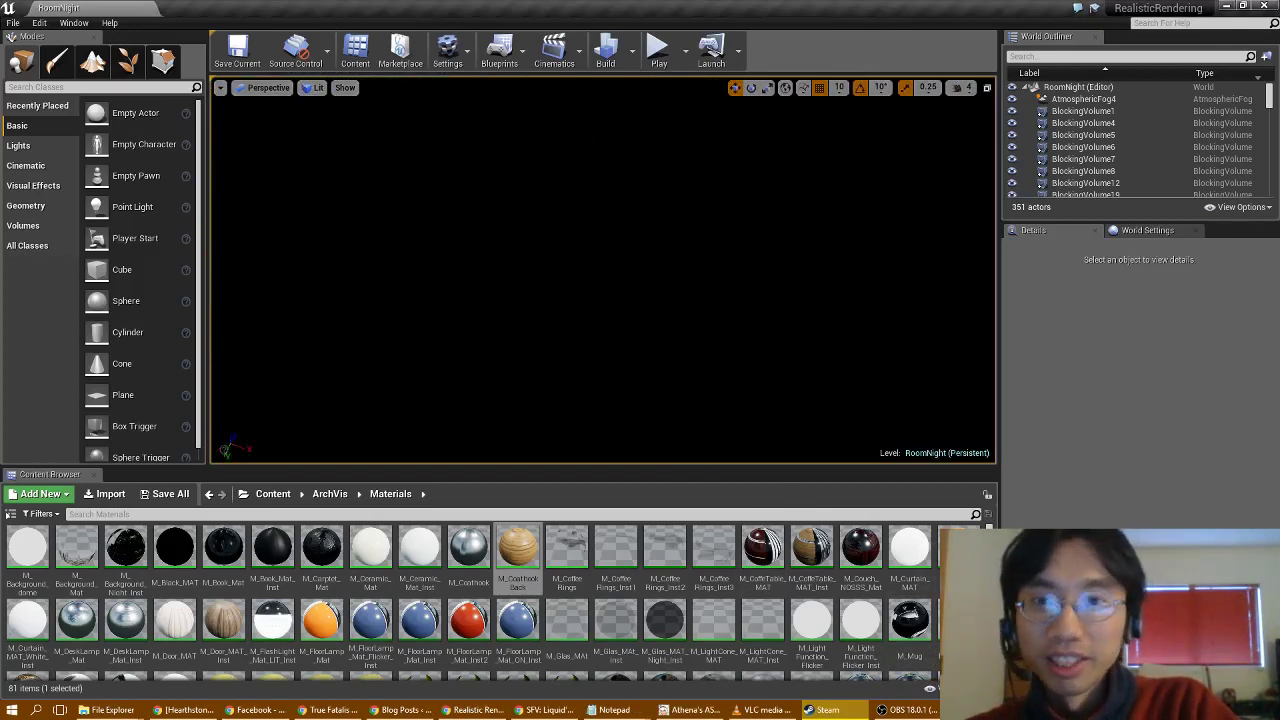
Step: Switch the viewport to Wireframe and bring the bookshelf and entrance door into view
{"action": "left_click", "coordinate": [313, 87]}
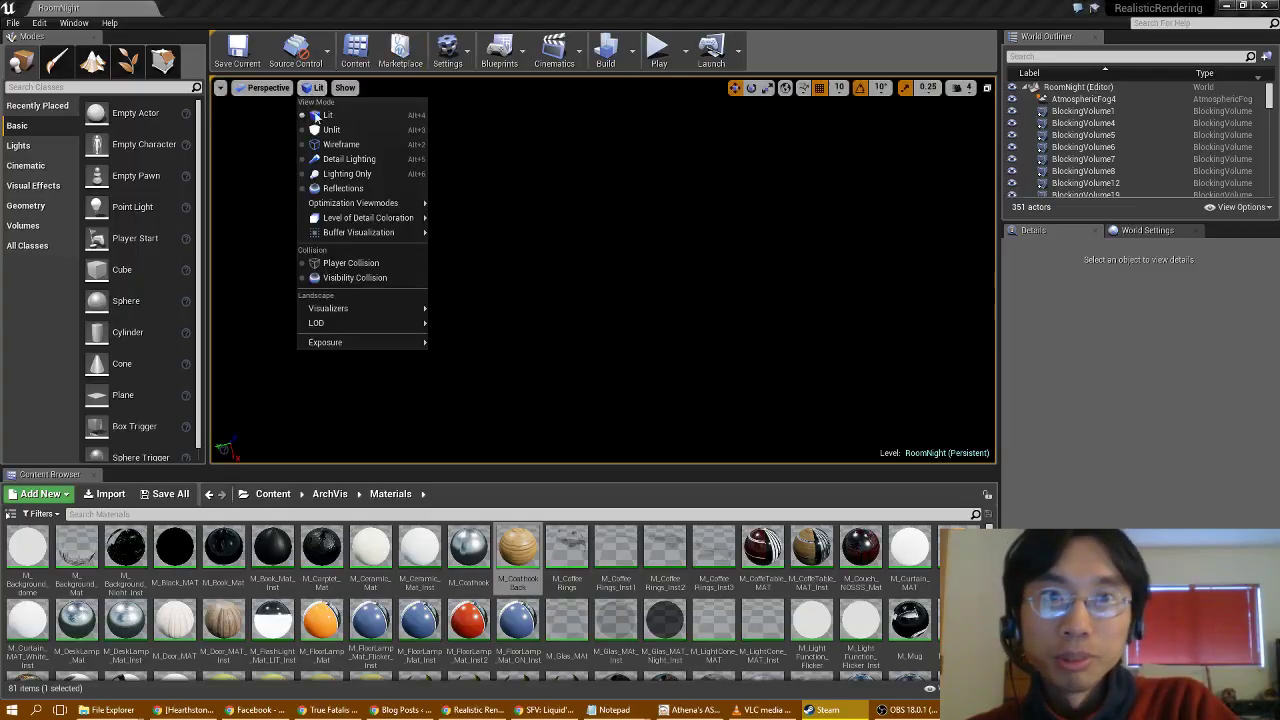
{"action": "left_click", "coordinate": [330, 143]}
{"action": "right_click_drag", "start_coordinate": [600, 300], "coordinate": [430, 150]}
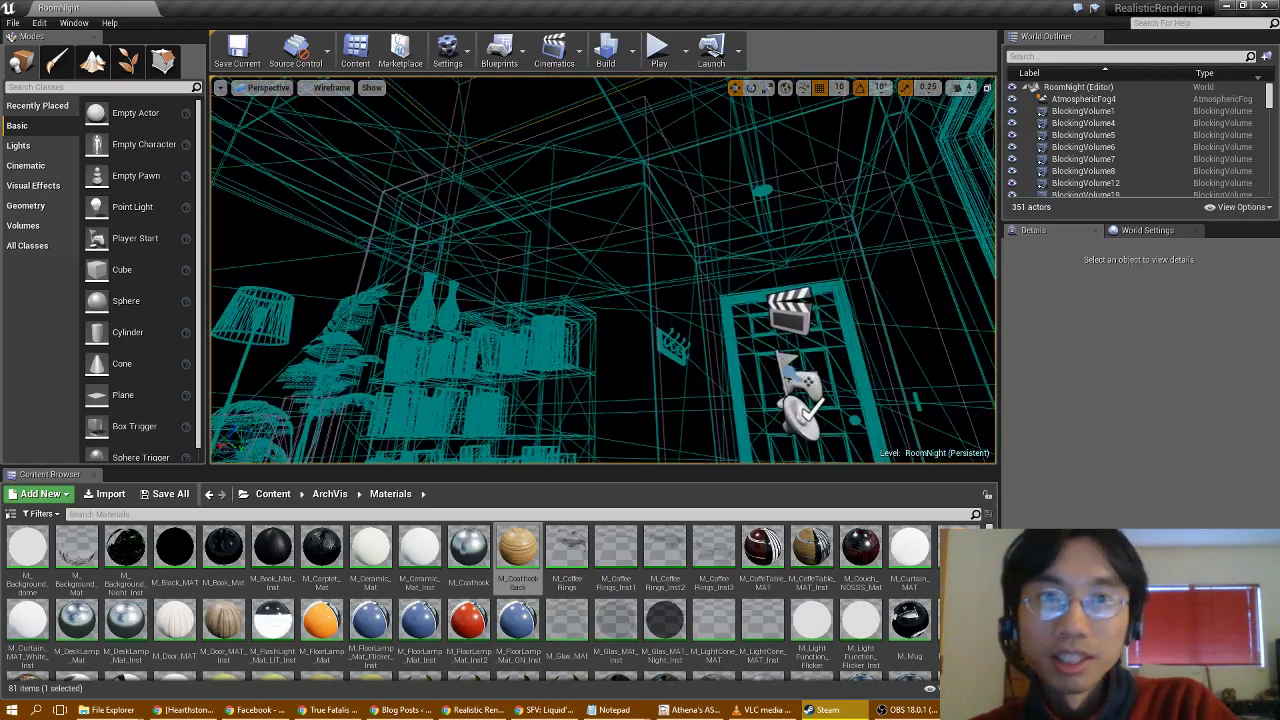
Step: Set the view mode to Unlit and select the ceiling mesh above the bookshelf and door
{"action": "left_click", "coordinate": [331, 87]}
{"action": "left_click", "coordinate": [326, 131]}
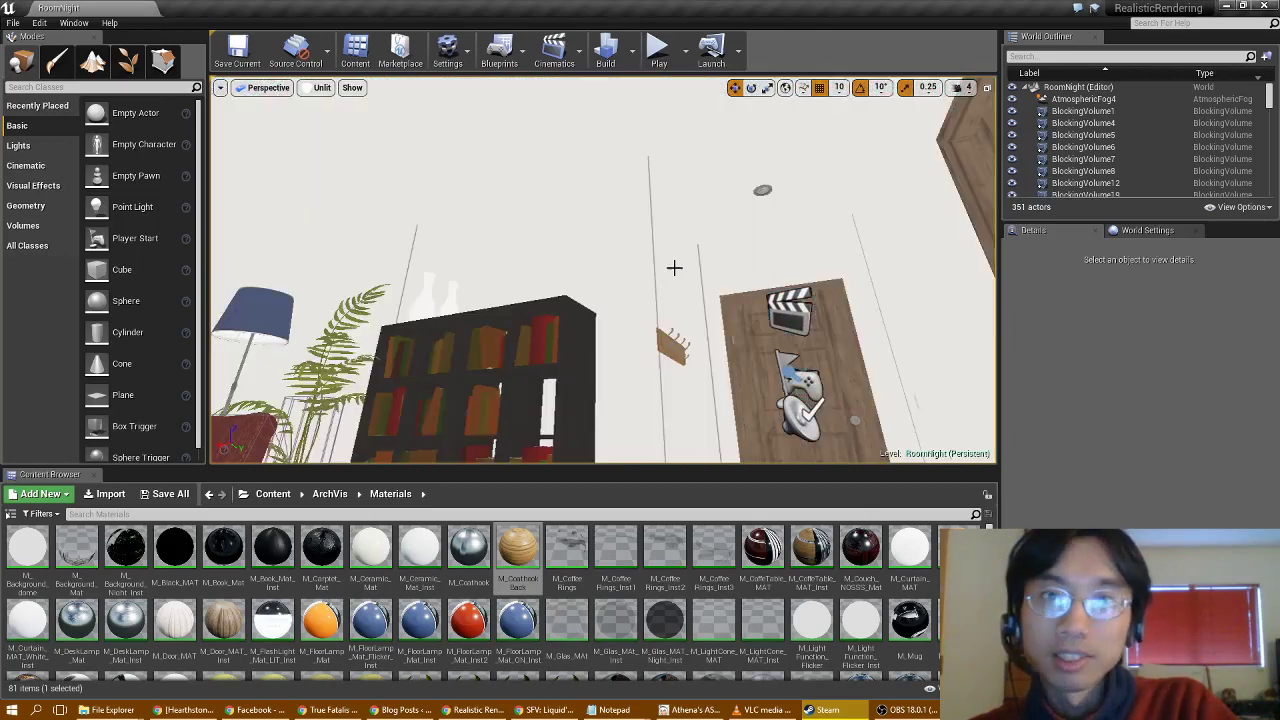
{"action": "right_click_drag", "start_coordinate": [674, 266], "coordinate": [665, 246]}
{"action": "left_click", "coordinate": [665, 255]}
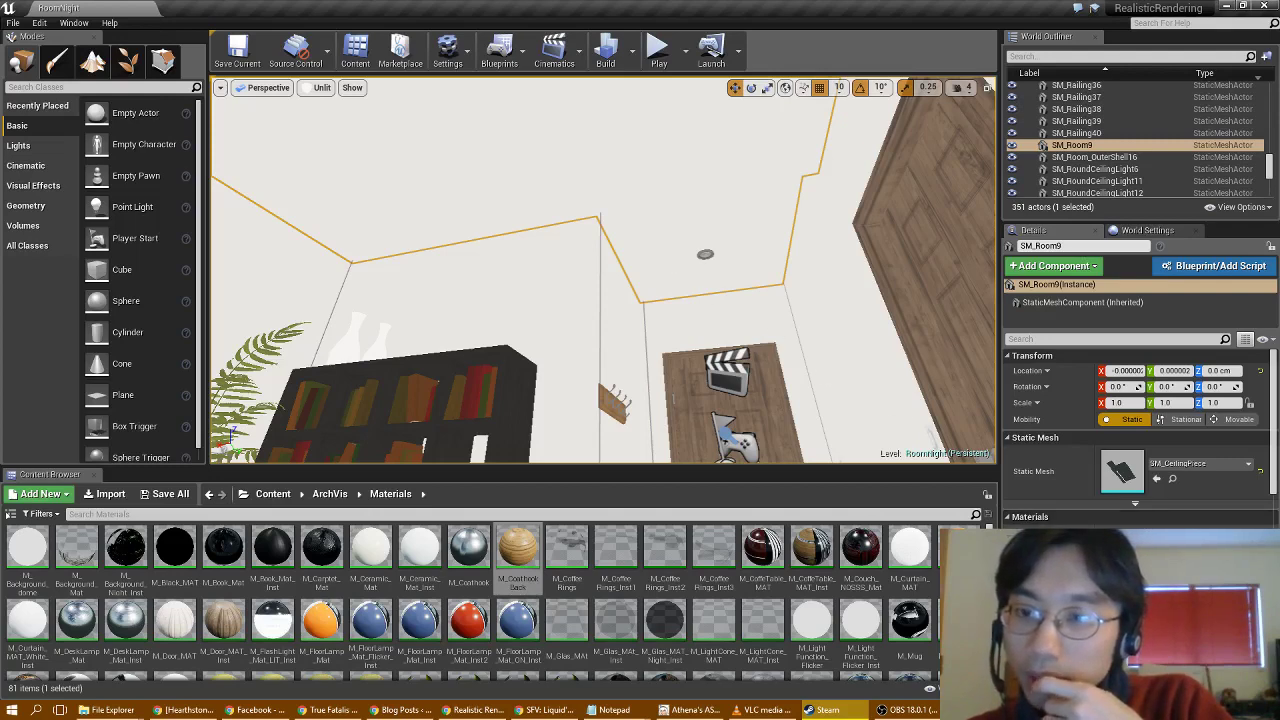
Step: Review the selected ceiling mesh's physics, collision and lighting properties
{"action": "scroll", "coordinate": [1140, 440], "scroll_direction": "down", "scroll_amount": 3}
{"action": "scroll", "coordinate": [1140, 440], "scroll_direction": "down", "scroll_amount": 5}
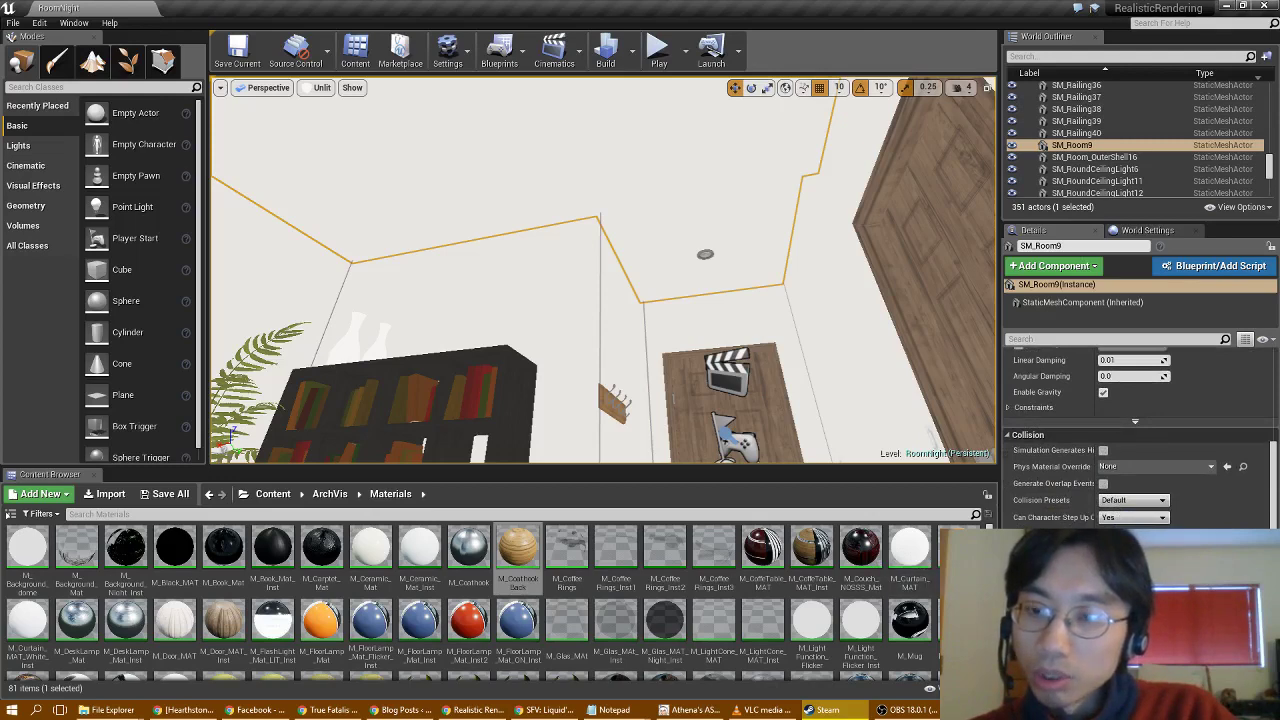
{"action": "scroll", "coordinate": [1140, 440], "scroll_direction": "down", "scroll_amount": 1}
{"action": "scroll", "coordinate": [1140, 440], "scroll_direction": "down", "scroll_amount": 4}
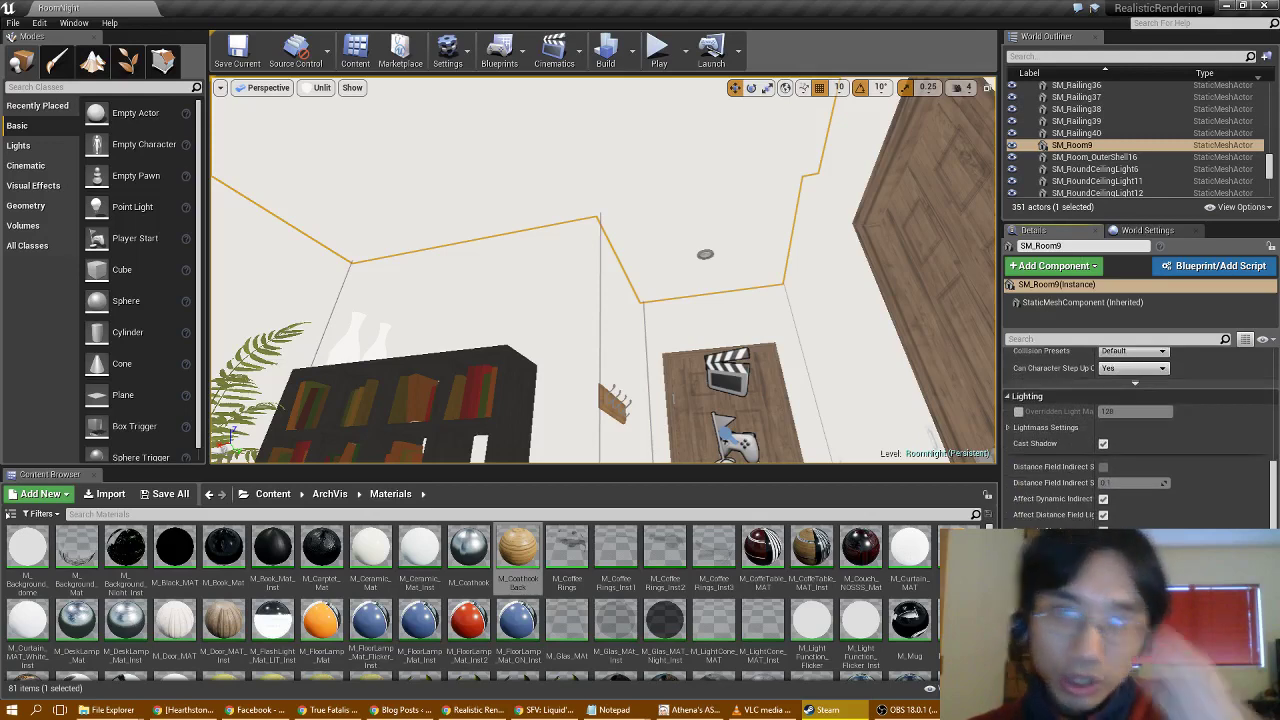
Step: Check the Lighting Quality levels available in the build options without changing the setting
{"action": "left_click", "coordinate": [634, 62]}
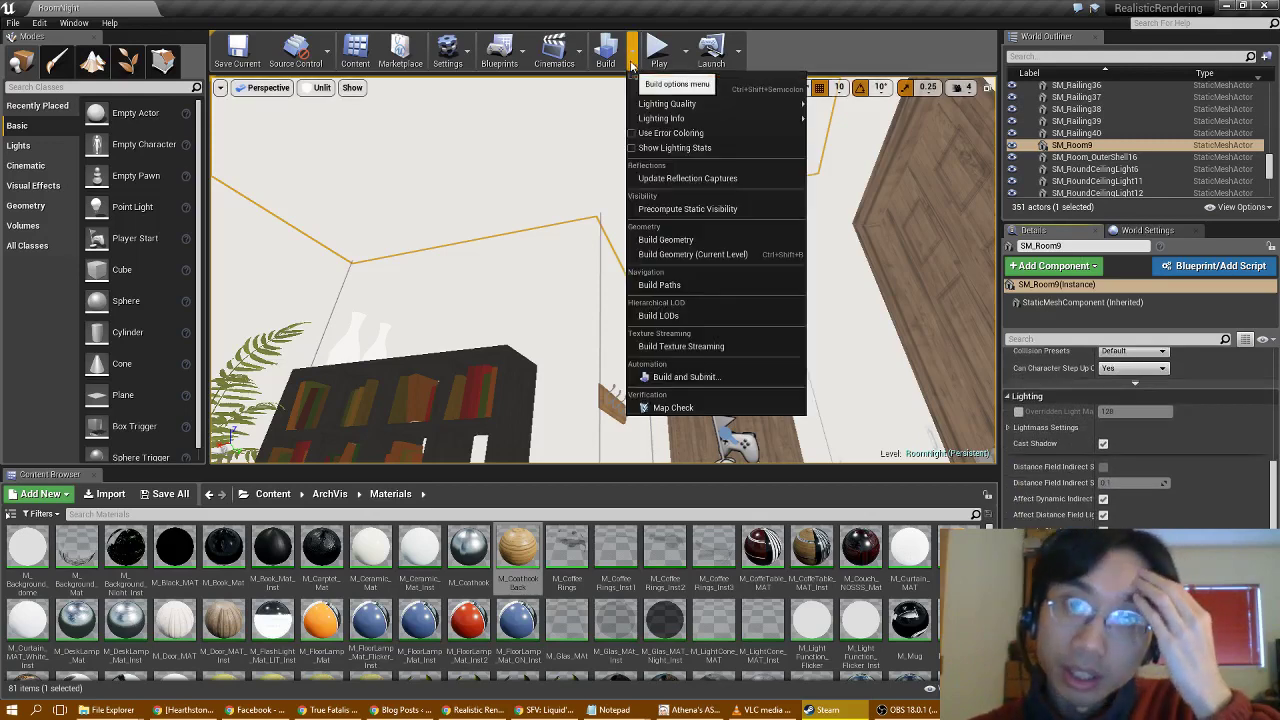
{"action": "mouse_move", "coordinate": [688, 106]}
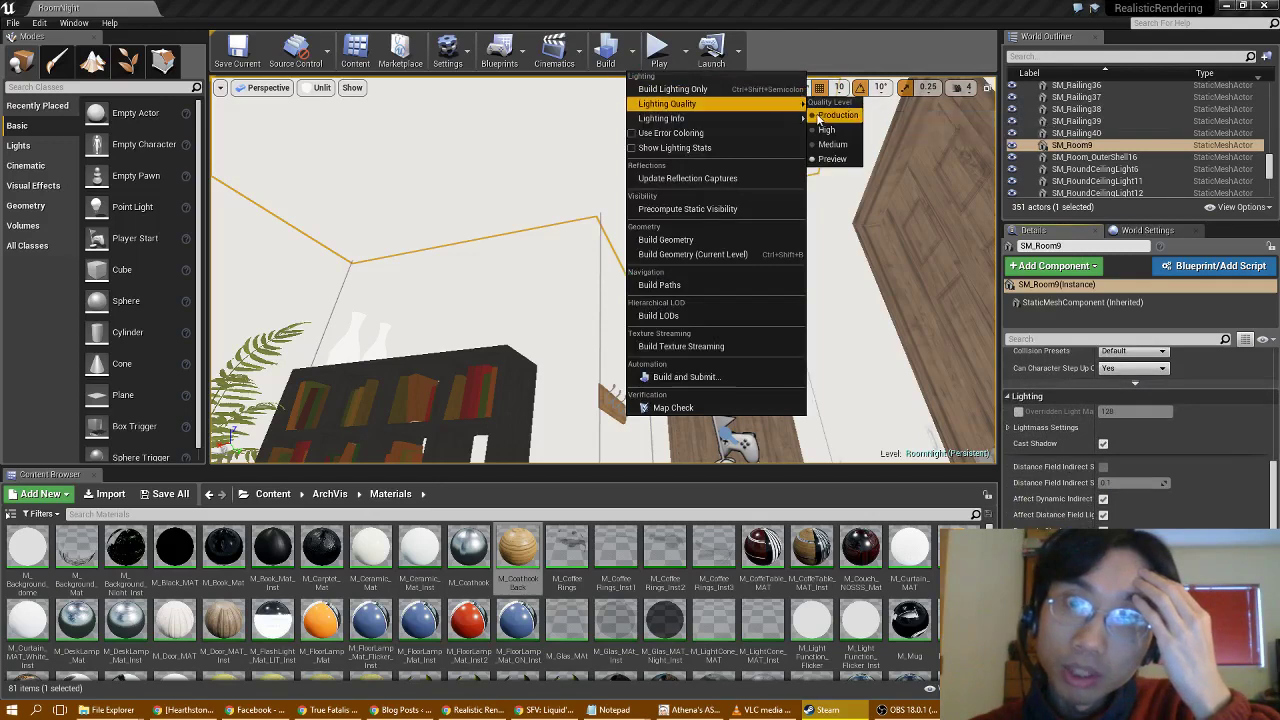
{"action": "left_click", "coordinate": [634, 47]}
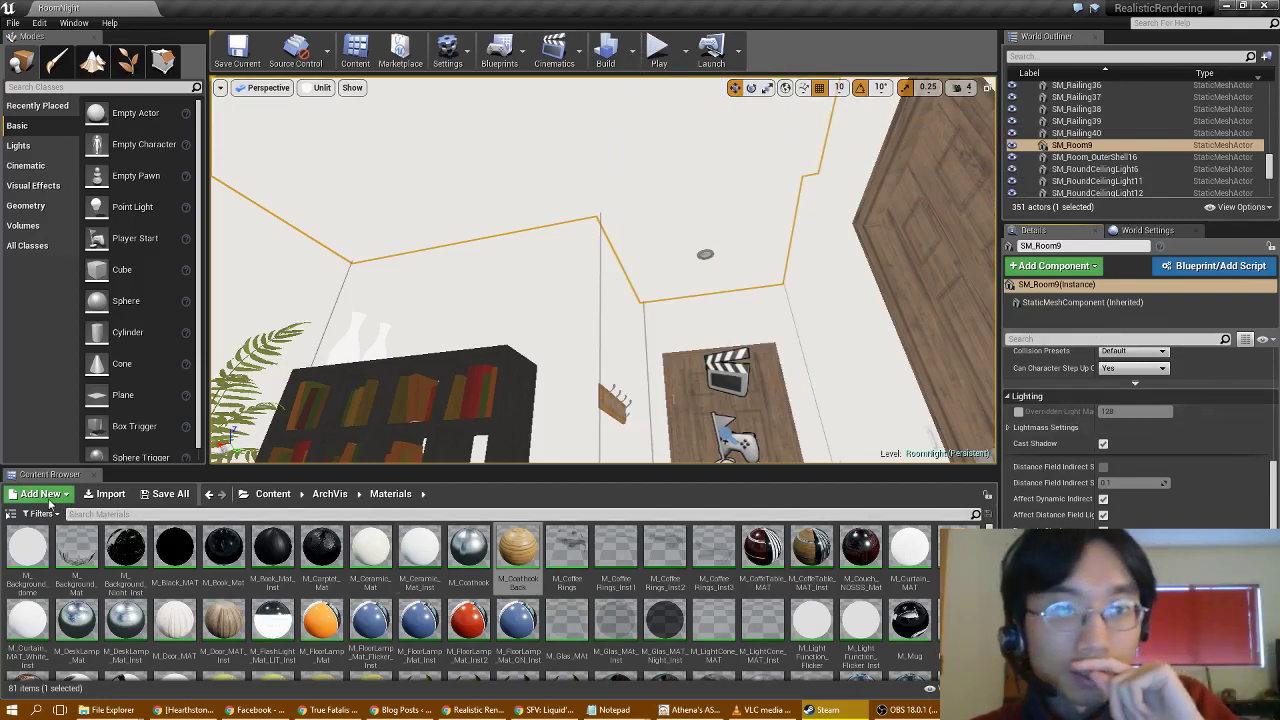
Step: Browse to the ArchVis Mesh folder and select the SM_Room_OuterShell static mesh
{"action": "left_click", "coordinate": [329, 494]}
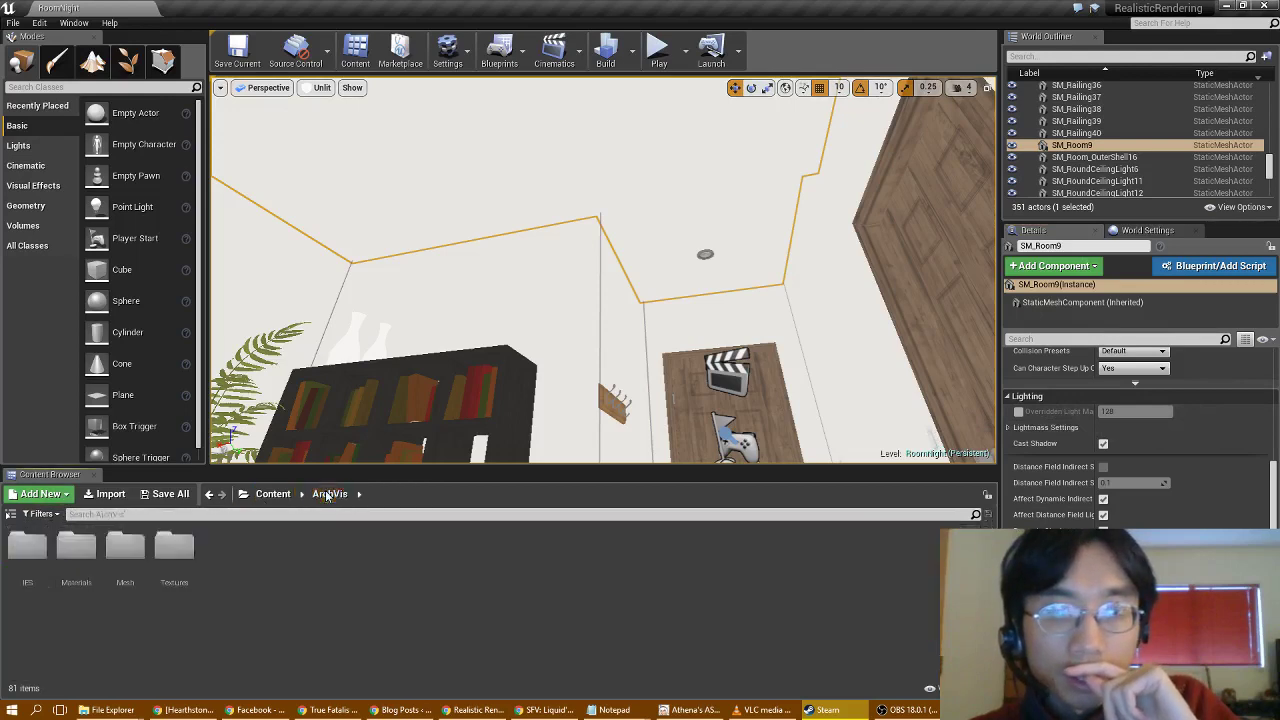
{"action": "double_click", "coordinate": [126, 545]}
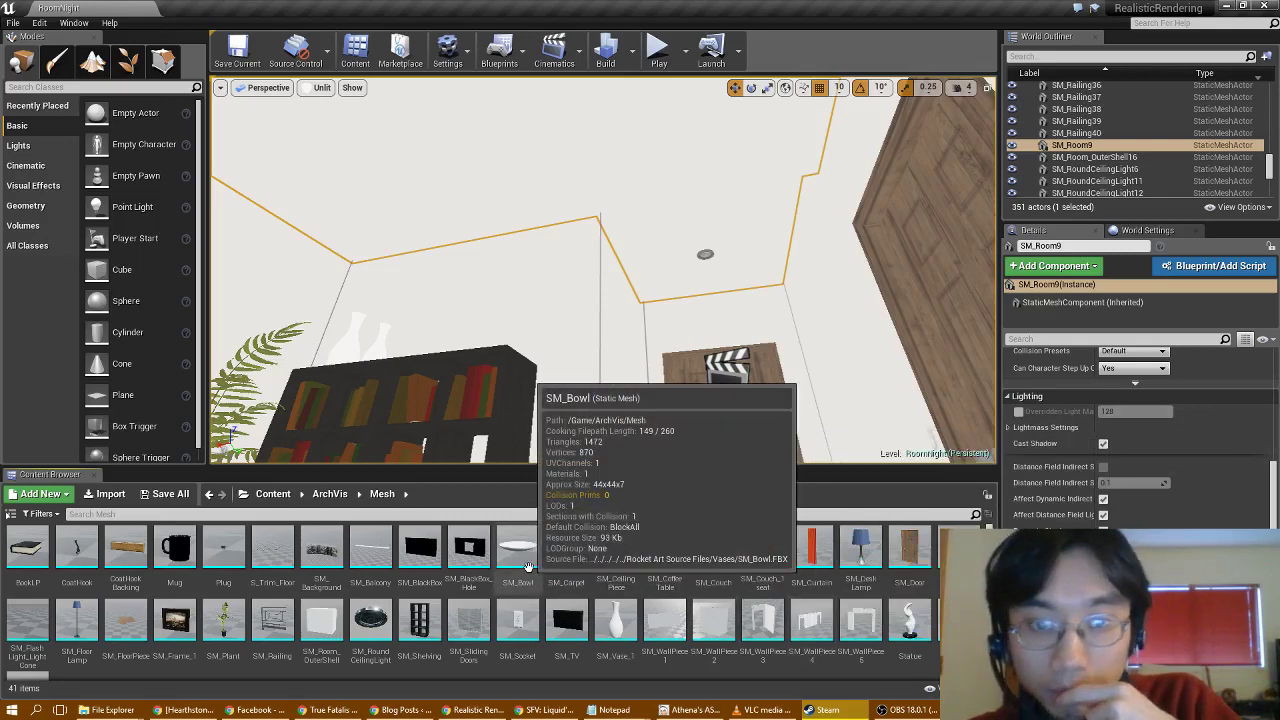
{"action": "left_click", "coordinate": [321, 628]}
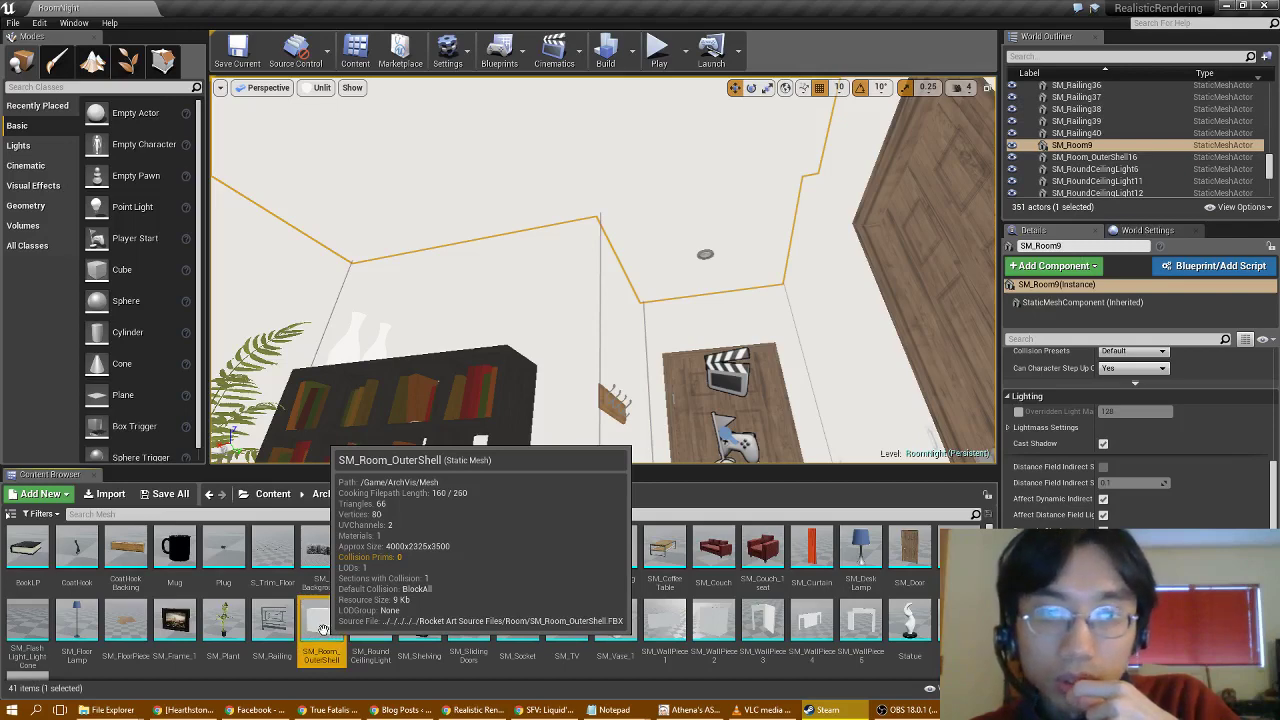
Step: Open SM_Room_OuterShell in the Static Mesh Editor, inspect its geometry from different angles, and close the editor
{"action": "double_click", "coordinate": [318, 628]}
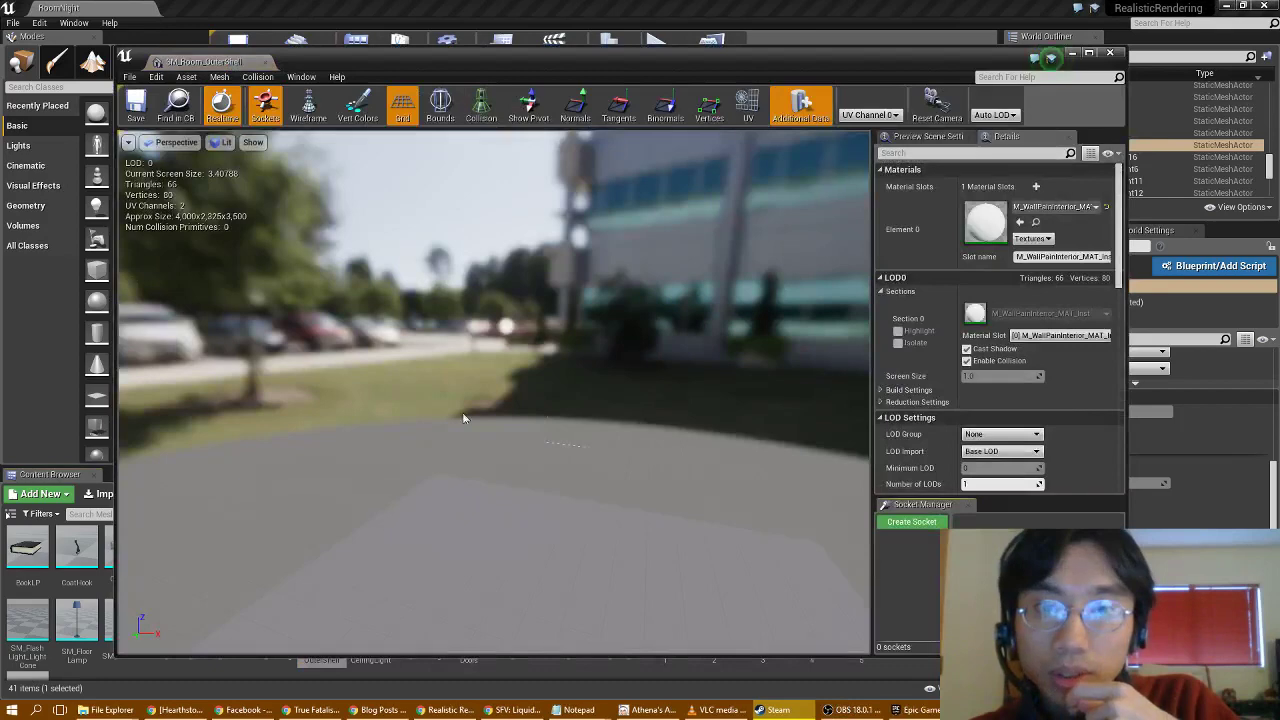
{"action": "left_click_drag", "start_coordinate": [488, 388], "coordinate": [600, 460]}
{"action": "right_click_drag", "start_coordinate": [600, 460], "coordinate": [785, 460]}
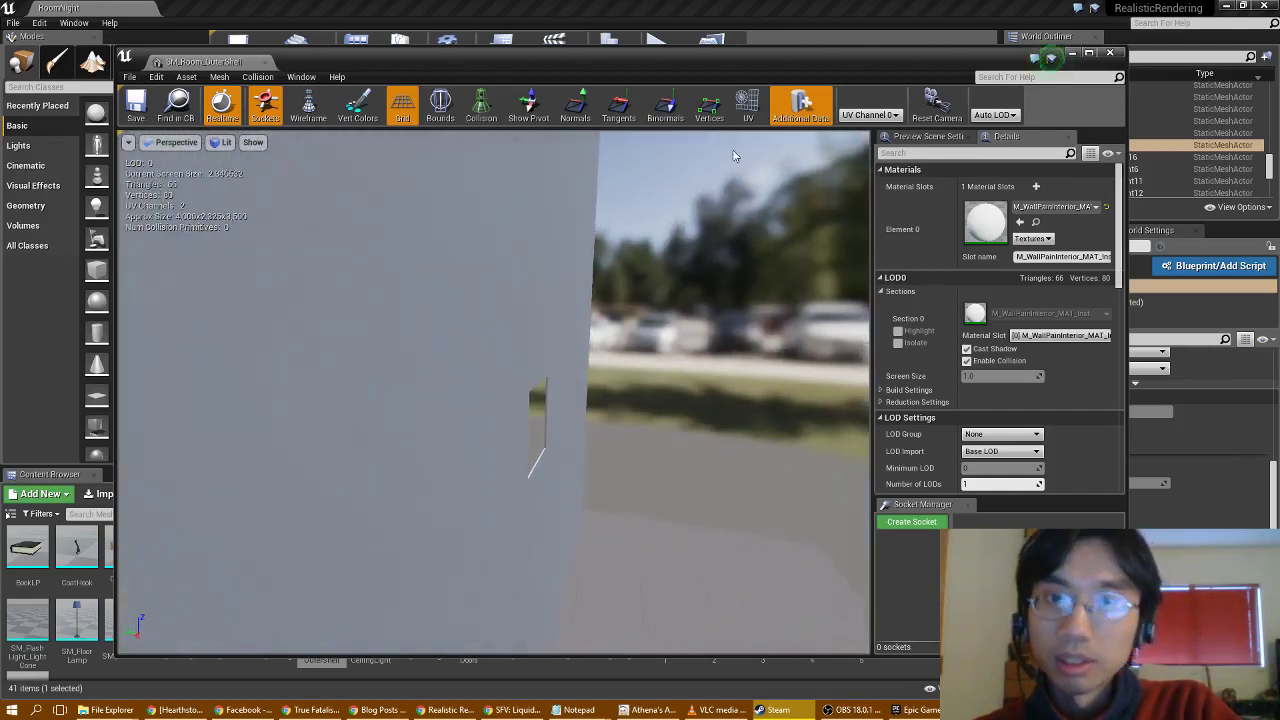
{"action": "left_click", "coordinate": [1110, 53]}
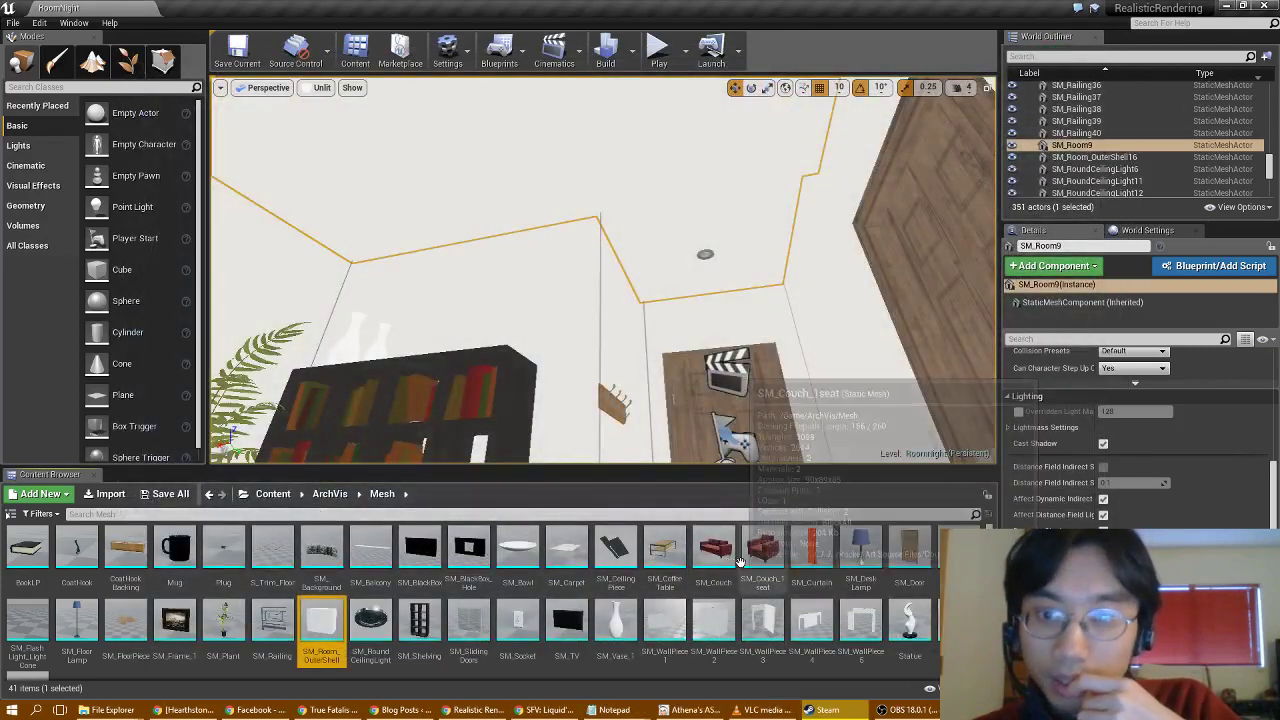
Step: Check which mesh the selected SM_Room9 actor uses and open SM_CeilingPiece in the Static Mesh Editor
{"action": "scroll", "coordinate": [740, 560], "scroll_direction": "down", "scroll_amount": 1}
{"action": "scroll", "coordinate": [740, 560], "scroll_direction": "up", "scroll_amount": 1}
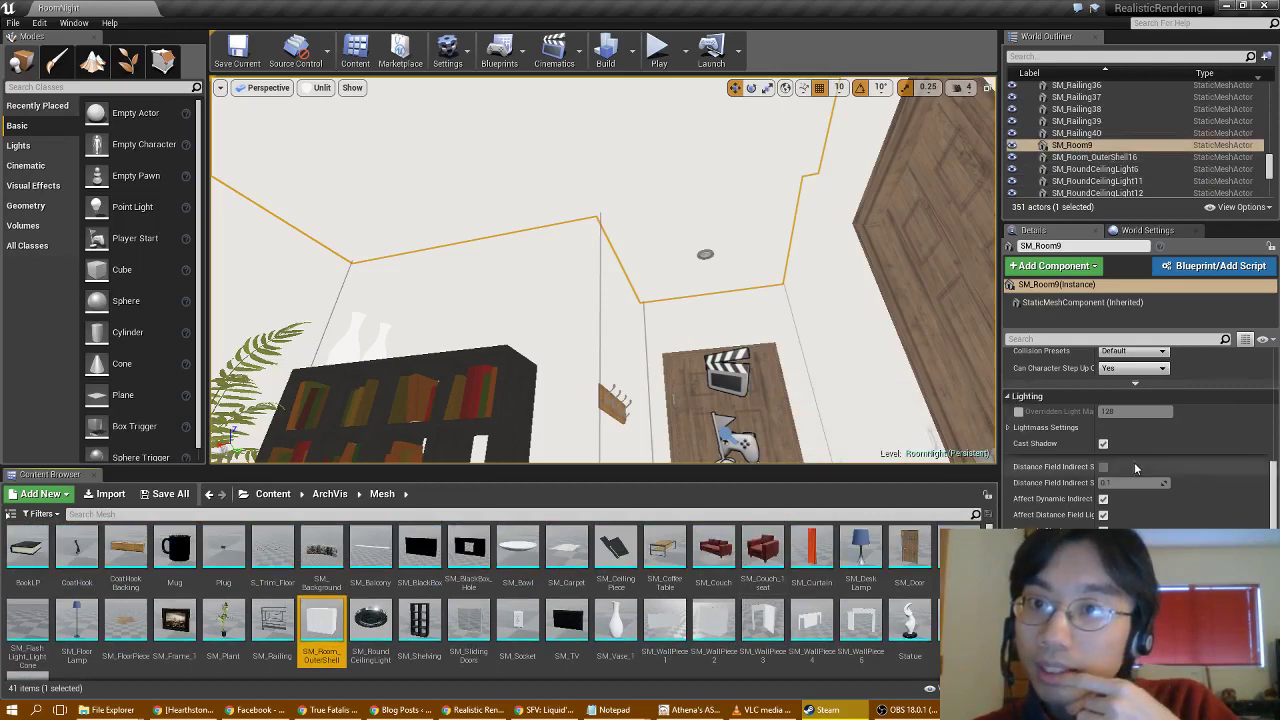
{"action": "scroll", "coordinate": [1134, 464], "scroll_direction": "up", "scroll_amount": 5}
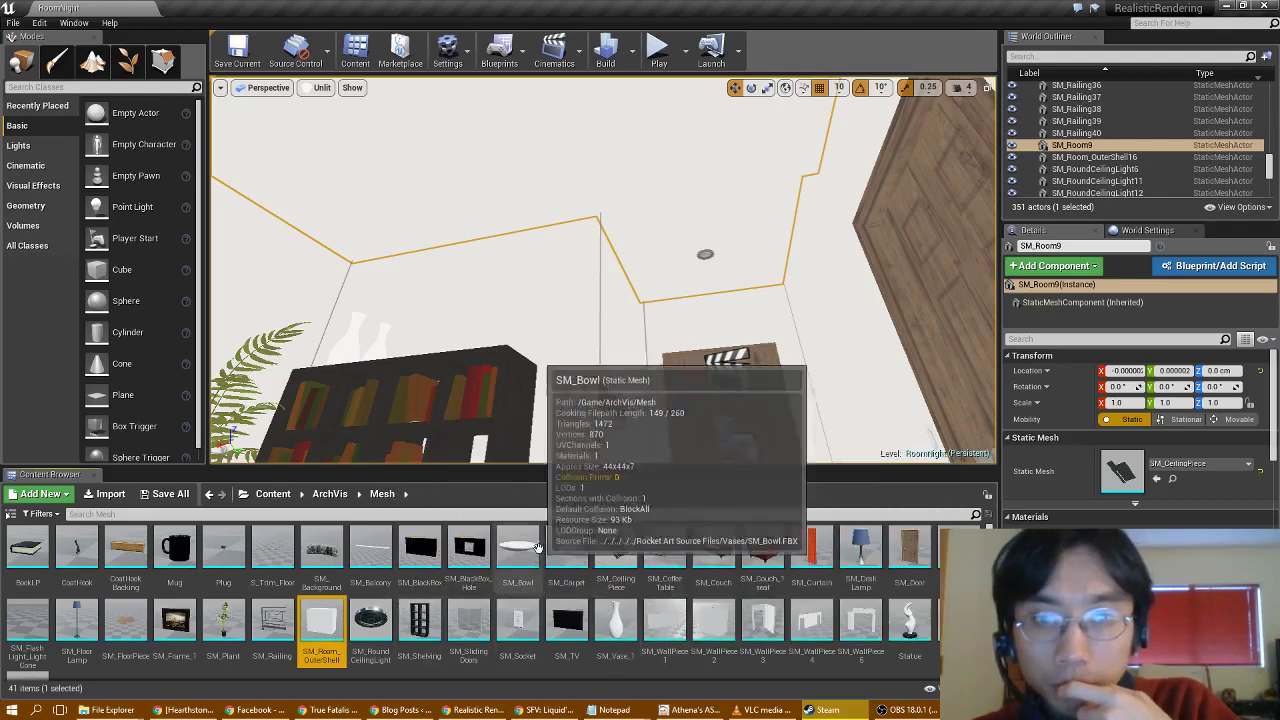
{"action": "left_click", "coordinate": [603, 540]}
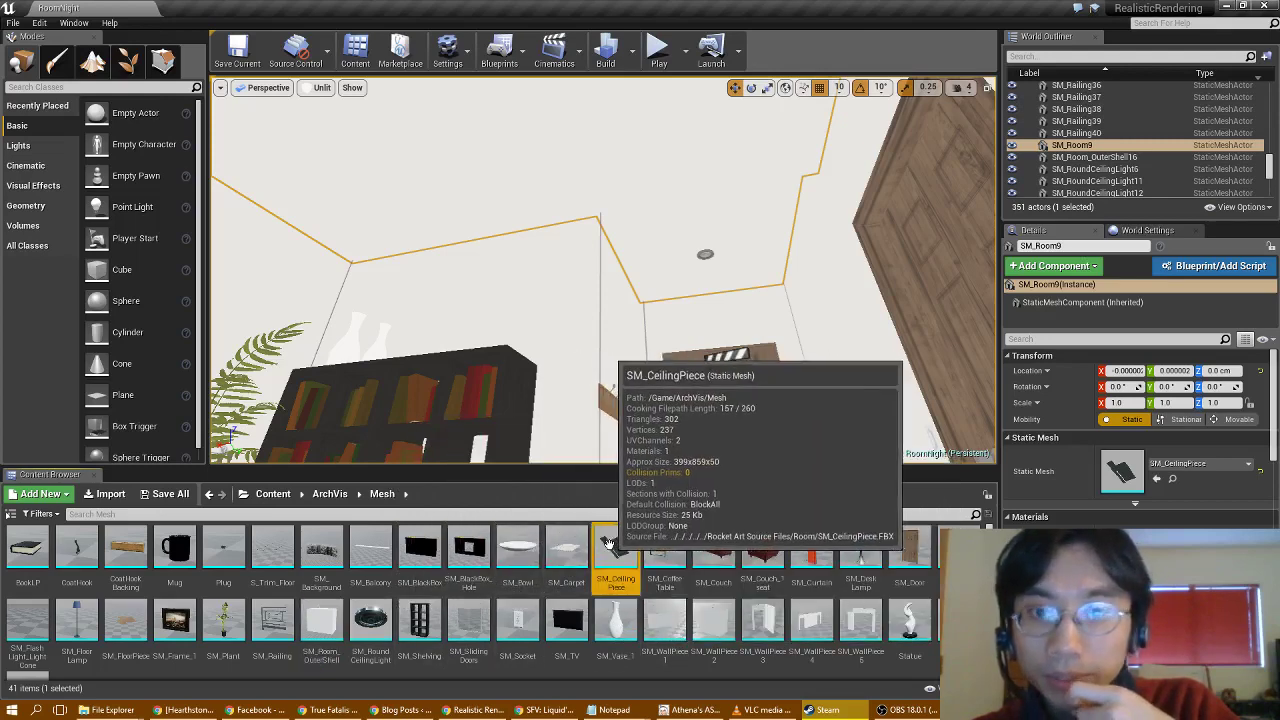
{"action": "double_click", "coordinate": [604, 545]}
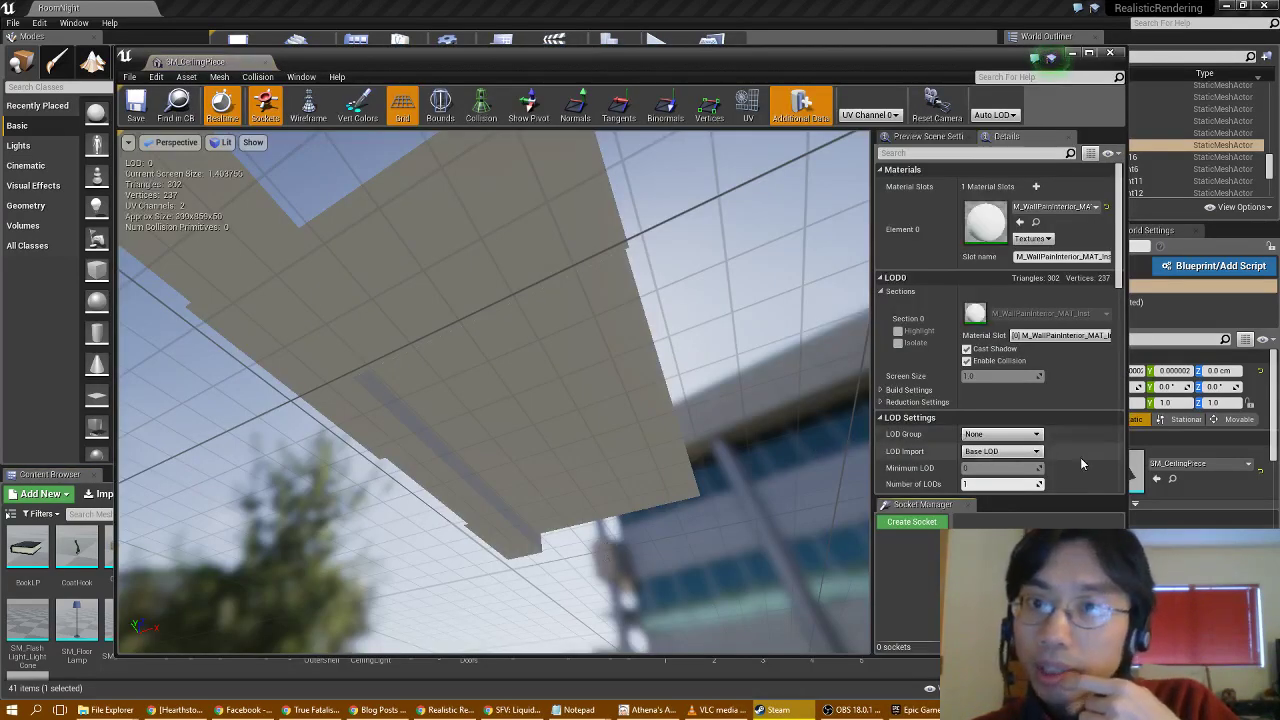
Step: Set SM_CeilingPiece's Light Map Resolution to 256 and close the Static Mesh Editor
{"action": "scroll", "coordinate": [1080, 457], "scroll_direction": "down", "scroll_amount": 2}
{"action": "scroll", "coordinate": [1081, 458], "scroll_direction": "down", "scroll_amount": 2}
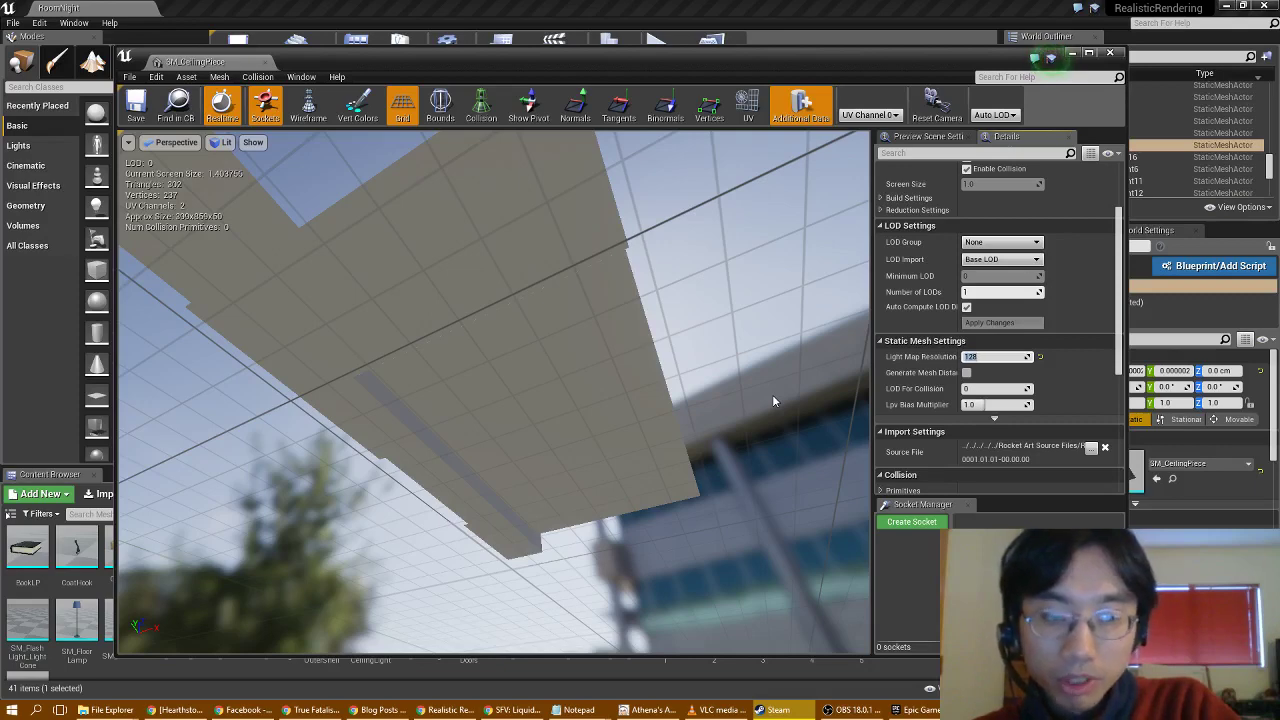
{"action": "type", "text": "256"}
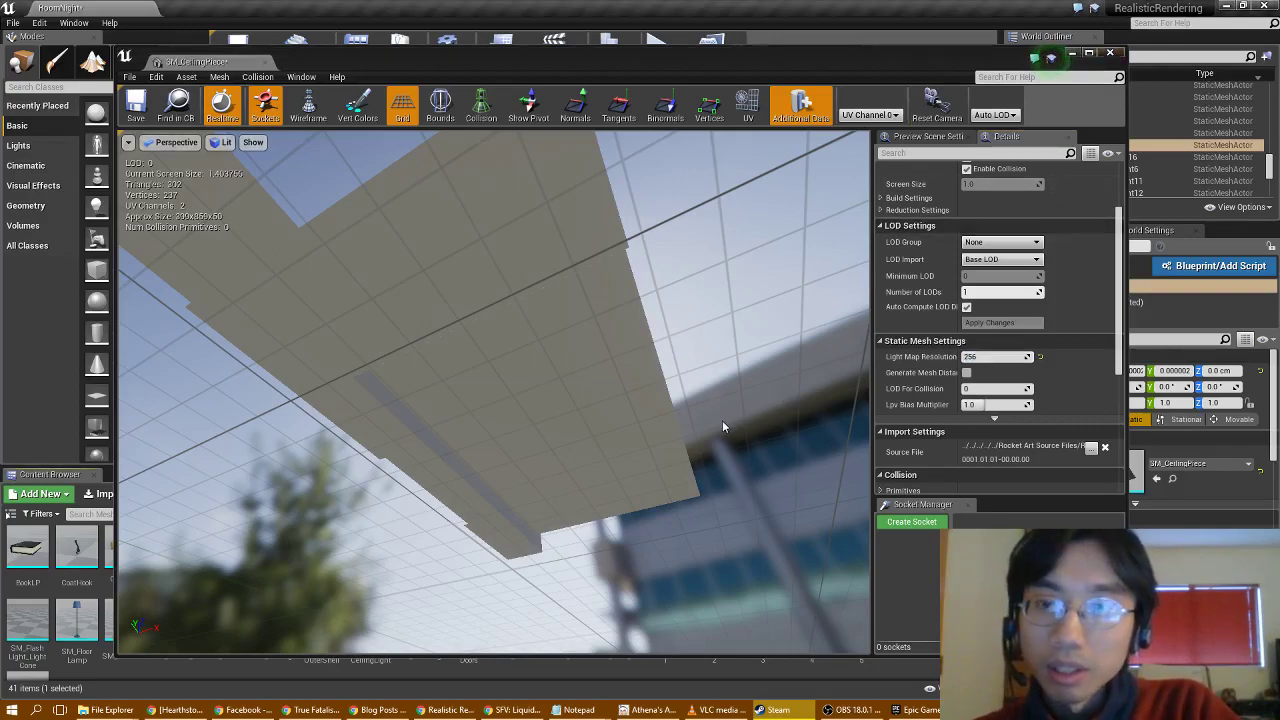
{"action": "left_click", "coordinate": [1109, 53]}
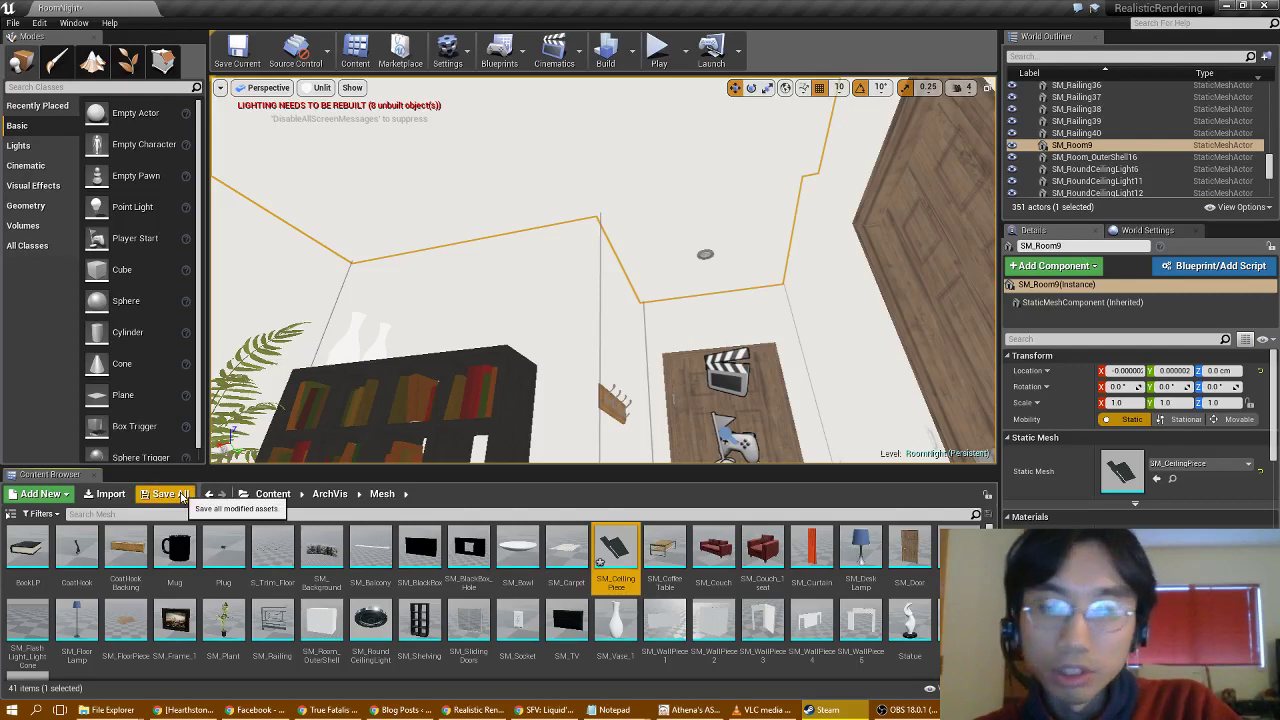
Step: Save the modified SM_CeilingPiece mesh and RoomNight level, and start building the level
{"action": "left_click", "coordinate": [182, 496]}
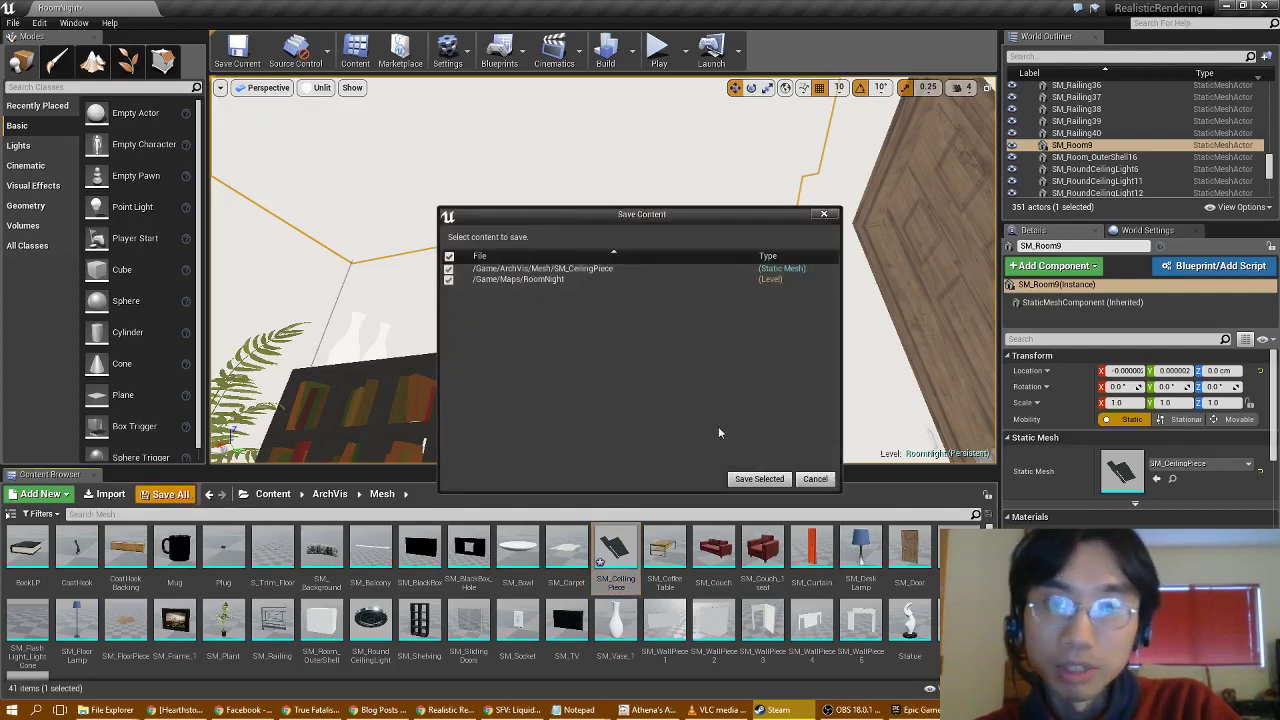
{"action": "left_click", "coordinate": [759, 478]}
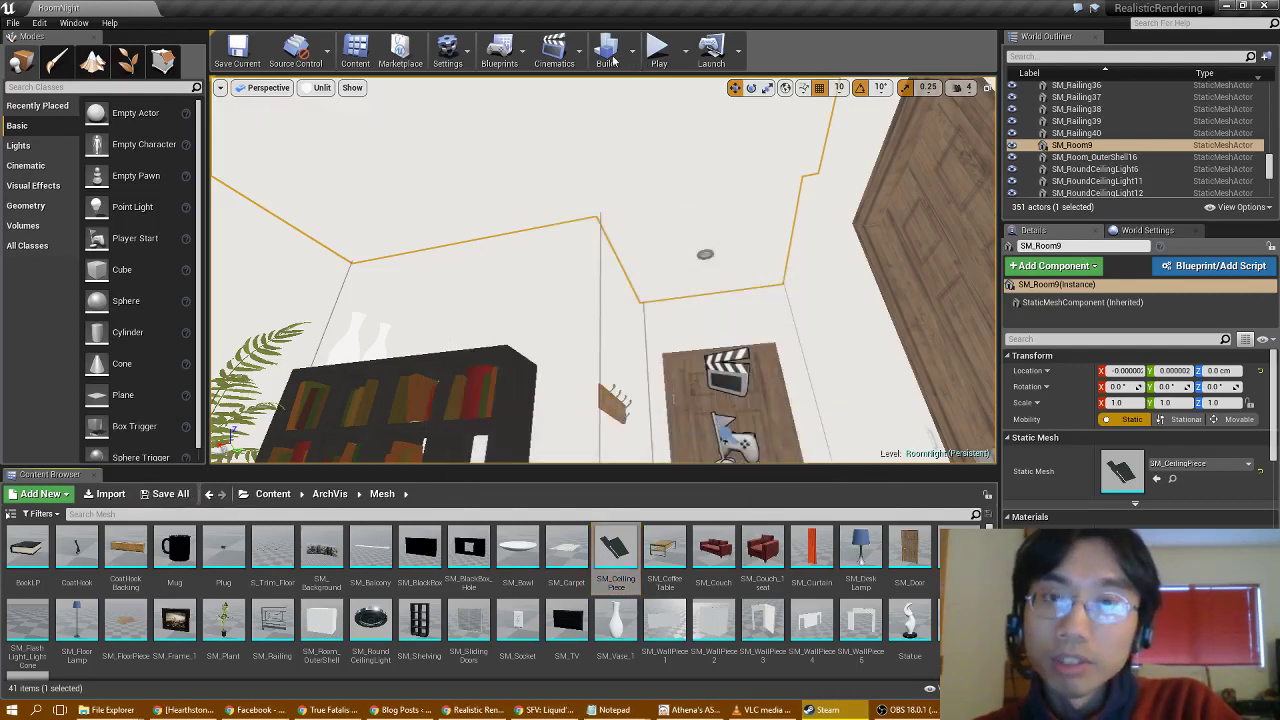
{"action": "left_click", "coordinate": [613, 60]}
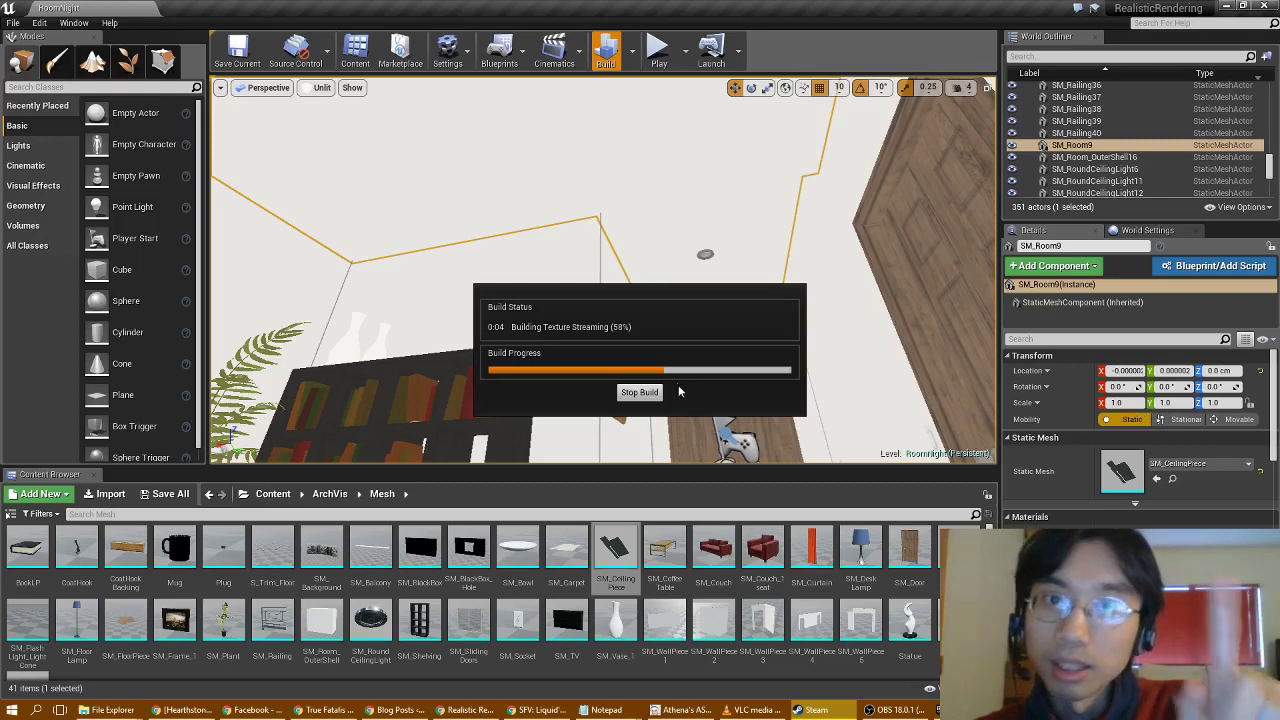
Step: Switch to the Realistic Rendering documentation in Chrome and find the material property table, checking back on the Unreal Editor build once
{"action": "mouse_move", "coordinate": [687, 710]}
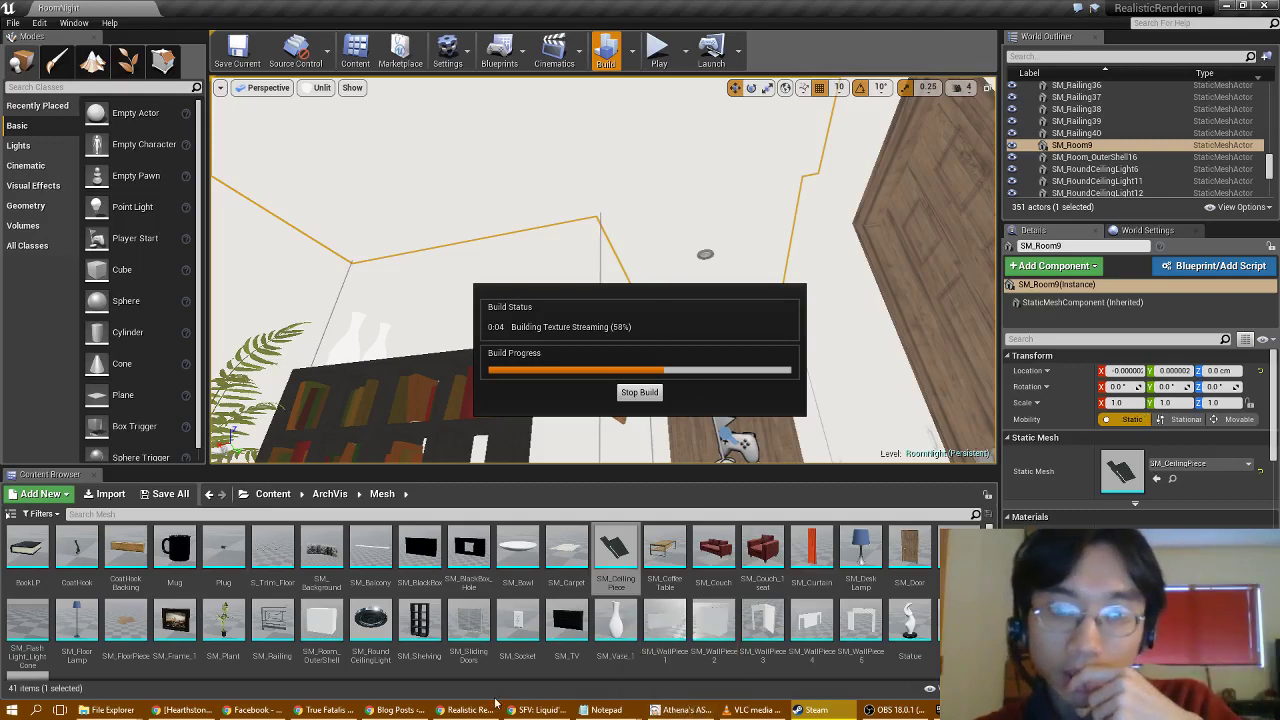
{"action": "left_click", "coordinate": [494, 703]}
{"action": "scroll", "coordinate": [520, 536], "scroll_direction": "down", "scroll_amount": 2}
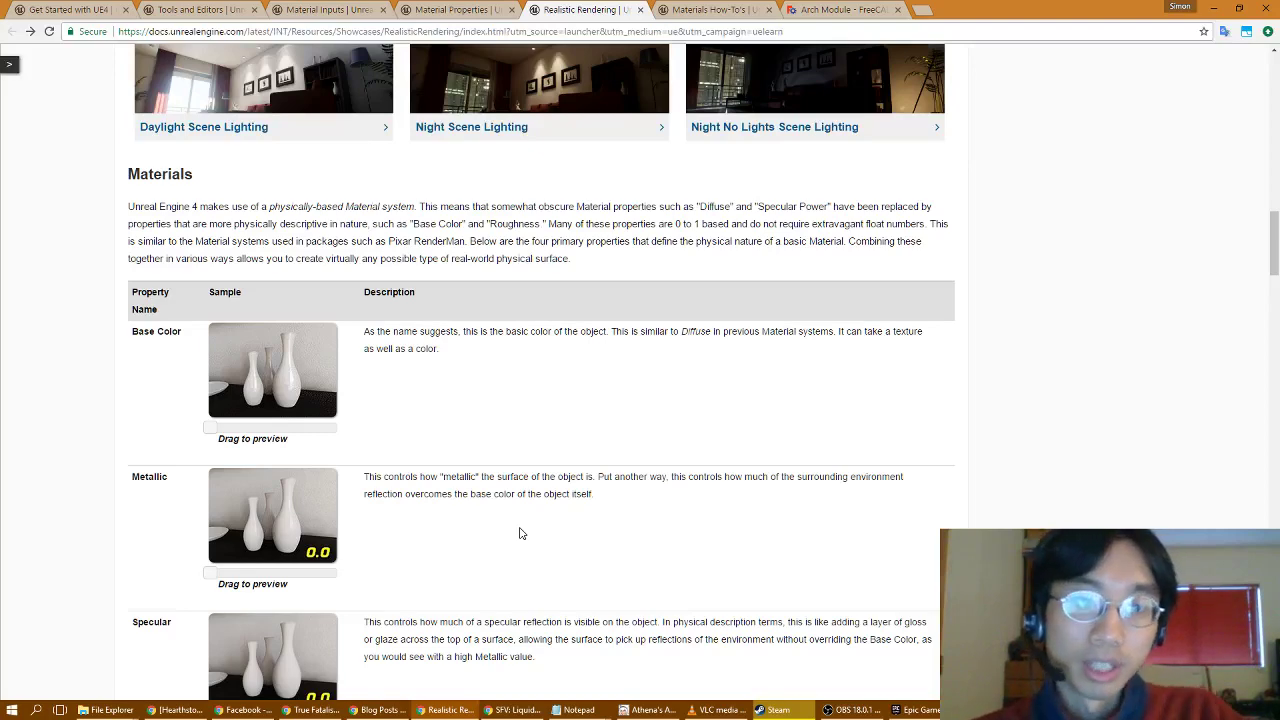
{"action": "scroll", "coordinate": [519, 533], "scroll_direction": "down", "scroll_amount": 2}
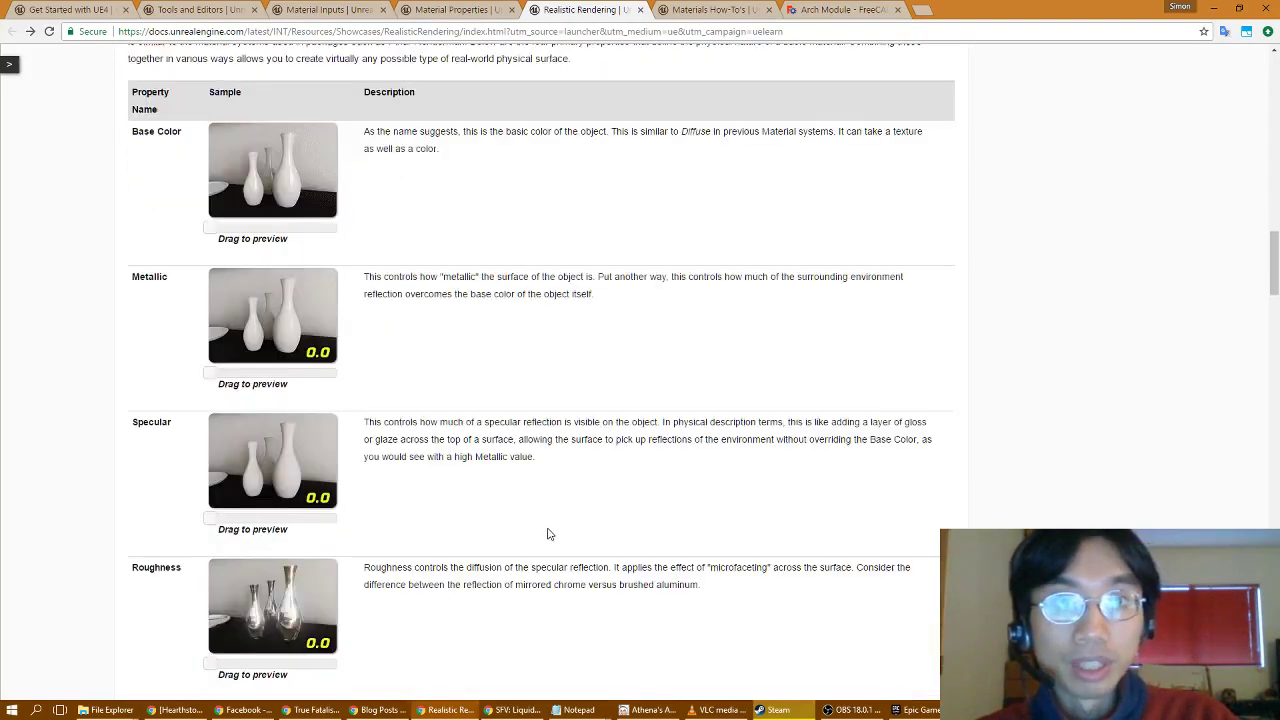
{"action": "key", "text": "alt+Tab"}
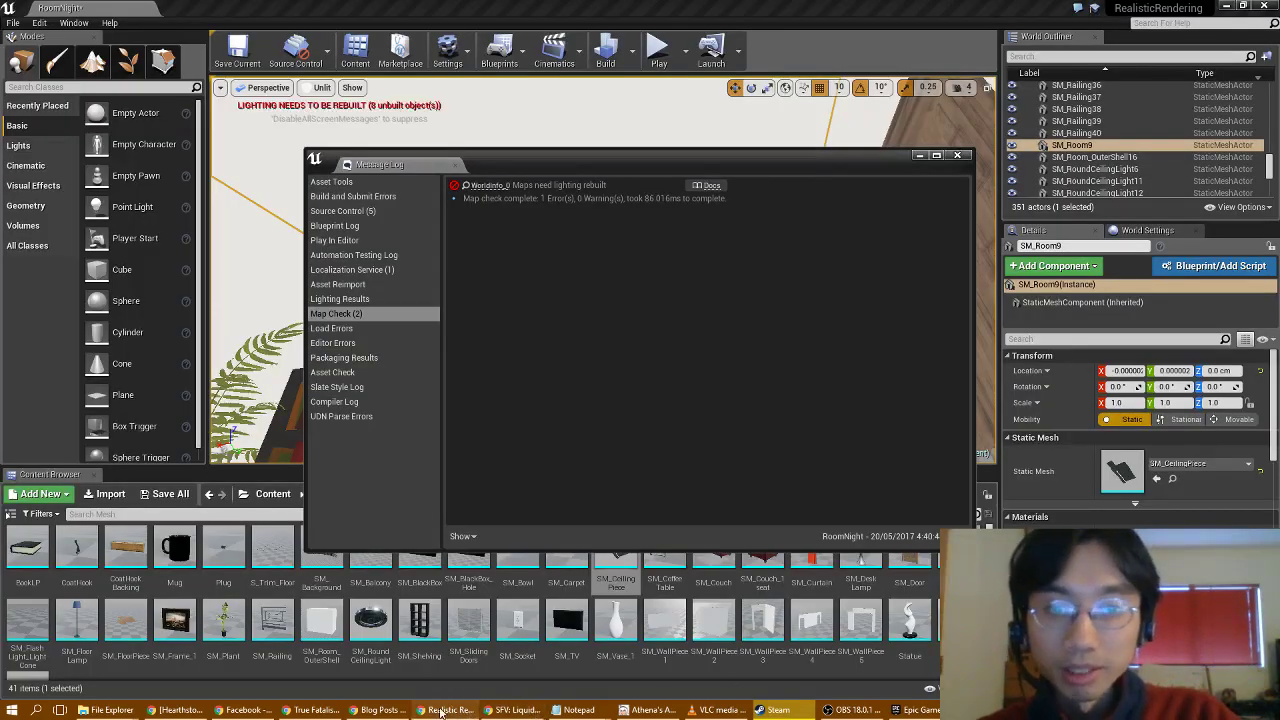
{"action": "mouse_move", "coordinate": [440, 712]}
{"action": "left_click", "coordinate": [472, 688]}
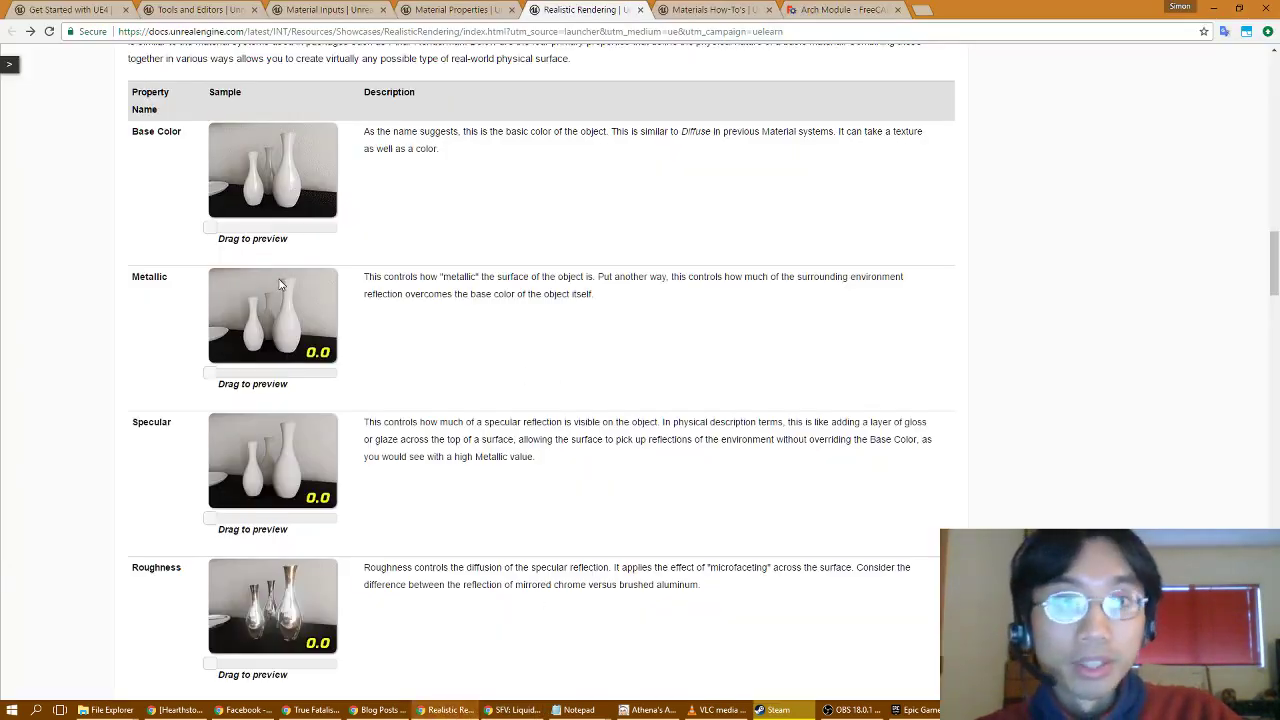
Step: Preview the Base Color sample and compare the Metallic sample at 0.0 and 1.0 in the documentation
{"action": "mouse_move", "coordinate": [208, 229]}
{"action": "left_mouse_down"}
{"action": "mouse_move", "coordinate": [337, 232]}
{"action": "mouse_move", "coordinate": [195, 236]}
{"action": "left_mouse_up"}
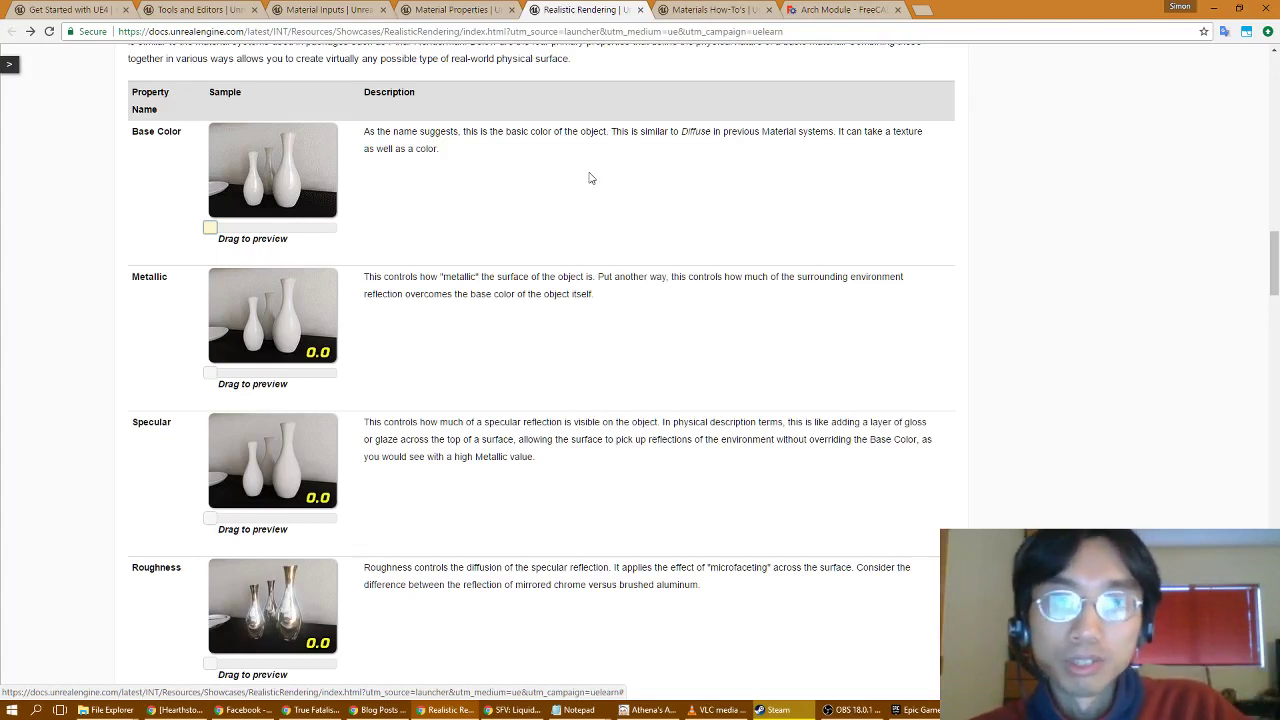
{"action": "left_click_drag", "start_coordinate": [206, 378], "coordinate": [355, 391]}
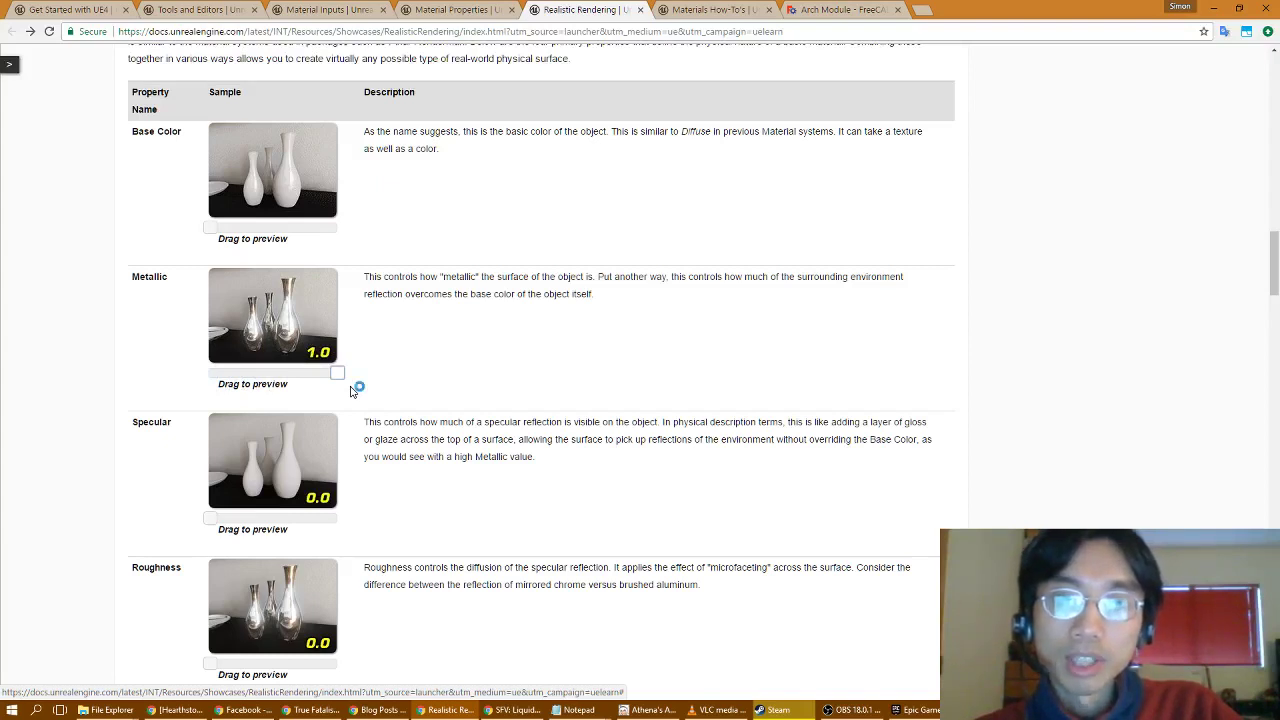
{"action": "left_click_drag", "start_coordinate": [338, 374], "coordinate": [160, 367]}
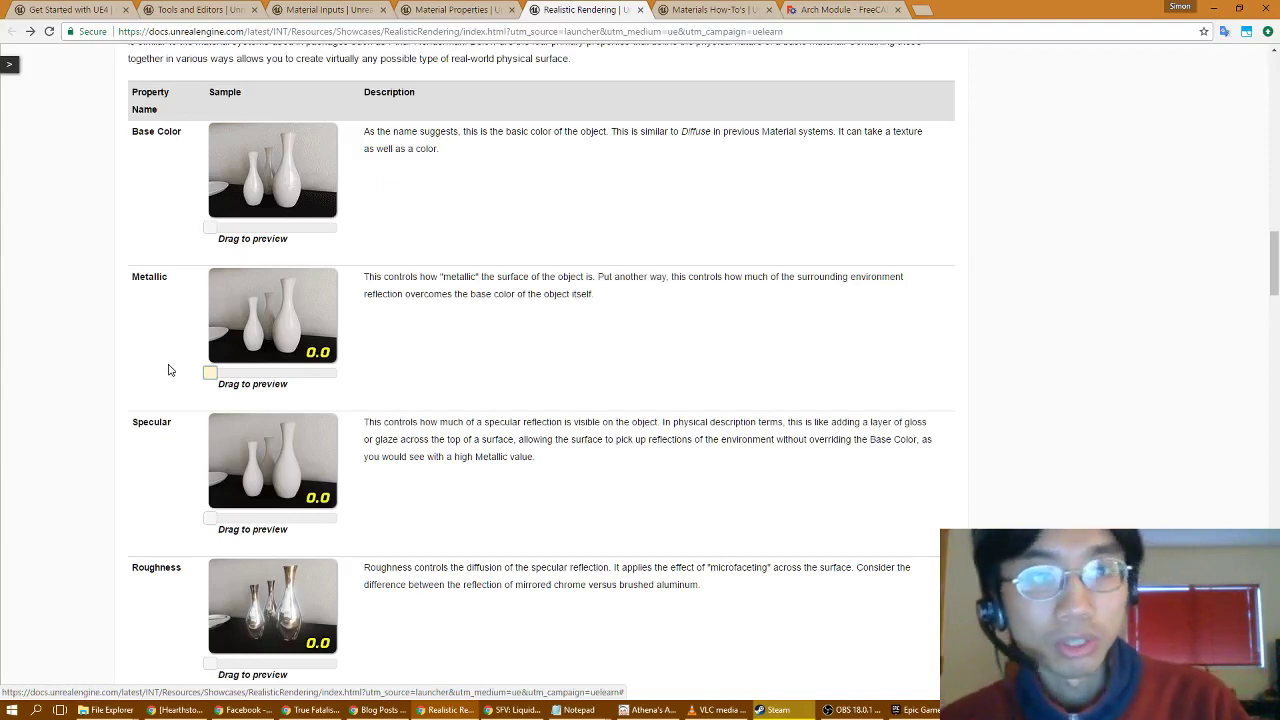
{"action": "left_click_drag", "start_coordinate": [208, 373], "coordinate": [334, 372]}
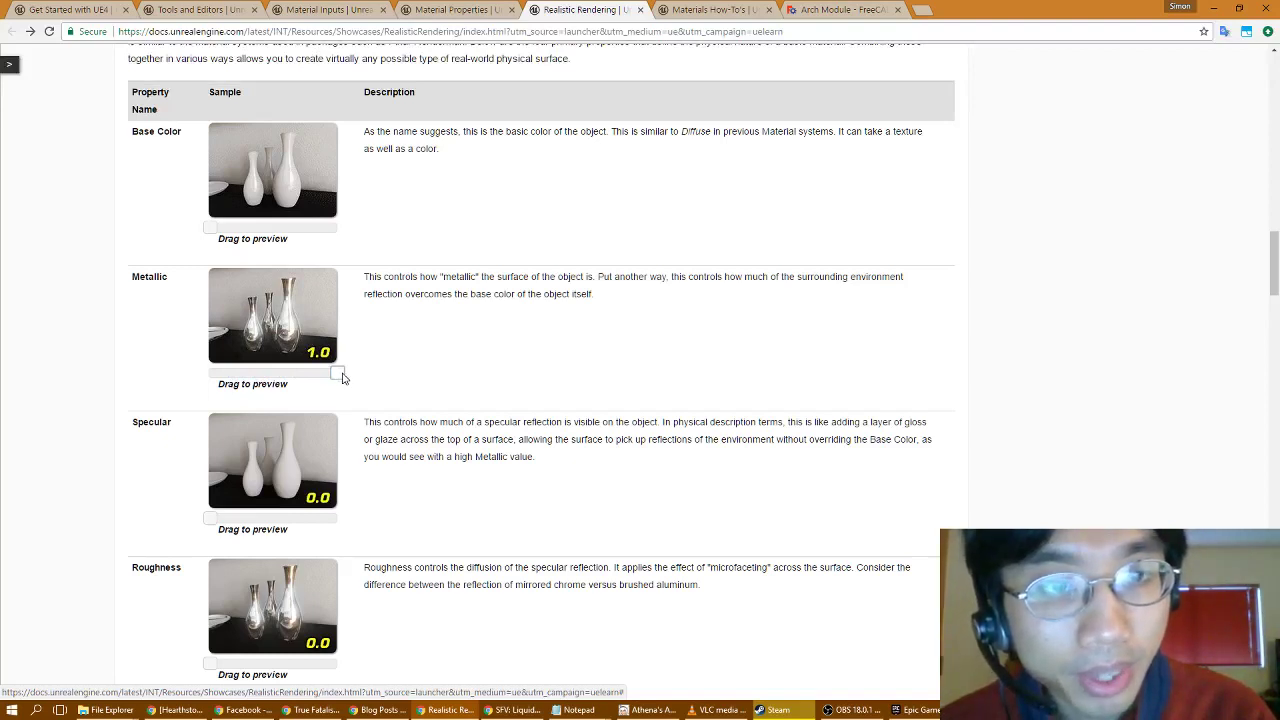
{"action": "left_click_drag", "start_coordinate": [340, 375], "coordinate": [211, 377]}
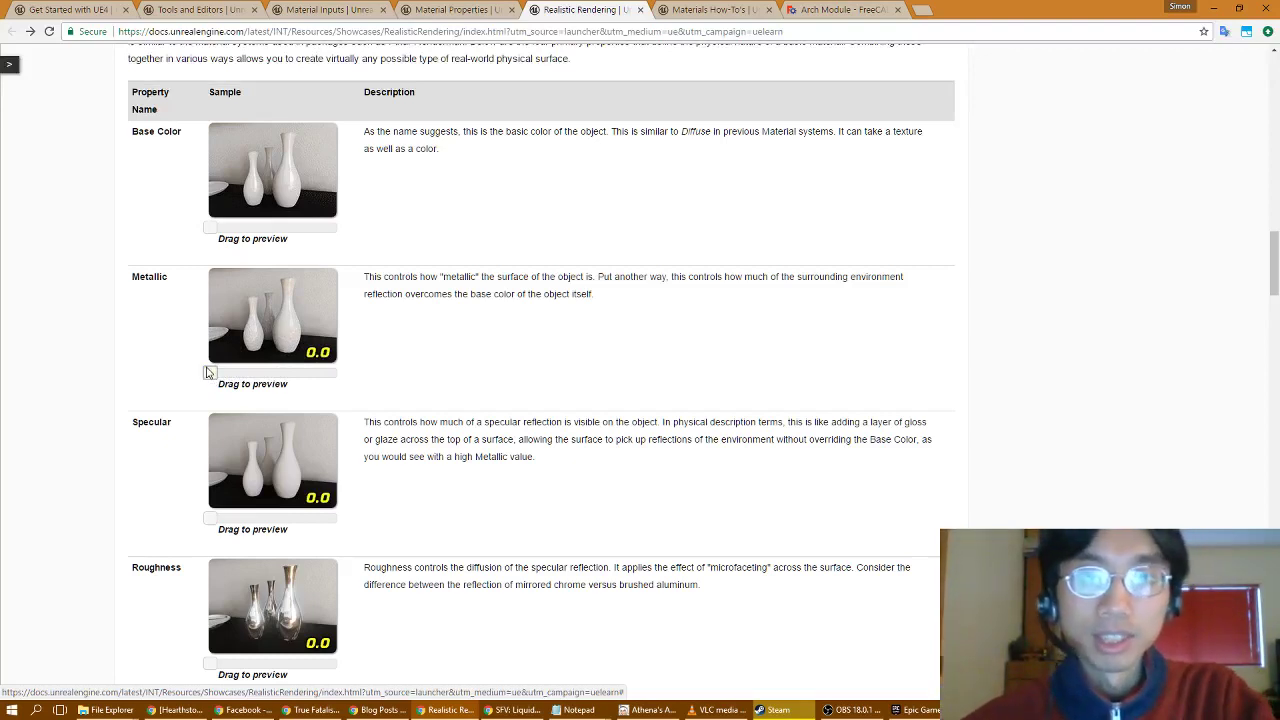
{"action": "left_click_drag", "start_coordinate": [209, 372], "coordinate": [186, 389]}
Step: Preview the Specular sample's range and compare it with the Metallic sample, returning both to 0.0
{"action": "scroll", "coordinate": [443, 454], "scroll_direction": "down", "scroll_amount": 1}
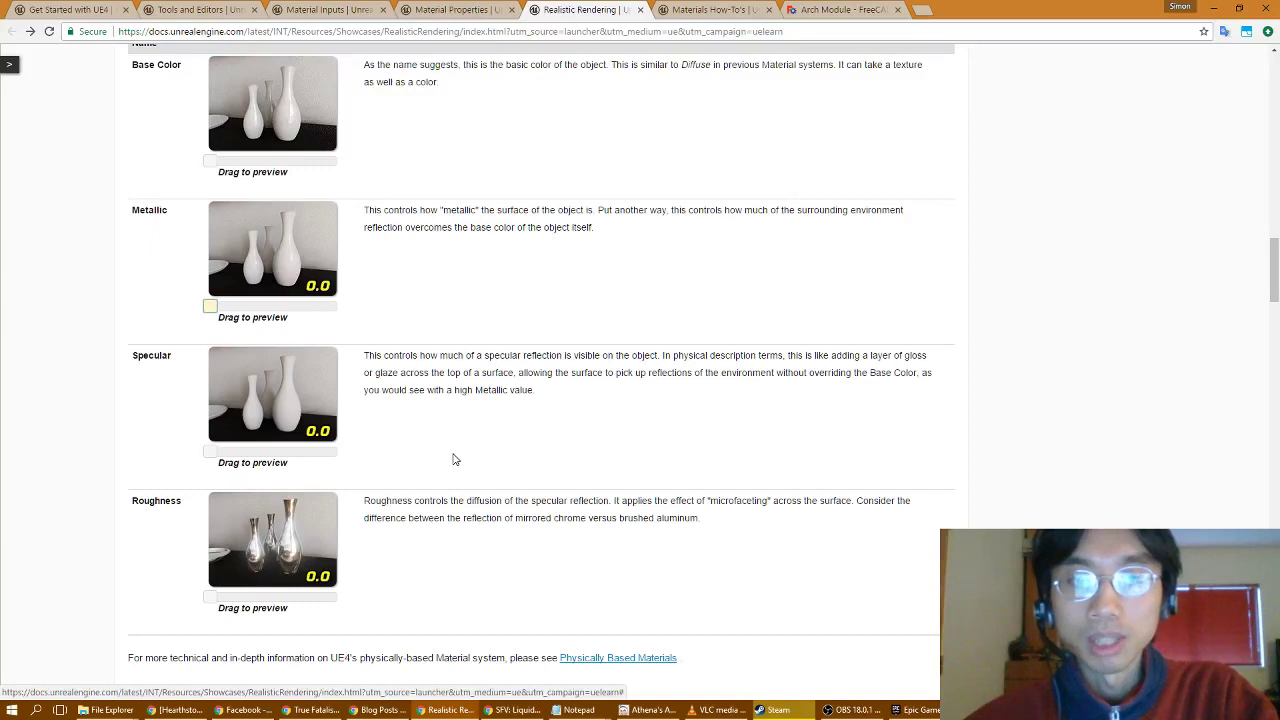
{"action": "left_click_drag", "start_coordinate": [210, 451], "coordinate": [205, 480]}
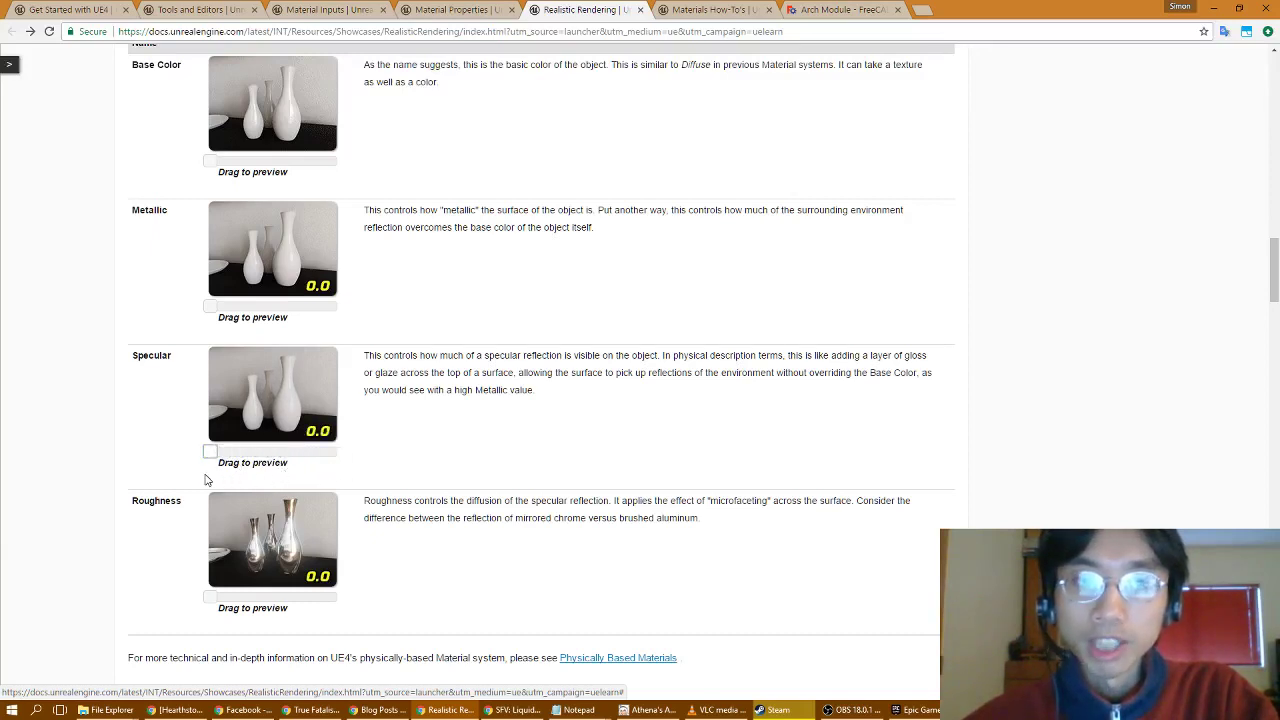
{"action": "mouse_move", "coordinate": [211, 309]}
{"action": "left_mouse_down"}
{"action": "mouse_move", "coordinate": [341, 319]}
{"action": "mouse_move", "coordinate": [211, 322]}
{"action": "left_mouse_up"}
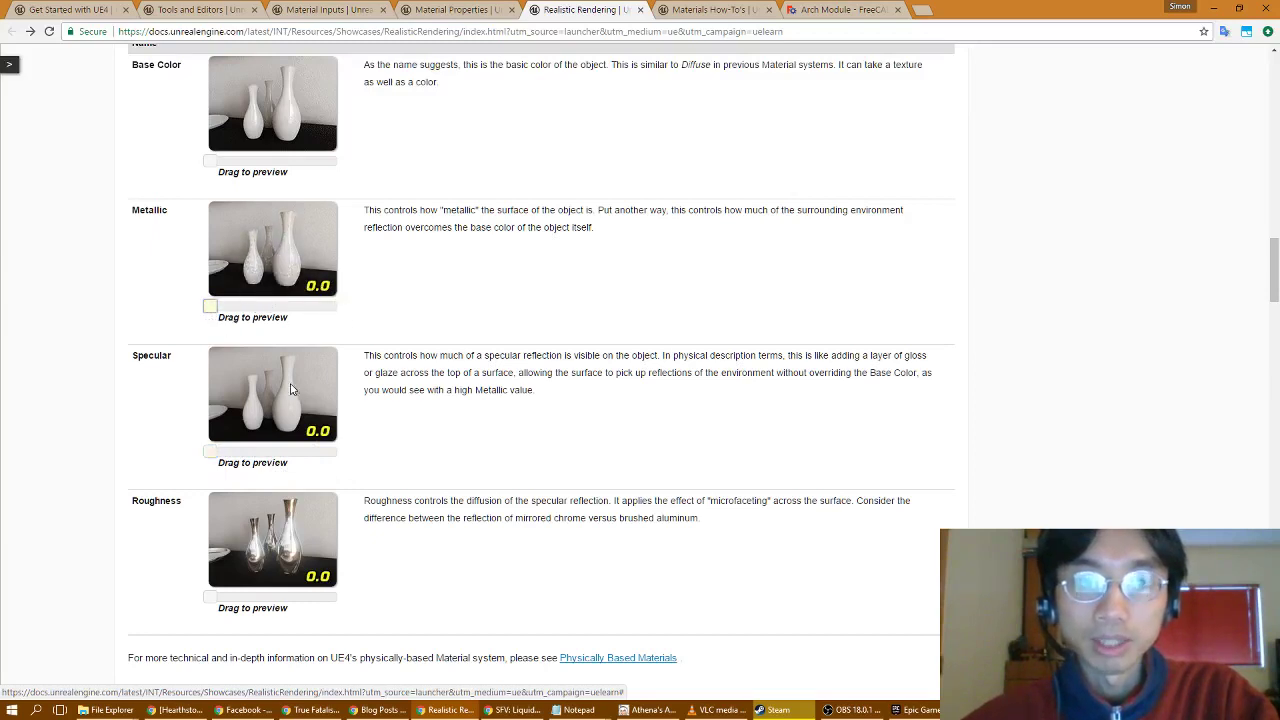
Step: Preview the Roughness sample at 1.0 and 0.3, return it to 0.0, and reread the material property descriptions
{"action": "scroll", "coordinate": [435, 470], "scroll_direction": "down", "scroll_amount": 1}
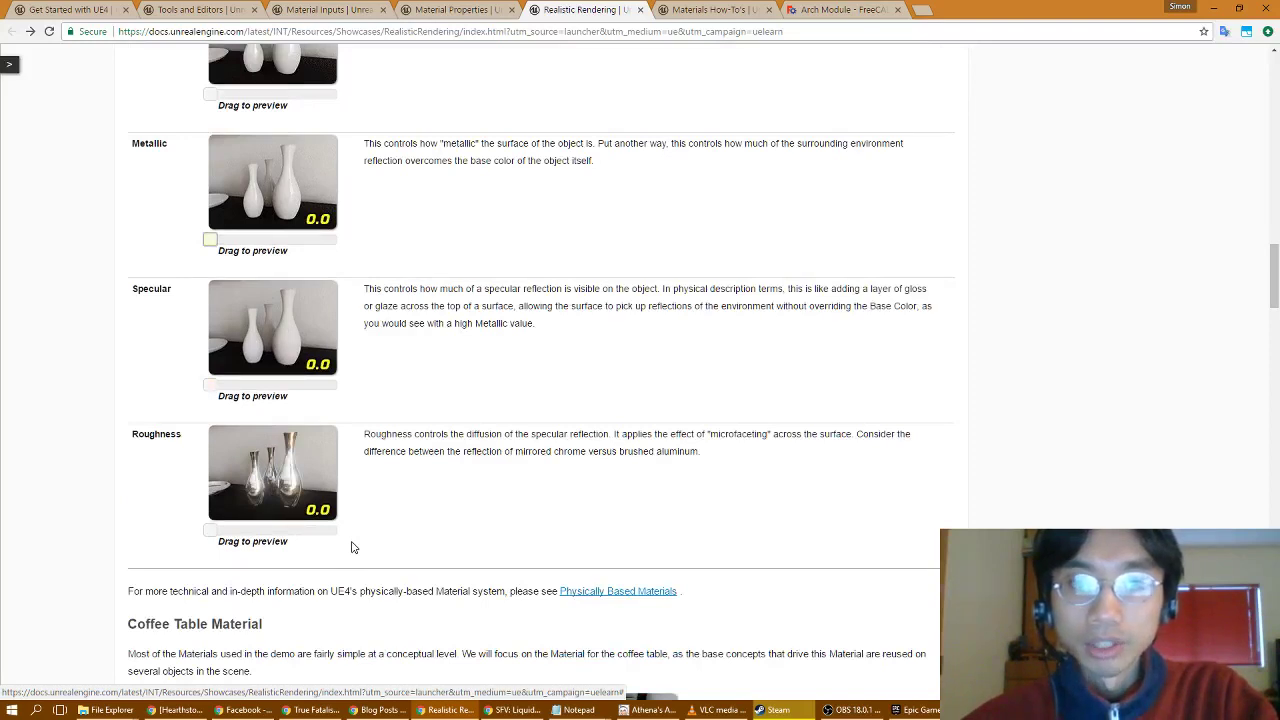
{"action": "scroll", "coordinate": [392, 533], "scroll_direction": "down", "scroll_amount": 1}
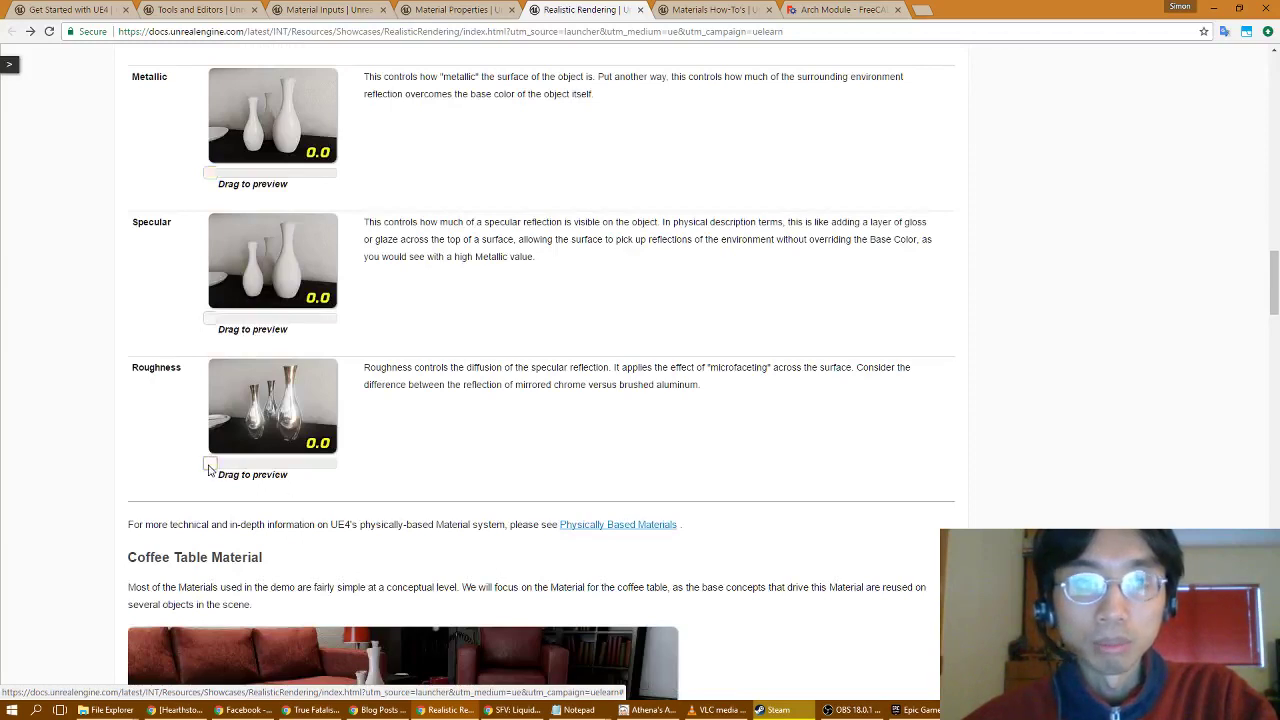
{"action": "left_click_drag", "start_coordinate": [209, 465], "coordinate": [190, 483]}
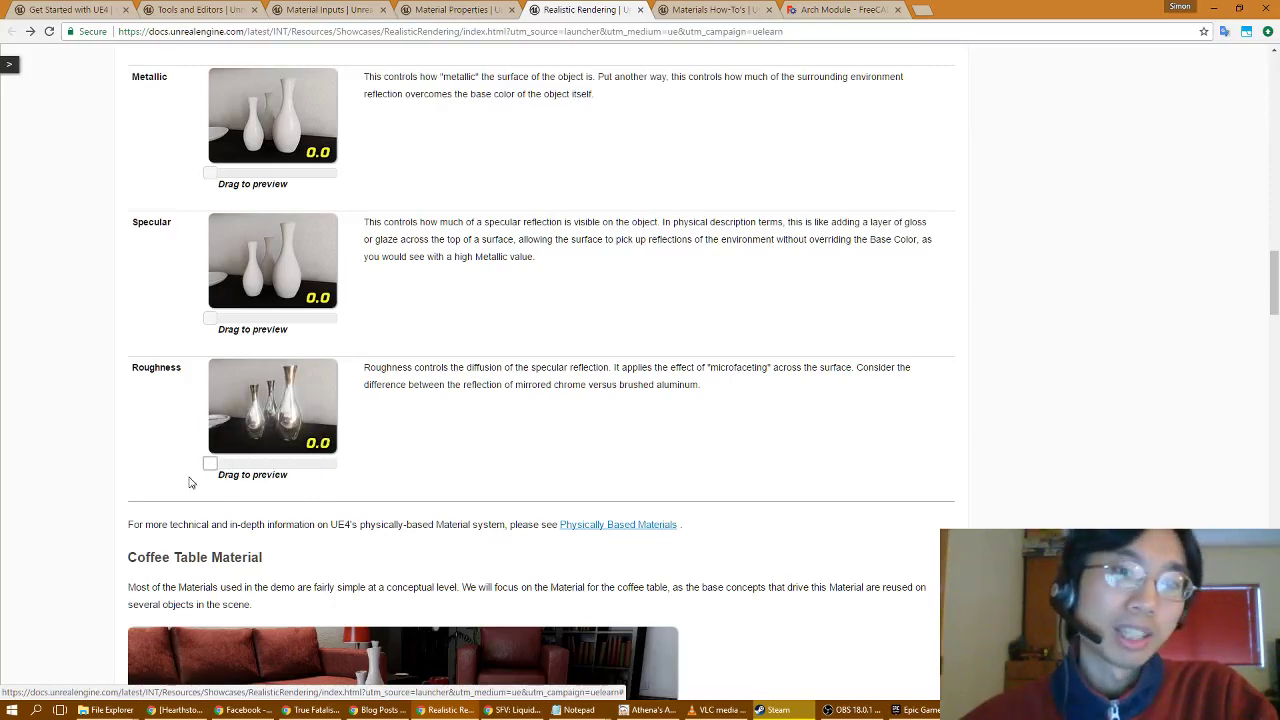
{"action": "scroll", "coordinate": [361, 481], "scroll_direction": "up", "scroll_amount": 5}
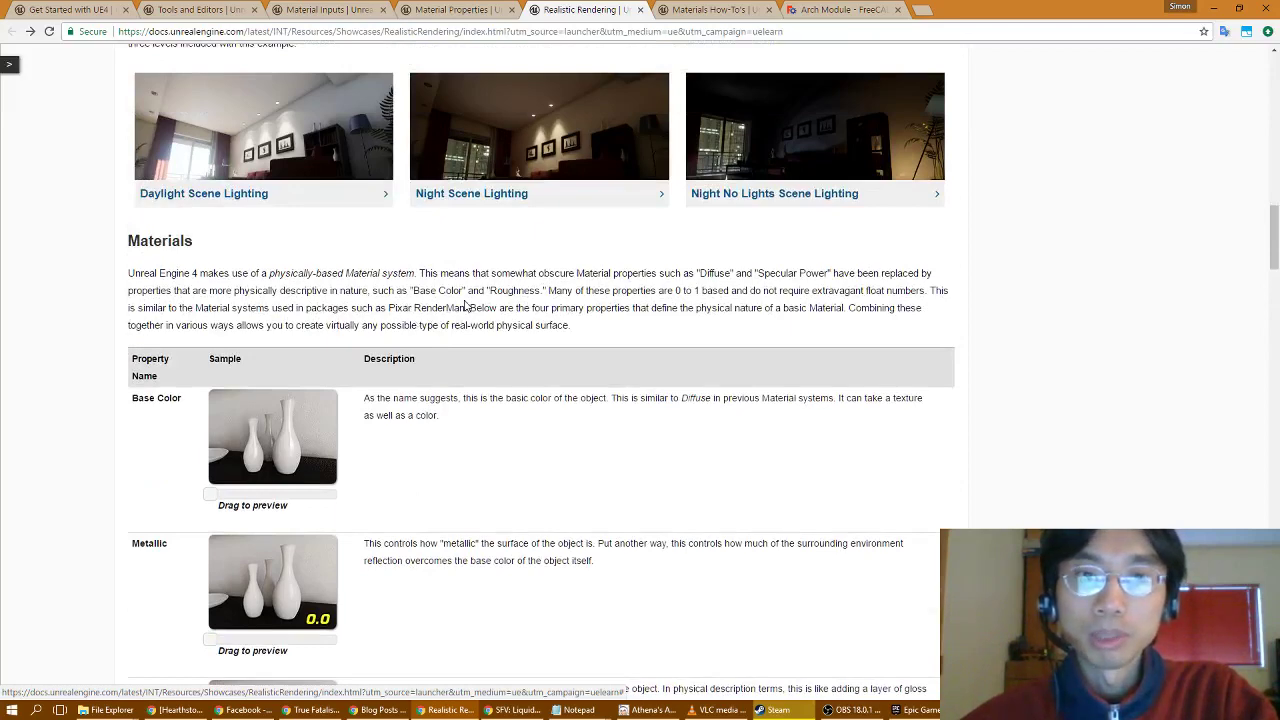
{"action": "scroll", "coordinate": [460, 466], "scroll_direction": "down", "scroll_amount": 5}
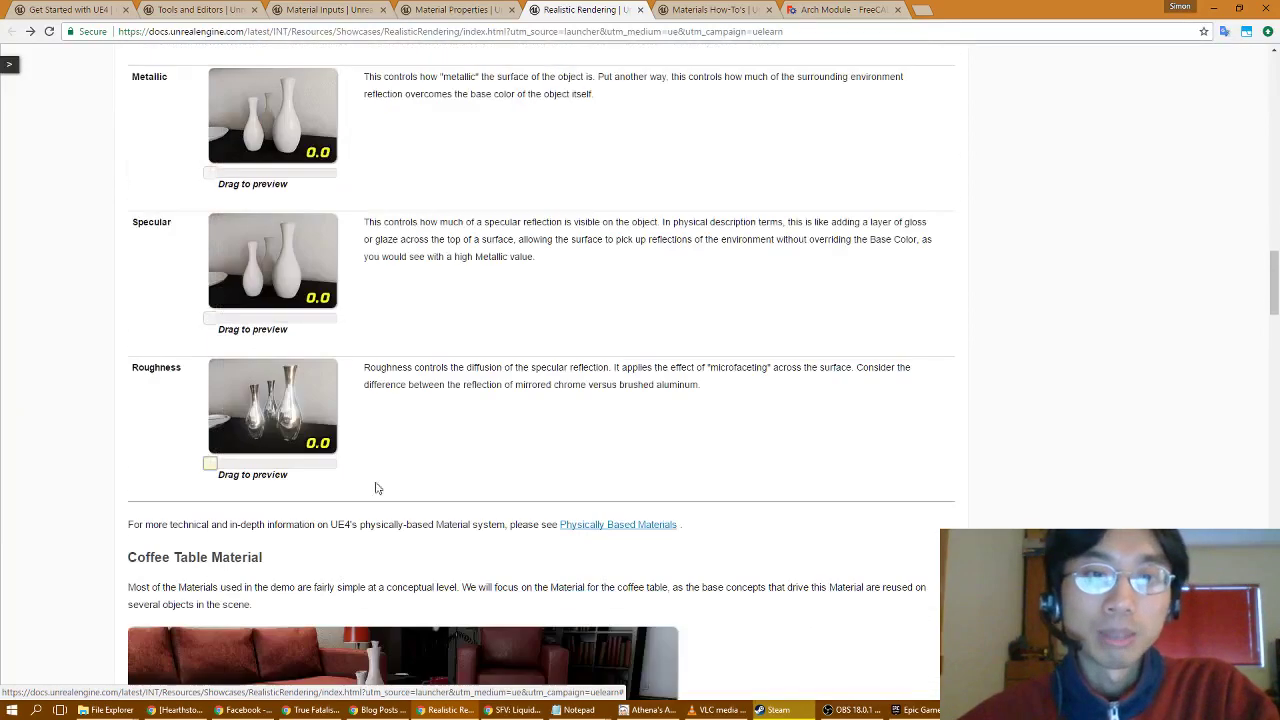
{"action": "left_click_drag", "start_coordinate": [210, 466], "coordinate": [342, 472]}
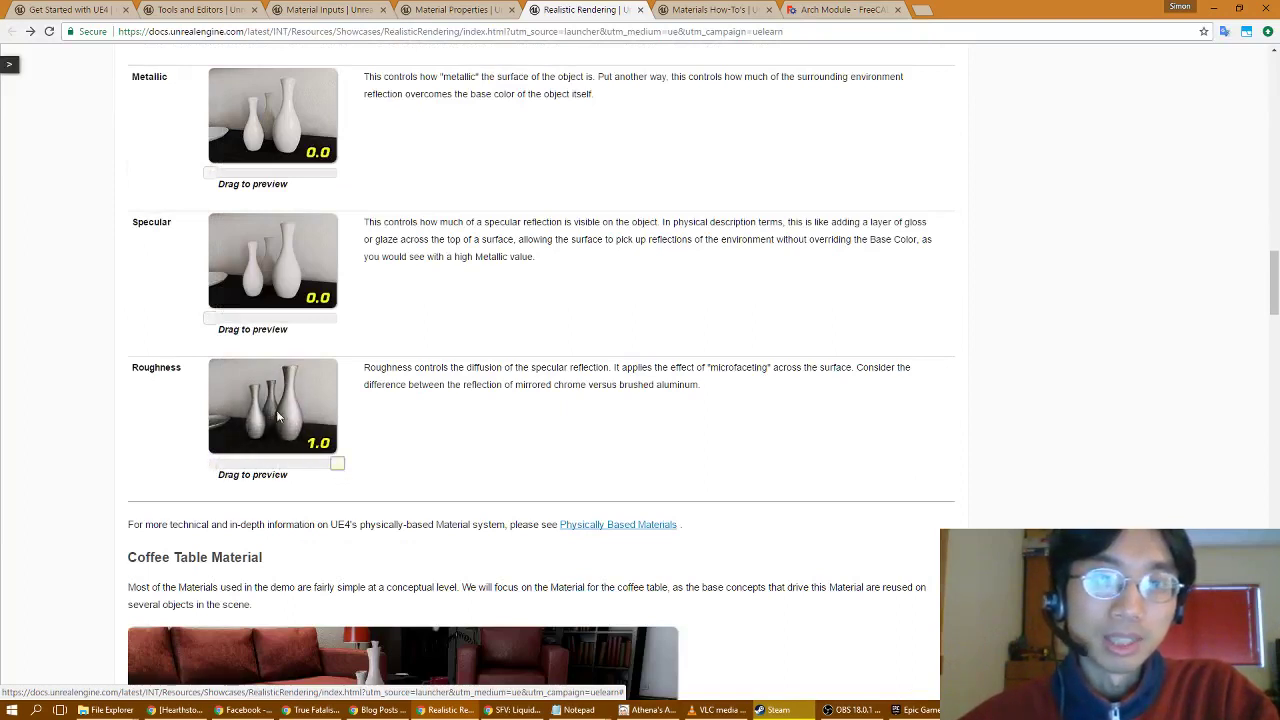
{"action": "left_click_drag", "start_coordinate": [338, 466], "coordinate": [252, 472]}
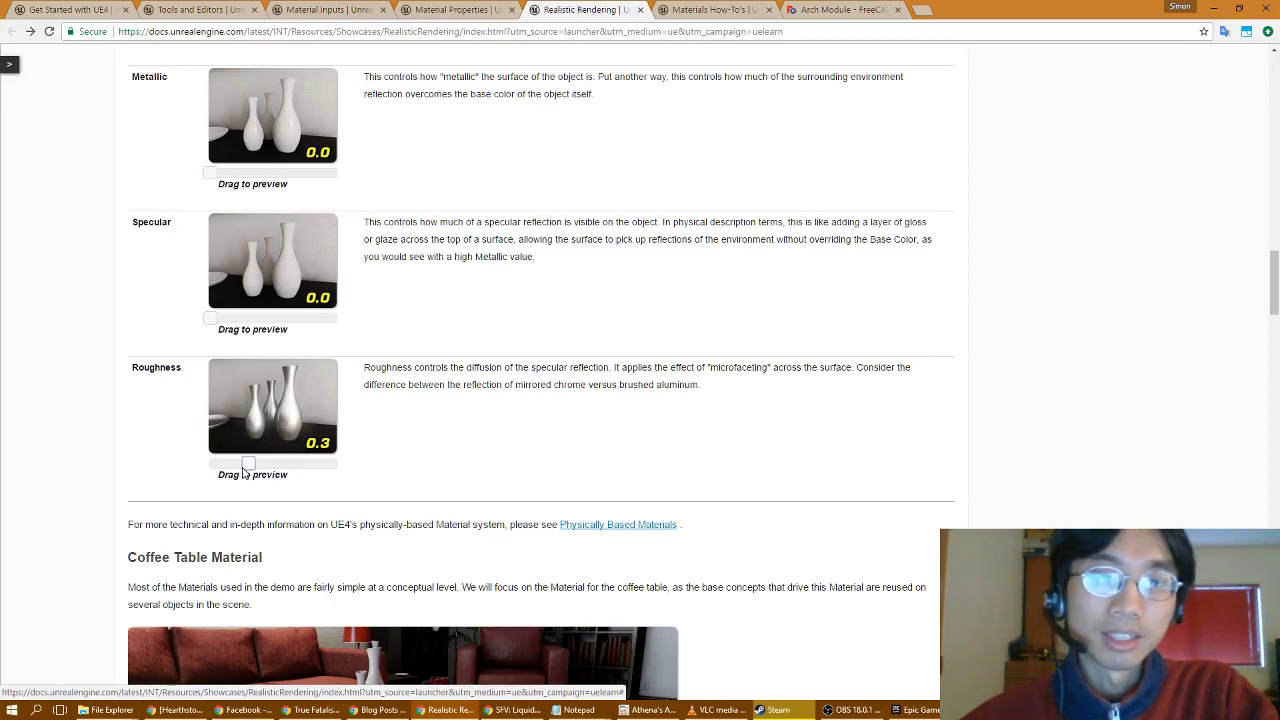
{"action": "left_click_drag", "start_coordinate": [243, 472], "coordinate": [202, 470]}
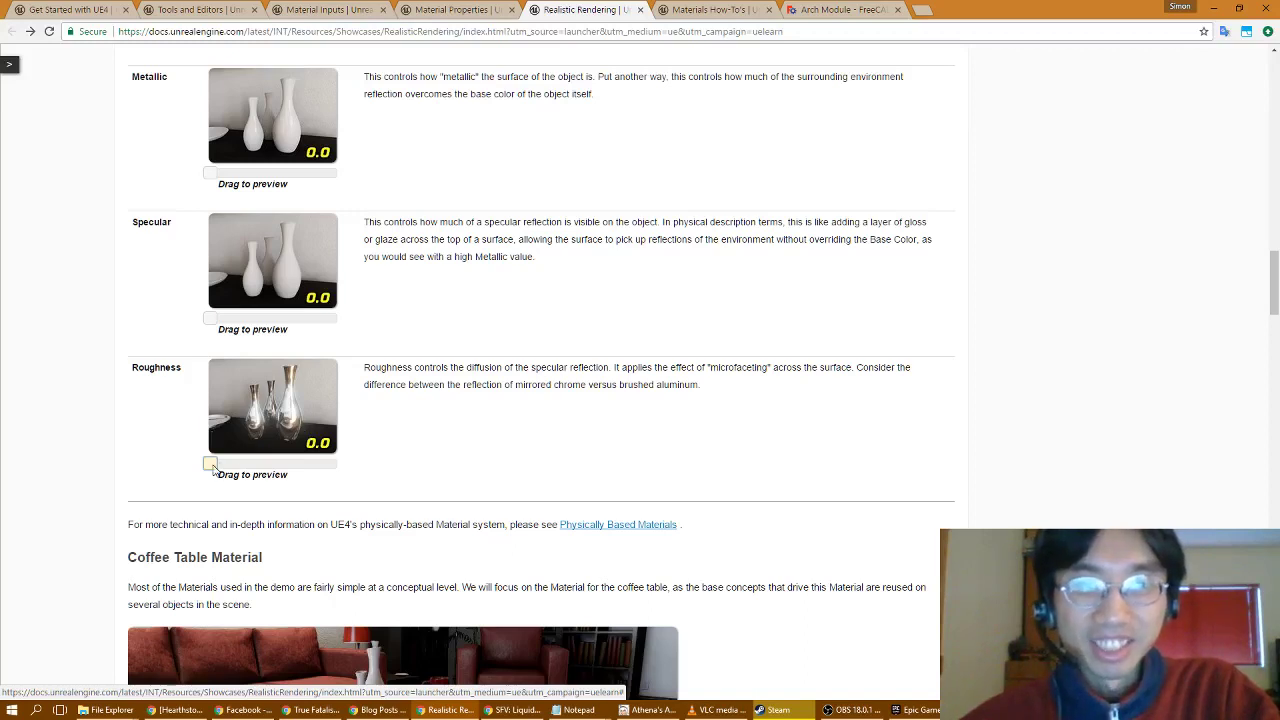
{"action": "left_click_drag", "start_coordinate": [212, 465], "coordinate": [172, 479]}
Step: Read the Coffee Table Material section up to its mask texture channels, checking Unreal Editor's build messages in between
{"action": "scroll", "coordinate": [520, 462], "scroll_direction": "down", "scroll_amount": 2}
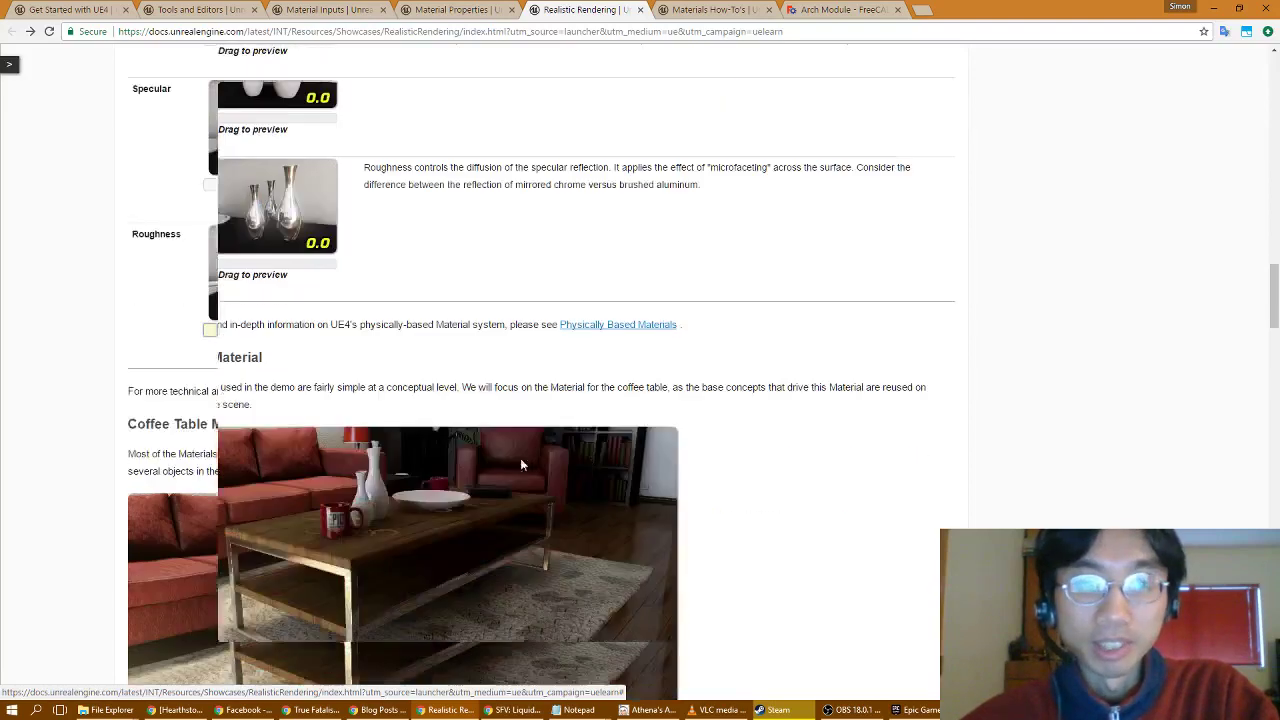
{"action": "scroll", "coordinate": [520, 463], "scroll_direction": "down", "scroll_amount": 3}
{"action": "key", "text": "alt+Tab"}
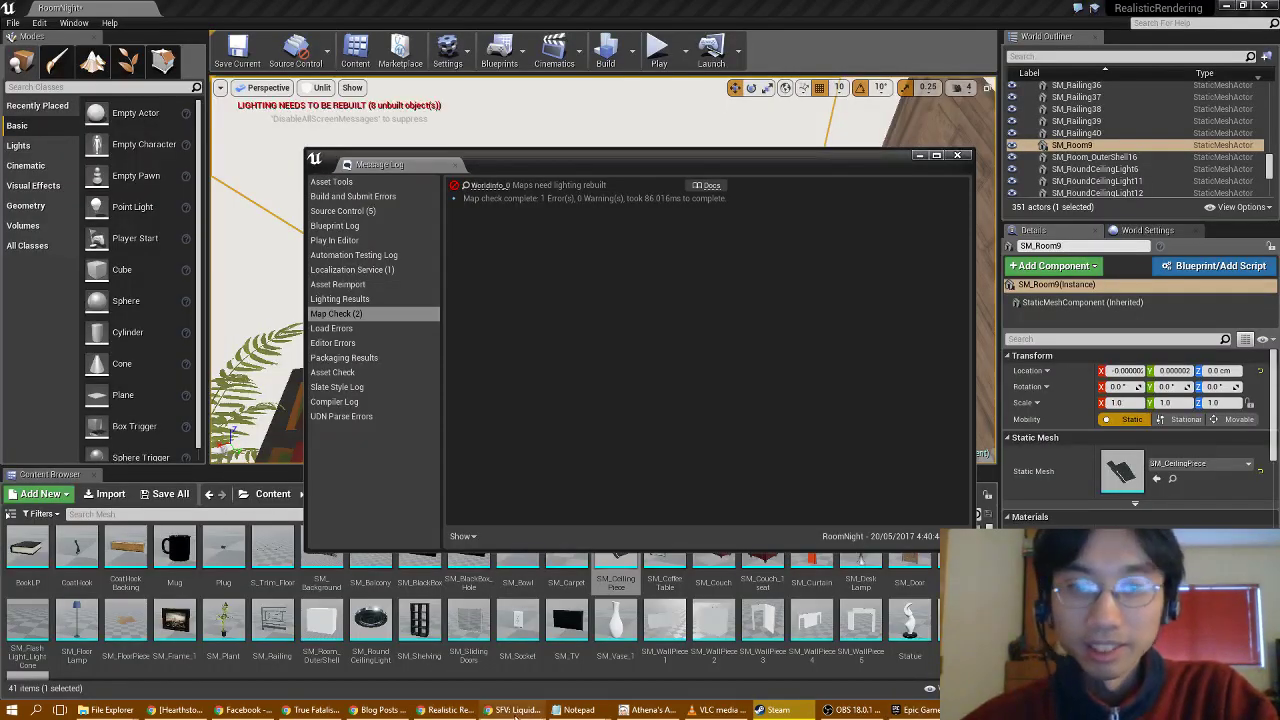
{"action": "left_click", "coordinate": [445, 710]}
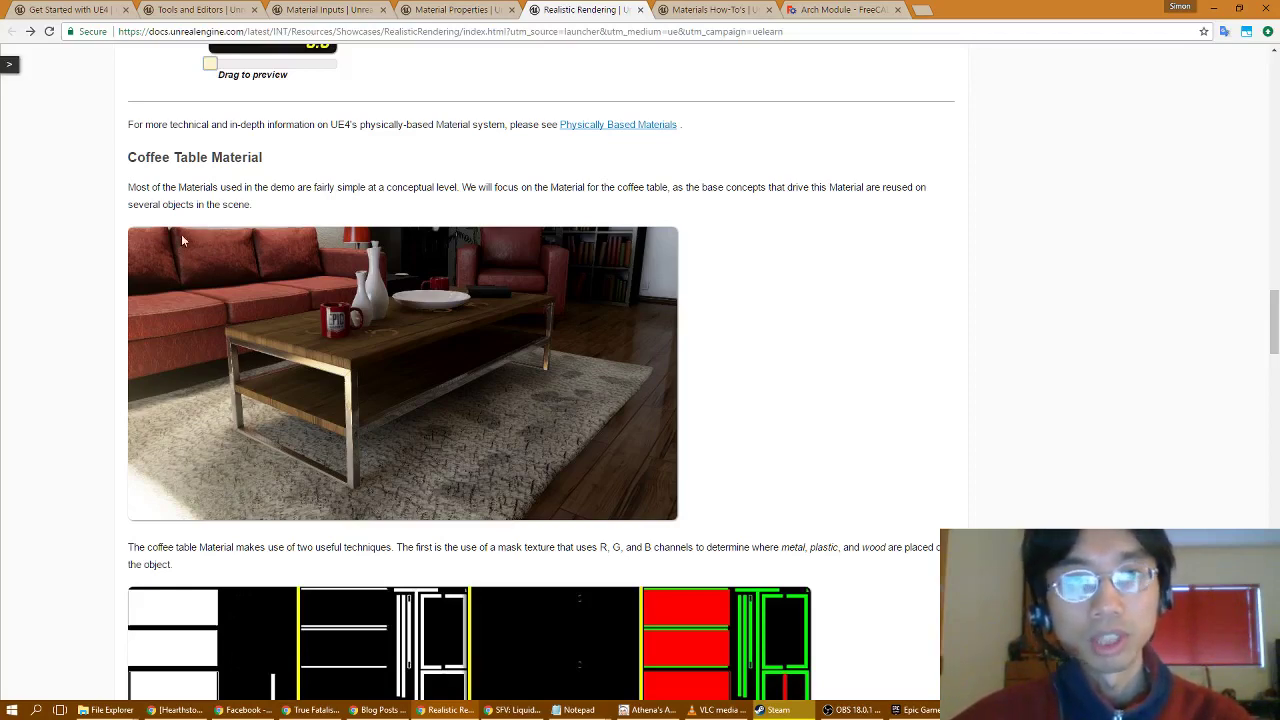
{"action": "scroll", "coordinate": [116, 298], "scroll_direction": "down", "scroll_amount": 2}
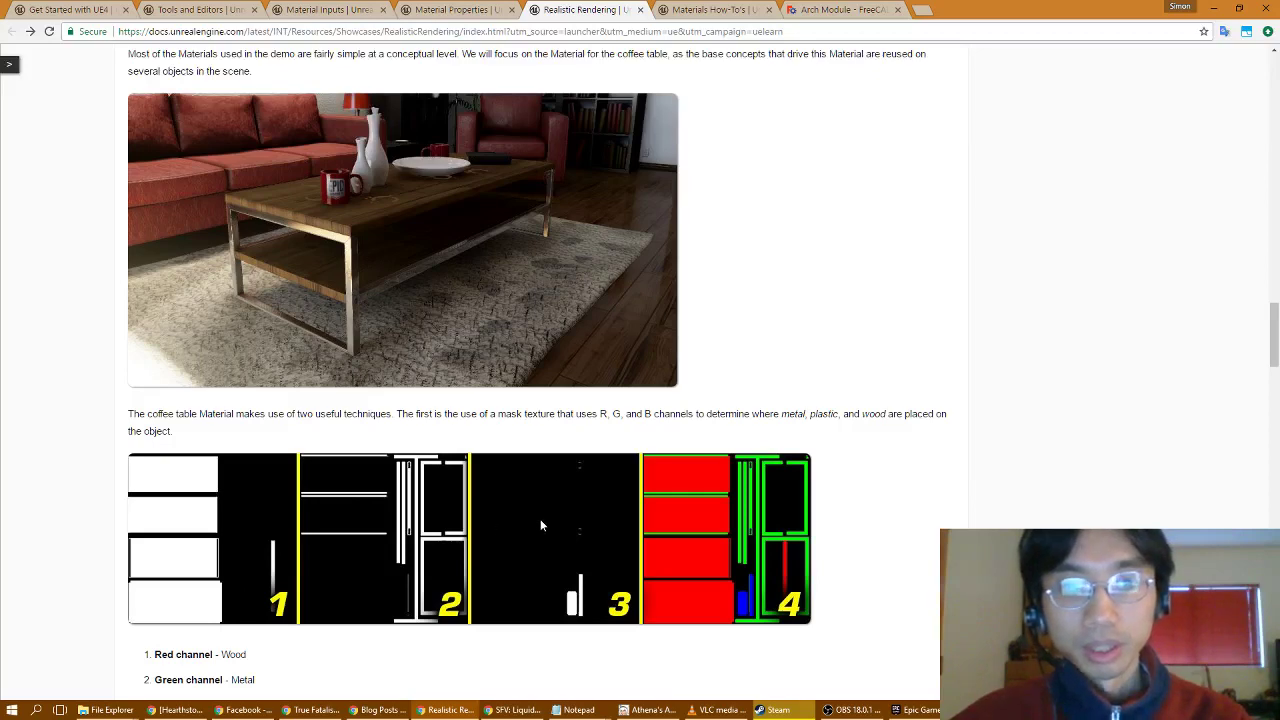
Step: Compare the coffee table's red, green, blue and combined RGB mask channels with the M_CoffeeTable_Mat_Inst material layout in the documentation
{"action": "scroll", "coordinate": [540, 520], "scroll_direction": "down", "scroll_amount": 1}
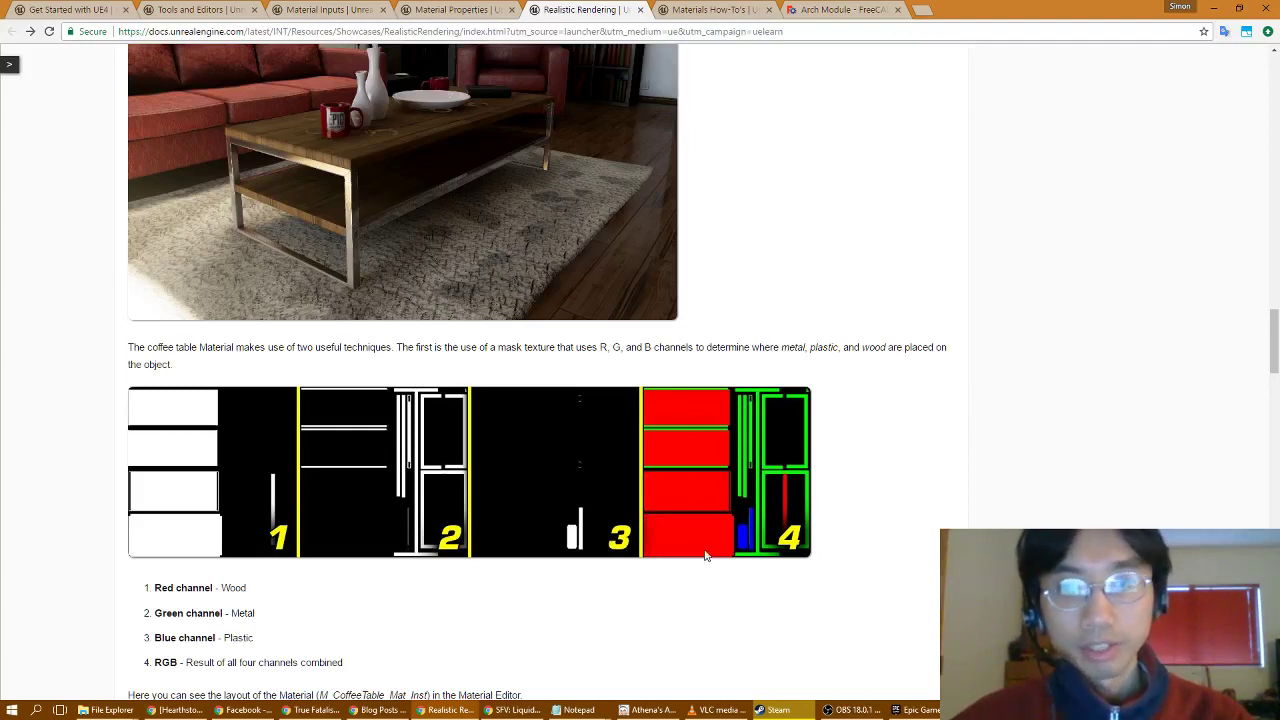
{"action": "scroll", "coordinate": [600, 528], "scroll_direction": "down", "scroll_amount": 4}
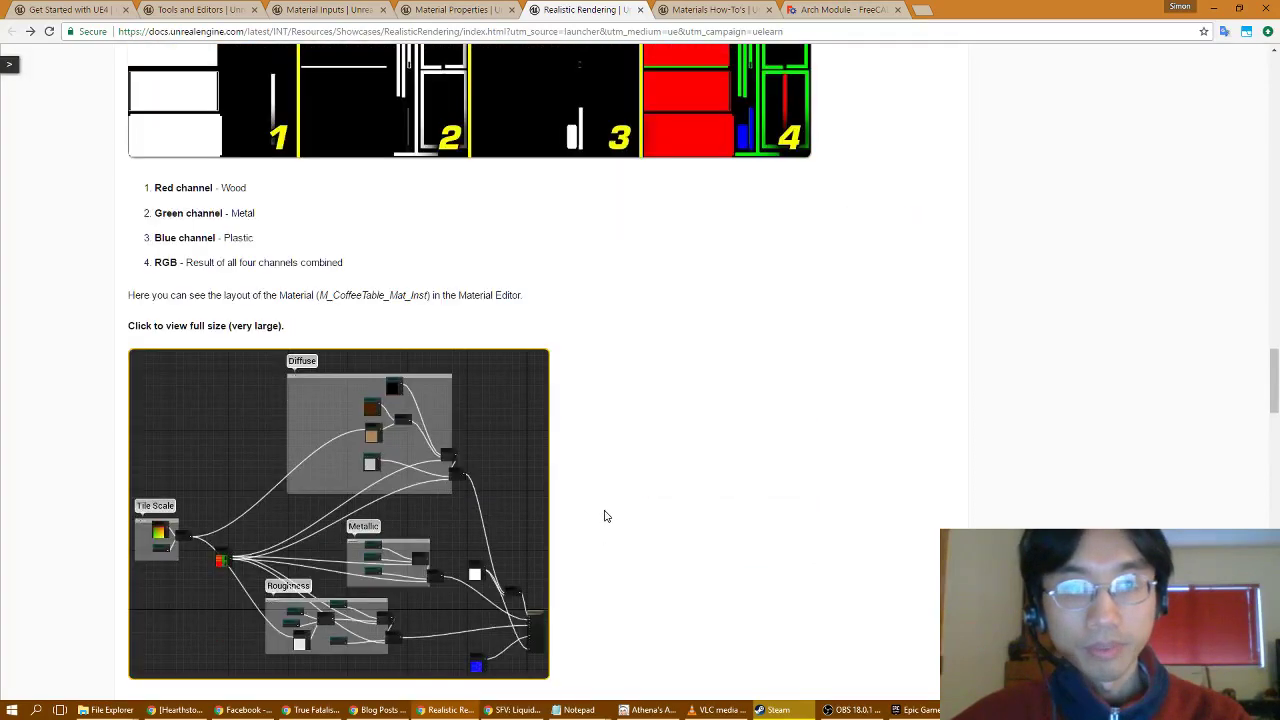
{"action": "scroll", "coordinate": [604, 516], "scroll_direction": "down", "scroll_amount": 1}
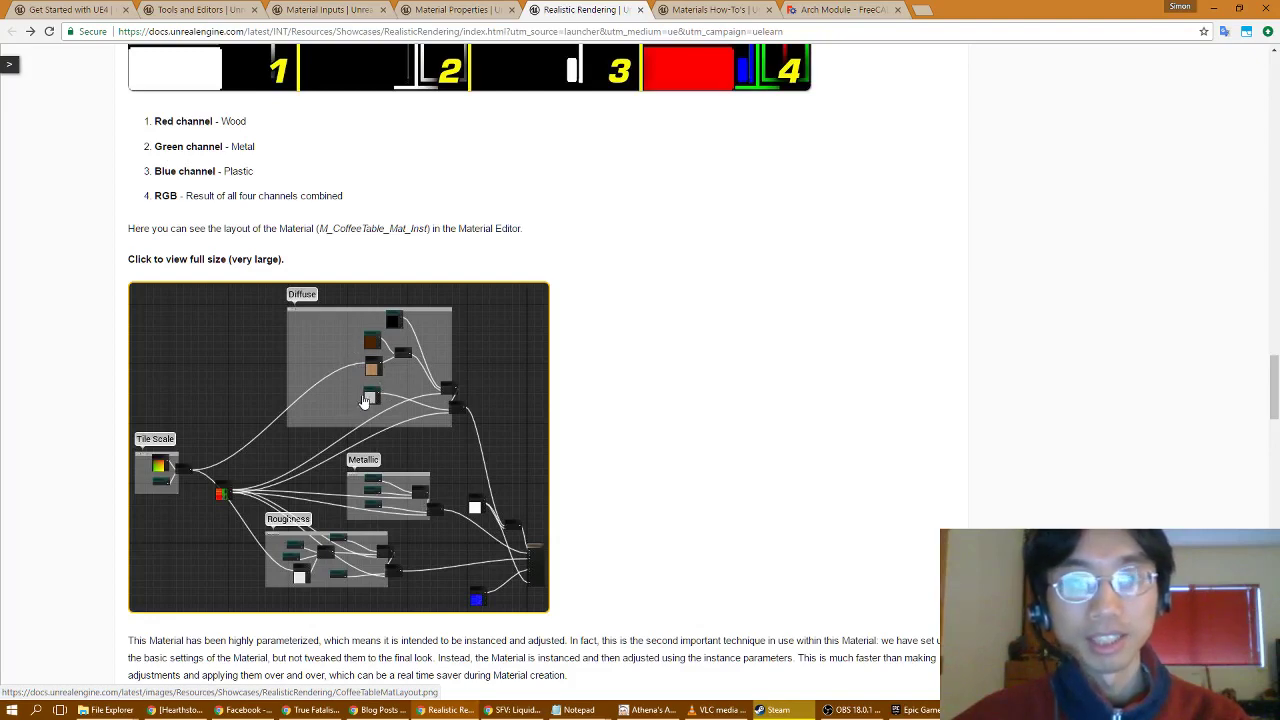
{"action": "scroll", "coordinate": [451, 334], "scroll_direction": "up", "scroll_amount": 2}
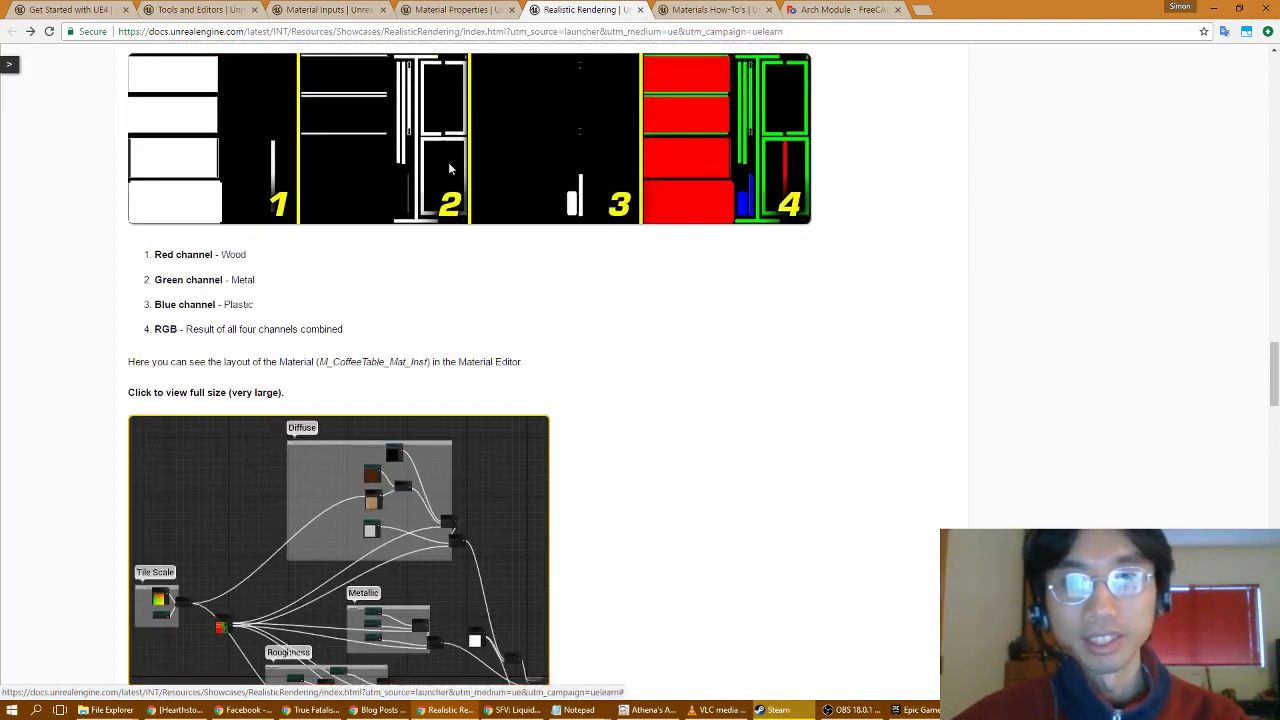
{"action": "scroll", "coordinate": [456, 440], "scroll_direction": "down", "scroll_amount": 2}
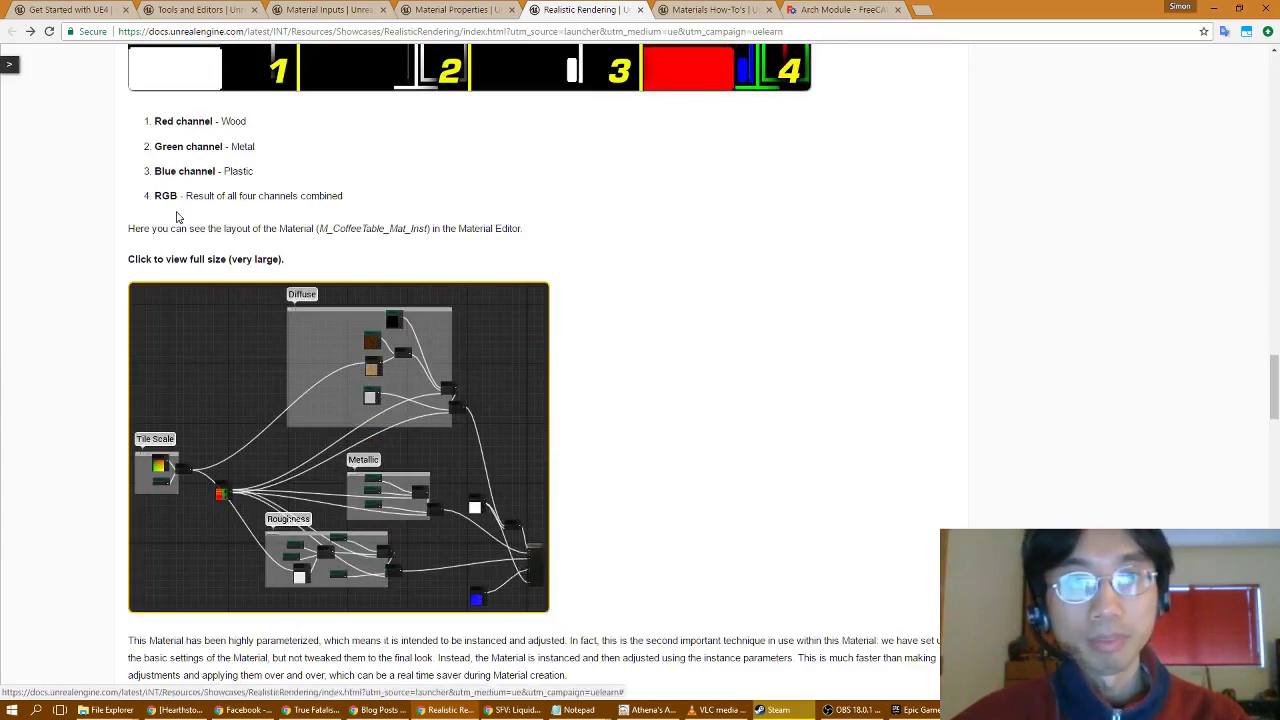
{"action": "scroll", "coordinate": [199, 270], "scroll_direction": "up", "scroll_amount": 2}
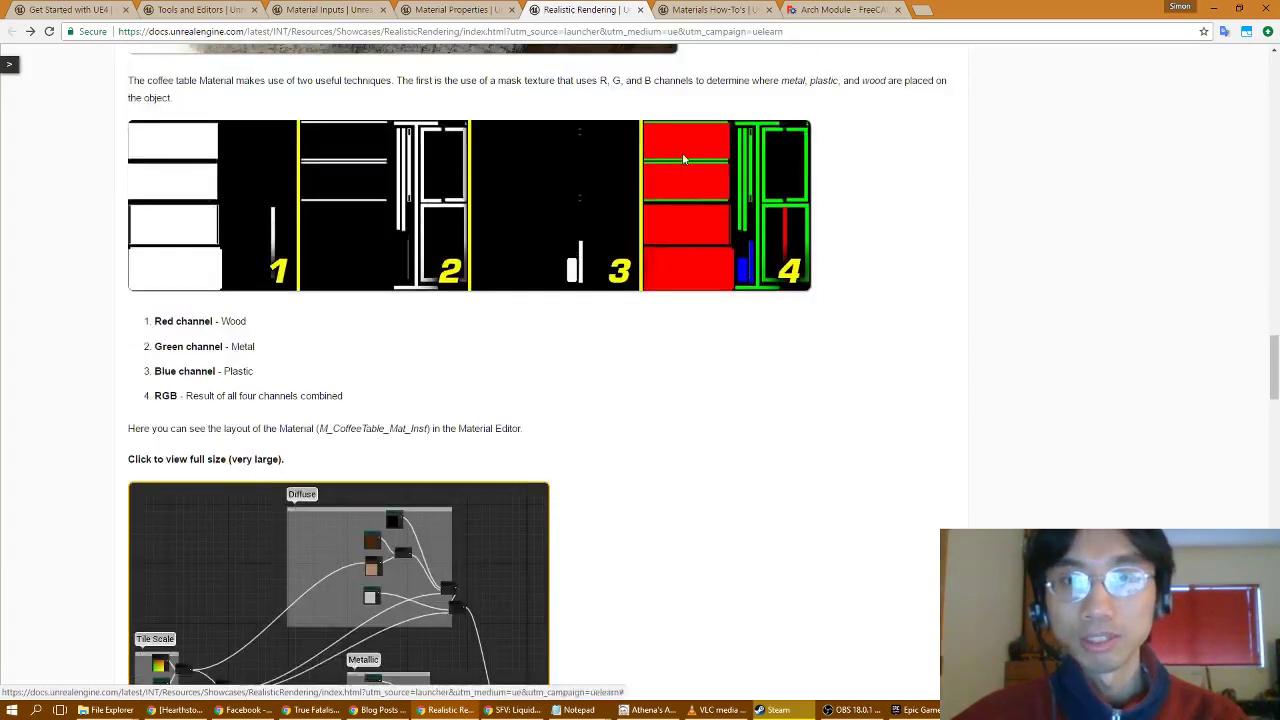
{"action": "scroll", "coordinate": [488, 476], "scroll_direction": "down", "scroll_amount": 1}
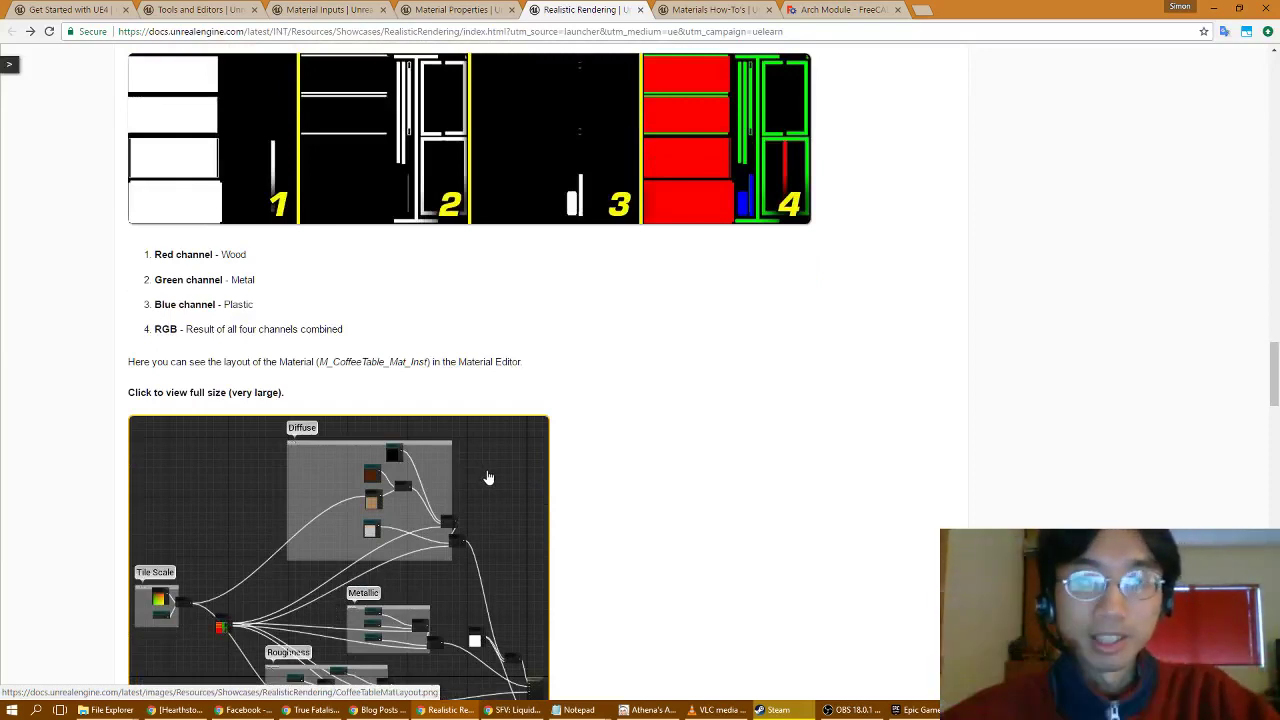
Step: Read how the coffee table material is instanced and examine its metal, plastic and wood parameter groups
{"action": "scroll", "coordinate": [488, 477], "scroll_direction": "down", "scroll_amount": 5}
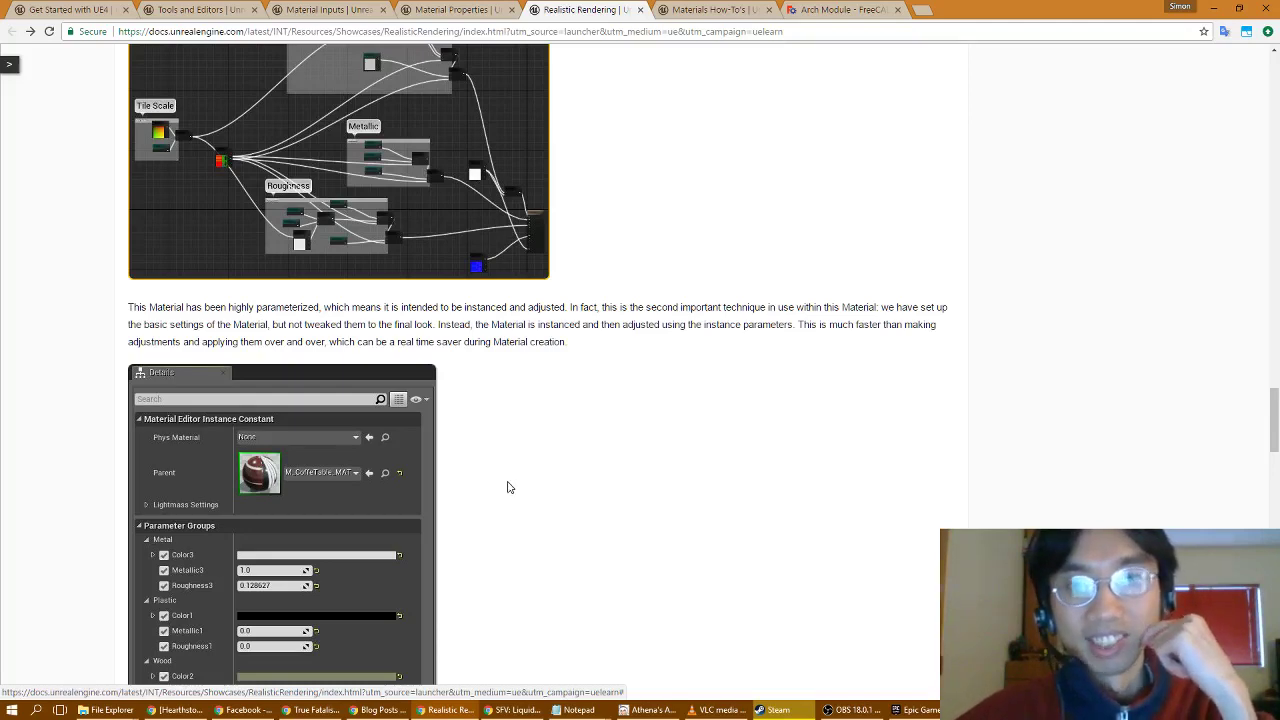
{"action": "scroll", "coordinate": [508, 486], "scroll_direction": "down", "scroll_amount": 3}
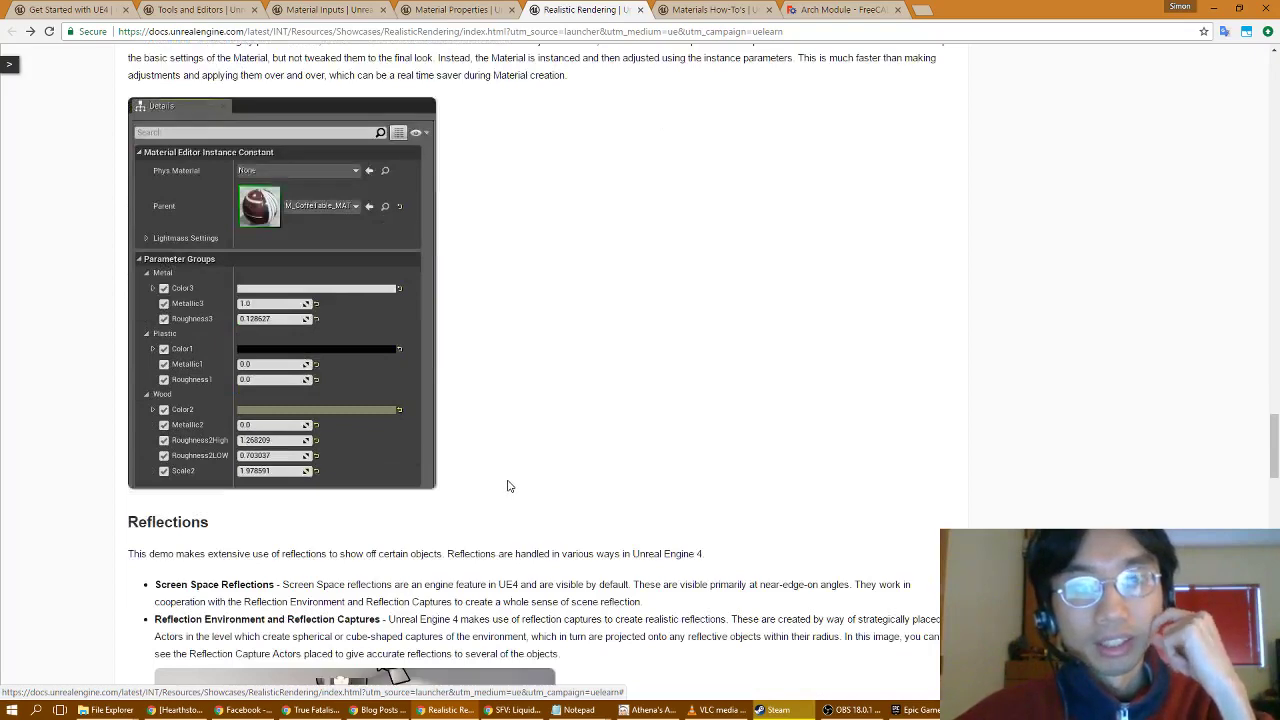
{"action": "scroll", "coordinate": [508, 486], "scroll_direction": "up", "scroll_amount": 3}
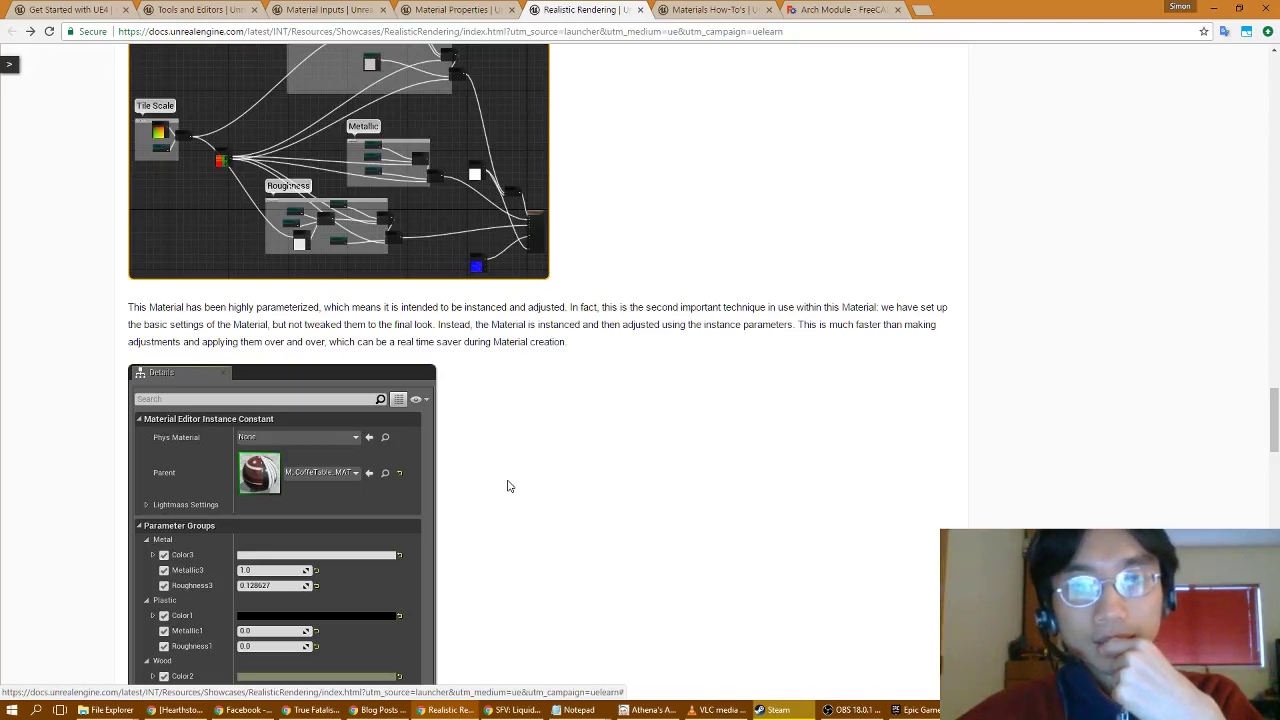
Step: Switch to Unreal Editor, review and close the message log, and launch the project, saving RoomNight and RoomNight_BuiltData
{"action": "left_click", "coordinate": [985, 709]}
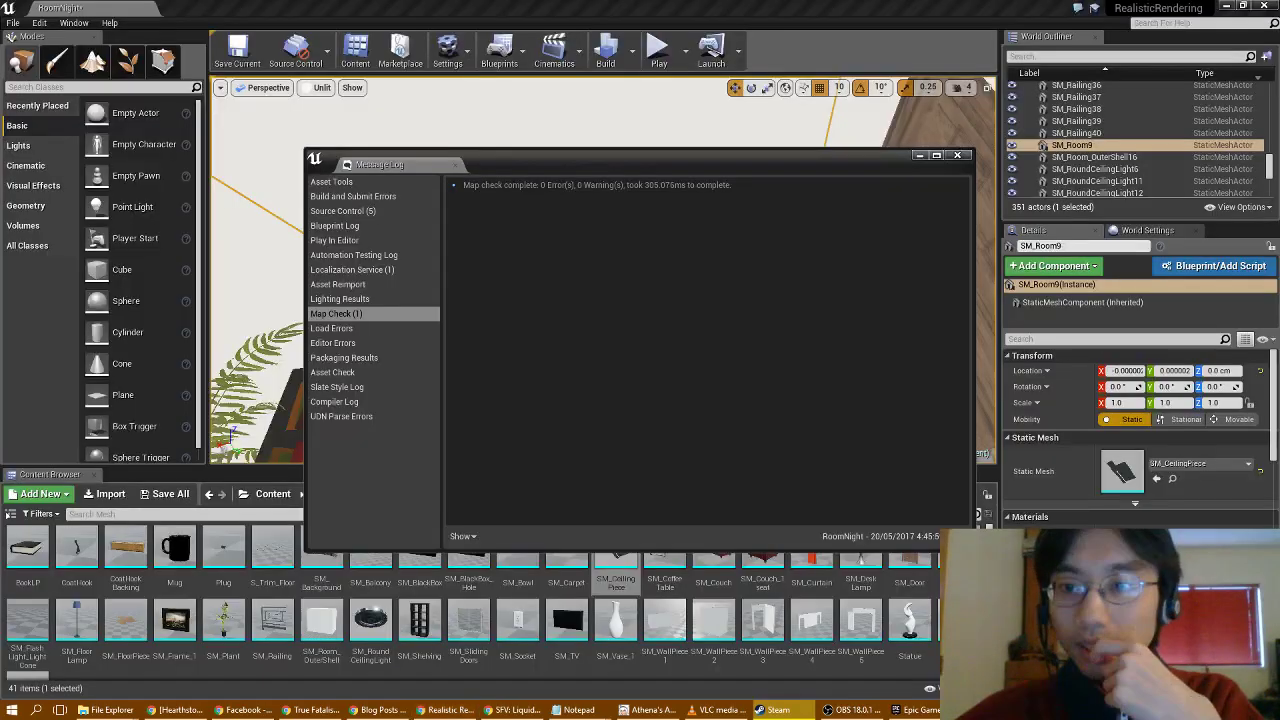
{"action": "left_click", "coordinate": [402, 271]}
{"action": "left_click", "coordinate": [394, 312]}
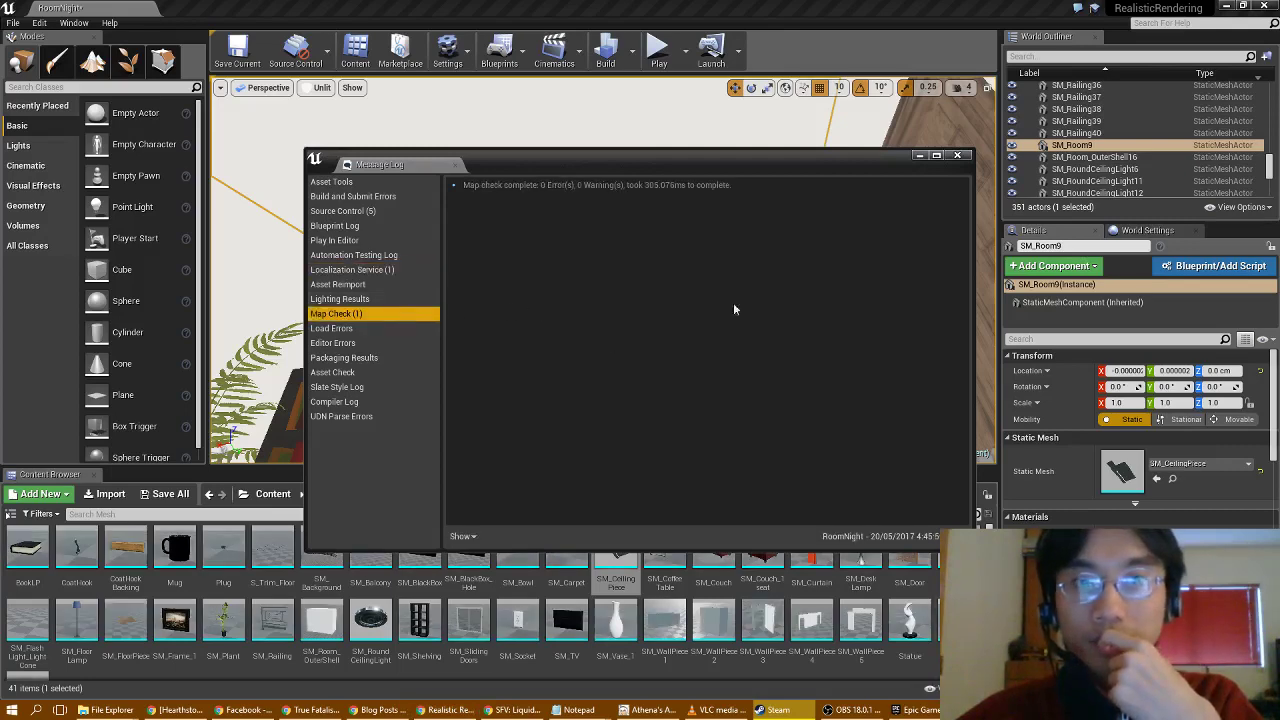
{"action": "left_click", "coordinate": [957, 157]}
{"action": "left_click", "coordinate": [712, 55]}
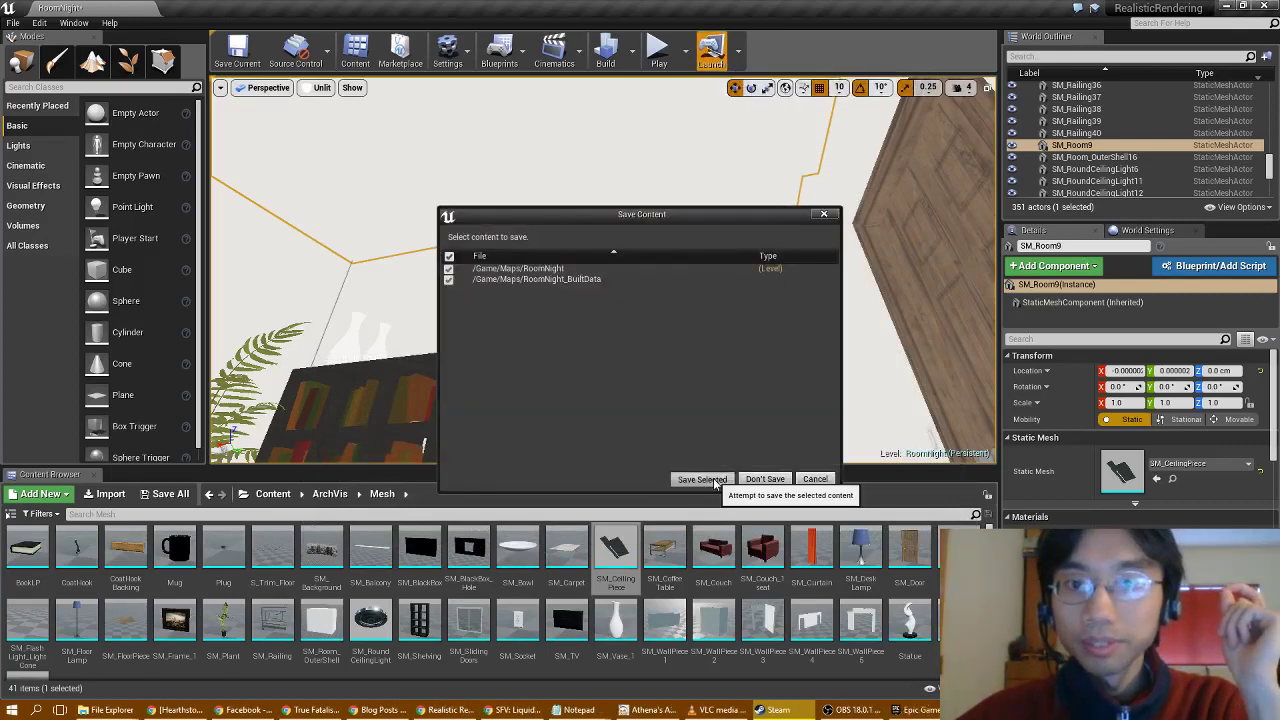
{"action": "left_click", "coordinate": [703, 479]}
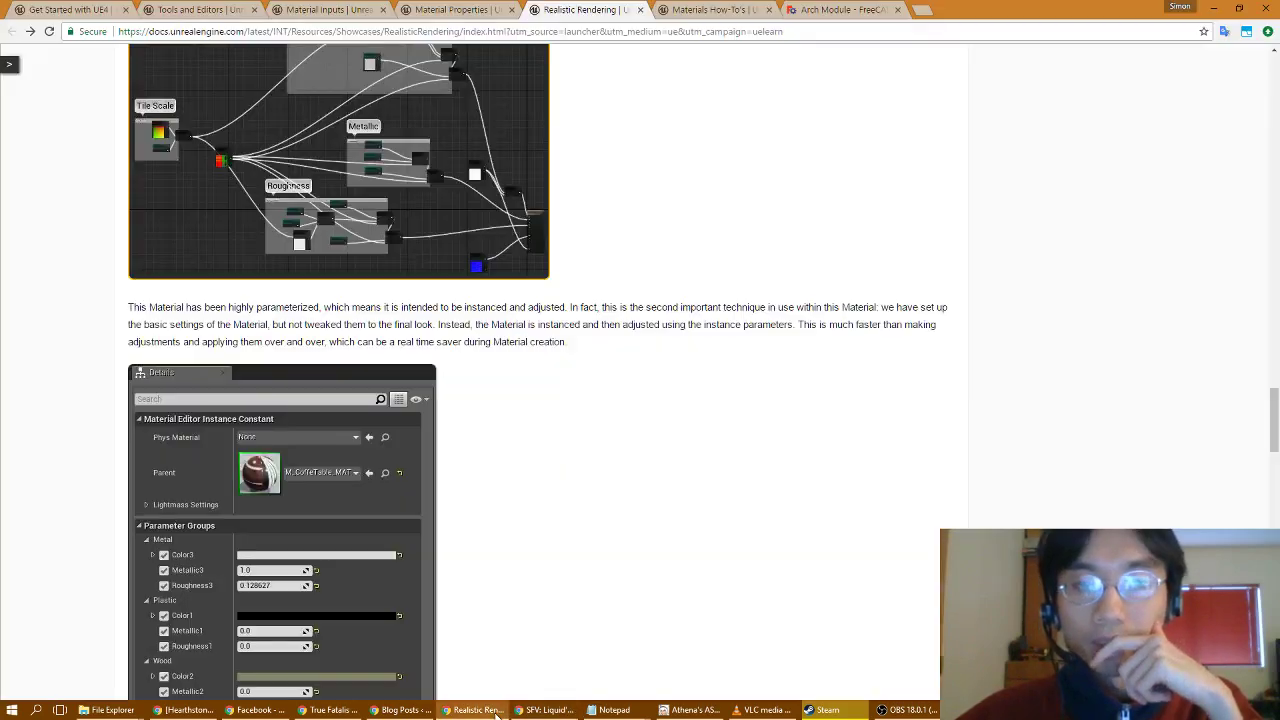
Step: Return to the Realistic Rendering documentation in the browser and read on to the Reflections section
{"action": "left_click", "coordinate": [495, 711]}
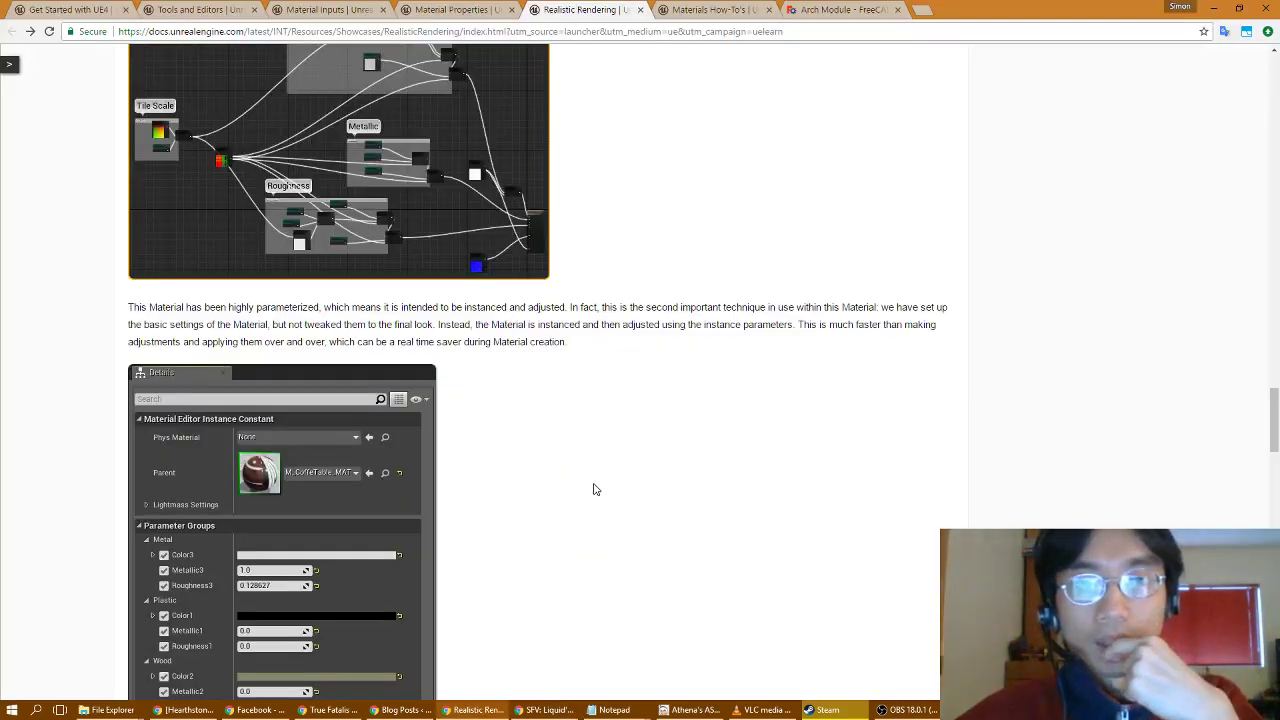
{"action": "scroll", "coordinate": [593, 489], "scroll_direction": "down", "scroll_amount": 2}
{"action": "scroll", "coordinate": [593, 489], "scroll_direction": "down", "scroll_amount": 4}
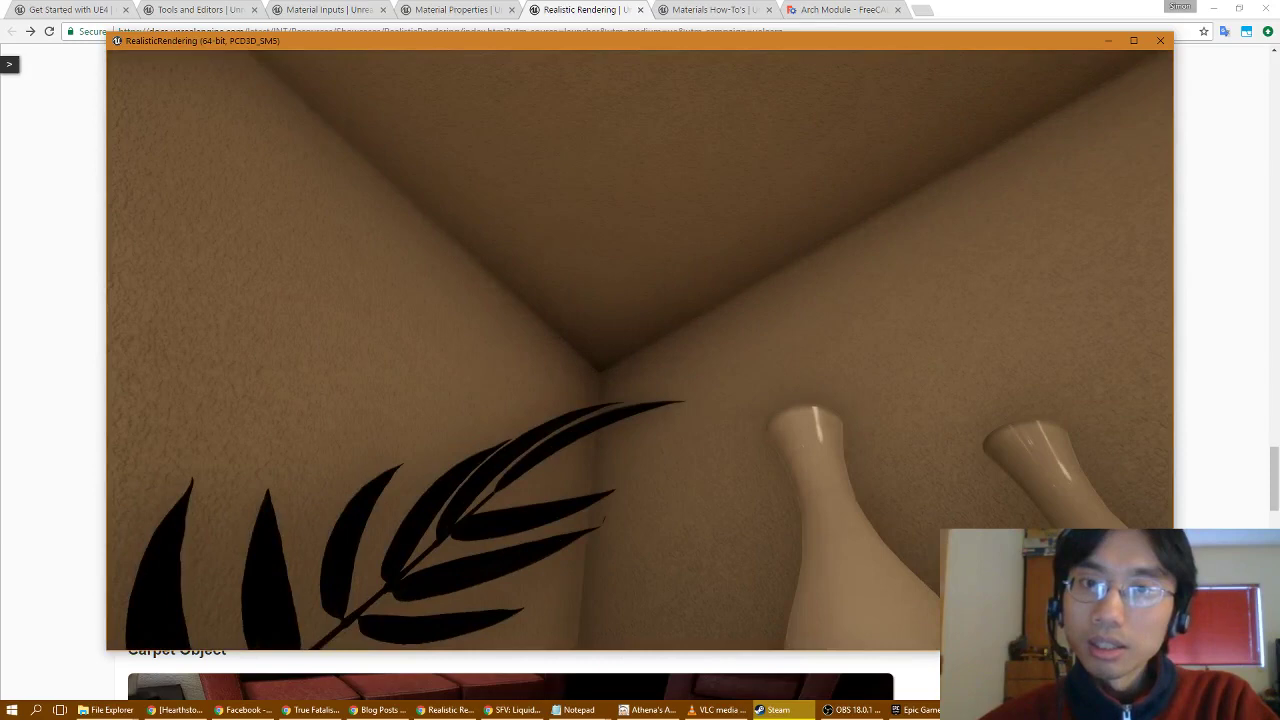
Step: Inspect the ceiling edges and wall corners of the night room in the launched RealisticRendering game
{"action": "key", "text": "d"}
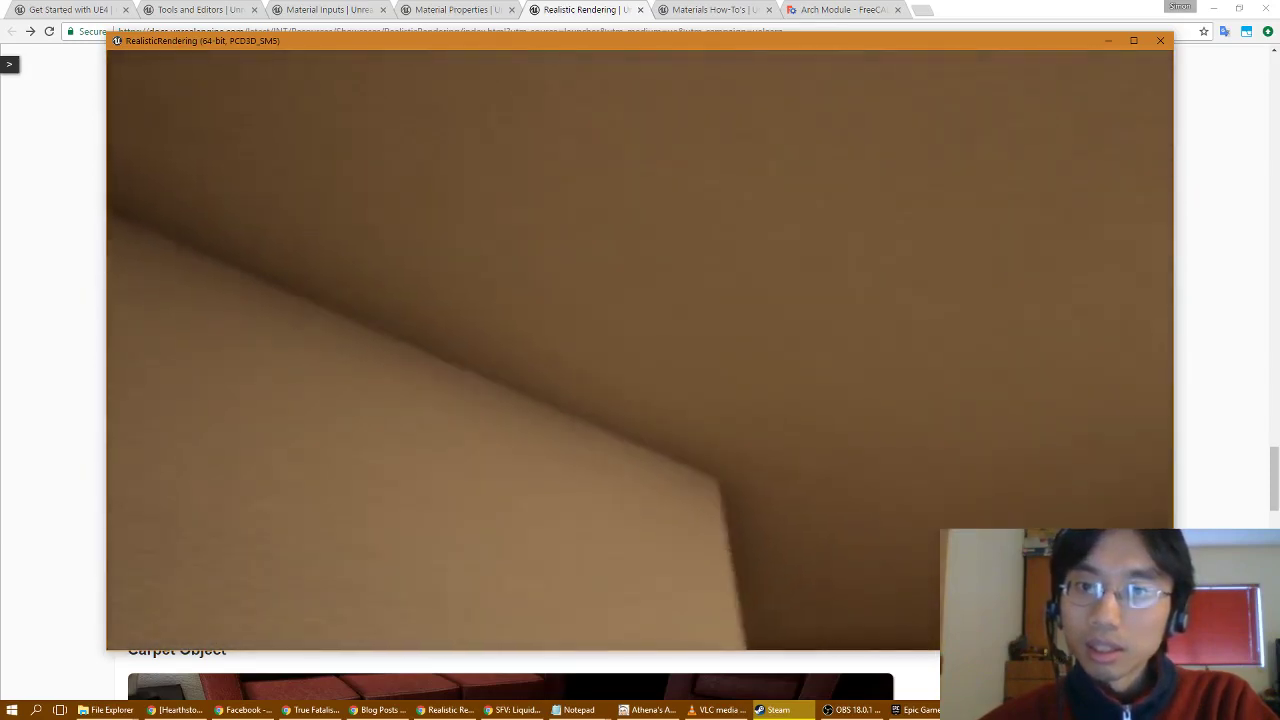
{"action": "key", "text": "w"}
{"action": "key", "text": "w"}
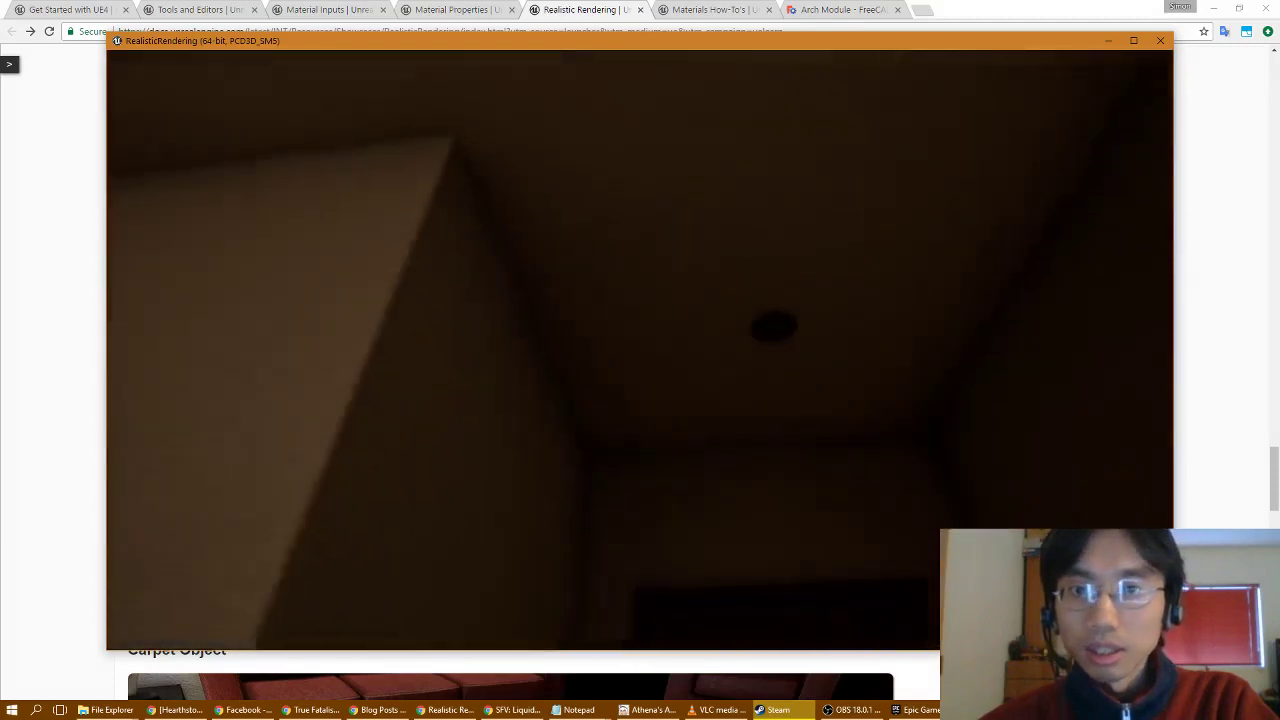
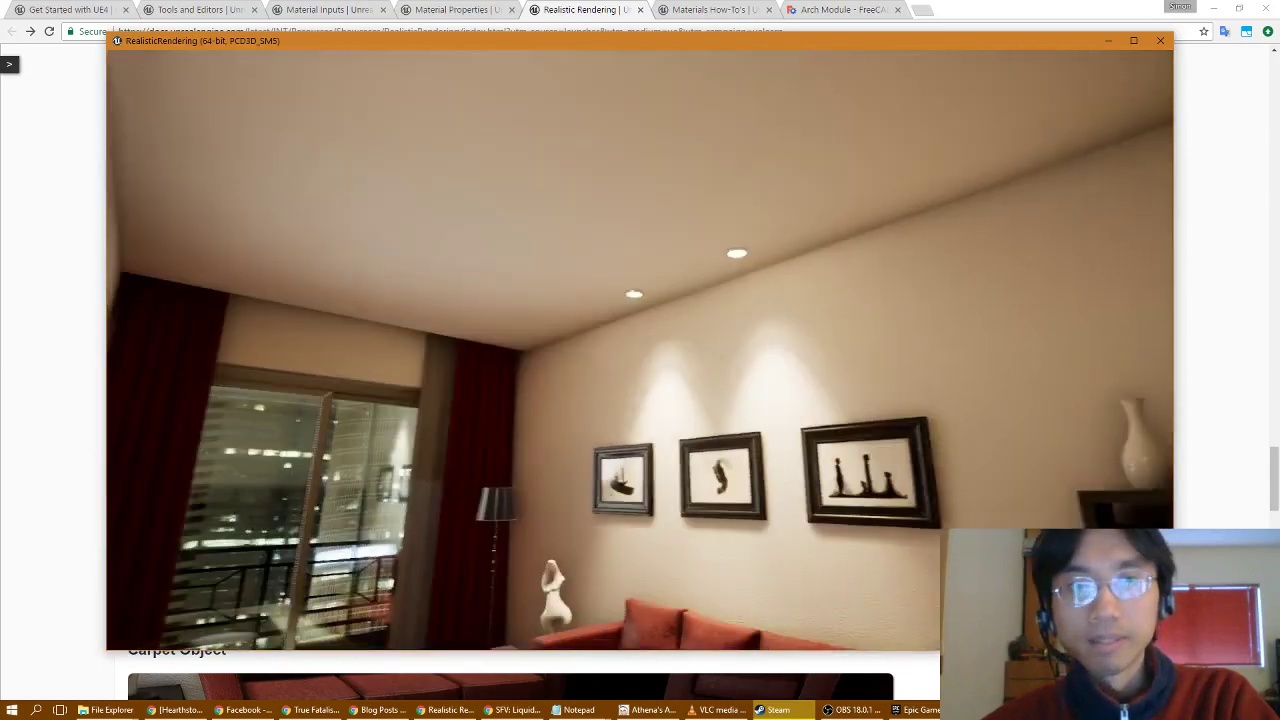
Step: Walk through the night room to the balcony door and examine the room's reflections in the glass from several positions
{"action": "key", "text": "w"}
{"action": "key", "text": "w"}
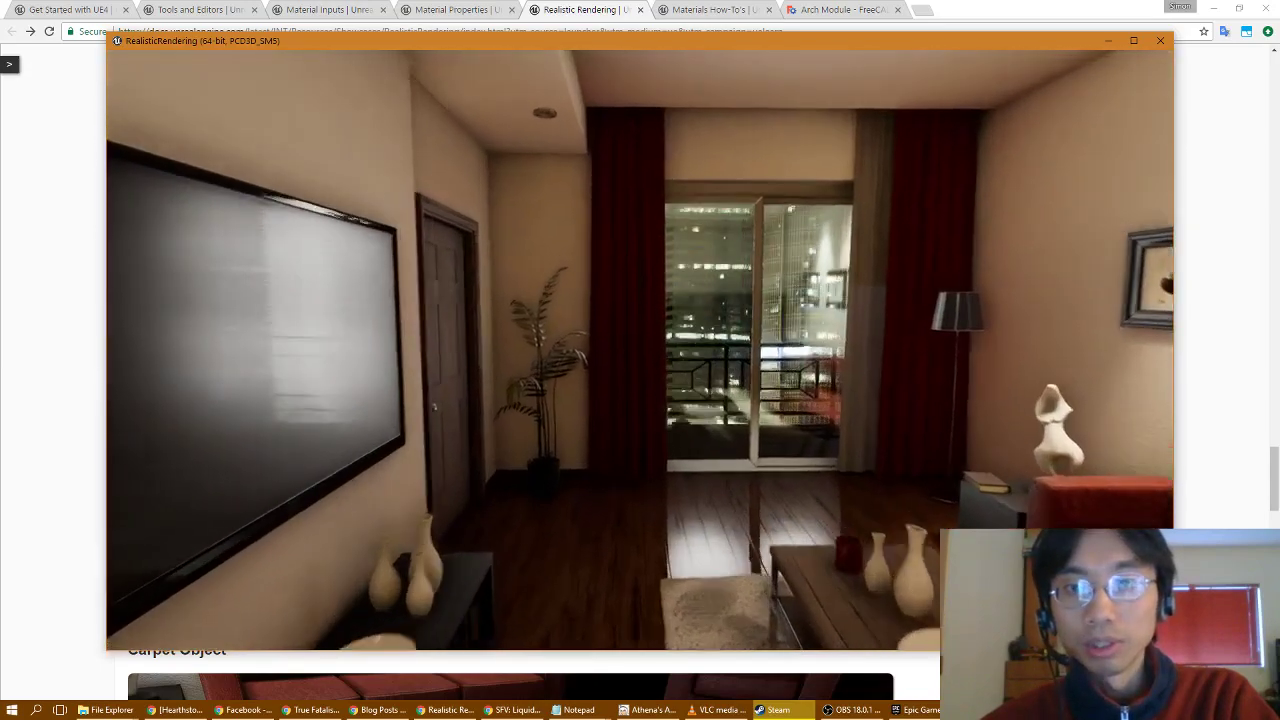
{"action": "key", "text": "w"}
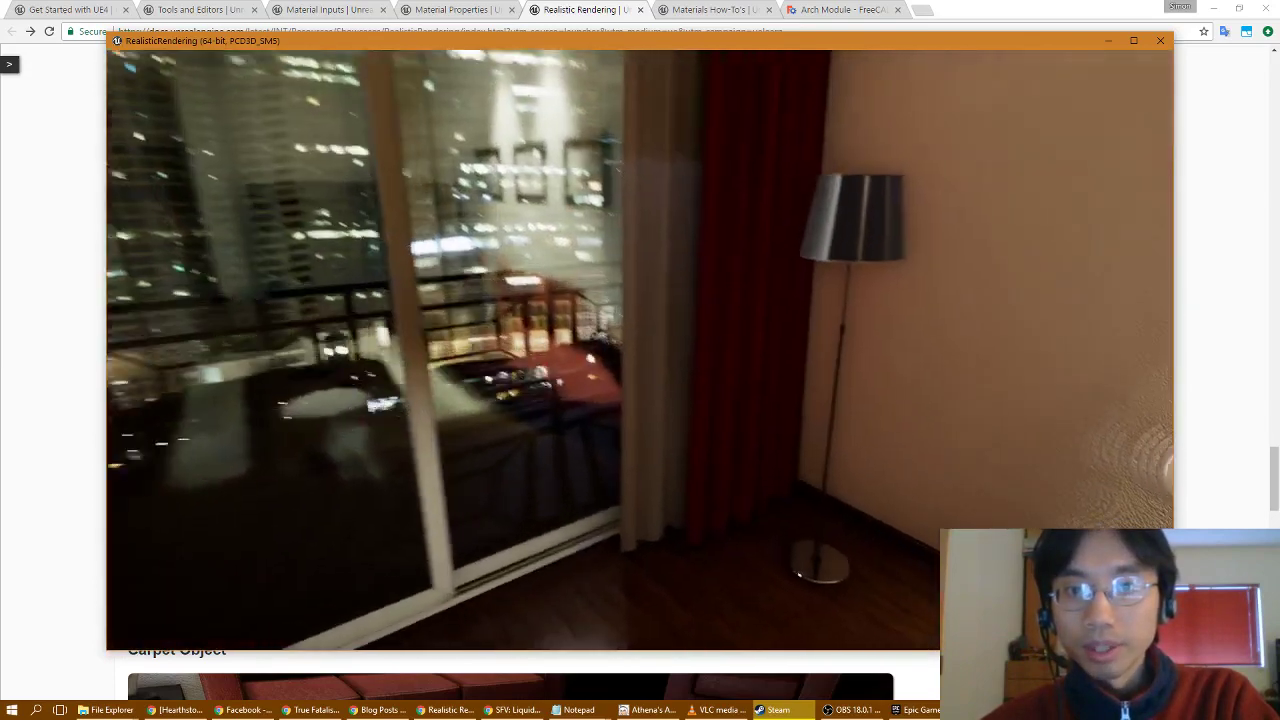
{"action": "key", "text": "w"}
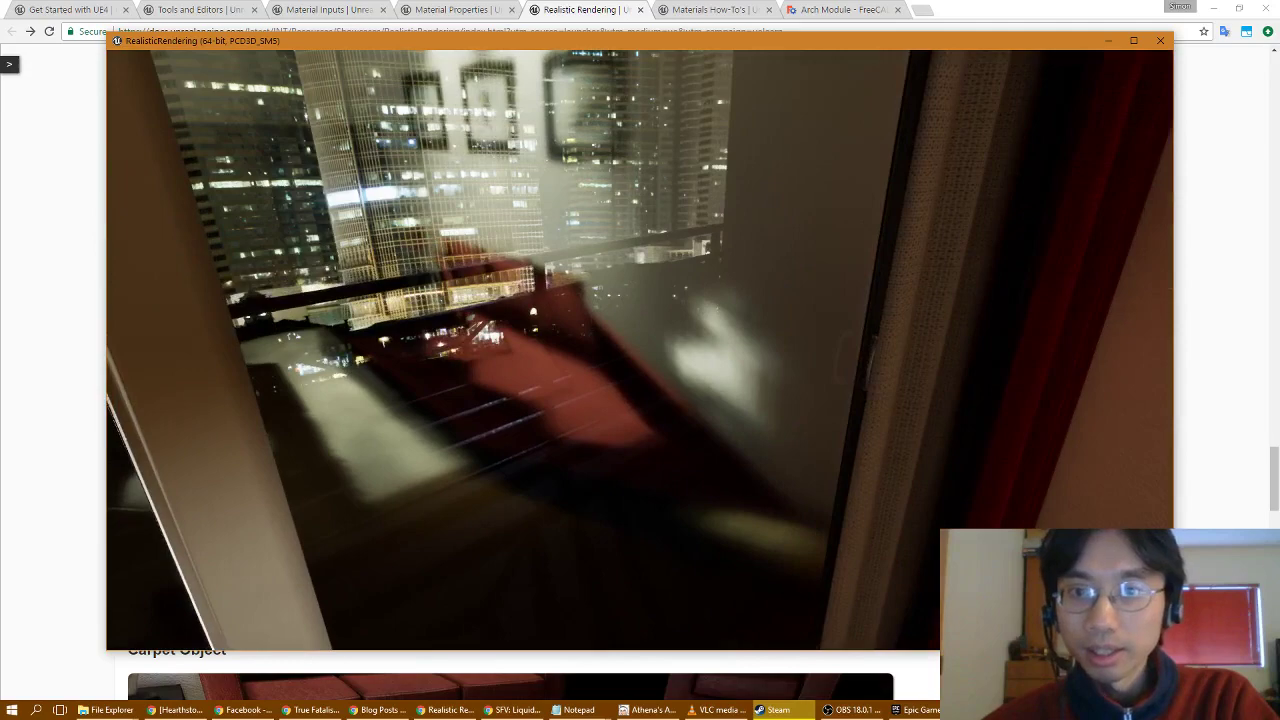
{"action": "key", "text": "d"}
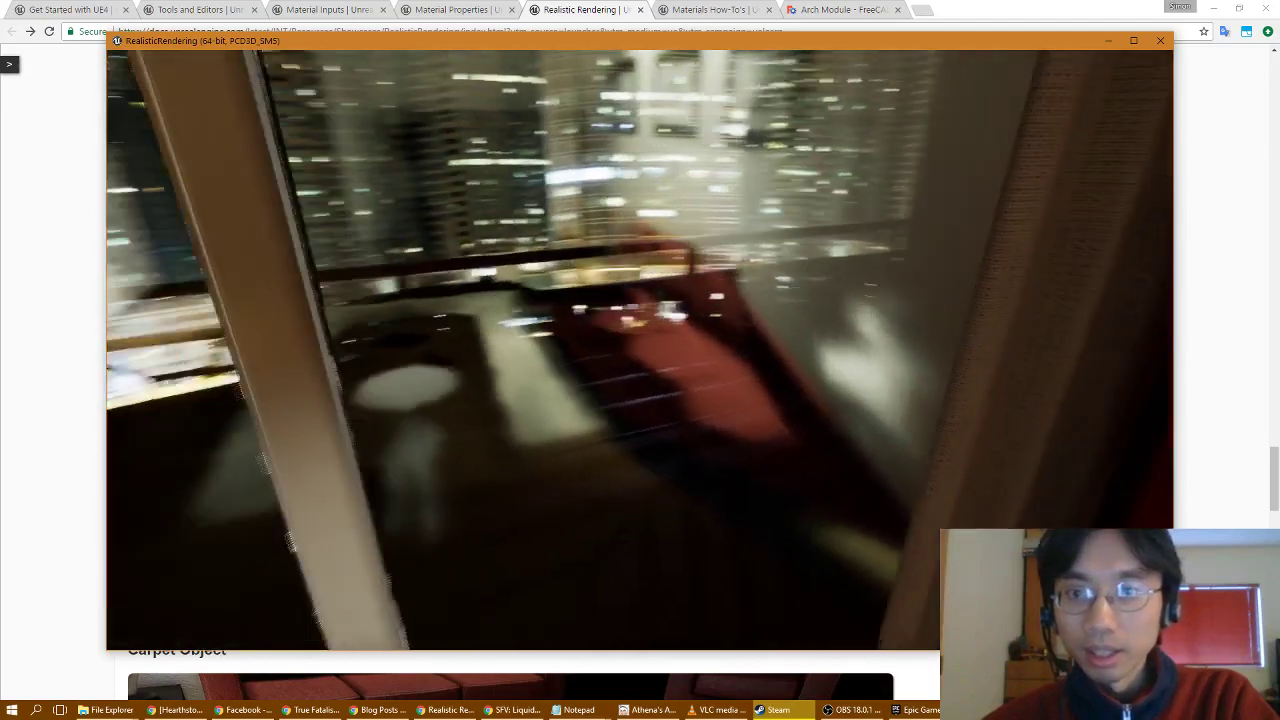
{"action": "key", "text": "w"}
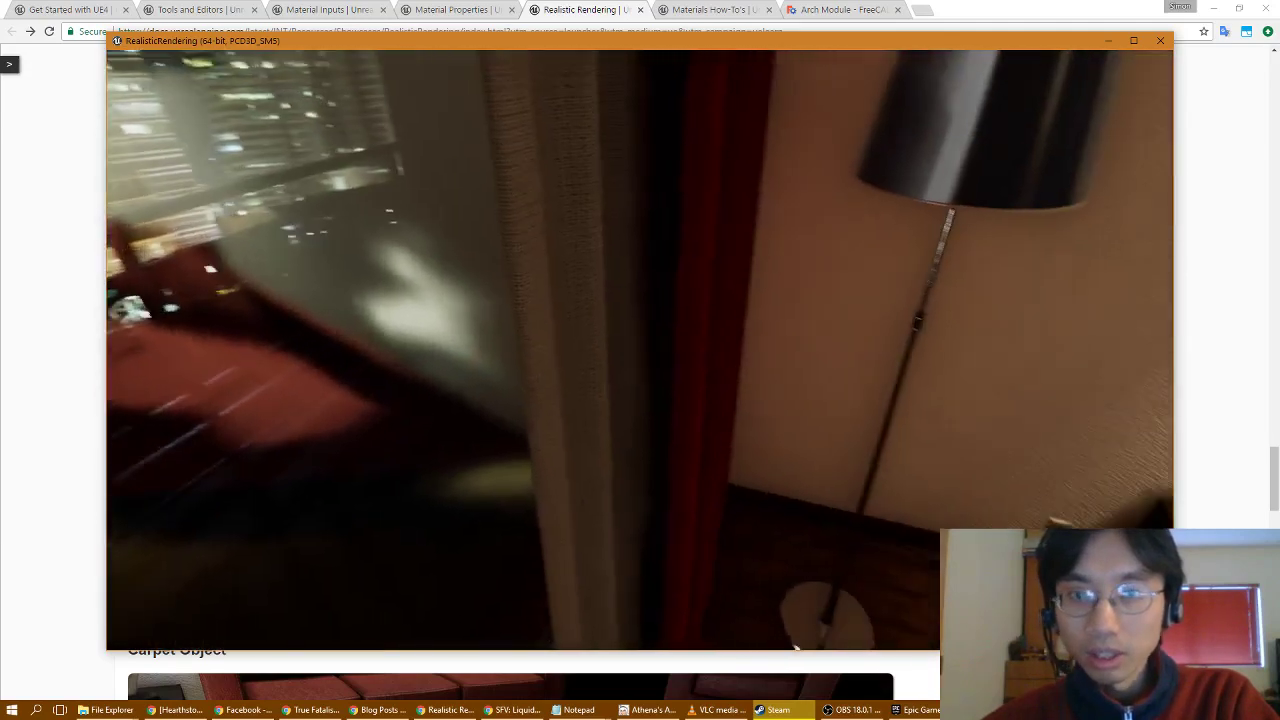
{"action": "key", "text": "w"}
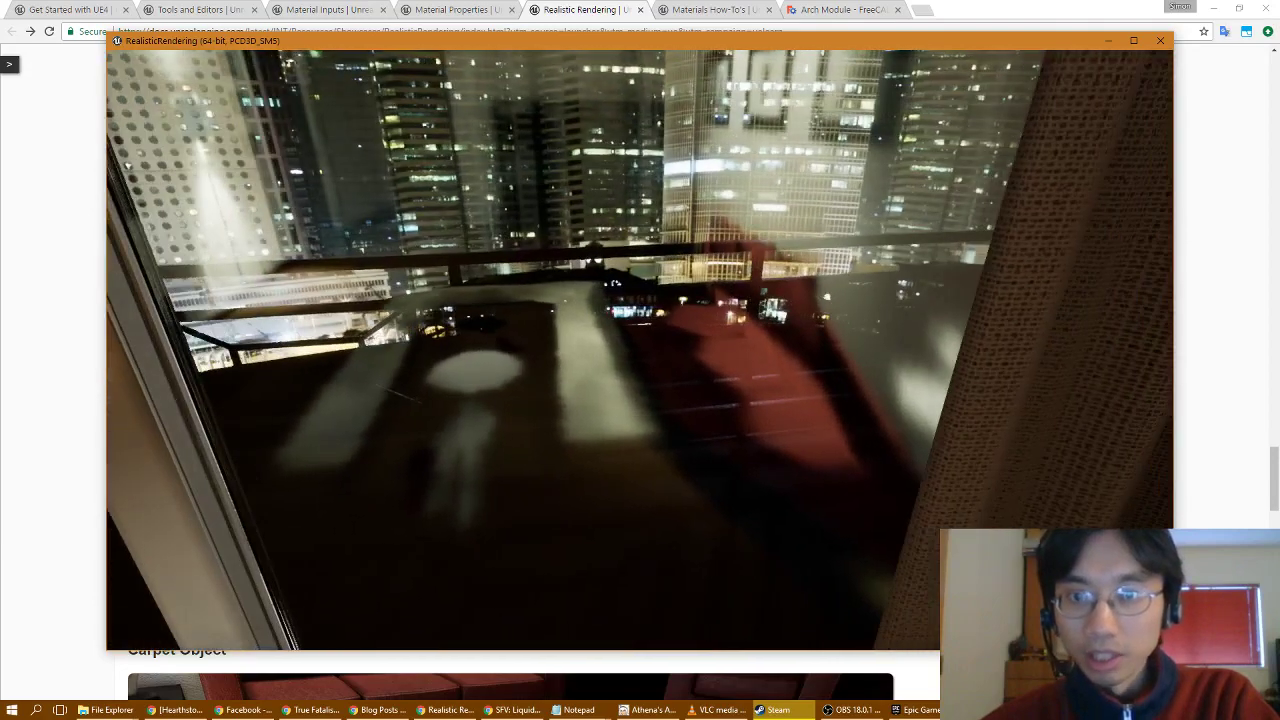
{"action": "key", "text": "d"}
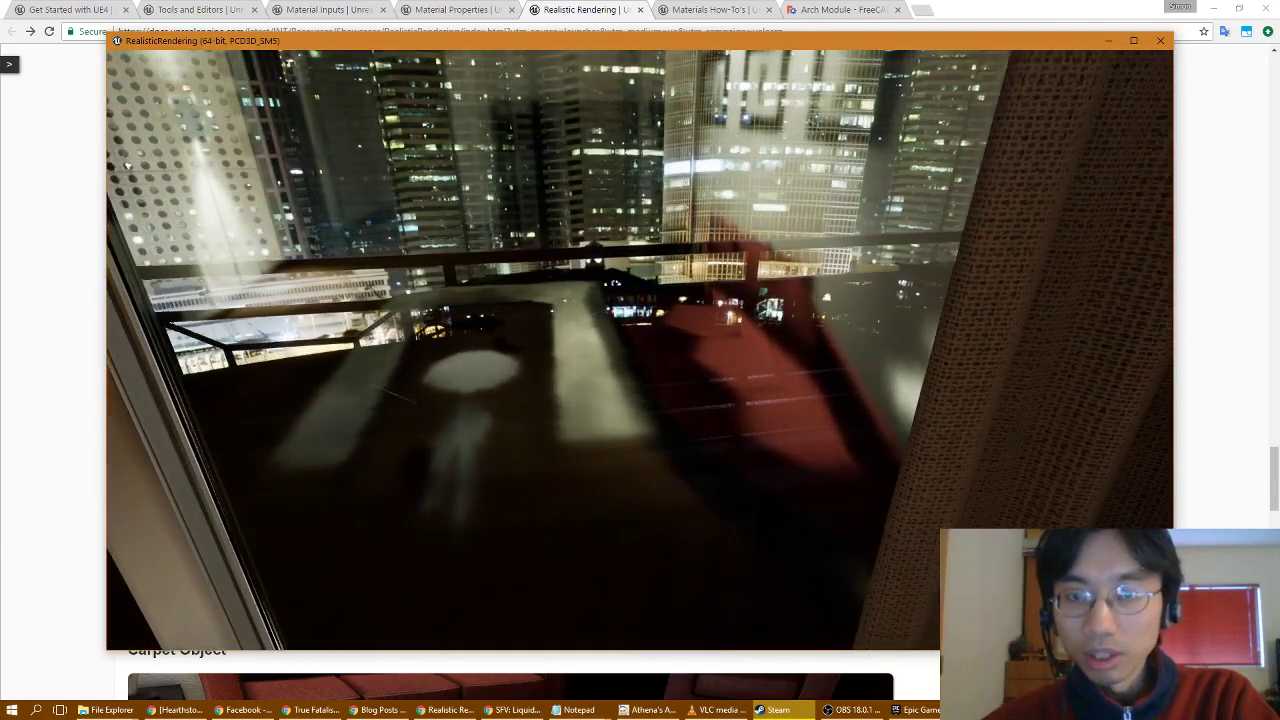
{"action": "key", "text": "d"}
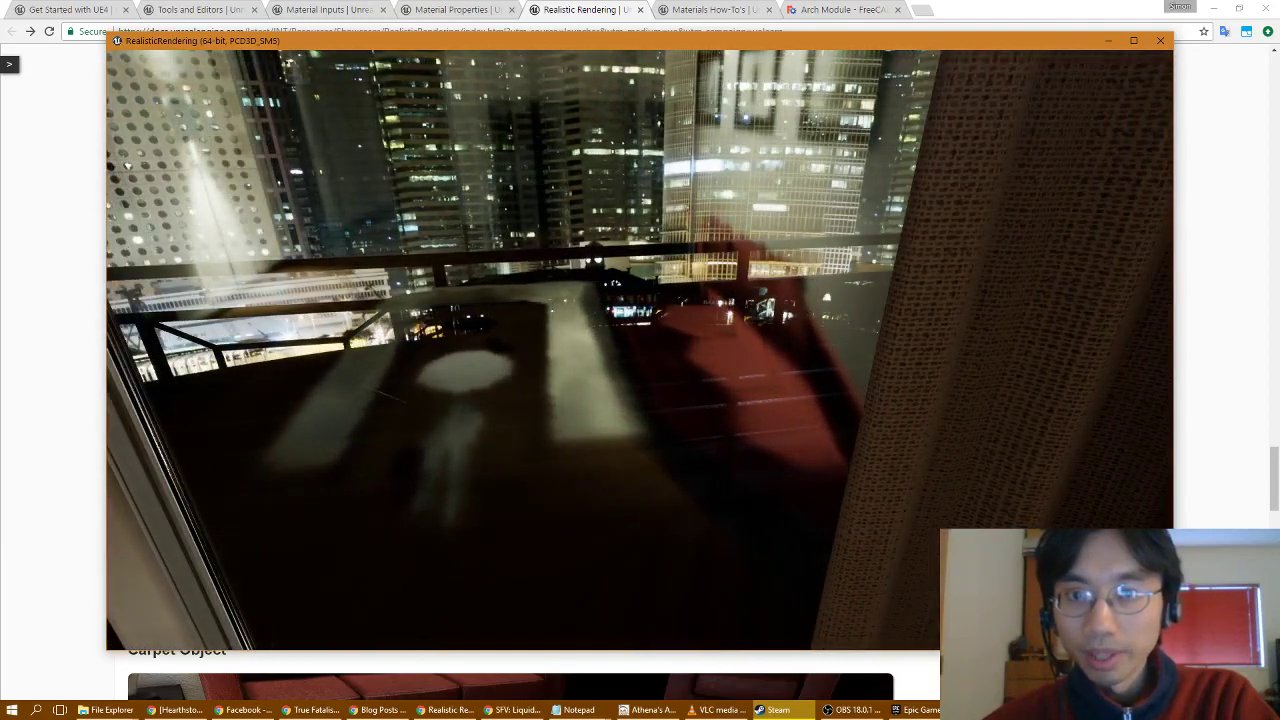
{"action": "key", "text": "a"}
{"action": "key", "text": "s"}
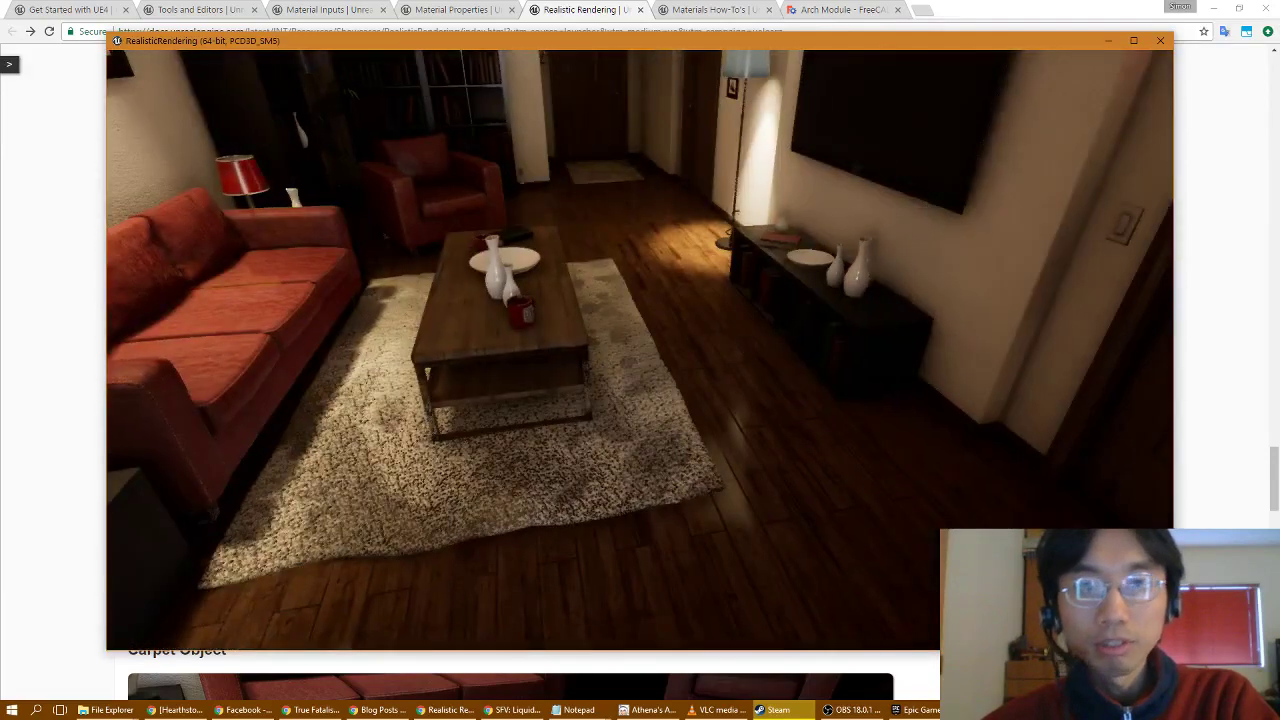
Step: Look over the night room's furniture, floor reflections, ceiling and wall lighting, and exit the launched game
{"action": "key", "text": "w"}
{"action": "key", "text": "w"}
{"action": "key", "text": "d"}
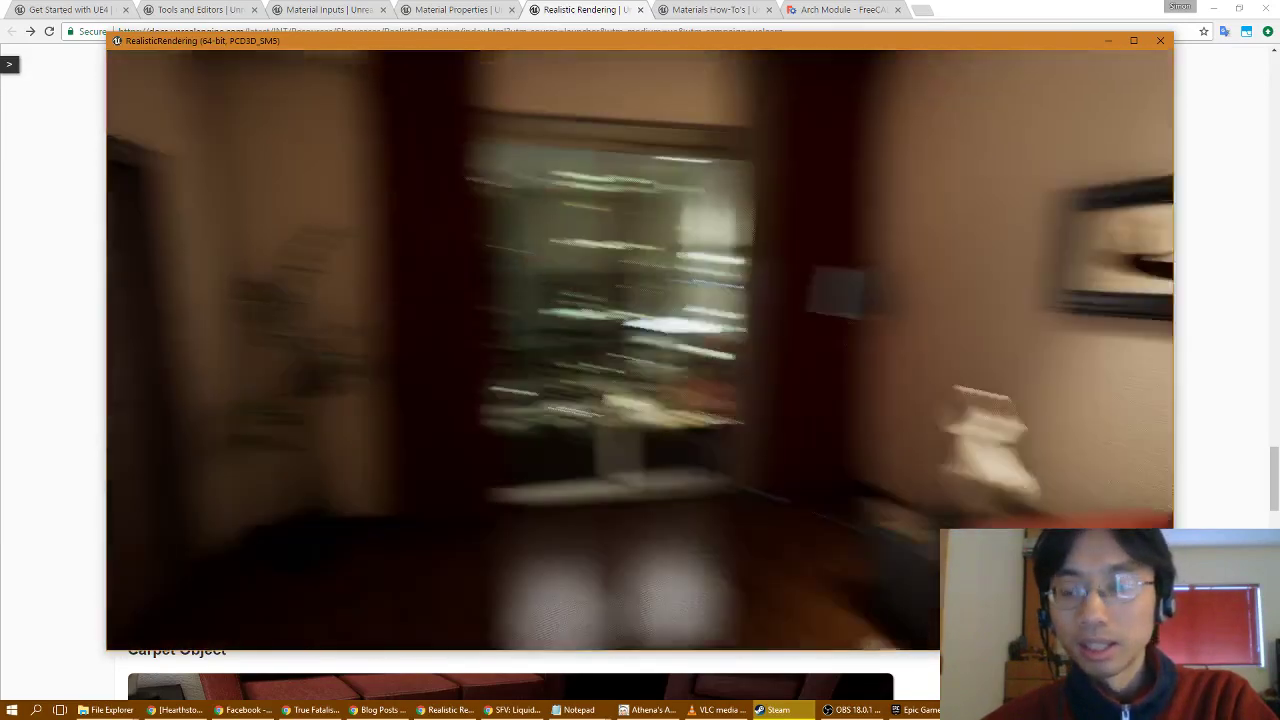
{"action": "key", "text": "s"}
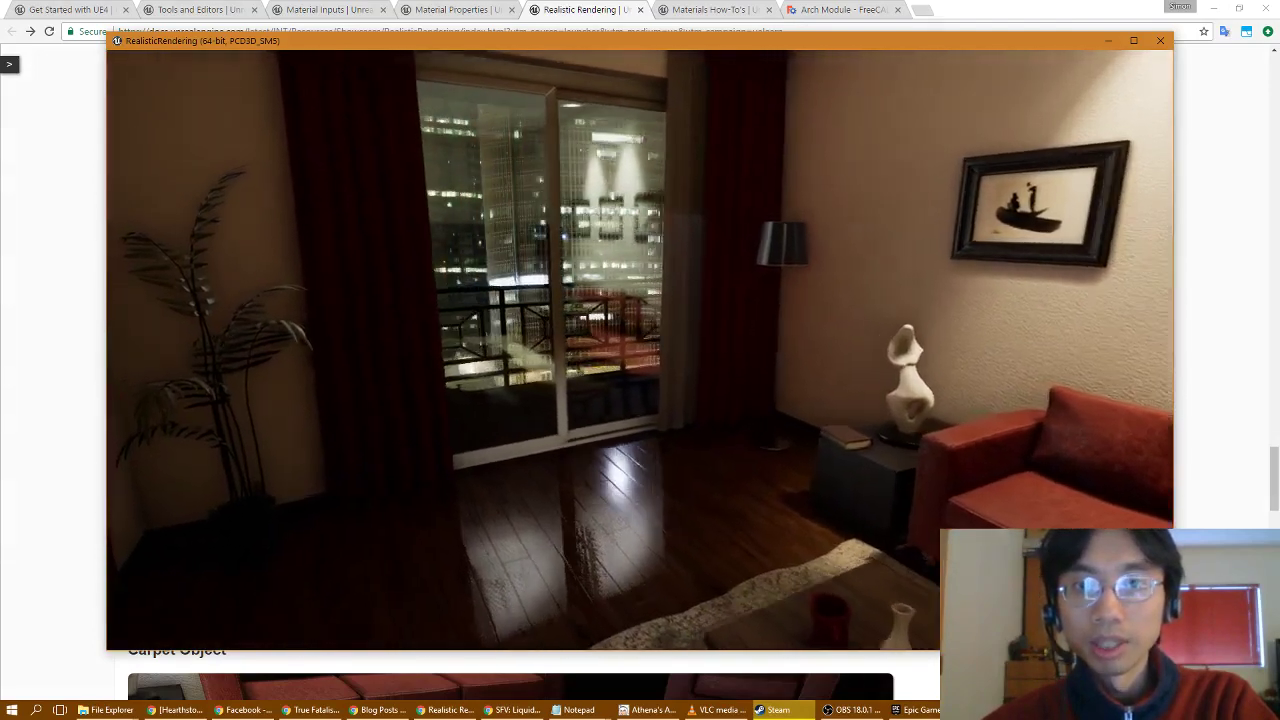
{"action": "key", "text": "w"}
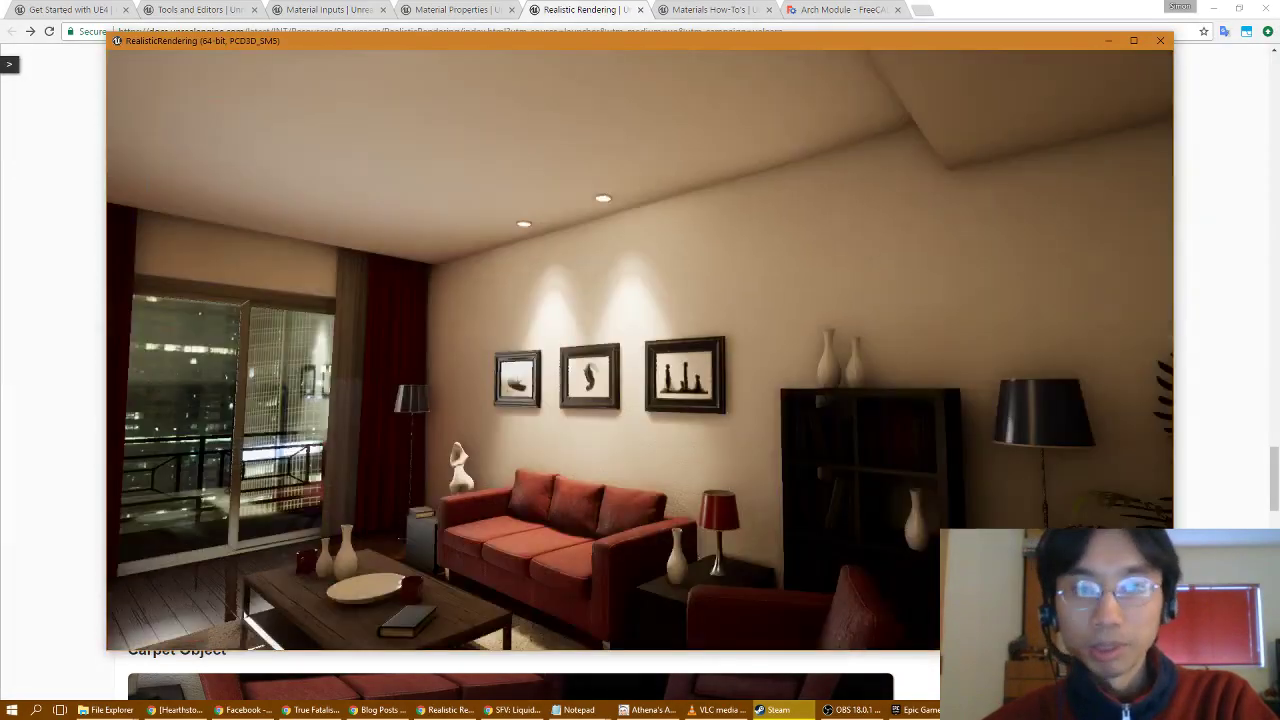
{"action": "key", "text": "w"}
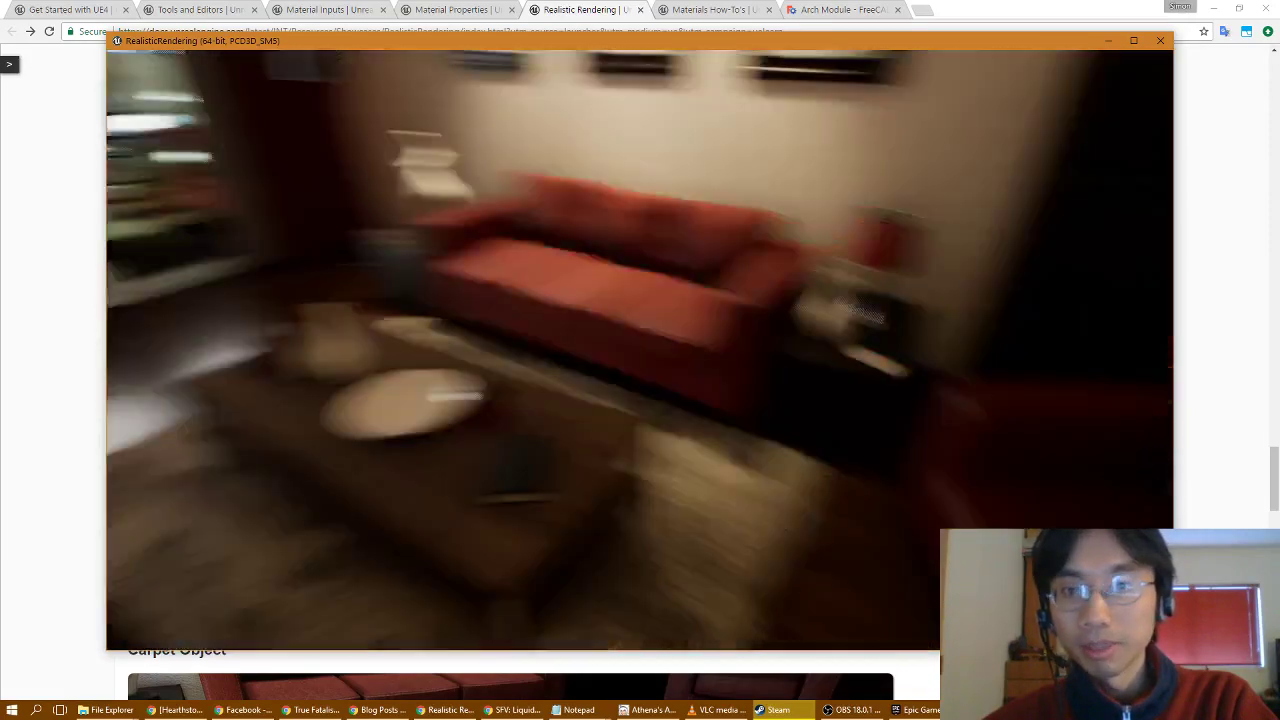
{"action": "key", "text": "Escape"}
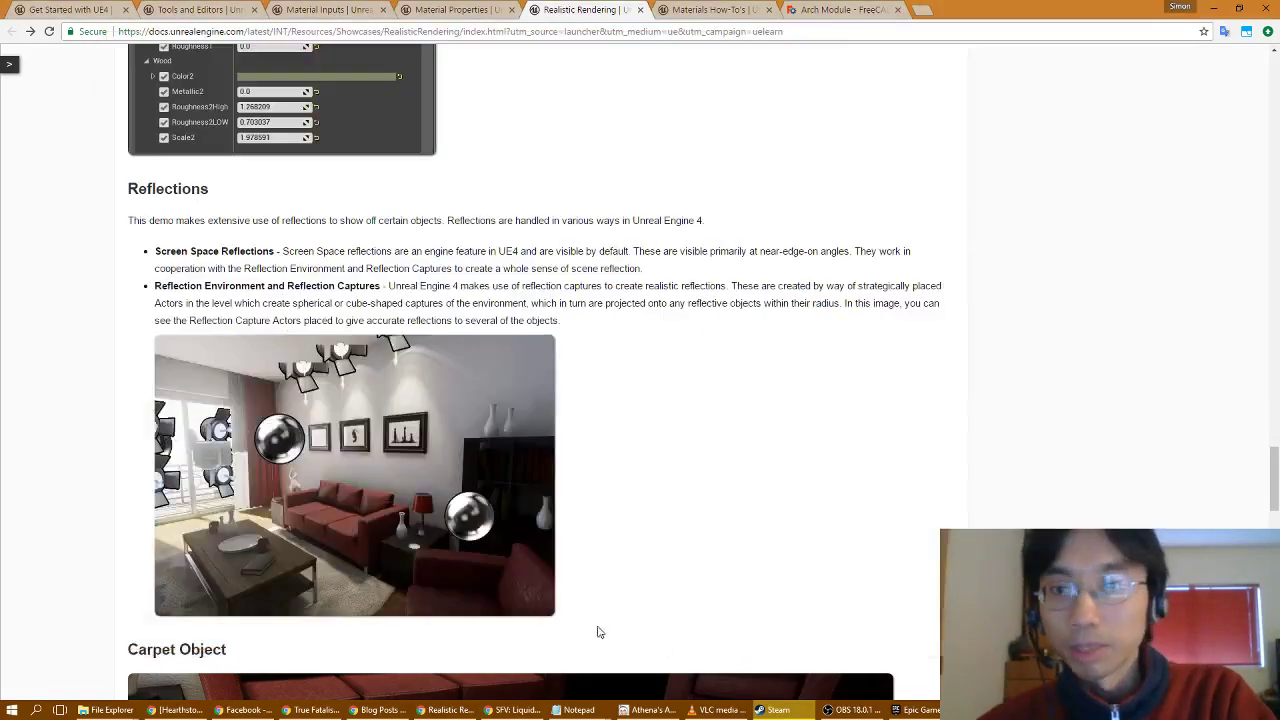
Step: Switch to Unreal Editor and select CameraActor2 inside the room near the balcony door
{"action": "left_click", "coordinate": [988, 710]}
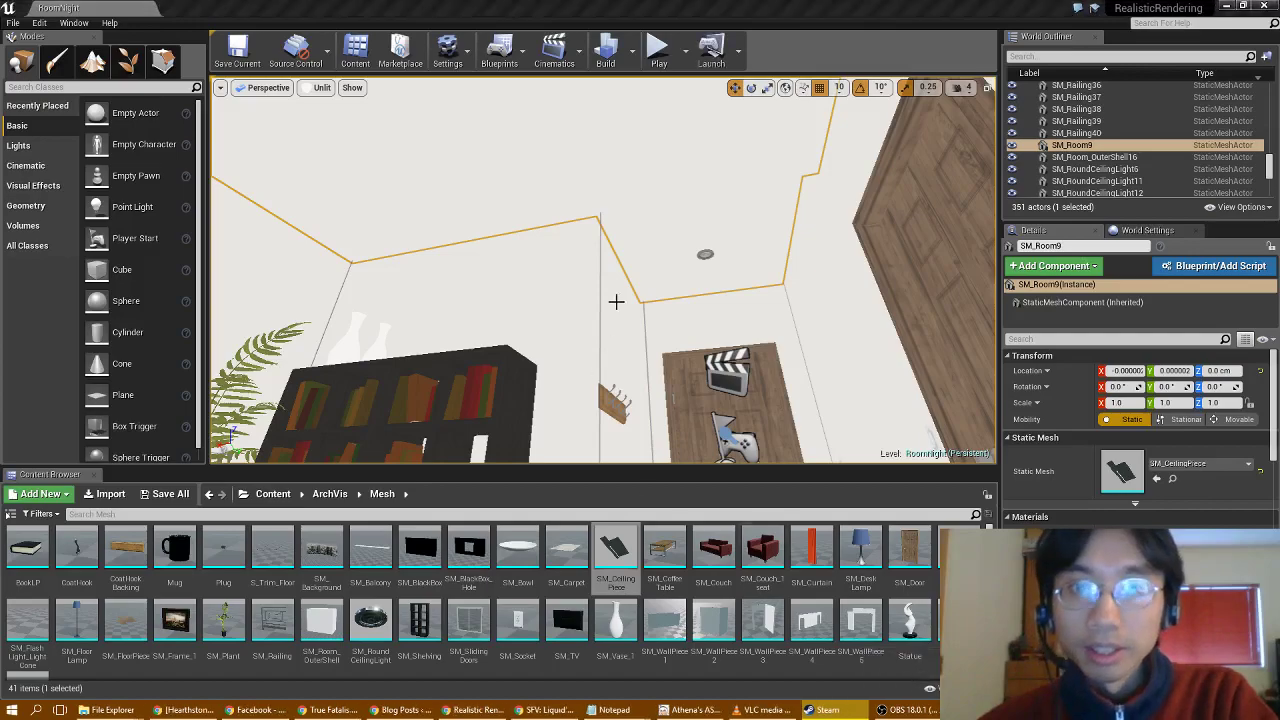
{"action": "right_click_drag", "start_coordinate": [616, 302], "coordinate": [597, 264]}
{"action": "key", "text": "w"}
{"action": "key", "text": "w"}
{"action": "left_click", "coordinate": [557, 247]}
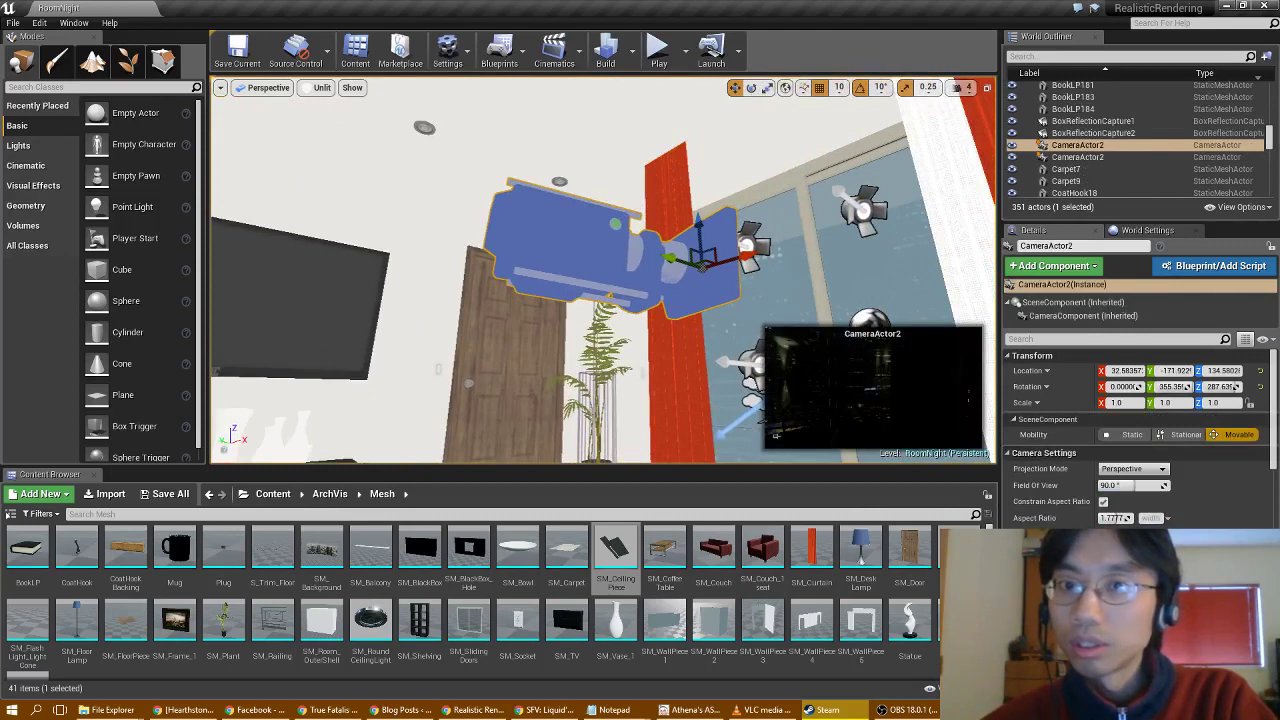
Step: Select the other CameraActor2 beside the wall TV and BoxReflectionCapture1, and look across the room toward the balcony door
{"action": "left_click_drag", "start_coordinate": [630, 387], "coordinate": [545, 331], "text": "alt"}
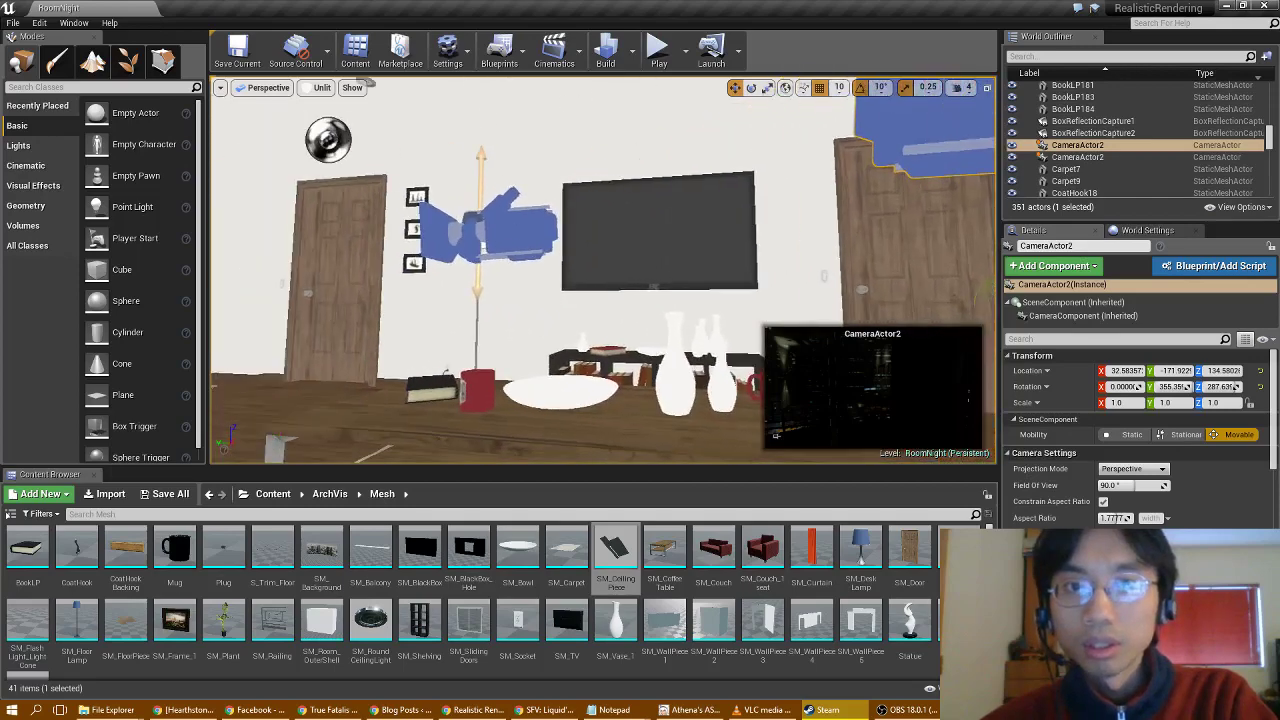
{"action": "left_click", "coordinate": [511, 228]}
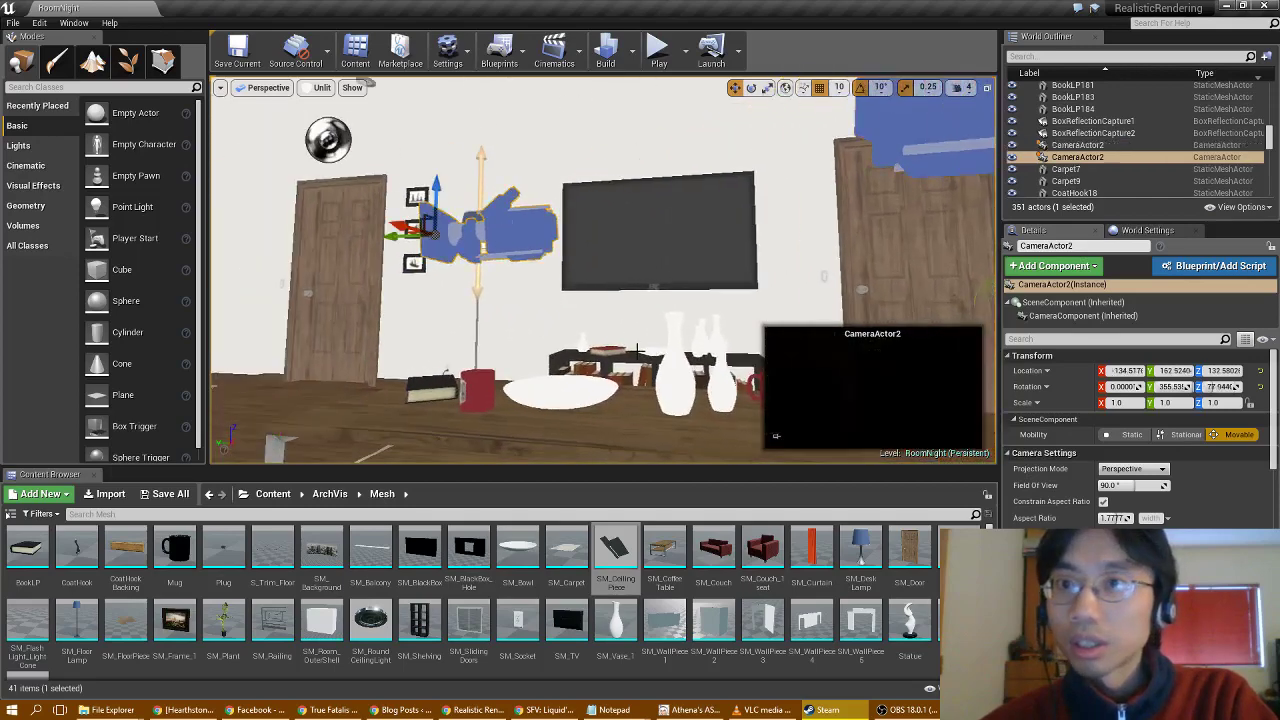
{"action": "mouse_move", "coordinate": [630, 349]}
{"action": "right_mouse_down"}
{"action": "mouse_move", "coordinate": [468, 360]}
{"action": "mouse_move", "coordinate": [740, 350]}
{"action": "mouse_move", "coordinate": [760, 390]}
{"action": "mouse_move", "coordinate": [760, 300]}
{"action": "mouse_move", "coordinate": [720, 260]}
{"action": "mouse_move", "coordinate": [613, 350]}
{"action": "right_mouse_up"}
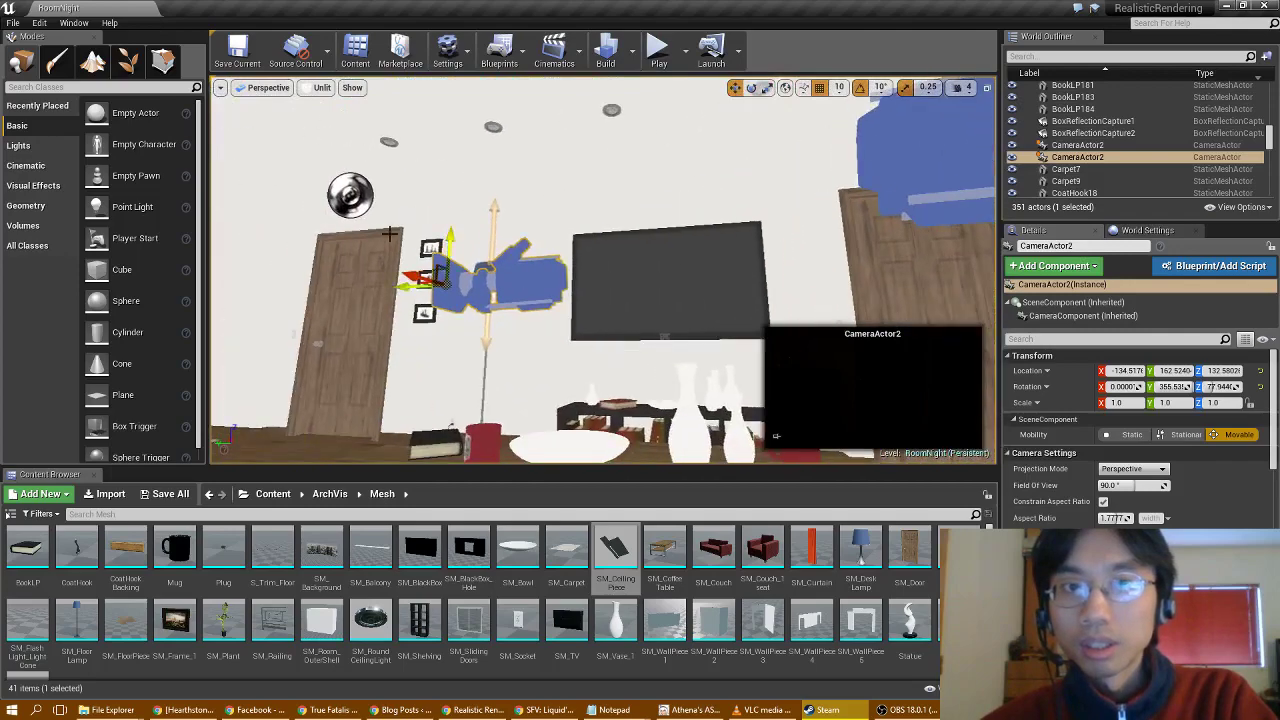
{"action": "left_click", "coordinate": [350, 195]}
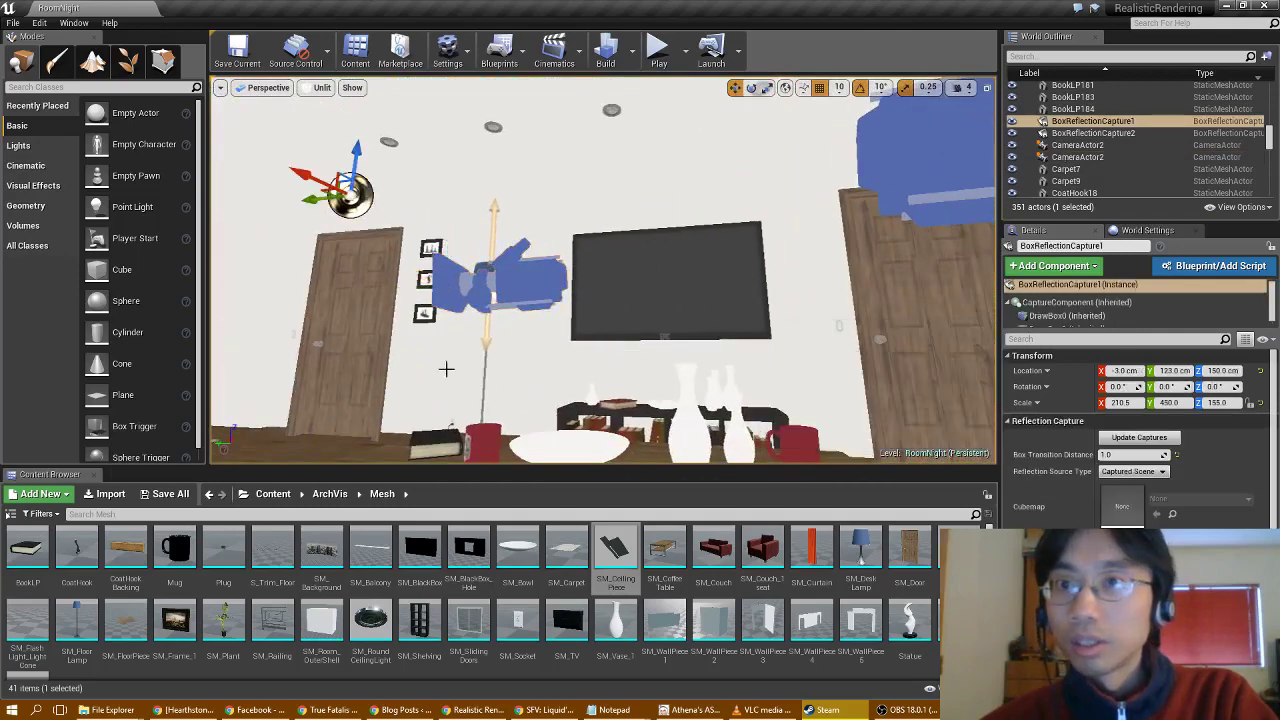
{"action": "right_click_drag", "start_coordinate": [560, 290], "coordinate": [430, 260]}
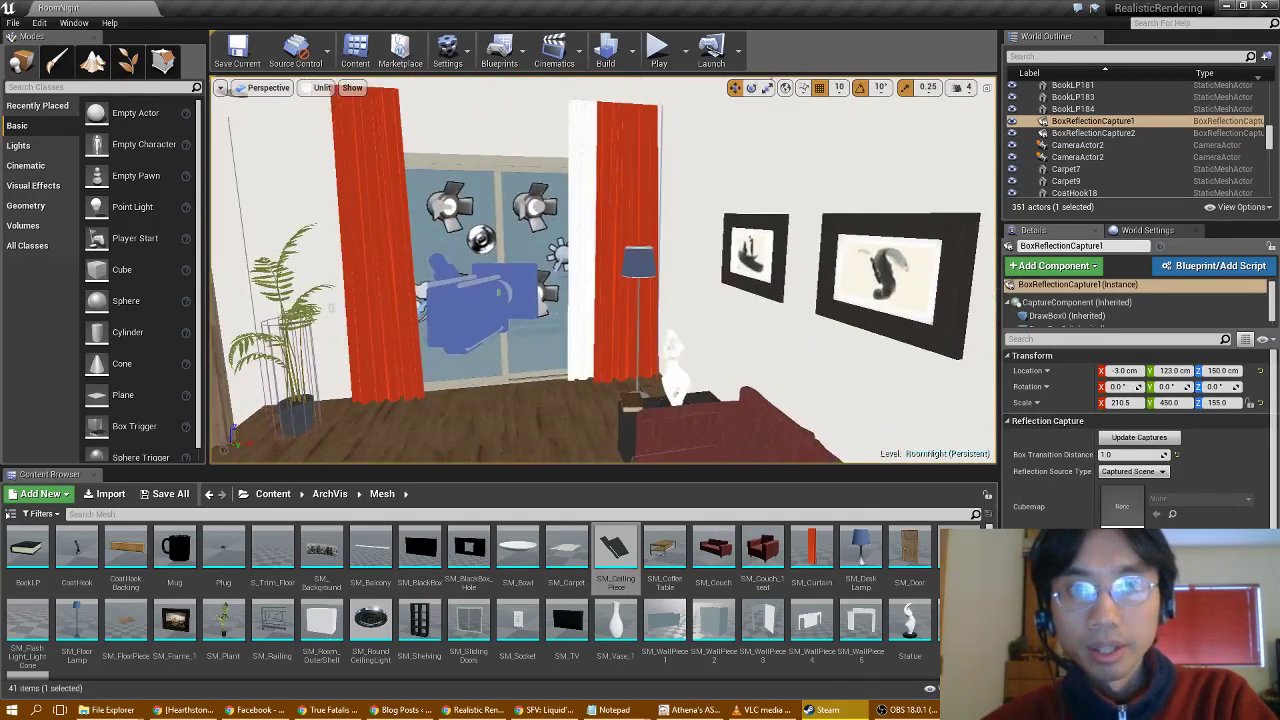
Step: Display the level in Wireframe view mode and look over the night room's geometry from several positions
{"action": "left_click", "coordinate": [320, 89]}
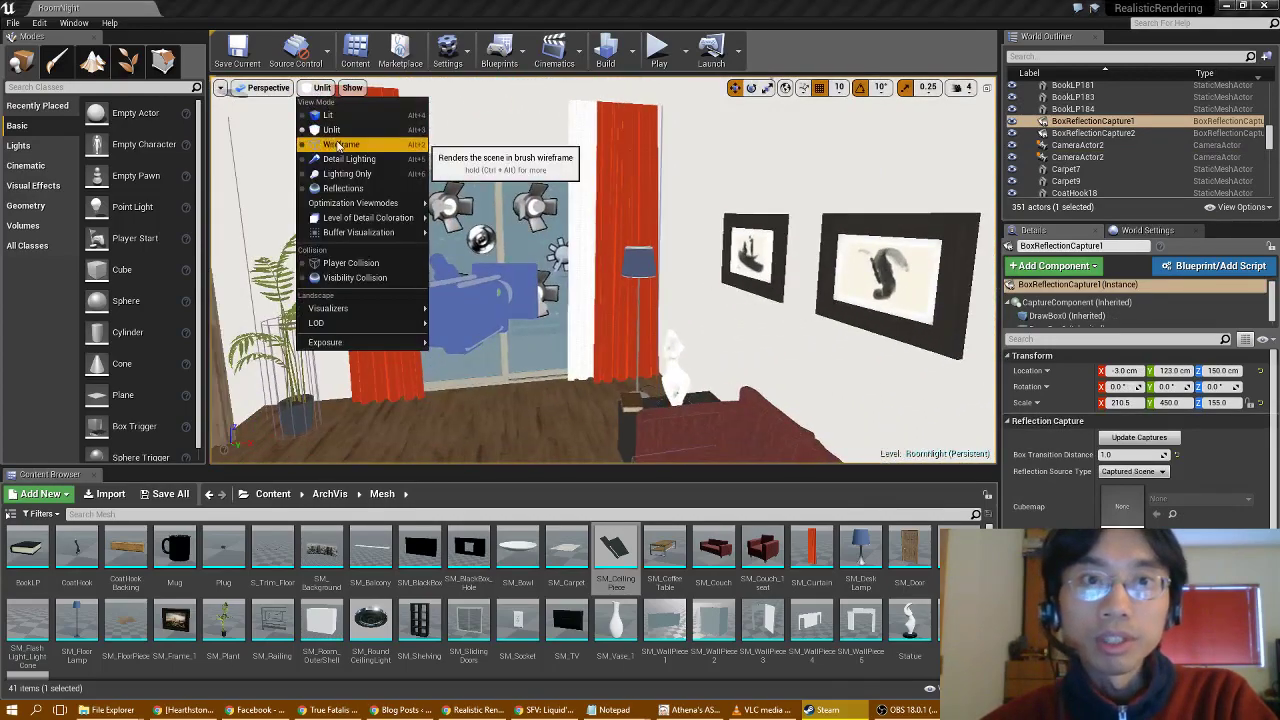
{"action": "left_click", "coordinate": [340, 145]}
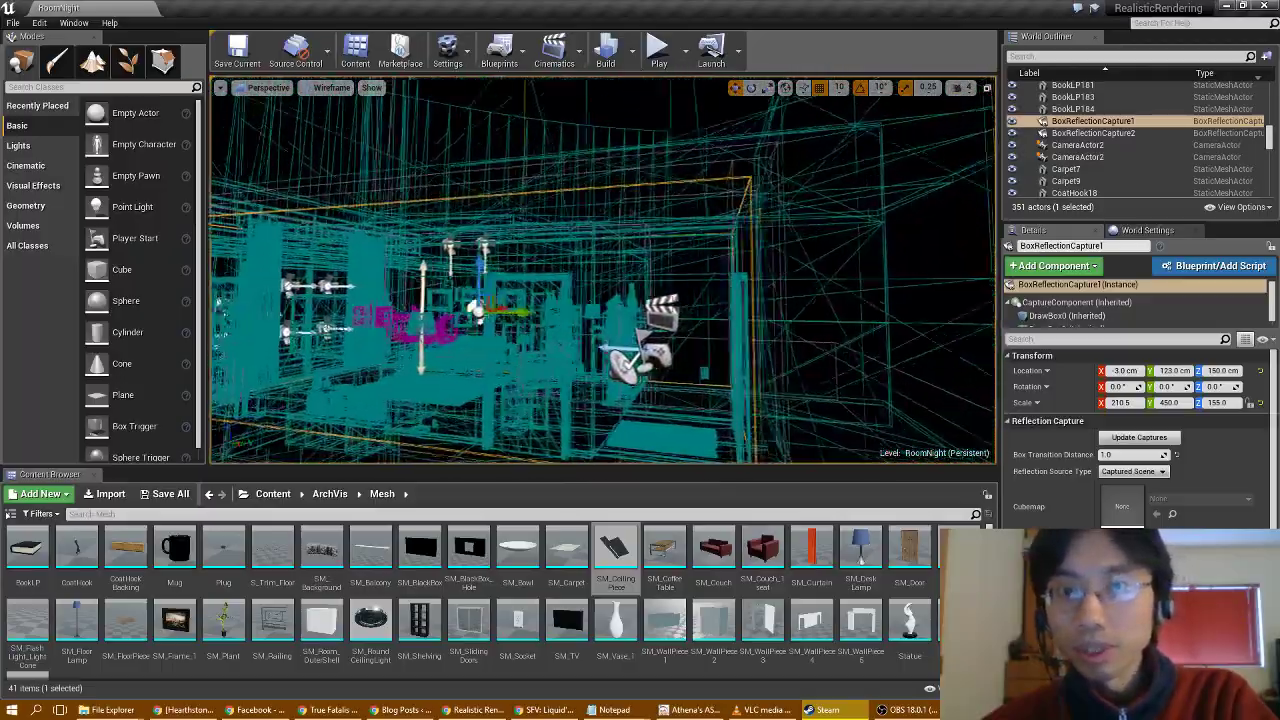
{"action": "key", "text": "w"}
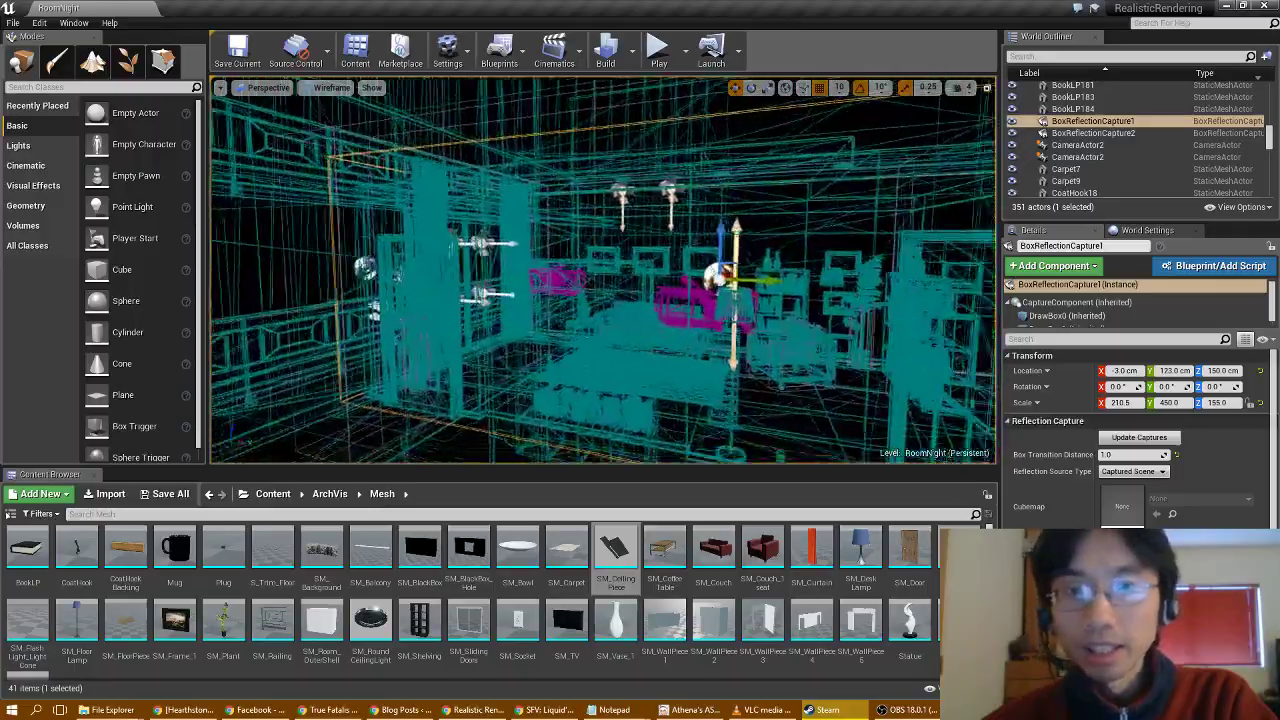
{"action": "right_click_drag", "start_coordinate": [603, 270], "coordinate": [880, 285]}
{"action": "key", "text": "w"}
{"action": "key", "text": "w"}
{"action": "key", "text": "w"}
{"action": "right_click_drag", "start_coordinate": [603, 270], "coordinate": [395, 308]}
{"action": "key", "text": "d"}
{"action": "key", "text": "w"}
{"action": "right_click_drag", "start_coordinate": [603, 270], "coordinate": [555, 296]}
Step: Identify the couch, the carpet and the room's outer shell in the wireframe by selecting each in turn
{"action": "left_click", "coordinate": [500, 205]}
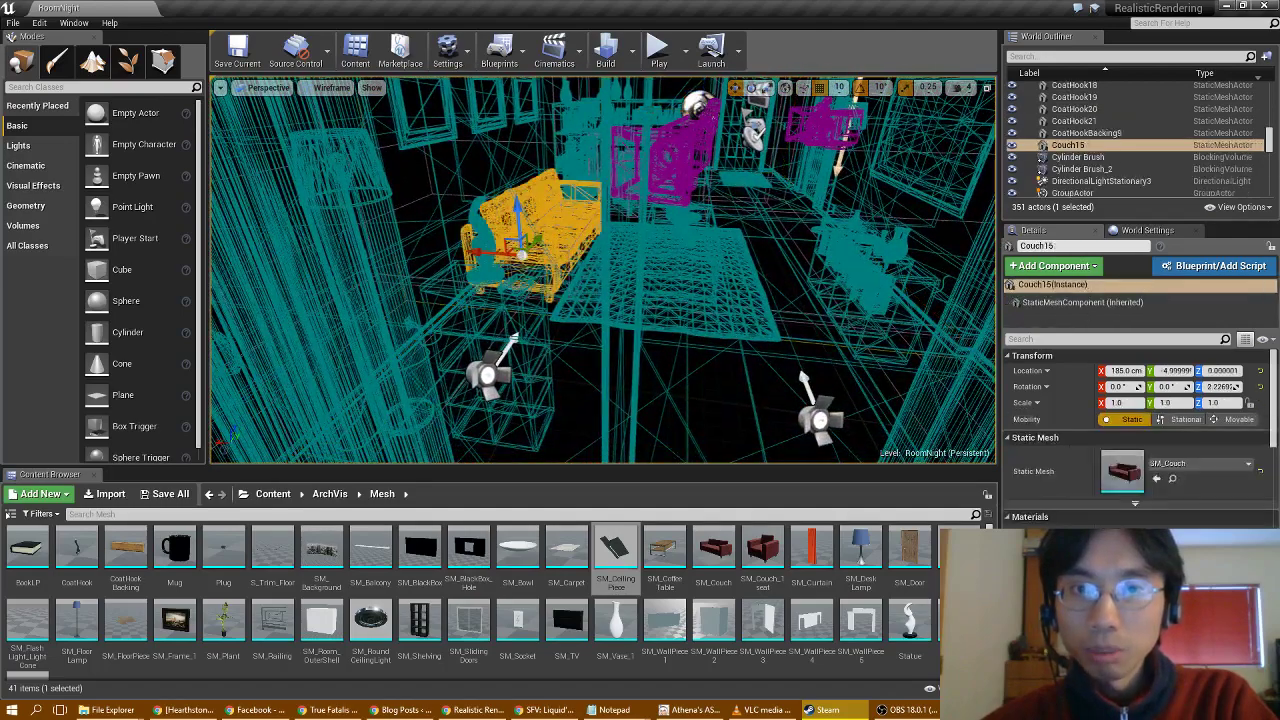
{"action": "right_click", "coordinate": [479, 193]}
{"action": "right_click", "coordinate": [729, 193]}
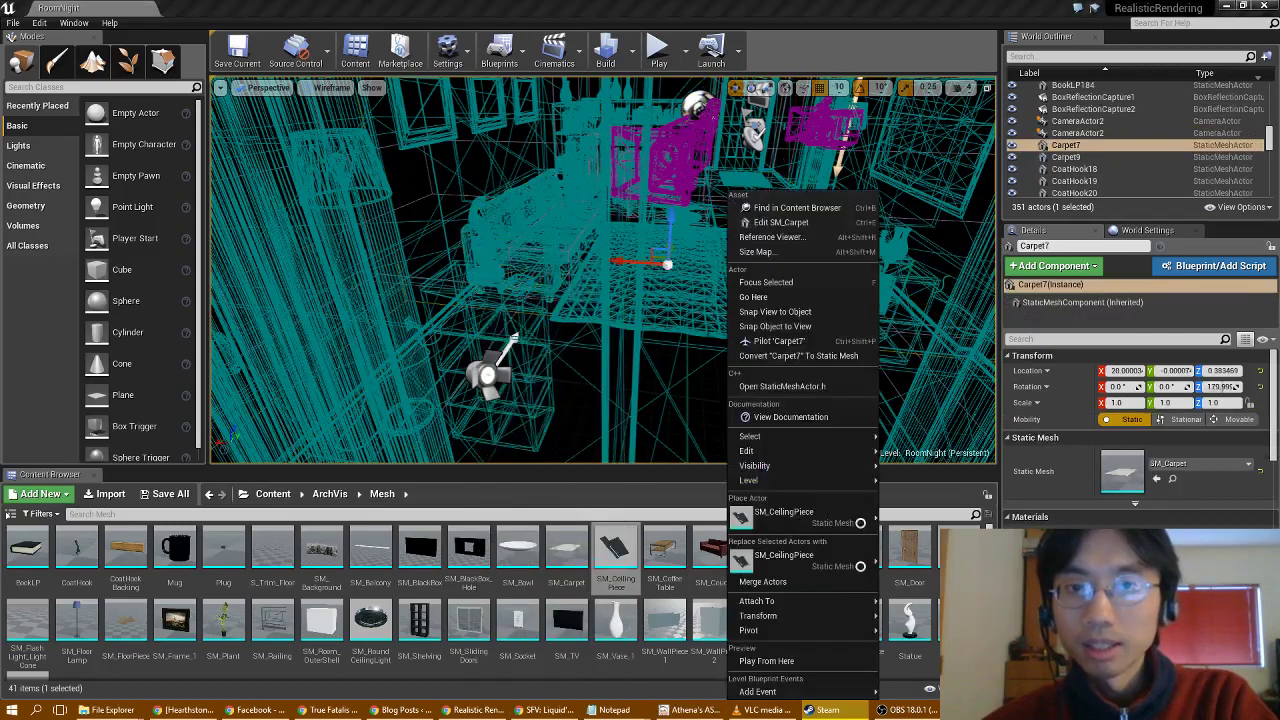
{"action": "left_click", "coordinate": [709, 364]}
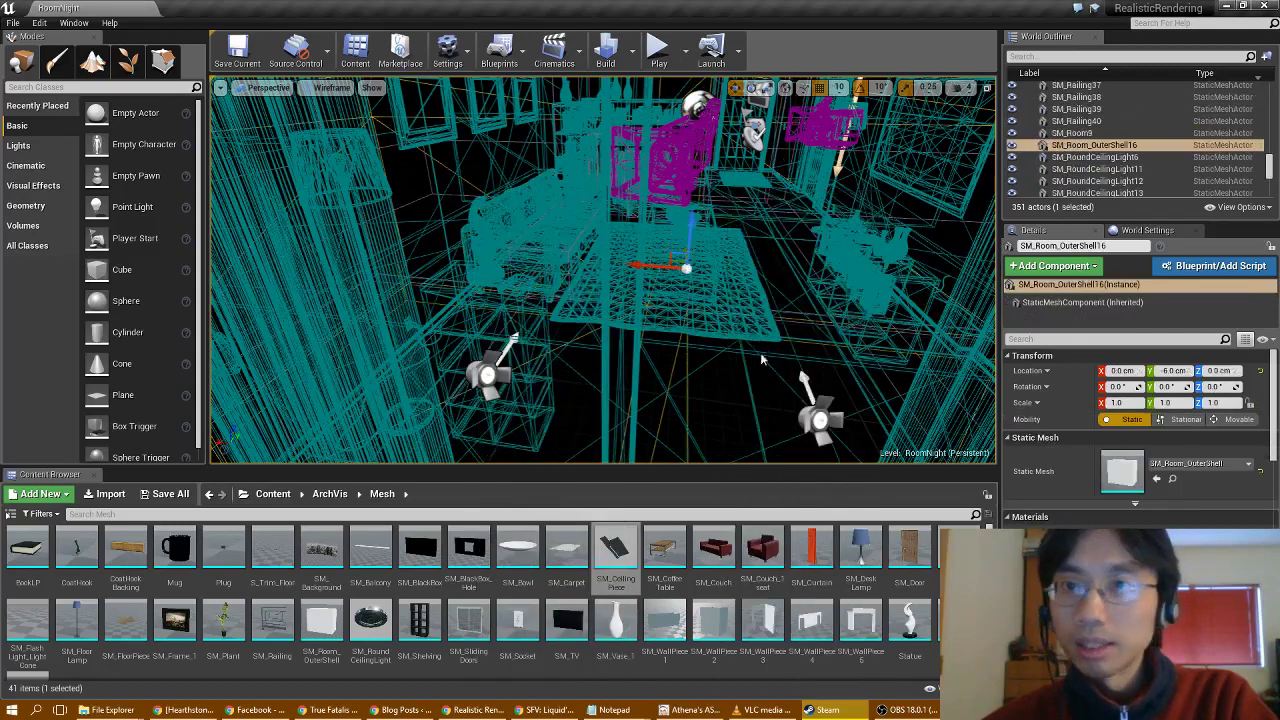
{"action": "right_click_drag", "start_coordinate": [761, 355], "coordinate": [703, 251]}
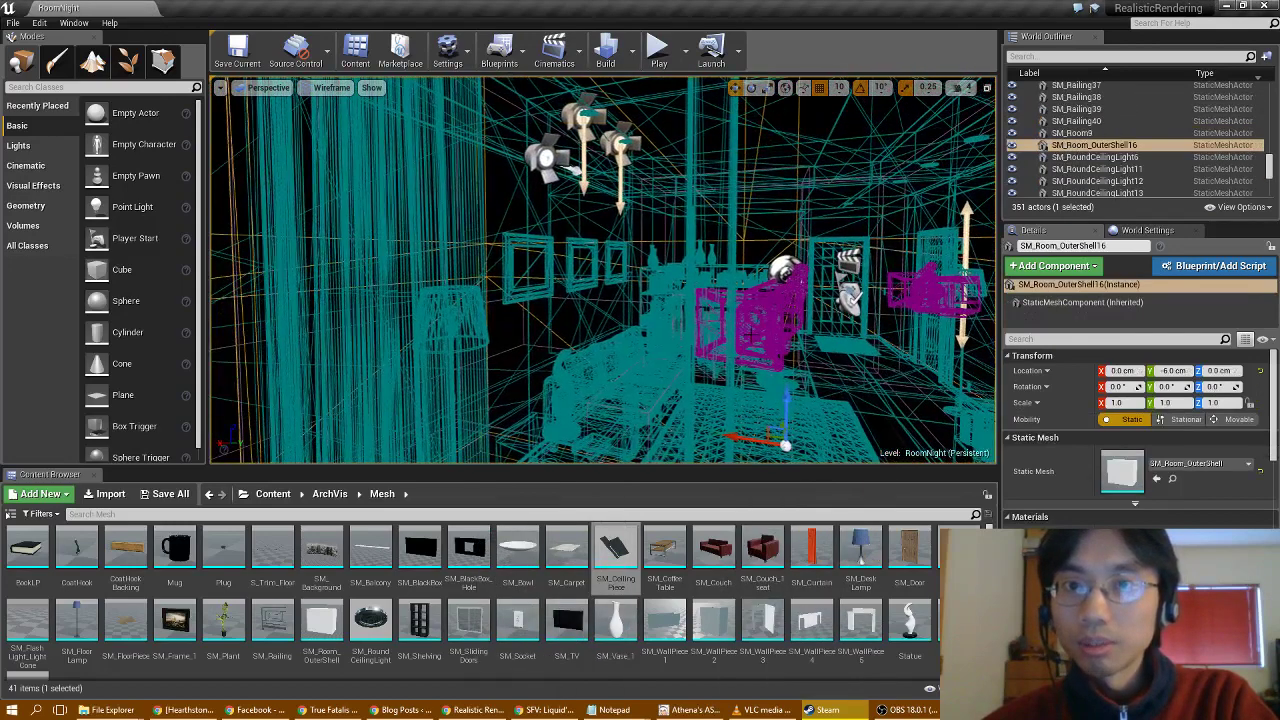
Step: Select BoxReflectionCapture1 inside the room and examine how far its capture box extends
{"action": "left_click", "coordinate": [784, 270]}
{"action": "right_click_drag", "start_coordinate": [784, 270], "coordinate": [590, 410]}
{"action": "key", "text": "f"}
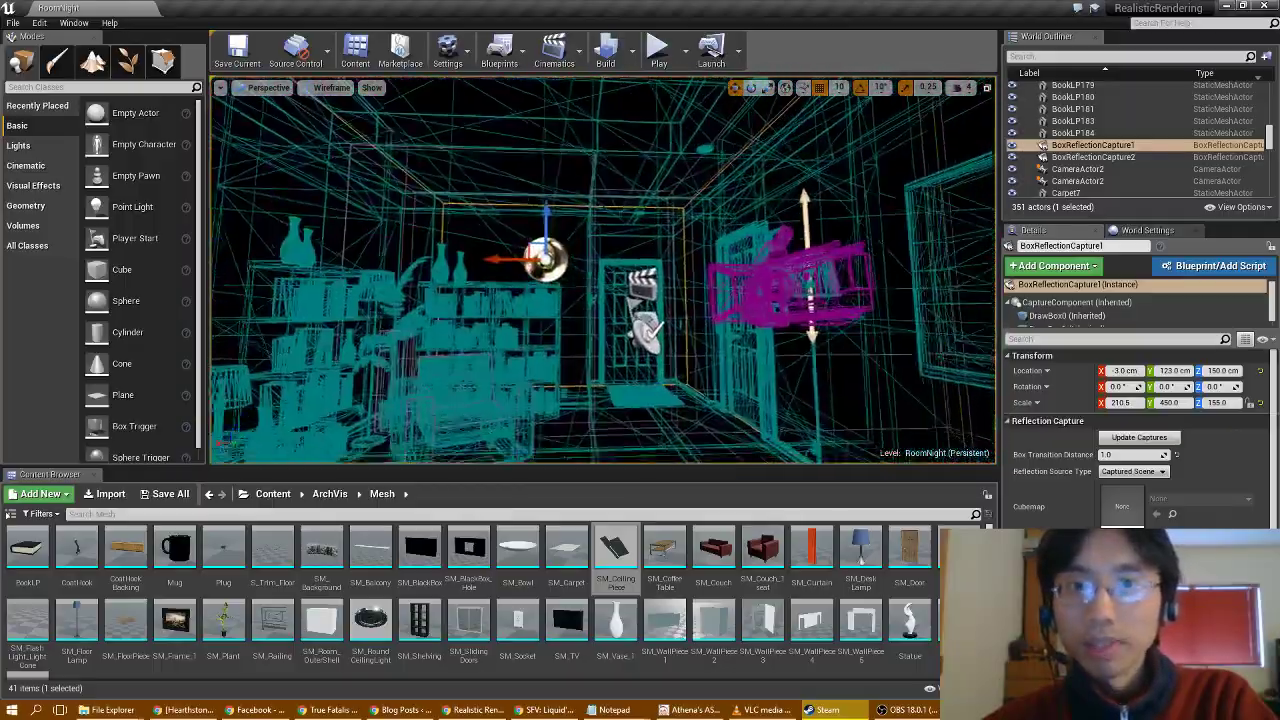
{"action": "right_click_drag", "start_coordinate": [600, 300], "coordinate": [415, 300]}
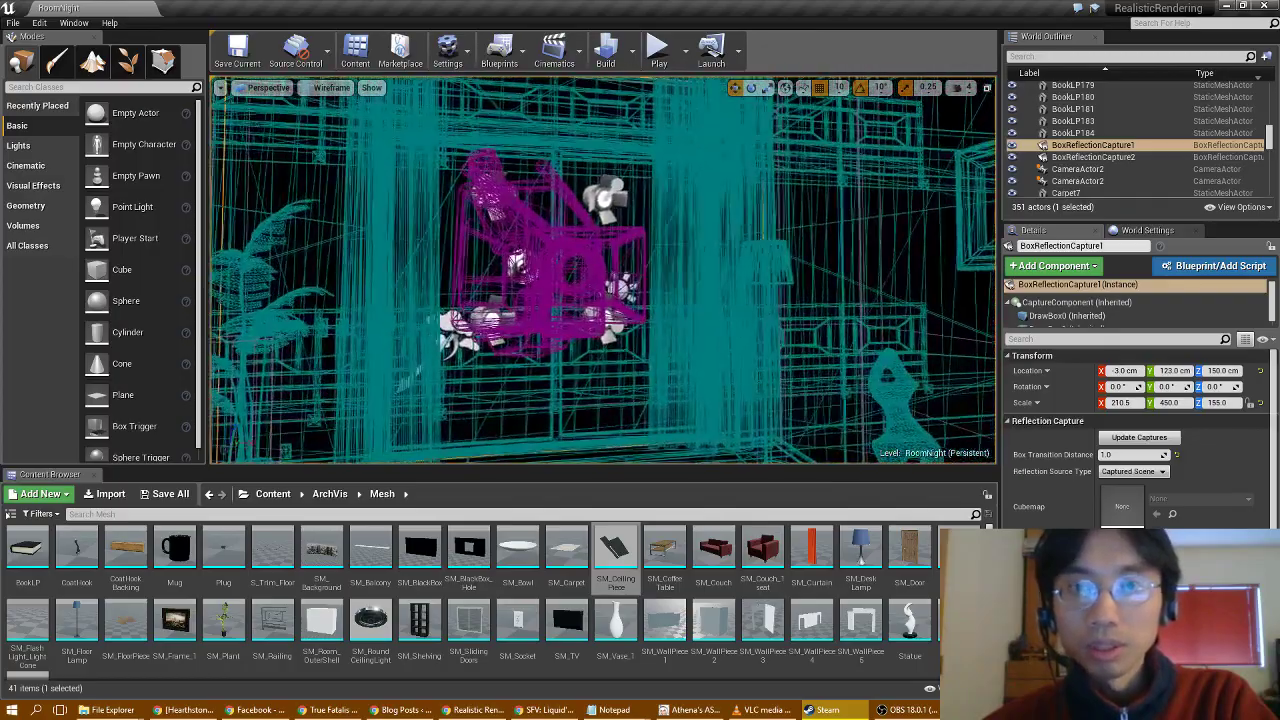
Step: Select BoxReflectionCapture2 outside the balcony door and examine its capture box from outside and inside the room
{"action": "left_click", "coordinate": [596, 265]}
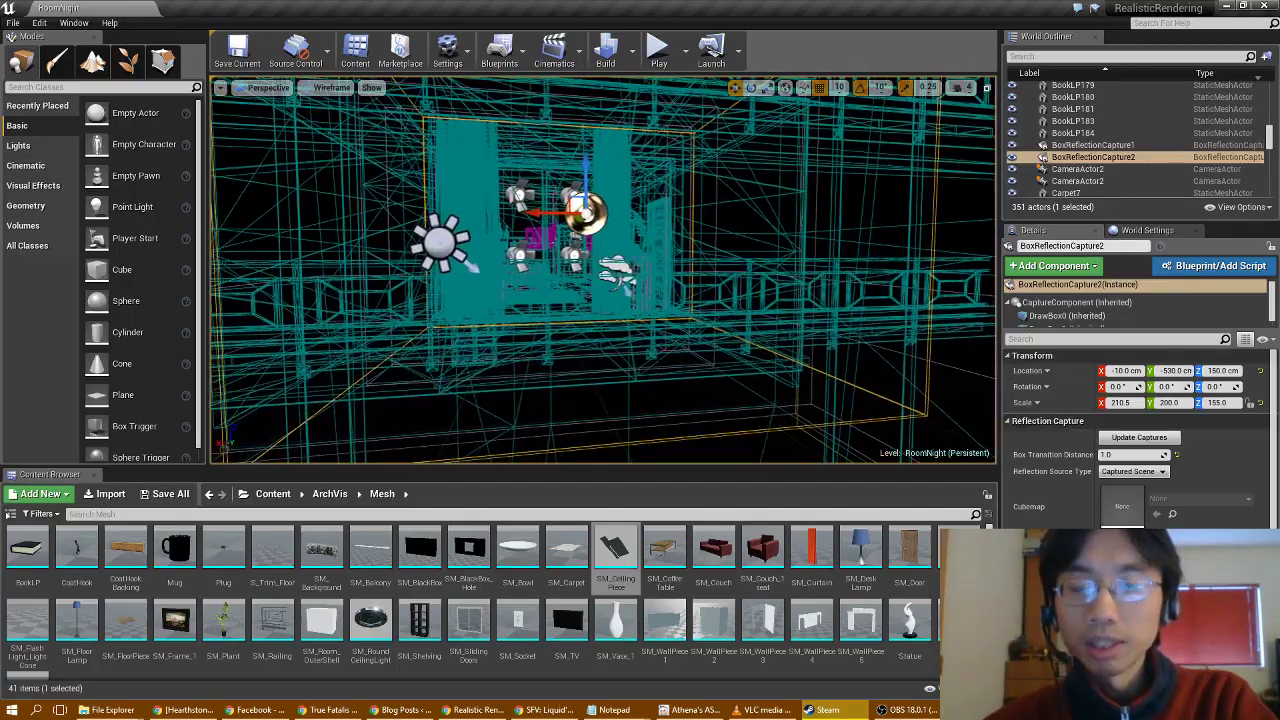
{"action": "right_click_drag", "start_coordinate": [602, 270], "coordinate": [745, 262]}
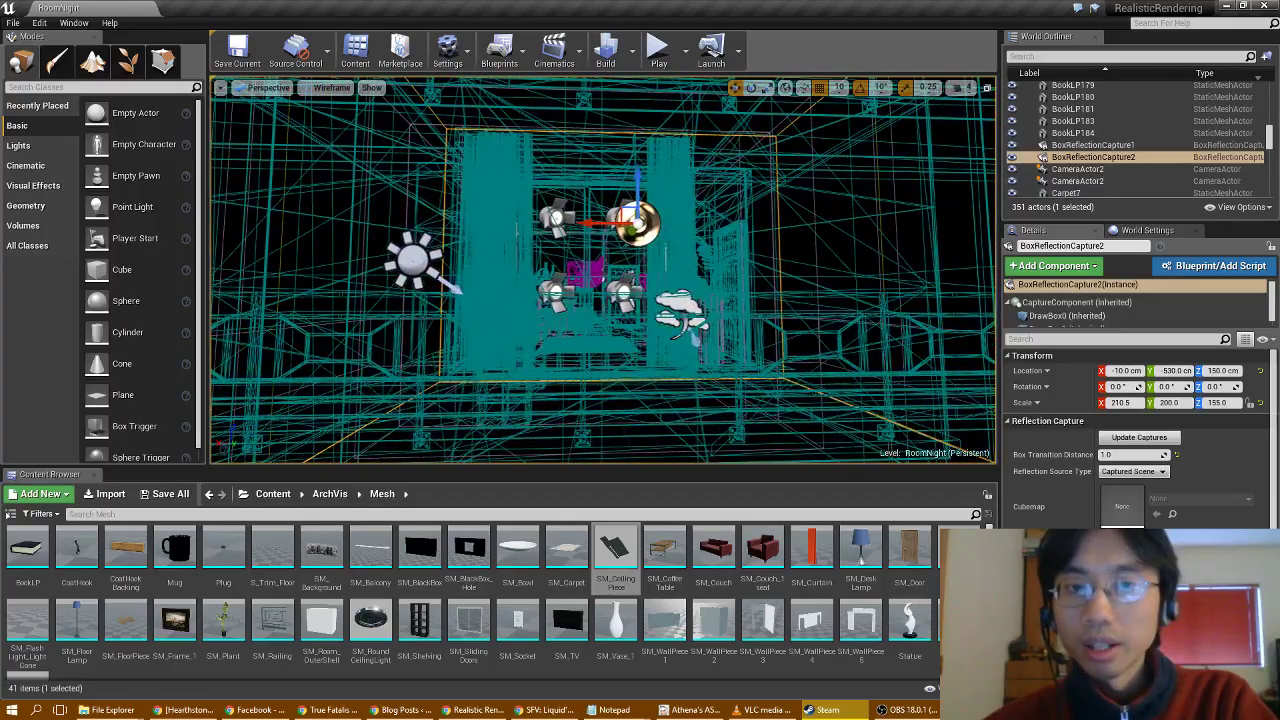
{"action": "right_click_drag", "start_coordinate": [745, 262], "coordinate": [555, 270]}
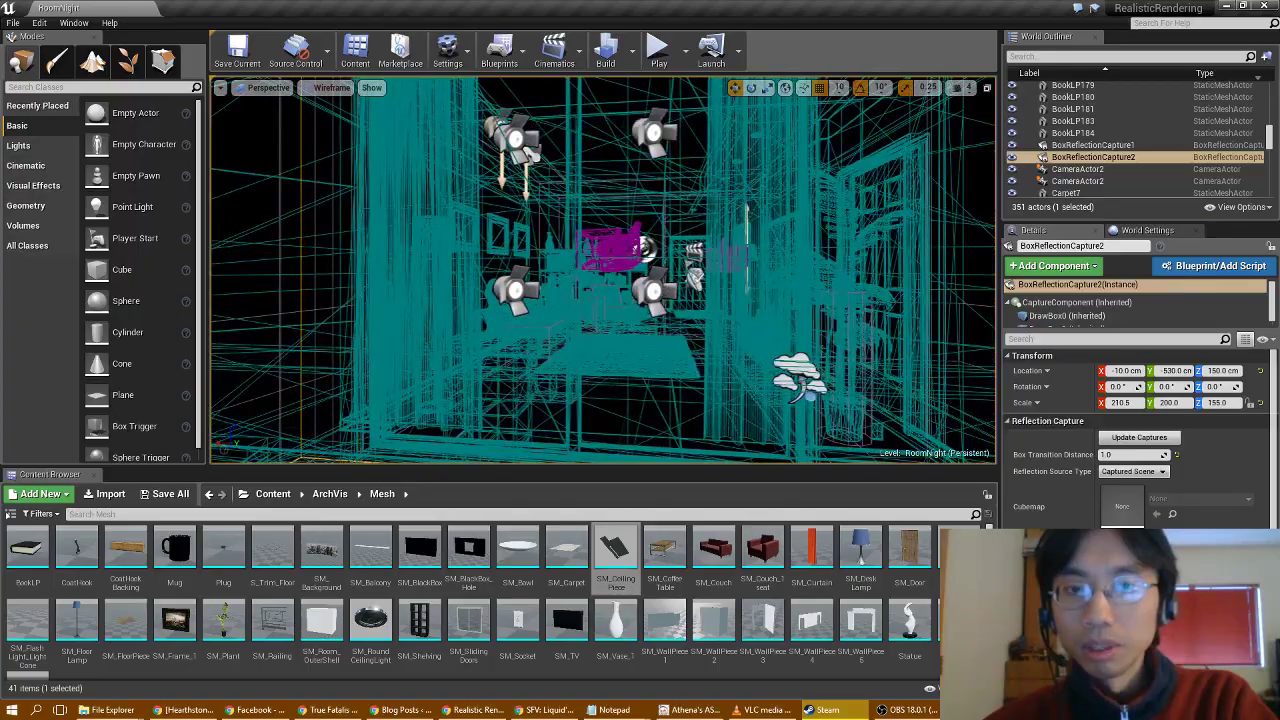
{"action": "mouse_move", "coordinate": [600, 270]}
{"action": "right_mouse_down"}
{"action": "mouse_move", "coordinate": [780, 265]}
{"action": "mouse_move", "coordinate": [540, 268]}
{"action": "mouse_move", "coordinate": [690, 270]}
{"action": "mouse_move", "coordinate": [600, 272]}
{"action": "mouse_move", "coordinate": [640, 275]}
{"action": "mouse_move", "coordinate": [650, 290]}
{"action": "mouse_move", "coordinate": [760, 288]}
{"action": "mouse_move", "coordinate": [615, 280]}
{"action": "right_mouse_up"}
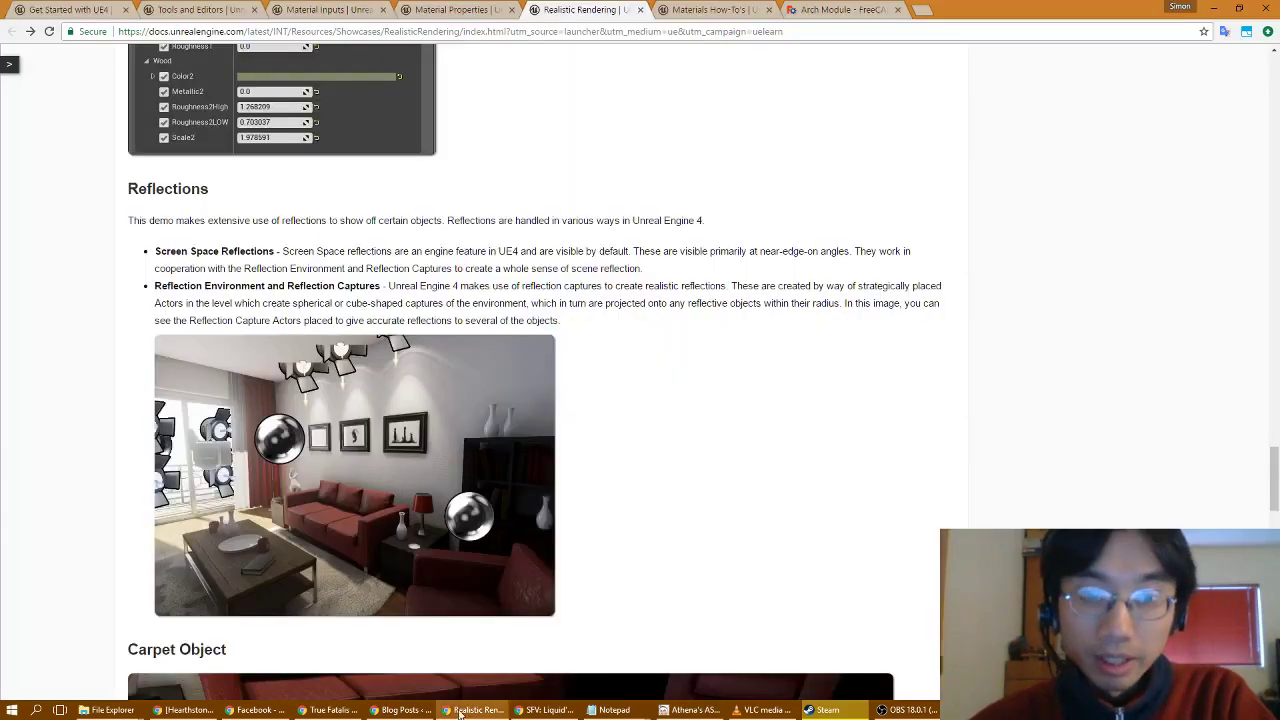
Step: Switch to the Realistic Rendering documentation in the browser and read the Carpet Object section's explanation of the rug model
{"action": "left_click", "coordinate": [478, 710]}
{"action": "scroll", "coordinate": [473, 400], "scroll_direction": "down", "scroll_amount": 7}
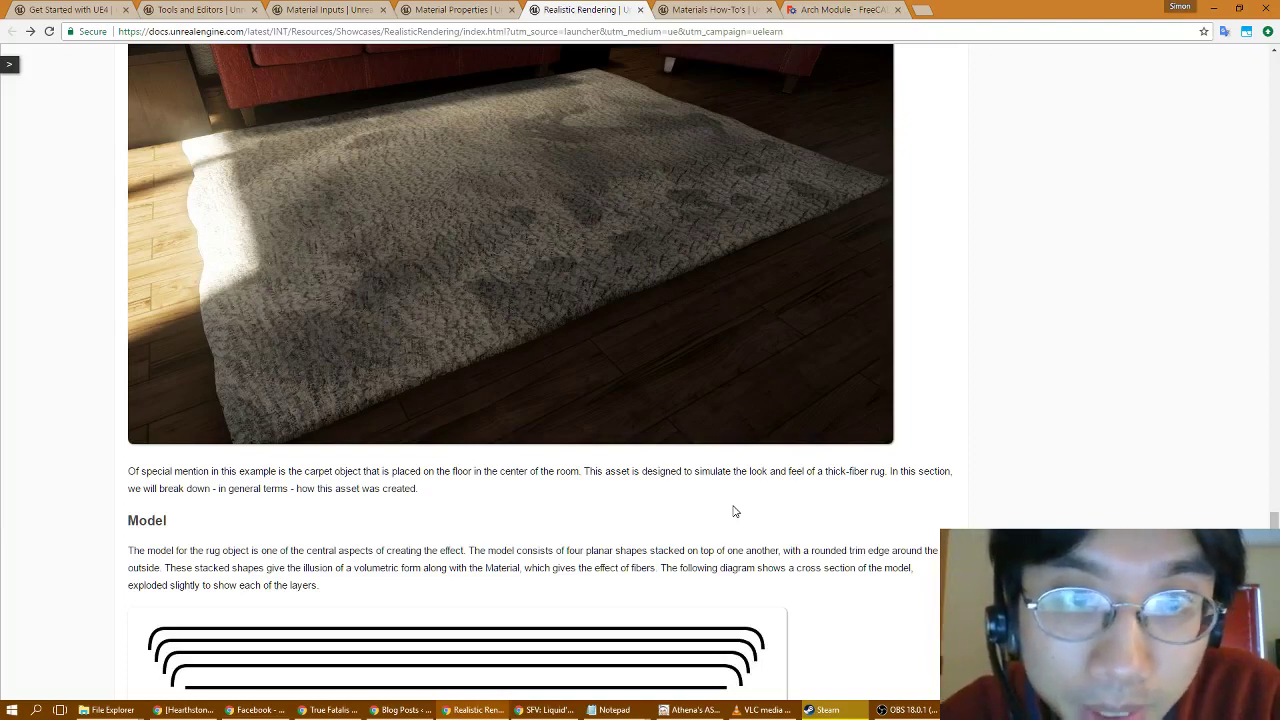
{"action": "scroll", "coordinate": [735, 500], "scroll_direction": "down", "scroll_amount": 2}
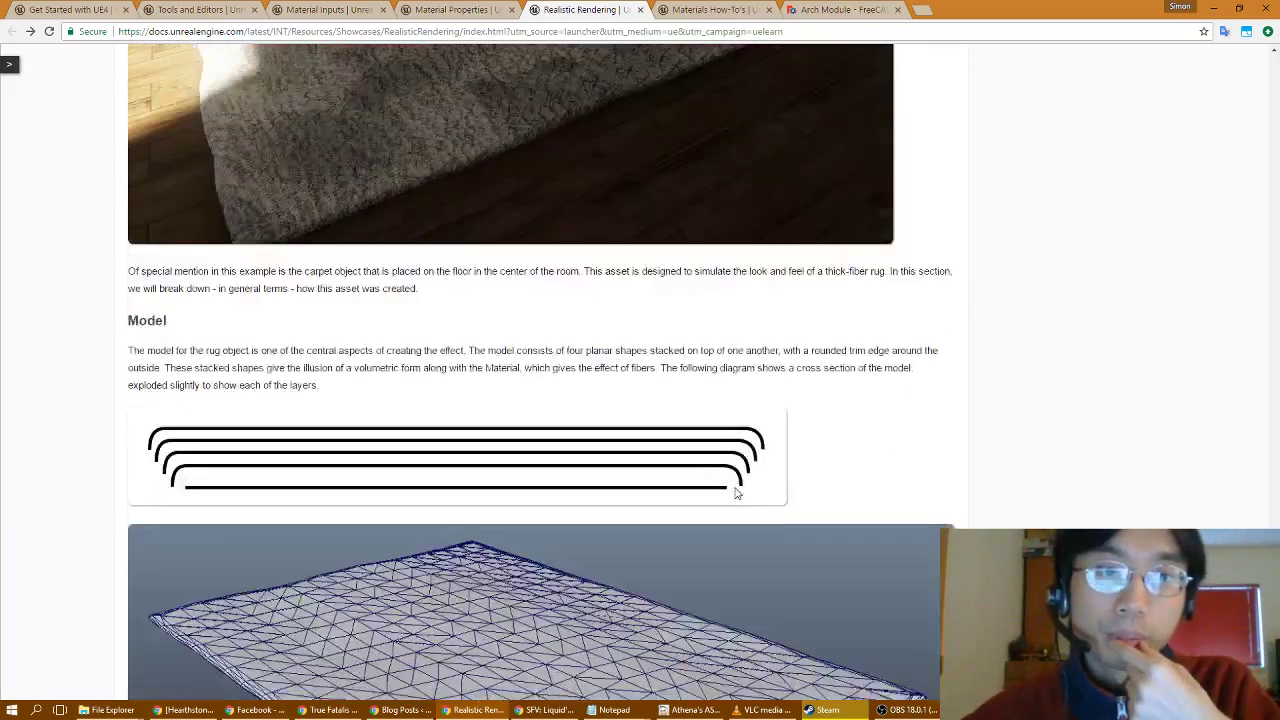
{"action": "scroll", "coordinate": [745, 460], "scroll_direction": "down", "scroll_amount": 1}
{"action": "scroll", "coordinate": [780, 348], "scroll_direction": "down", "scroll_amount": 1}
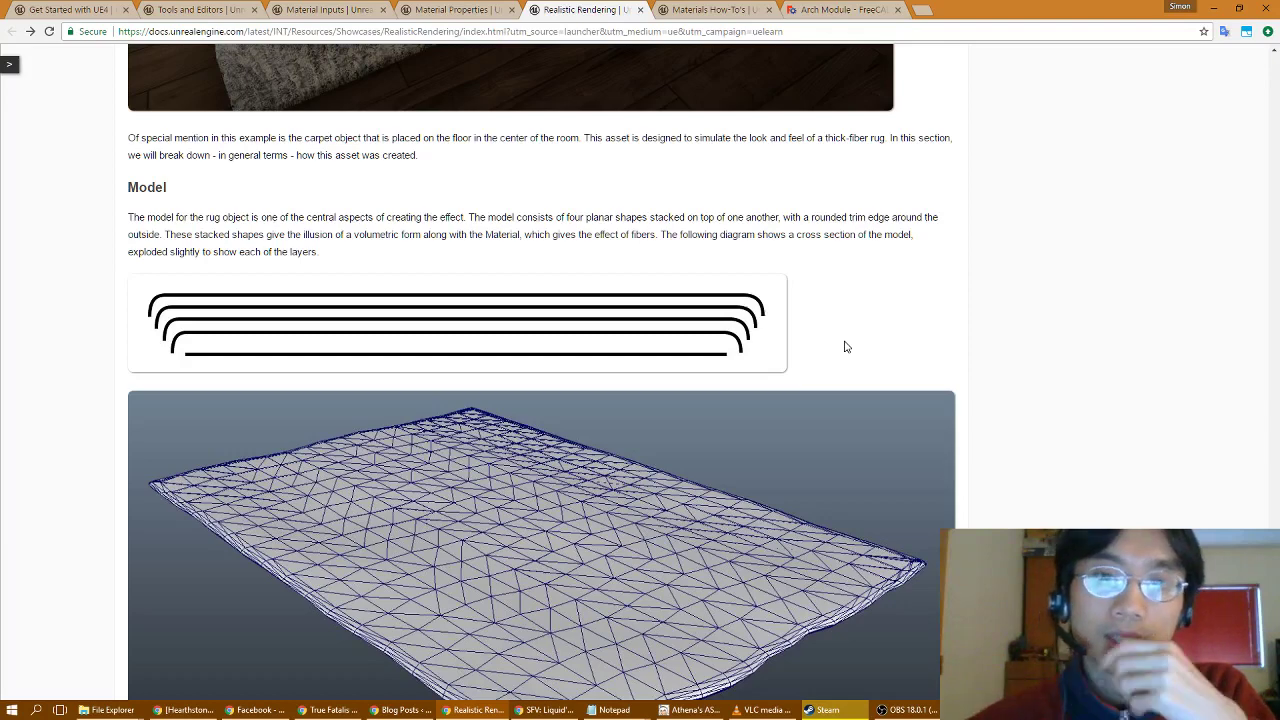
{"action": "scroll", "coordinate": [829, 341], "scroll_direction": "down", "scroll_amount": 2}
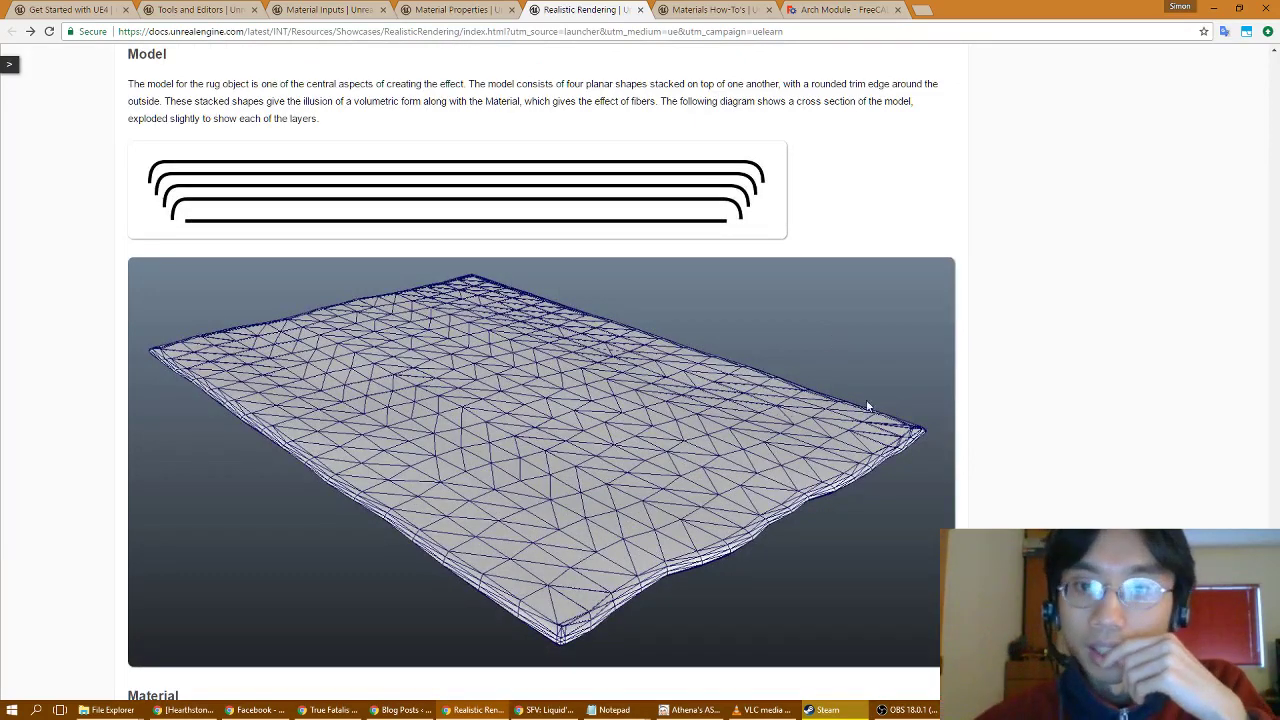
{"action": "scroll", "coordinate": [845, 465], "scroll_direction": "down", "scroll_amount": 2}
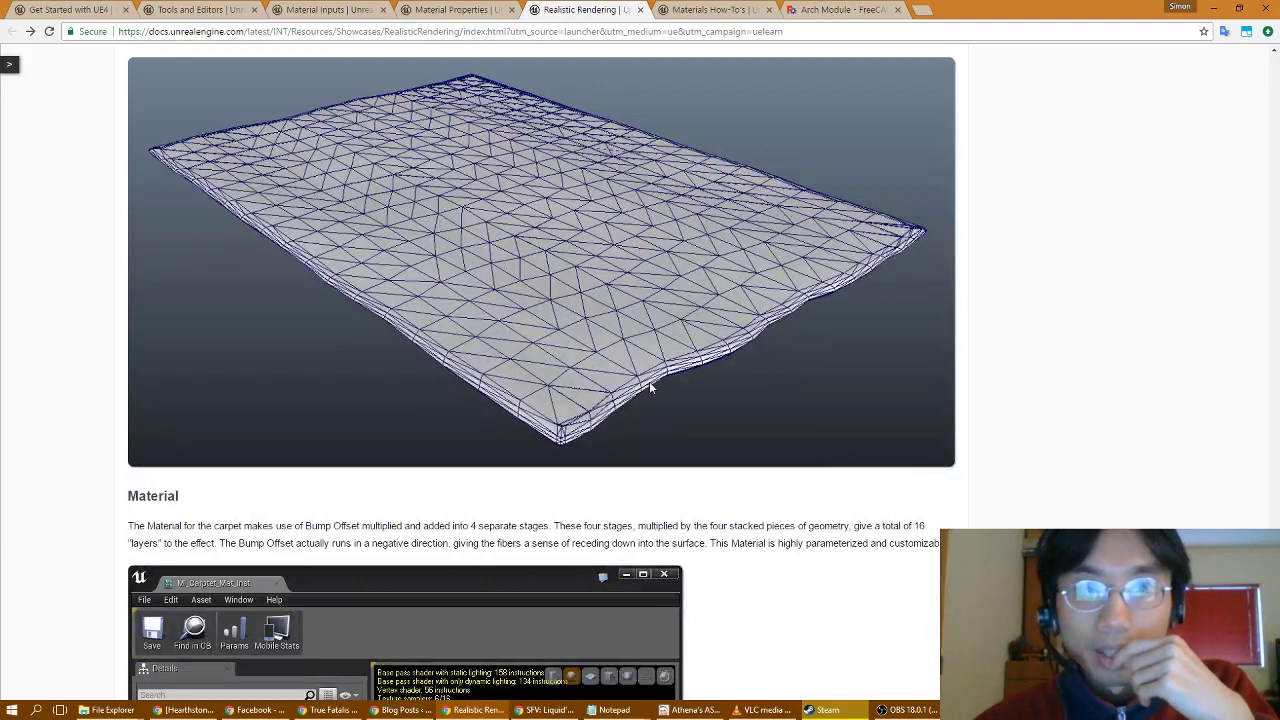
Step: Read the carpet's Material section, including its parameters and the list of materials involved, and compare it with the rug image
{"action": "scroll", "coordinate": [772, 448], "scroll_direction": "down", "scroll_amount": 2}
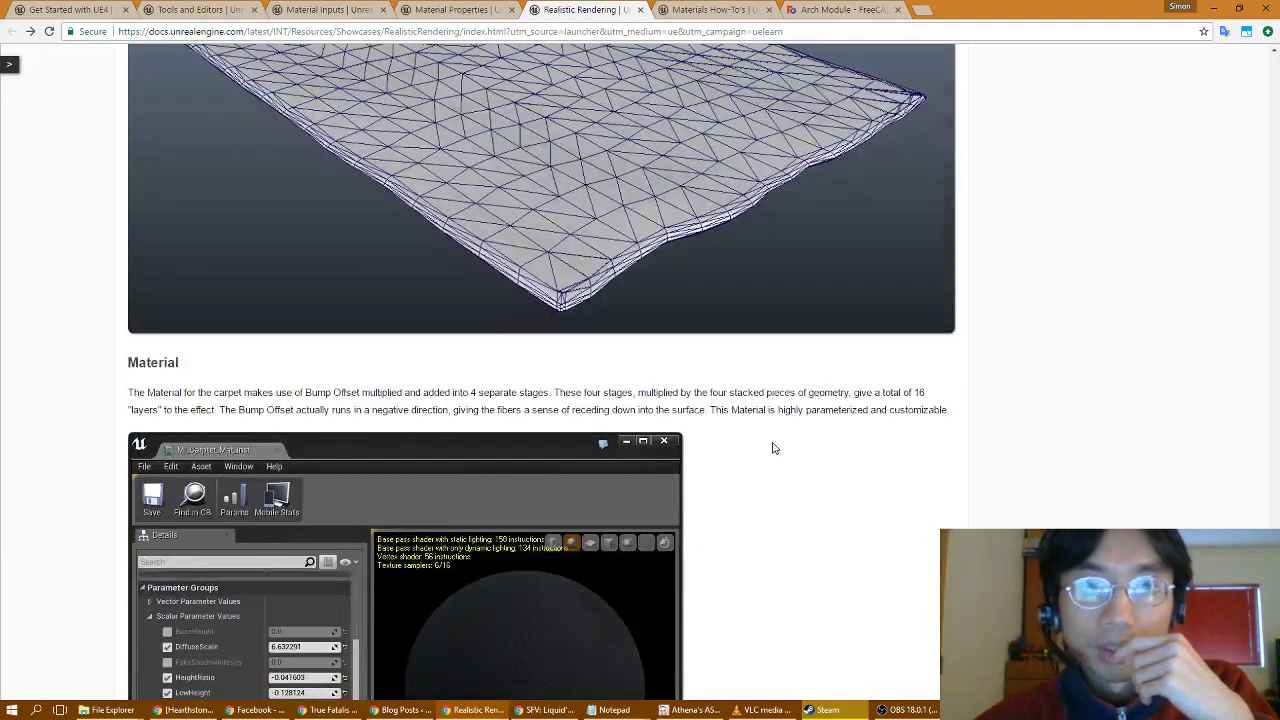
{"action": "scroll", "coordinate": [772, 448], "scroll_direction": "down", "scroll_amount": 2}
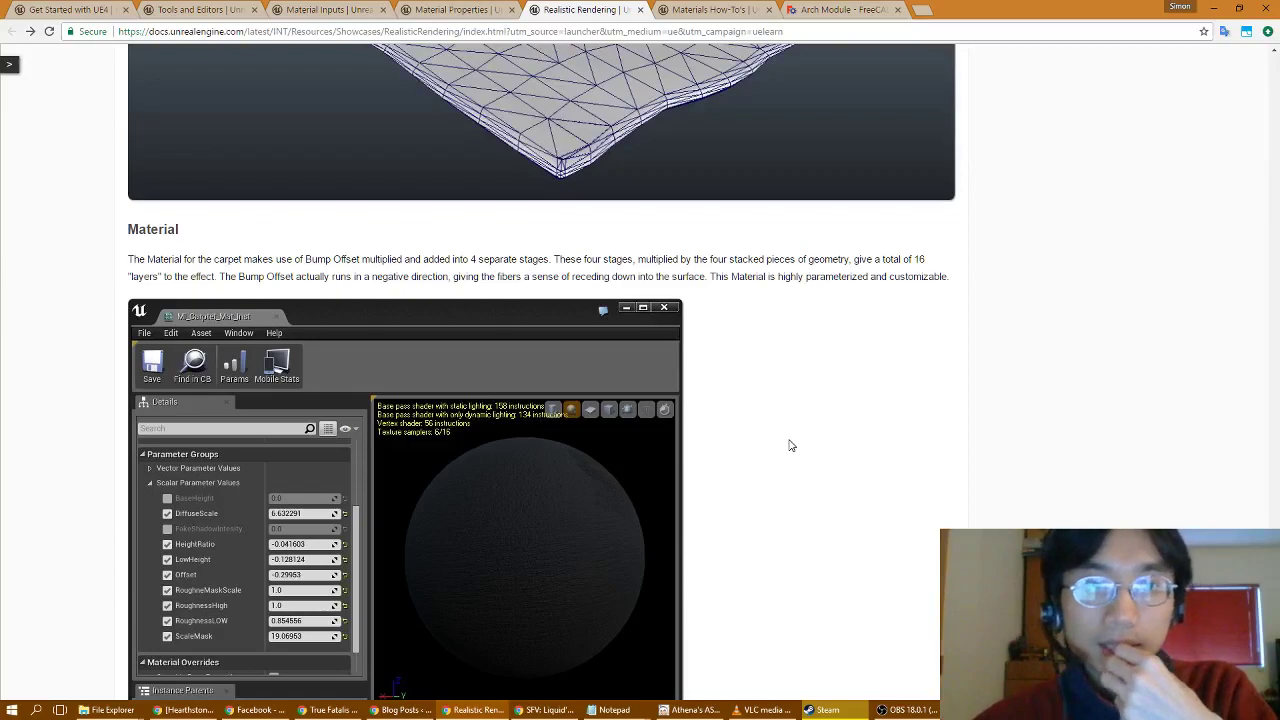
{"action": "scroll", "coordinate": [789, 445], "scroll_direction": "down", "scroll_amount": 2}
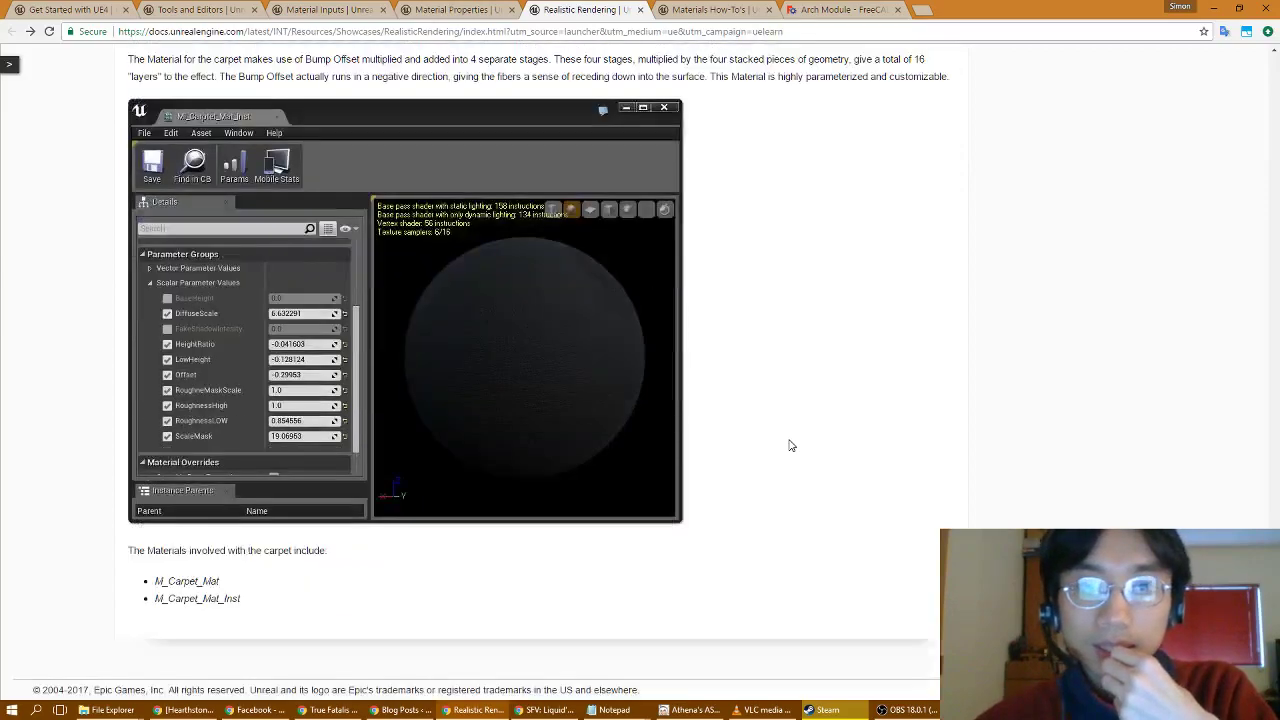
{"action": "scroll", "coordinate": [788, 446], "scroll_direction": "down", "scroll_amount": 1}
{"action": "scroll", "coordinate": [788, 448], "scroll_direction": "up", "scroll_amount": 8}
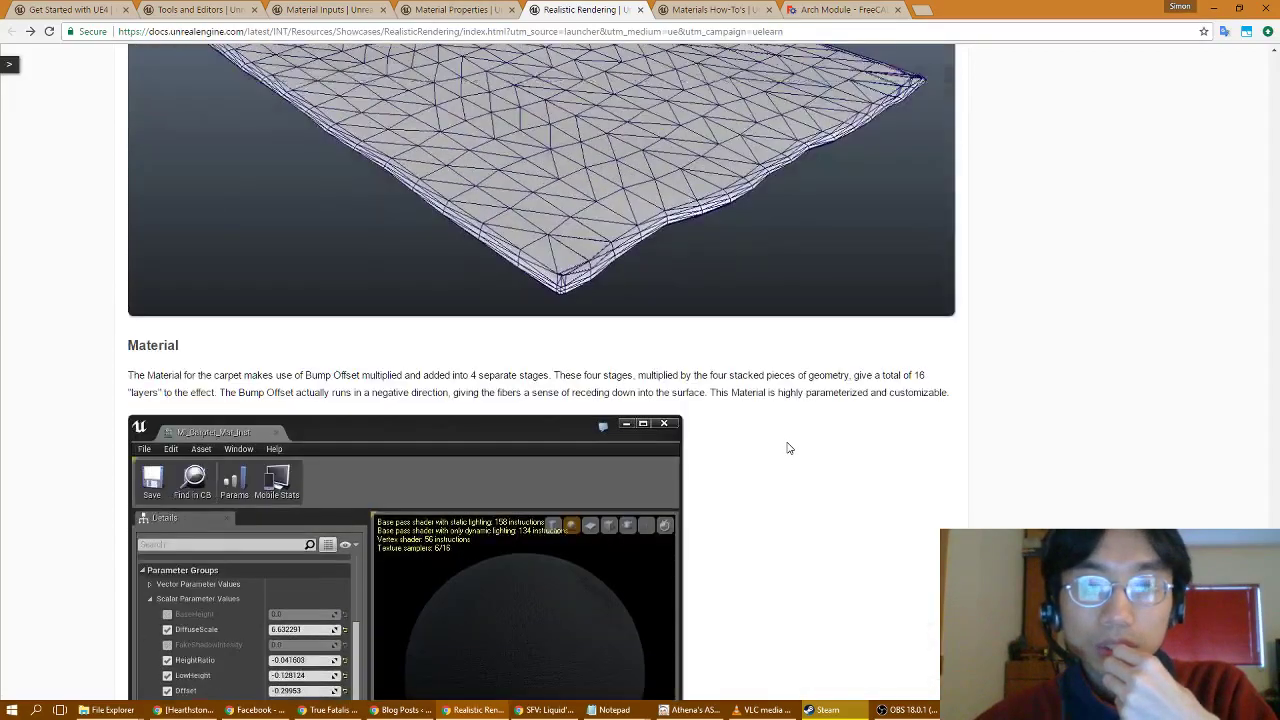
{"action": "scroll", "coordinate": [785, 442], "scroll_direction": "up", "scroll_amount": 6}
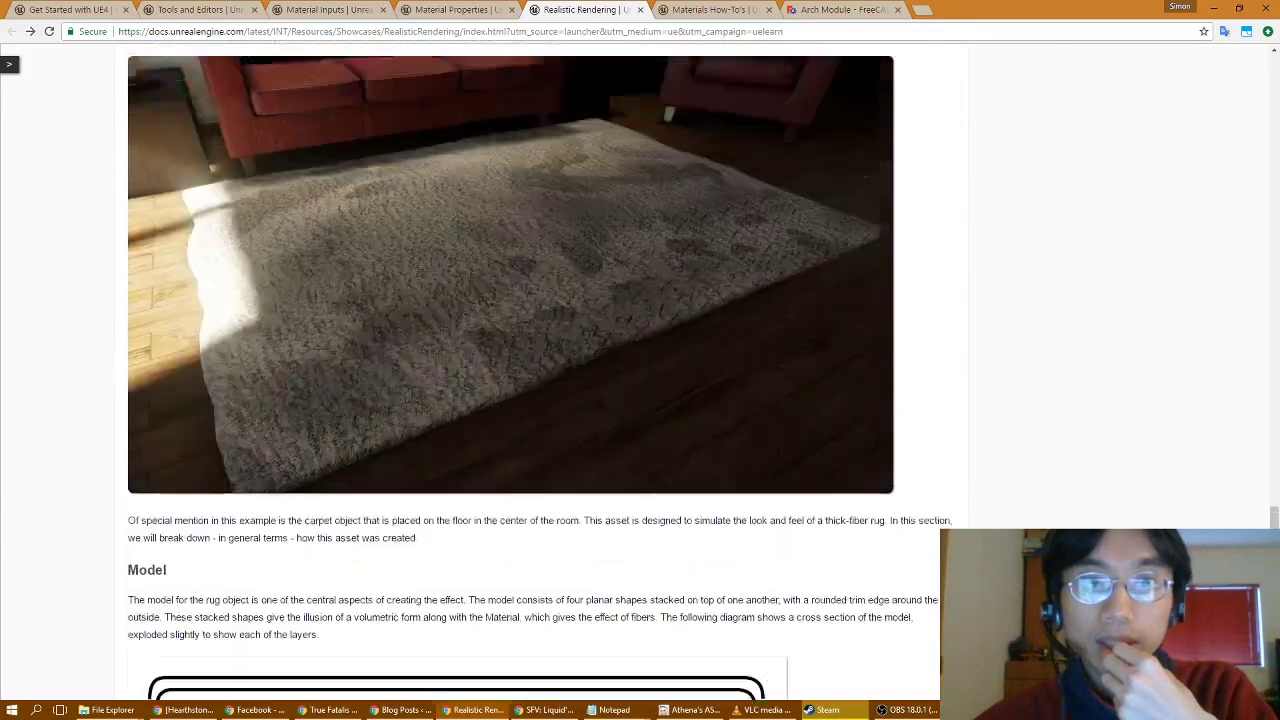
{"action": "scroll", "coordinate": [776, 450], "scroll_direction": "down", "scroll_amount": 5}
{"action": "scroll", "coordinate": [776, 450], "scroll_direction": "down", "scroll_amount": 8}
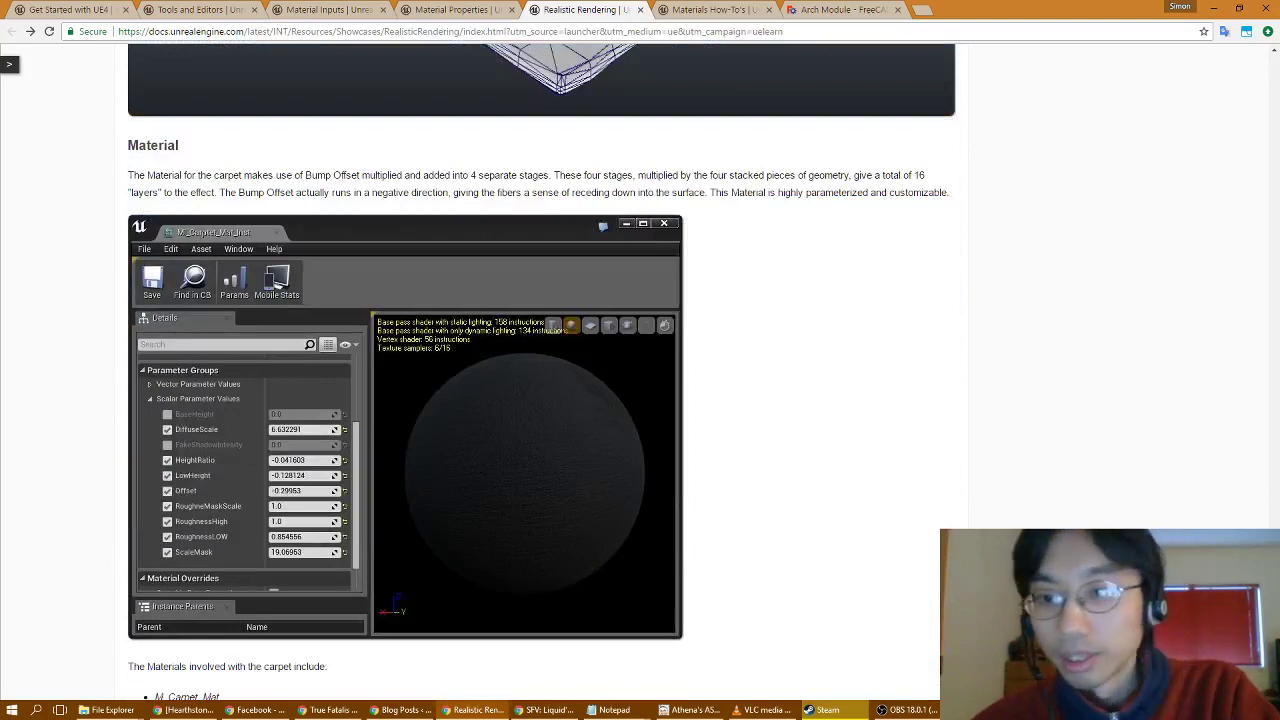
Step: Switch back to Unreal Editor and open the M_Carptet_Mat material from the ArchVis Materials folder
{"action": "key", "text": "alt+Tab"}
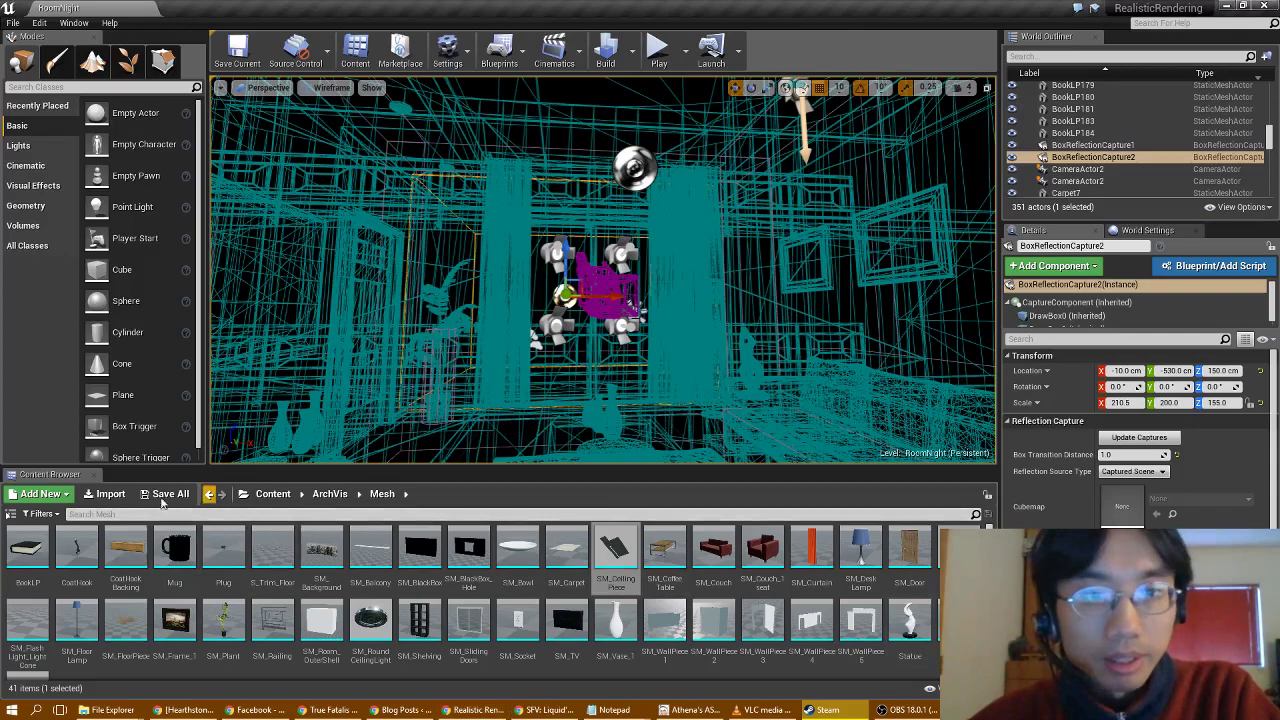
{"action": "left_click", "coordinate": [318, 494]}
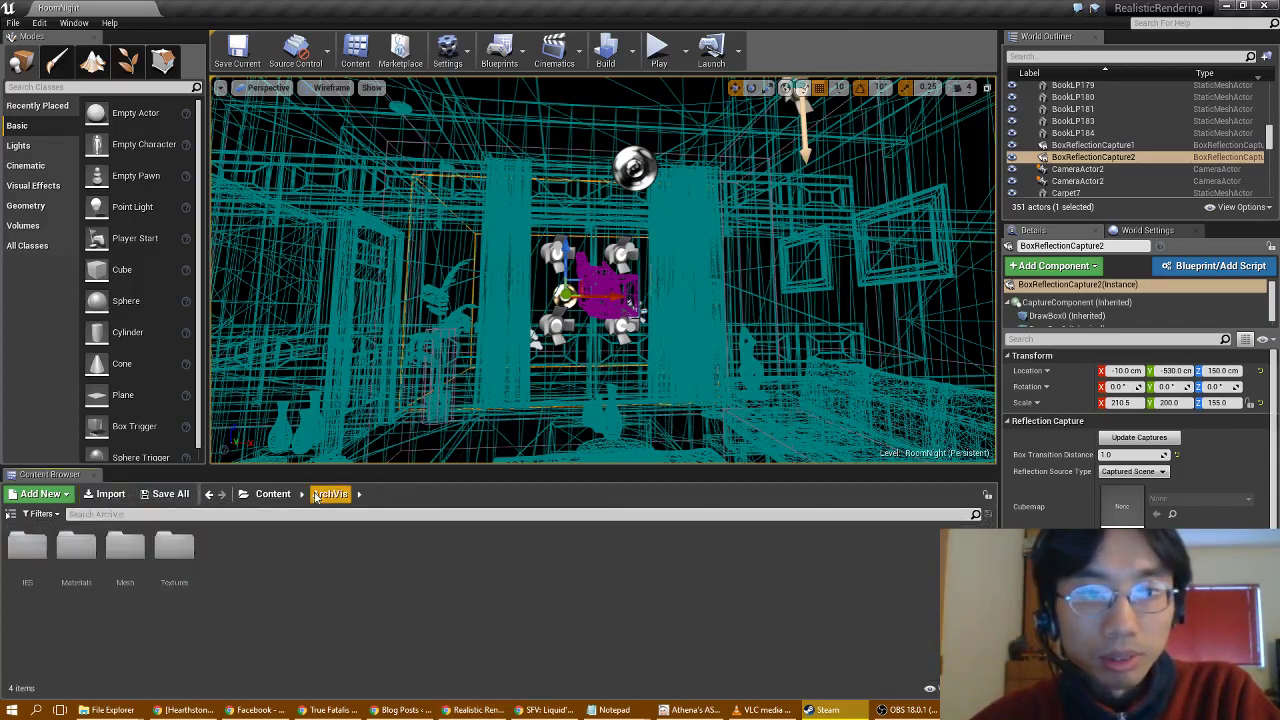
{"action": "double_click", "coordinate": [76, 545]}
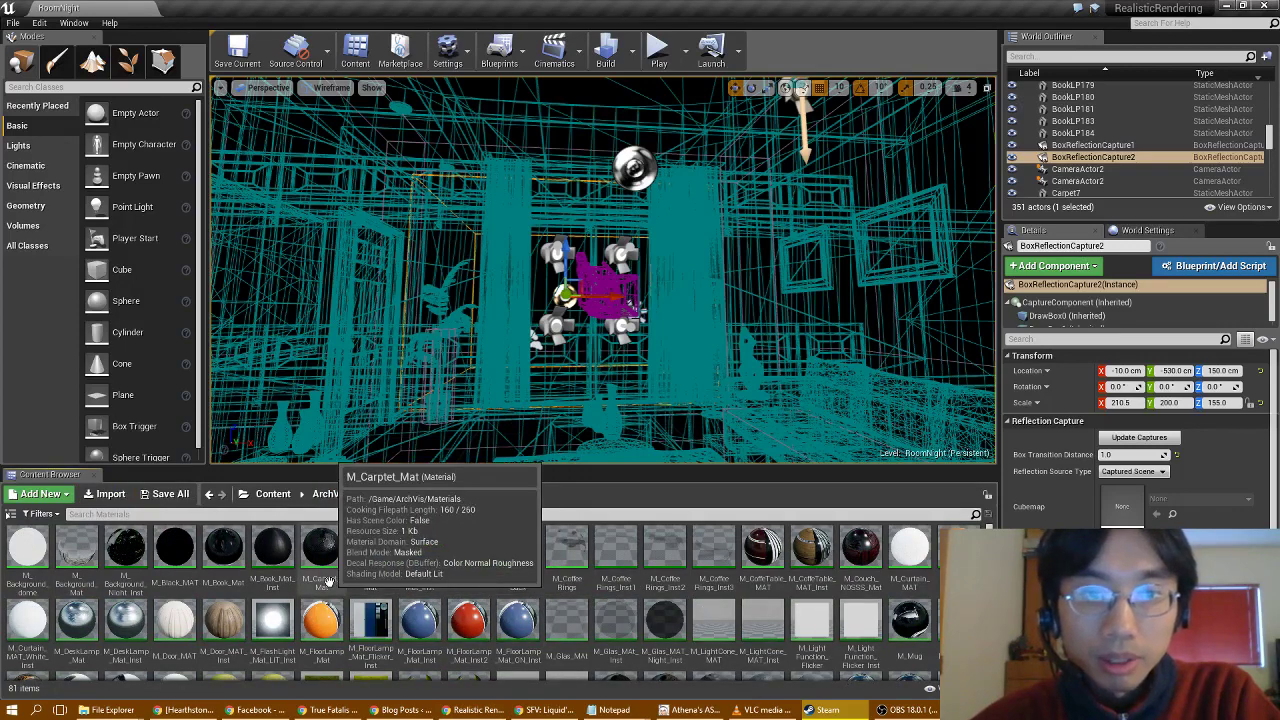
{"action": "double_click", "coordinate": [329, 582]}
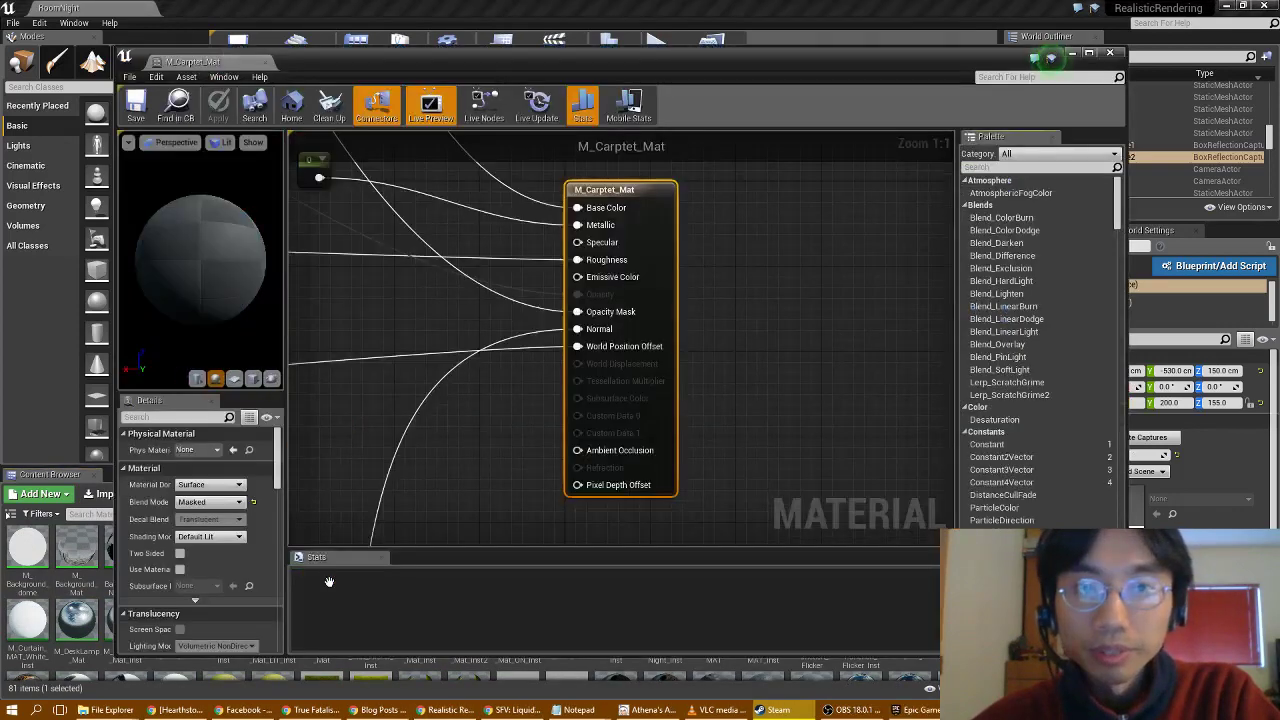
Step: Survey the M_Carptet_Mat node graph from the material's output node back through its commented node groups
{"action": "left_click", "coordinate": [359, 414]}
{"action": "scroll", "coordinate": [456, 421], "scroll_direction": "down", "scroll_amount": 3}
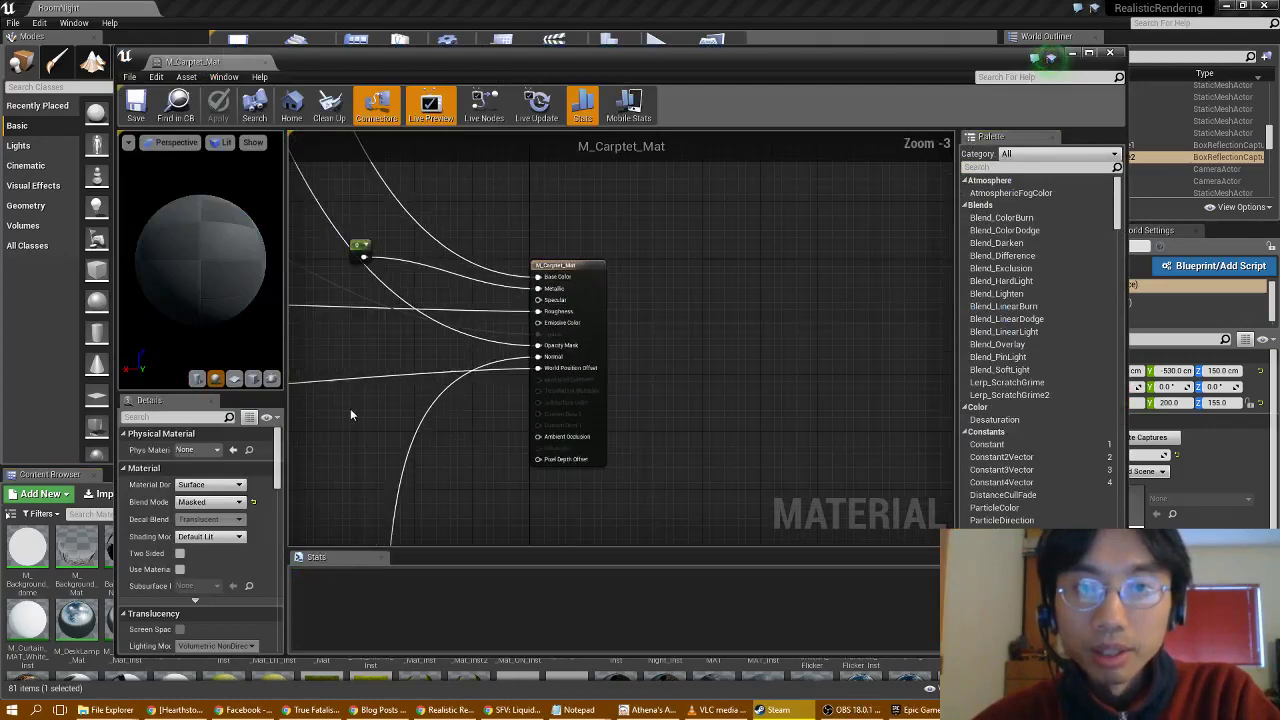
{"action": "right_click_drag", "start_coordinate": [350, 414], "coordinate": [746, 243]}
{"action": "scroll", "coordinate": [674, 509], "scroll_direction": "down", "scroll_amount": 6}
{"action": "scroll", "coordinate": [640, 505], "scroll_direction": "down", "scroll_amount": 1}
{"action": "scroll", "coordinate": [684, 391], "scroll_direction": "down", "scroll_amount": 2}
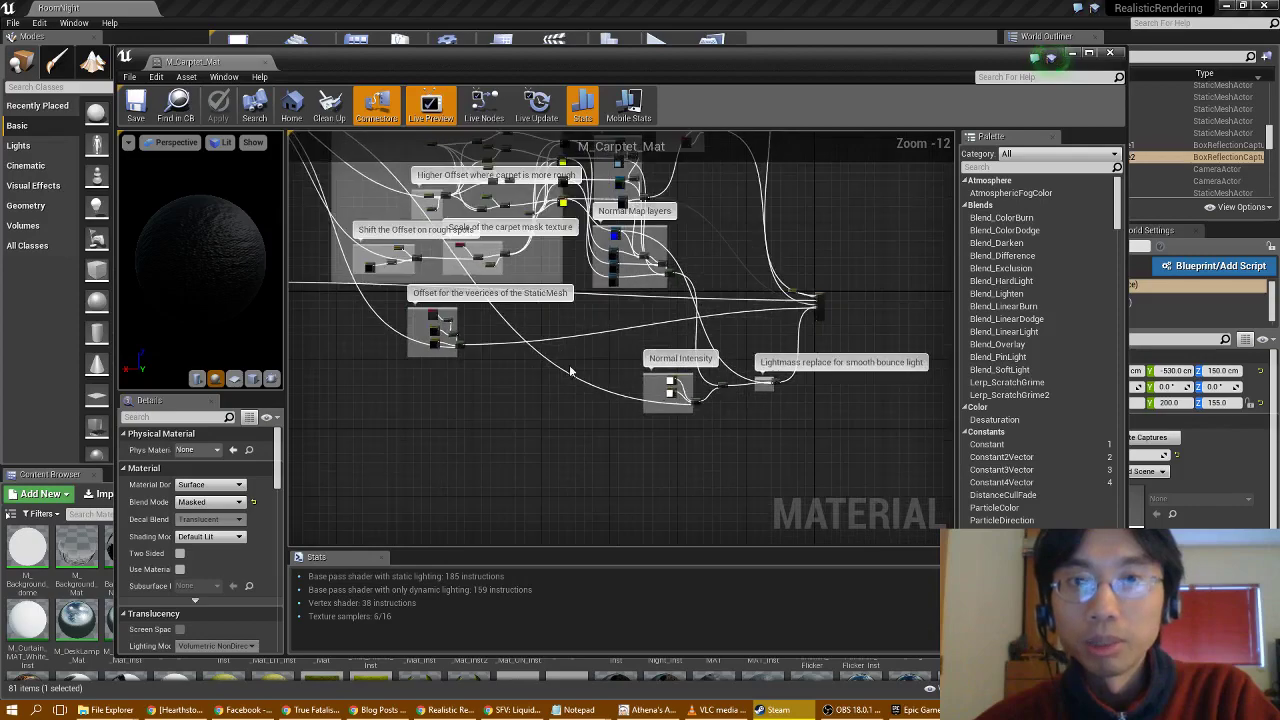
{"action": "right_click_drag", "start_coordinate": [570, 372], "coordinate": [695, 532]}
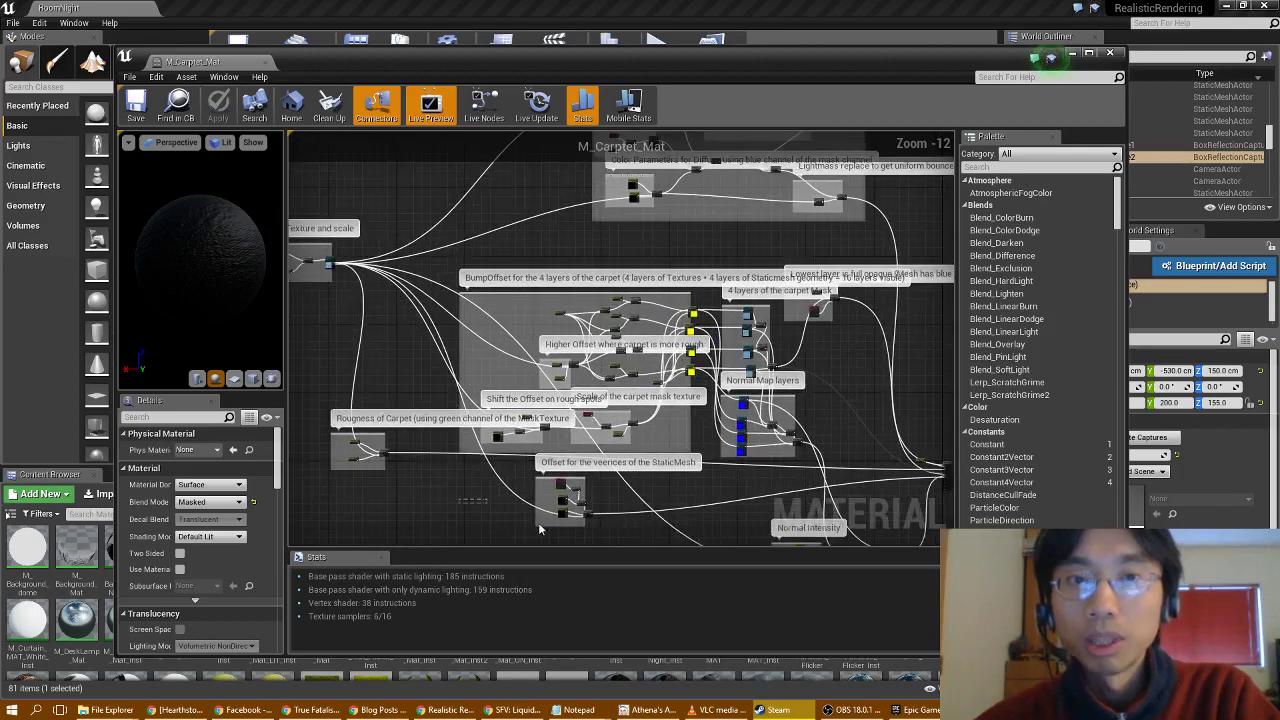
{"action": "mouse_move", "coordinate": [540, 529]}
{"action": "left_mouse_down"}
{"action": "mouse_move", "coordinate": [566, 530]}
{"action": "mouse_move", "coordinate": [556, 525]}
{"action": "left_mouse_up"}
{"action": "left_click_drag", "start_coordinate": [427, 406], "coordinate": [486, 478]}
Step: Read the comments on the Diffuse group's nodes and the BumpOffset, roughness and mask texture groups of the carpet material
{"action": "right_click_drag", "start_coordinate": [518, 168], "coordinate": [367, 434]}
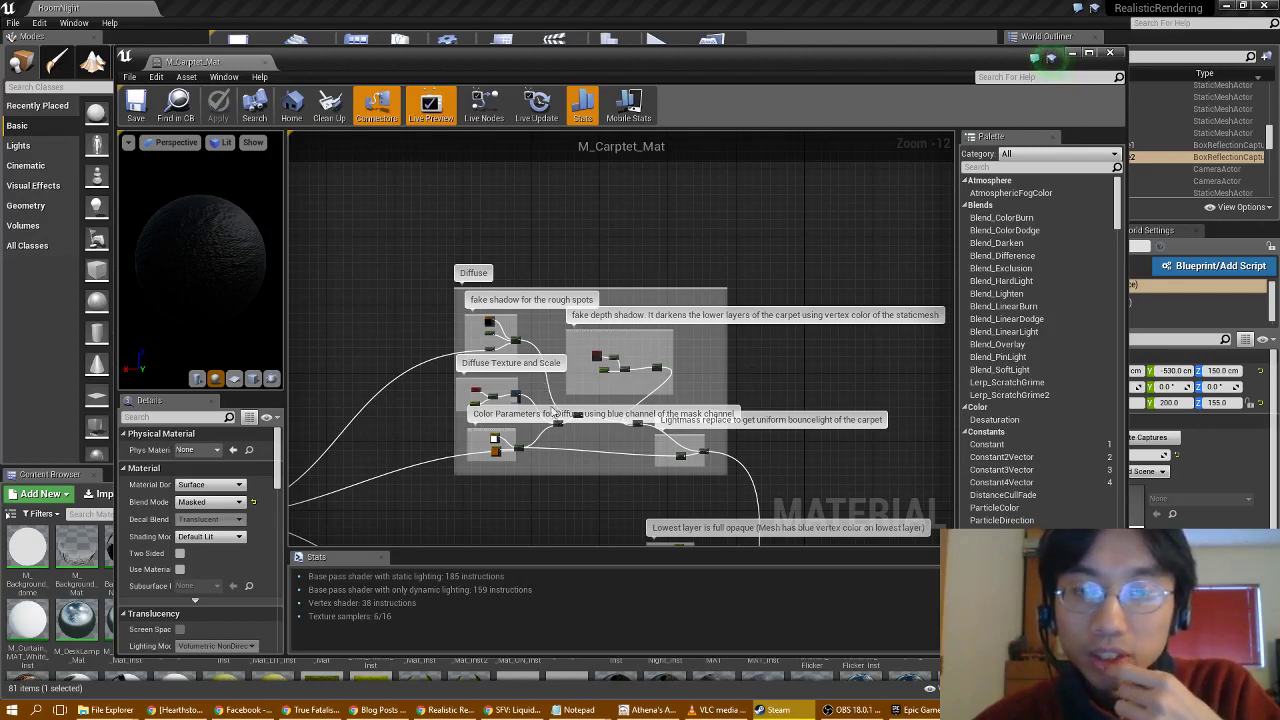
{"action": "right_click_drag", "start_coordinate": [569, 458], "coordinate": [515, 350]}
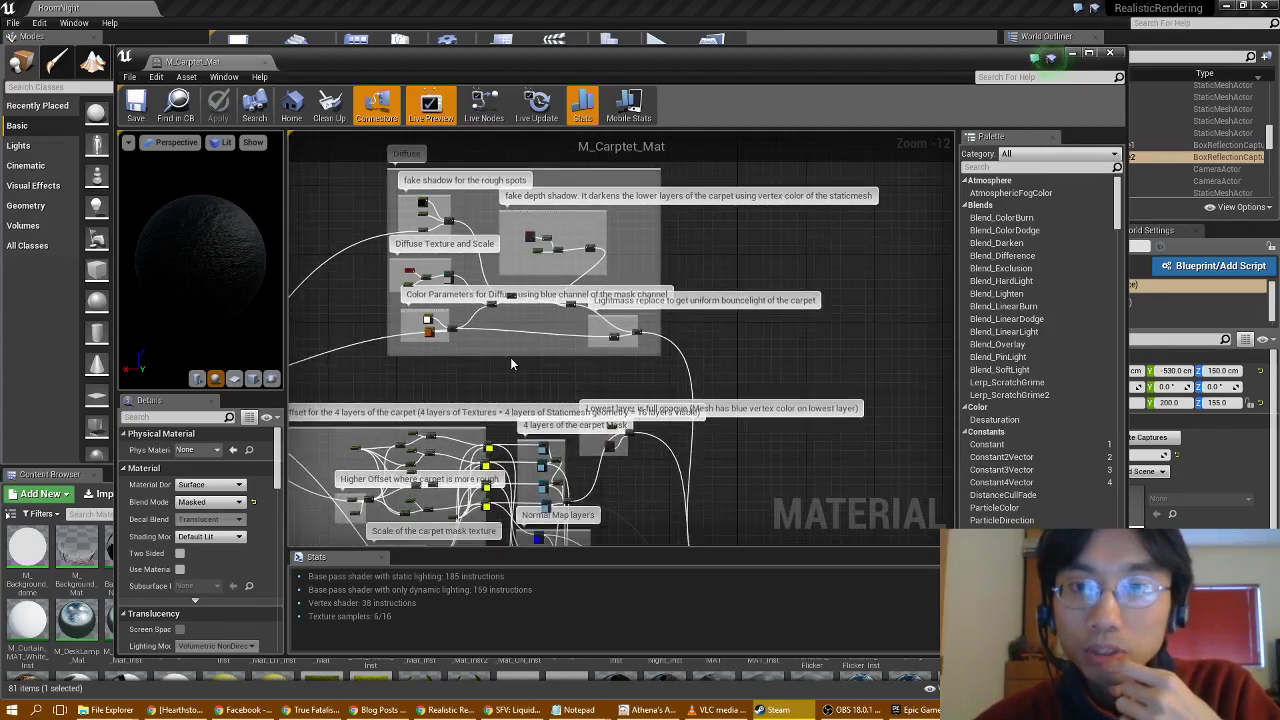
{"action": "right_click_drag", "start_coordinate": [510, 365], "coordinate": [567, 204]}
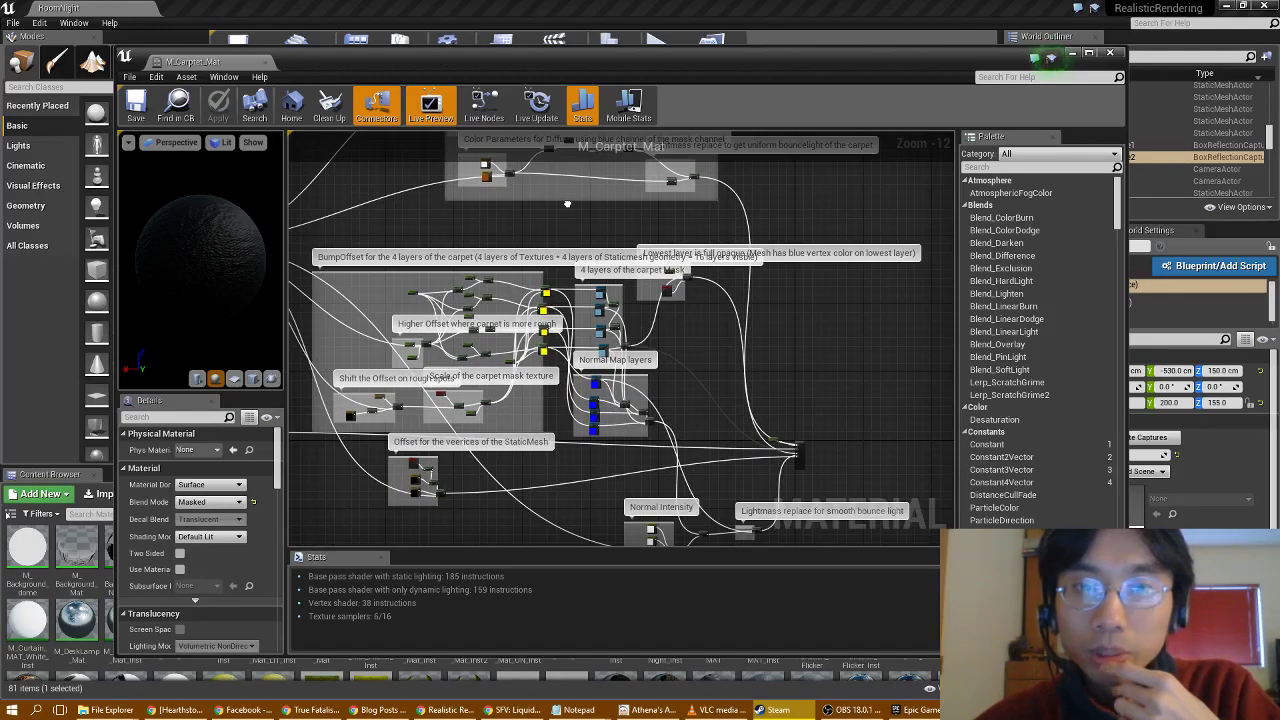
{"action": "right_click_drag", "start_coordinate": [567, 204], "coordinate": [675, 222]}
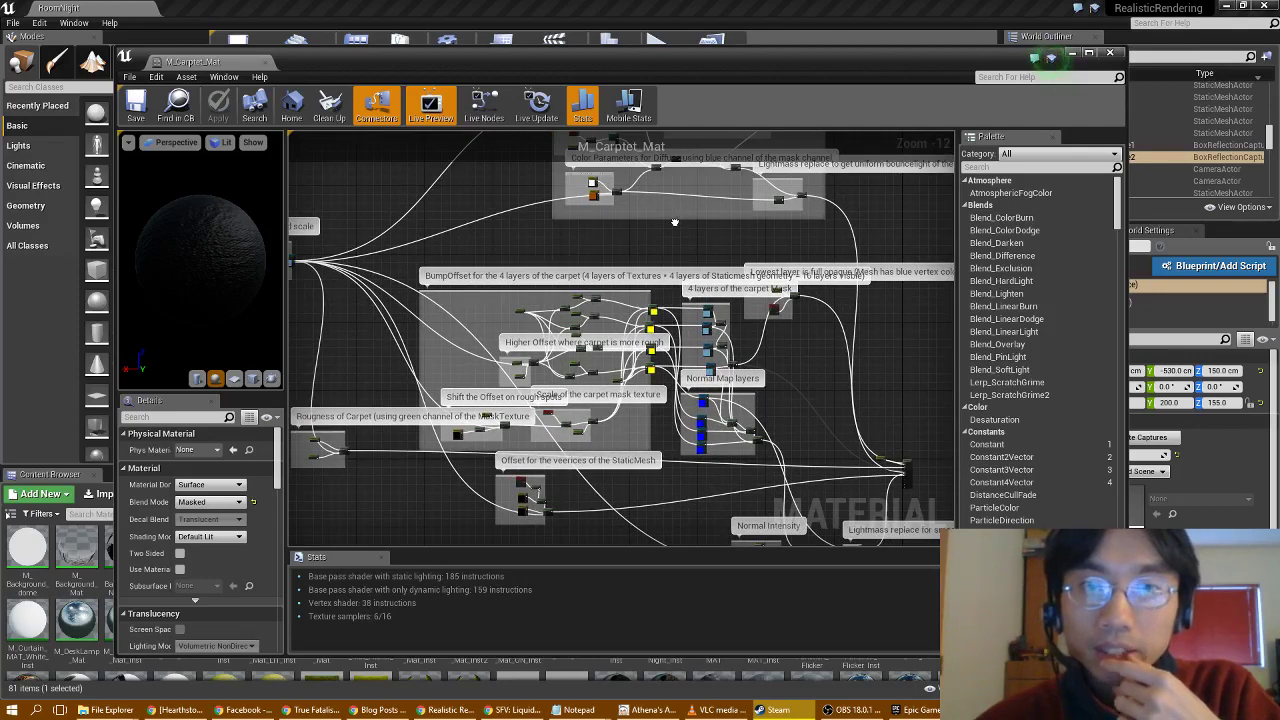
{"action": "right_click", "coordinate": [716, 226]}
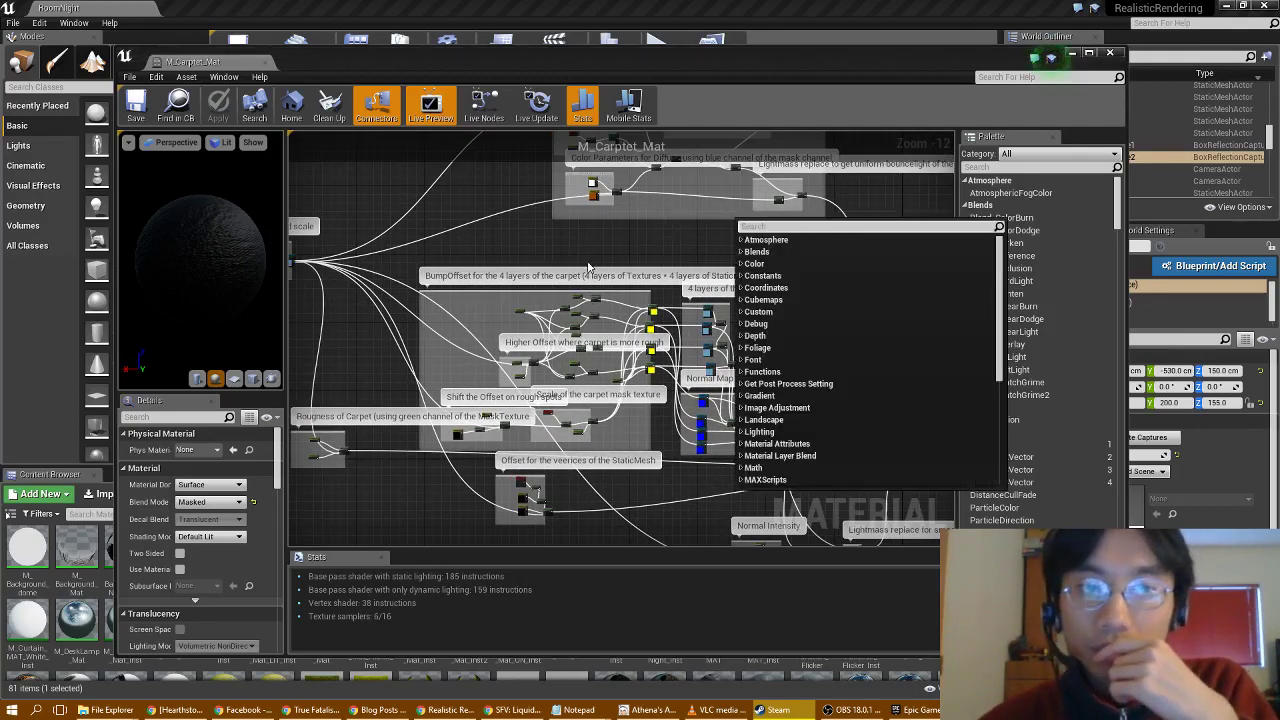
{"action": "right_click_drag", "start_coordinate": [495, 244], "coordinate": [579, 222]}
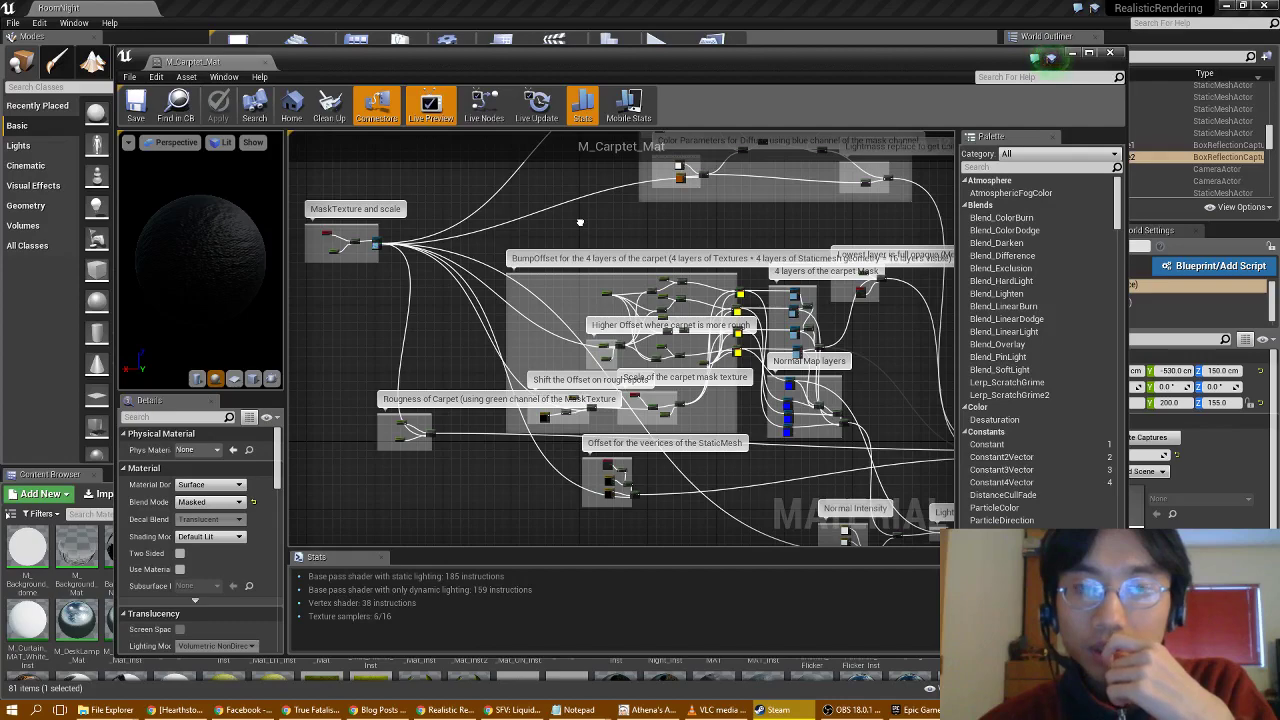
Step: Examine how the vertex offset, Normal Map layers and Normal Intensity groups connect to the inputs of the material's output node
{"action": "right_click_drag", "start_coordinate": [746, 471], "coordinate": [544, 433]}
{"action": "right_click_drag", "start_coordinate": [530, 432], "coordinate": [527, 431]}
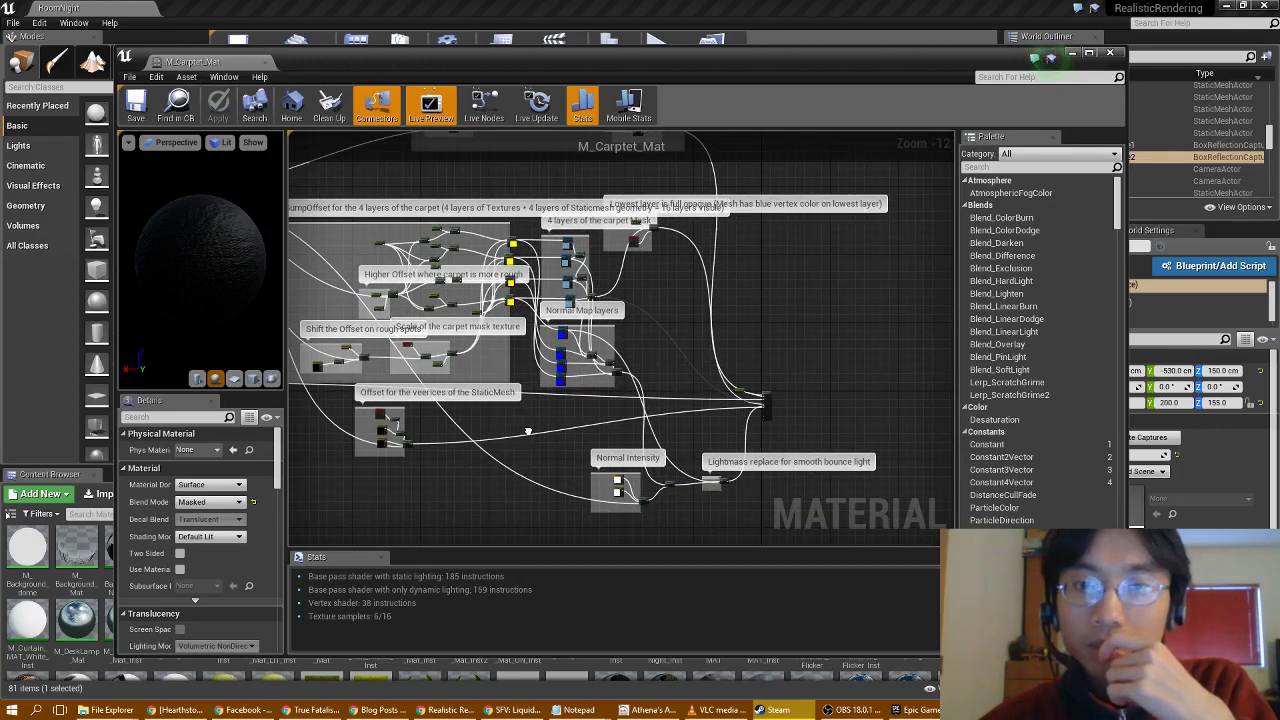
{"action": "right_click_drag", "start_coordinate": [527, 432], "coordinate": [514, 441]}
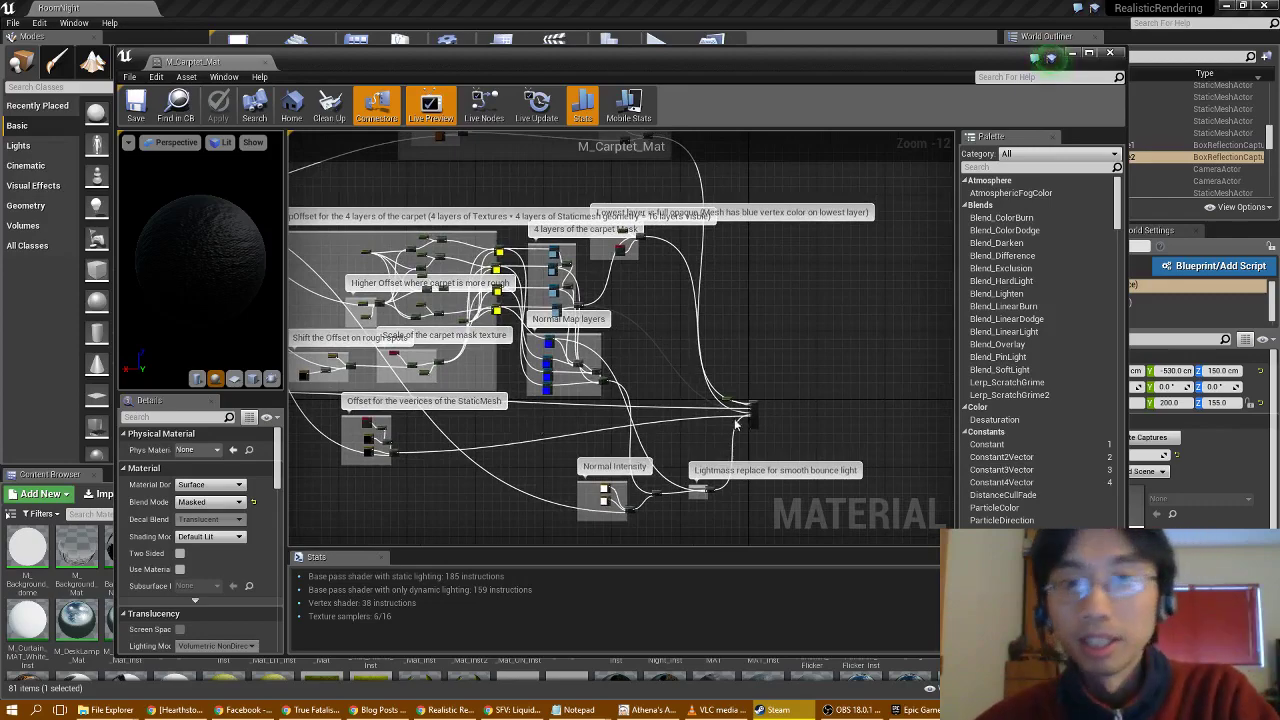
{"action": "scroll", "coordinate": [756, 439], "scroll_direction": "up", "scroll_amount": 10}
{"action": "scroll", "coordinate": [753, 438], "scroll_direction": "up", "scroll_amount": 2}
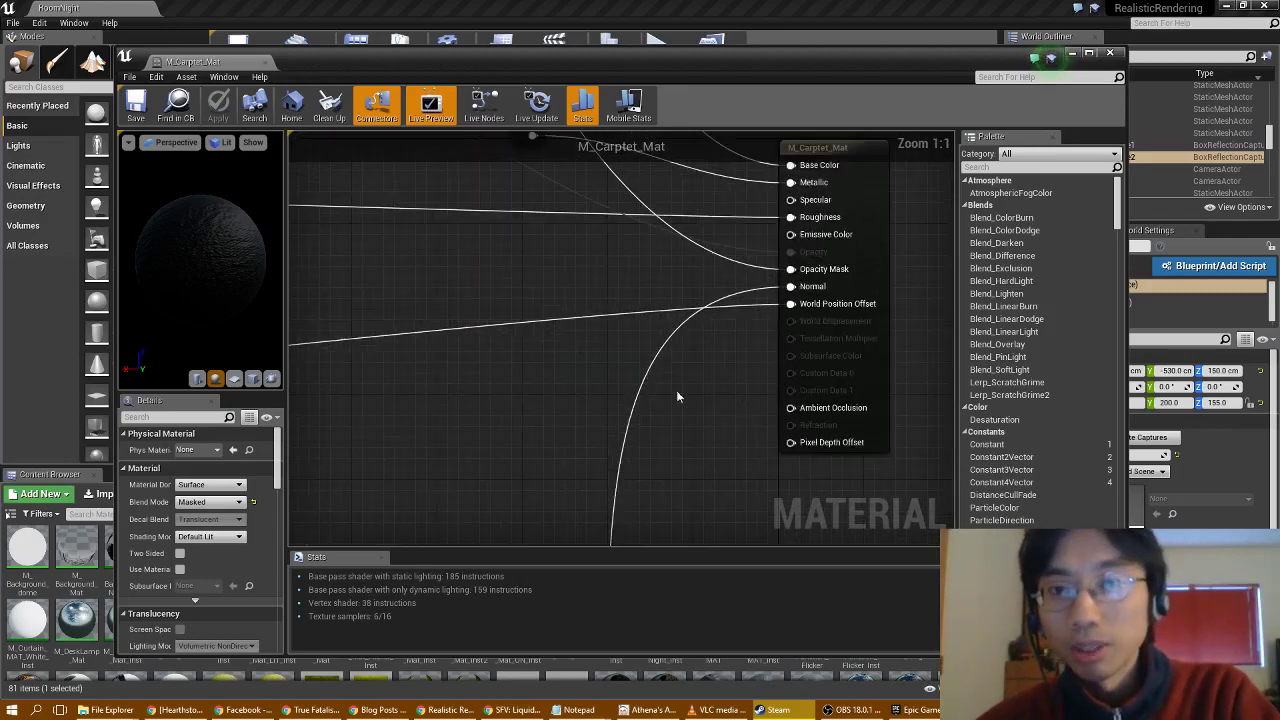
{"action": "scroll", "coordinate": [515, 365], "scroll_direction": "down", "scroll_amount": 10}
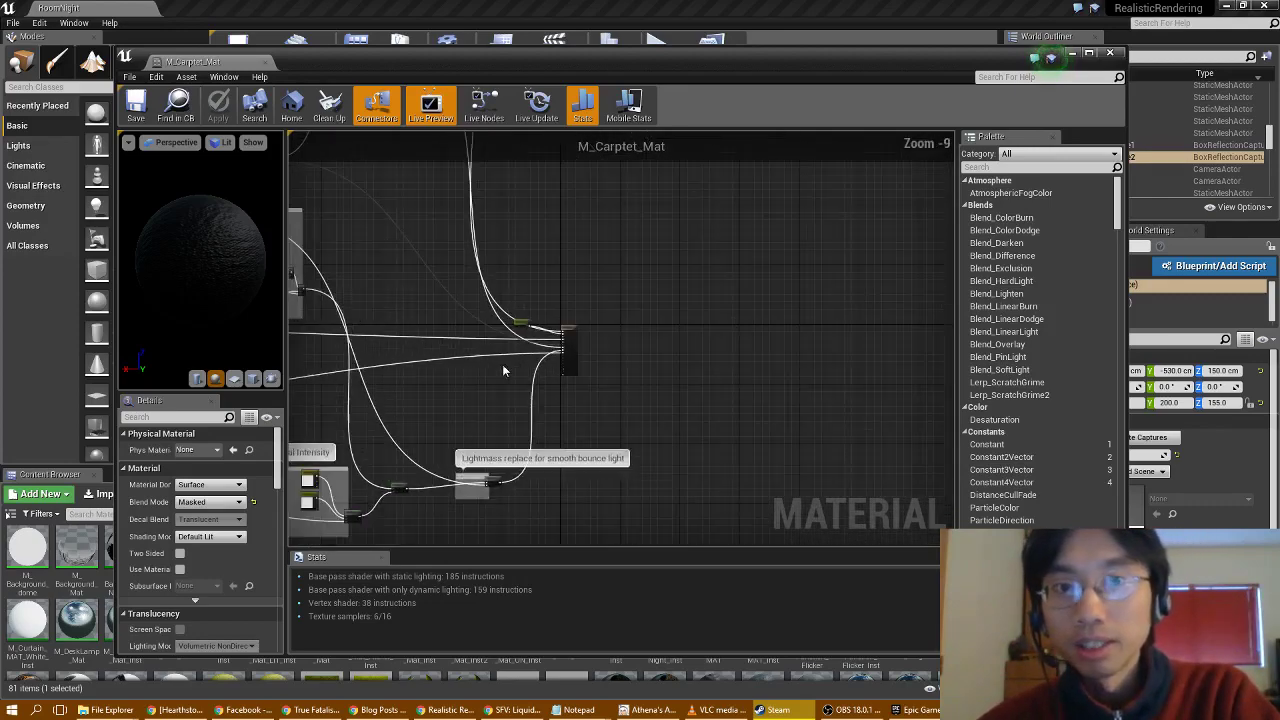
{"action": "right_click_drag", "start_coordinate": [409, 360], "coordinate": [752, 365]}
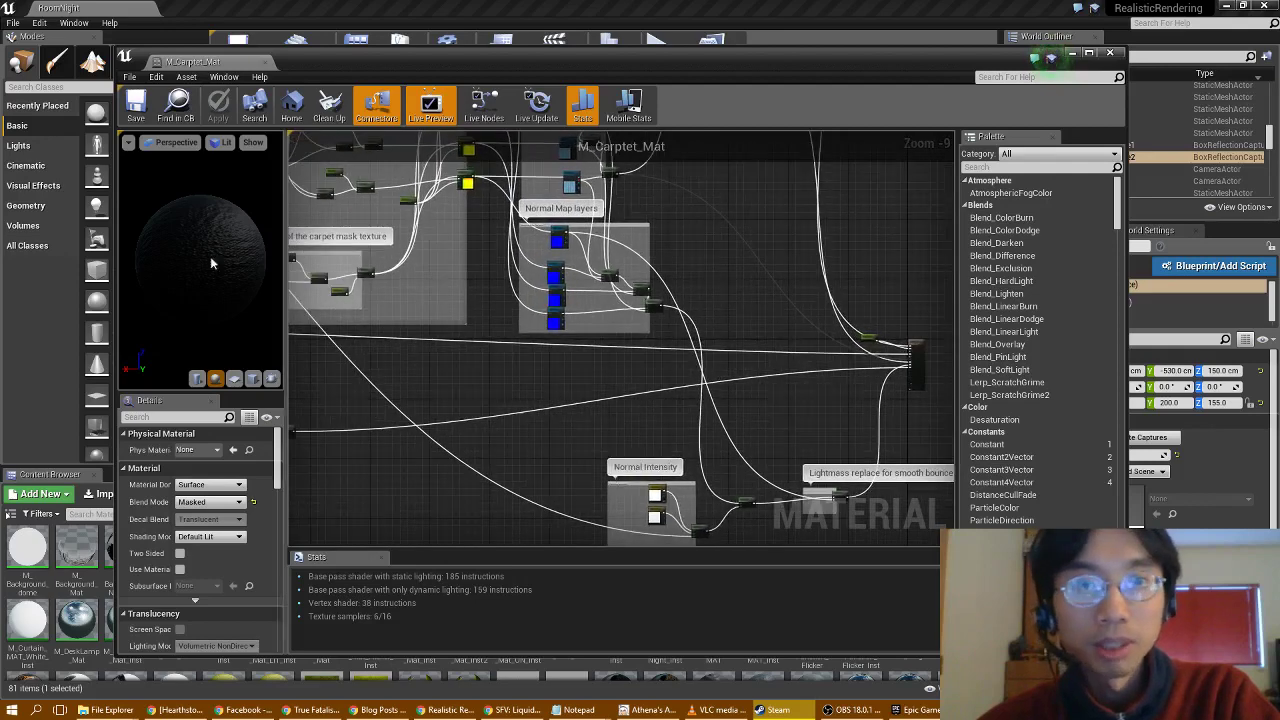
Step: Preview the carpet material on a cube, try the custom preview mesh, and inspect the material on a plane from different angles
{"action": "left_click", "coordinate": [253, 378]}
{"action": "left_click_drag", "start_coordinate": [200, 270], "coordinate": [197, 217]}
{"action": "left_click", "coordinate": [272, 378]}
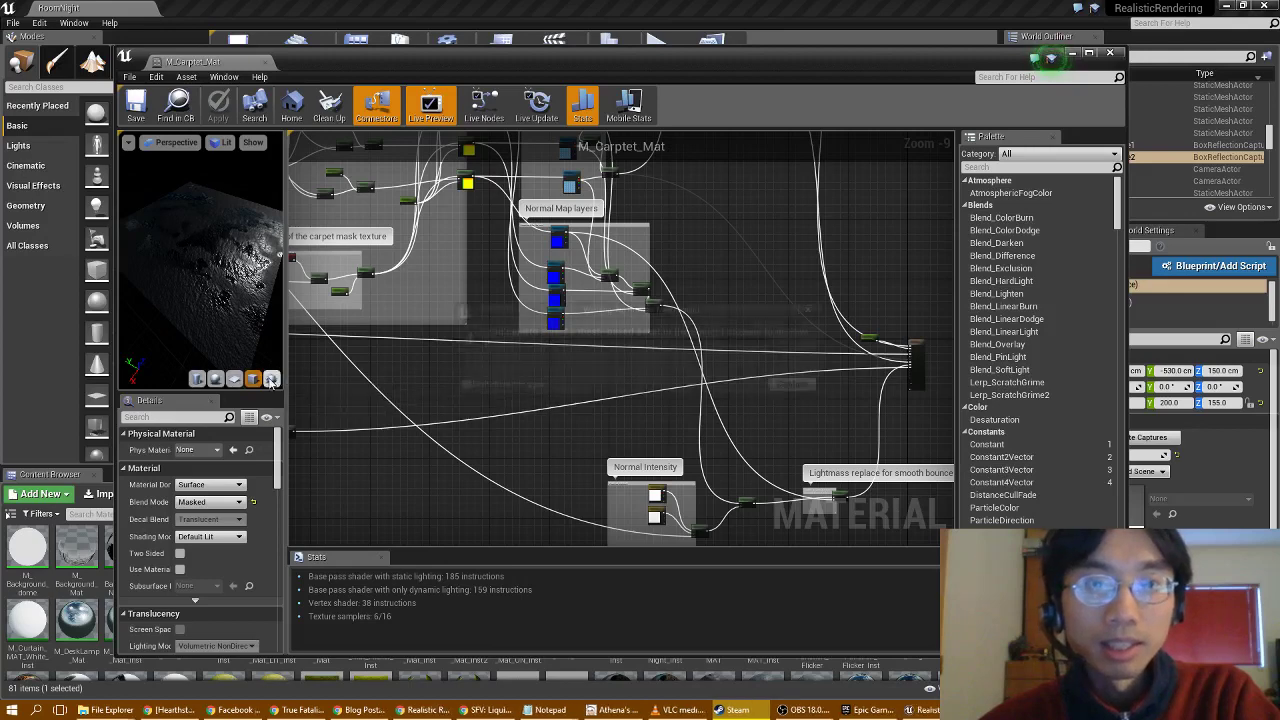
{"action": "left_click", "coordinate": [798, 385]}
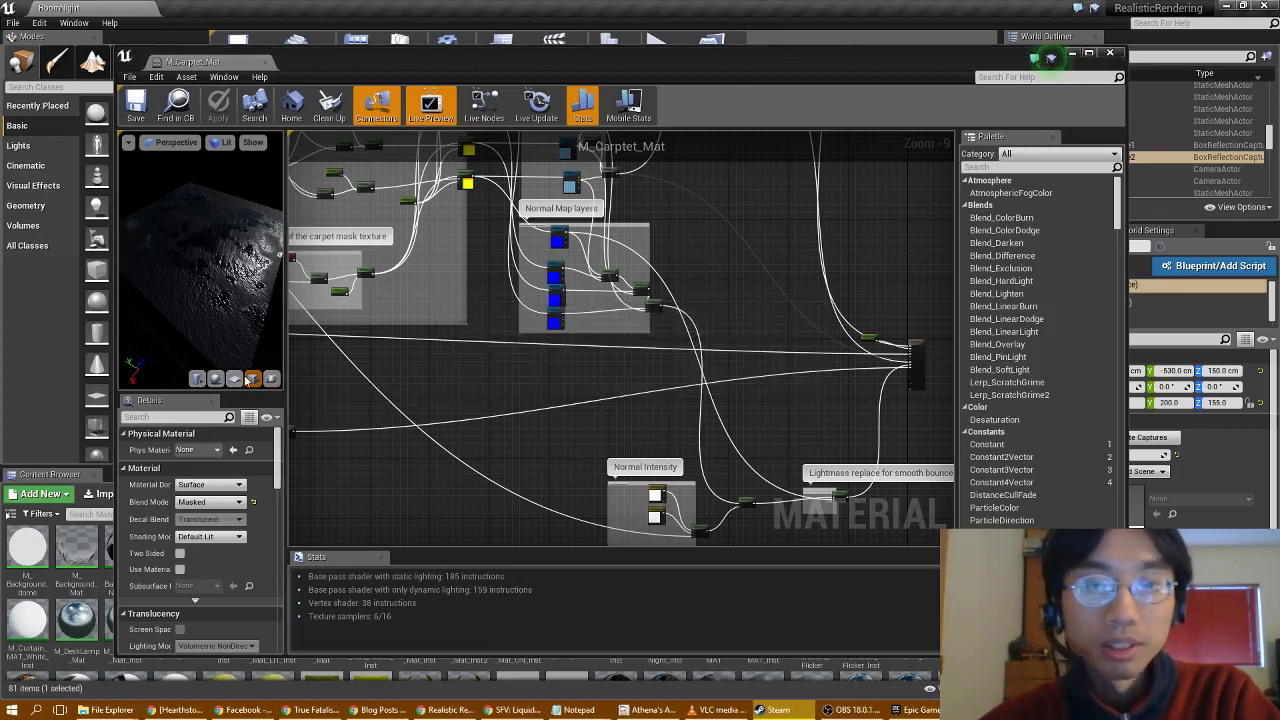
{"action": "left_click", "coordinate": [235, 379]}
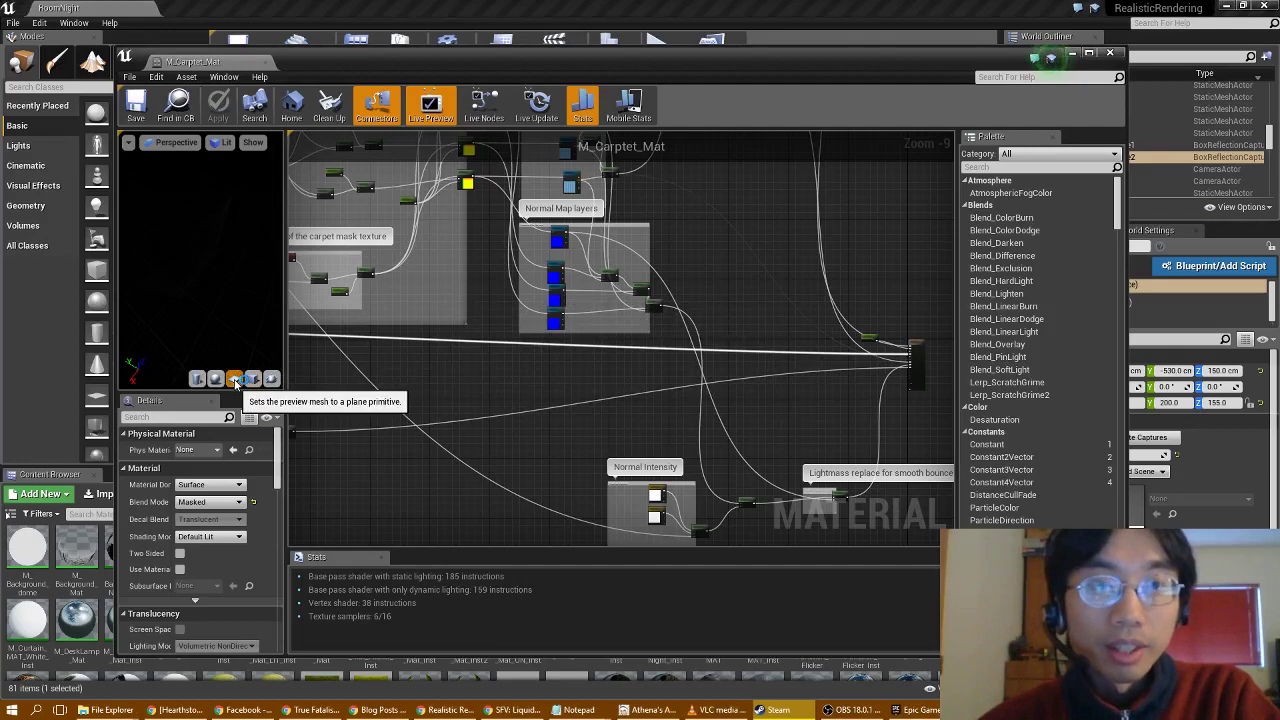
{"action": "left_click_drag", "start_coordinate": [185, 272], "coordinate": [185, 272]}
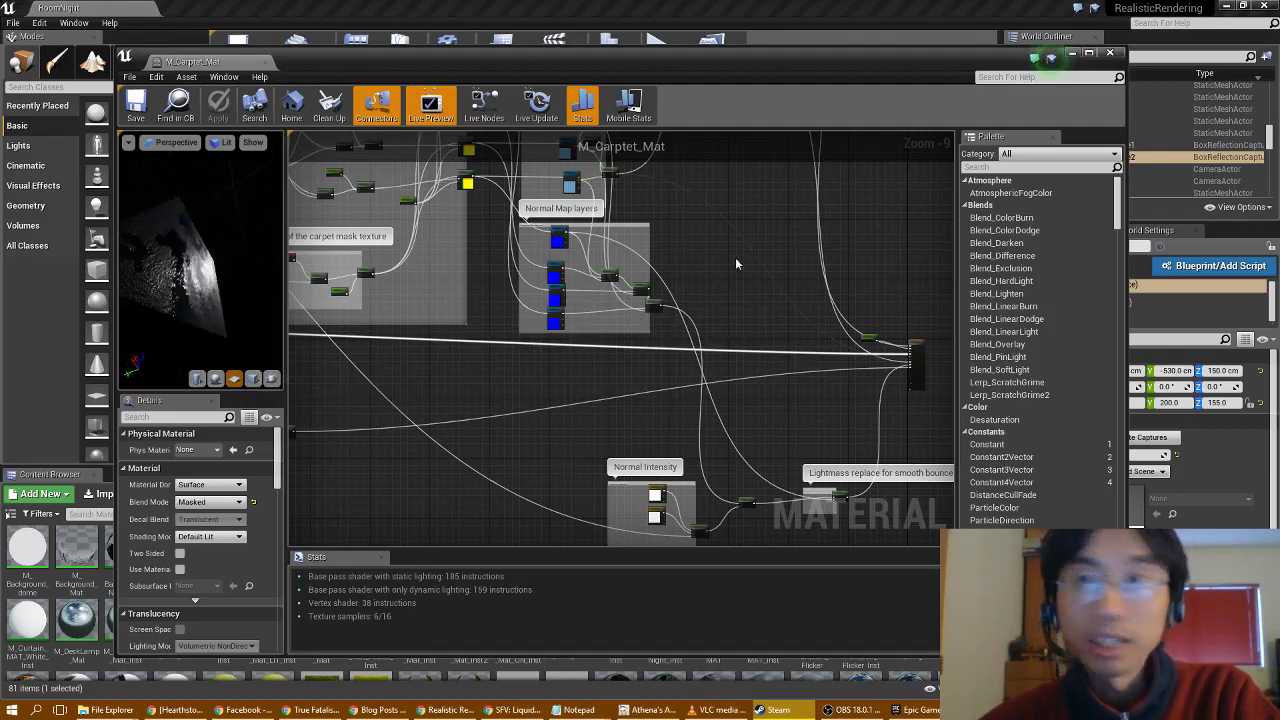
Step: Close the carpet material and switch to the Realistic Rendering documentation's carpet Material section in the browser
{"action": "left_click", "coordinate": [1109, 52]}
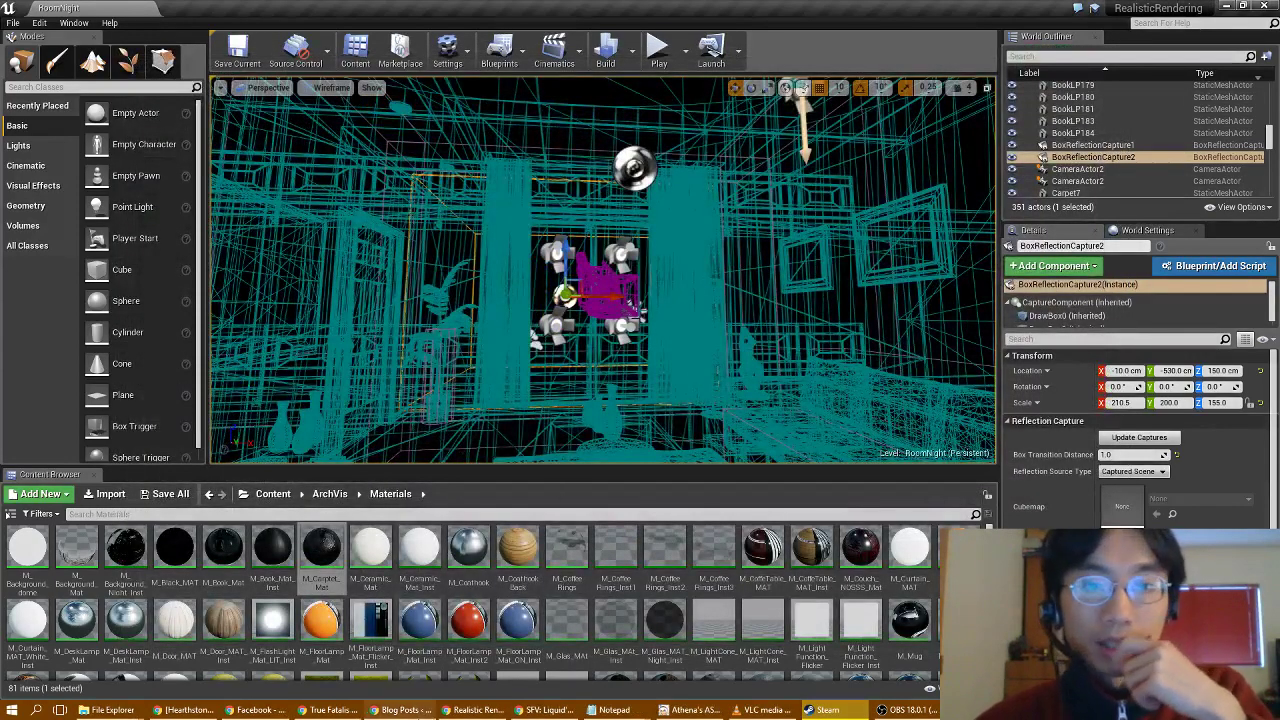
{"action": "left_click", "coordinate": [476, 710]}
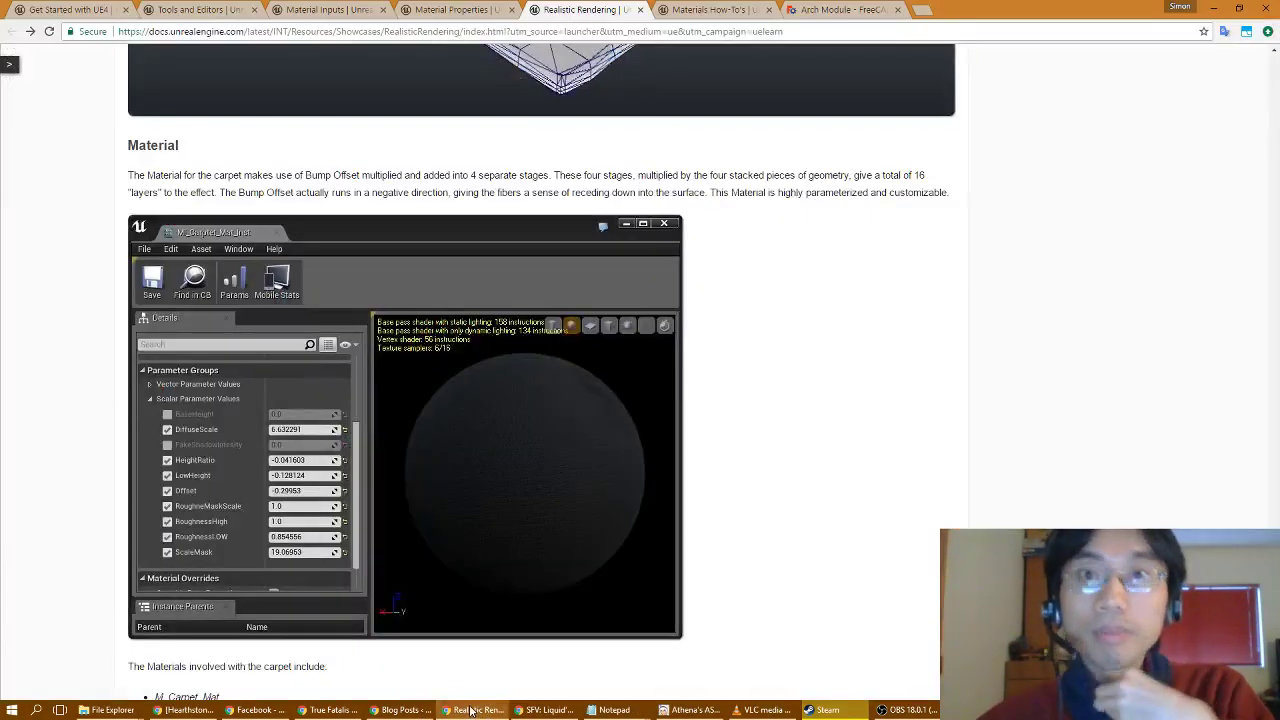